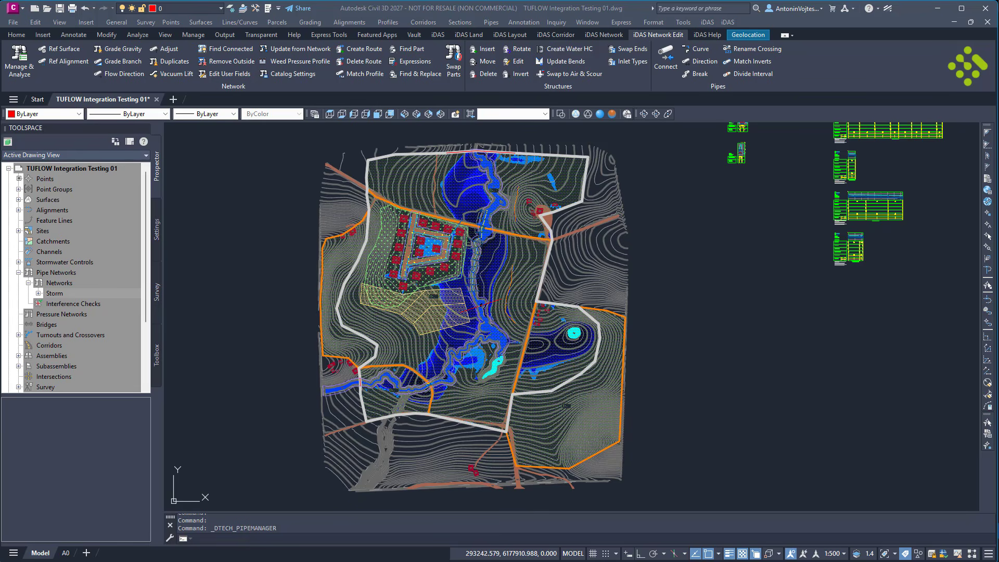
Inspect the flooded areas along the creek and subdivision, and highlight the site's TIN surface to see its extent.
scroll(410, 242, "up", 2)
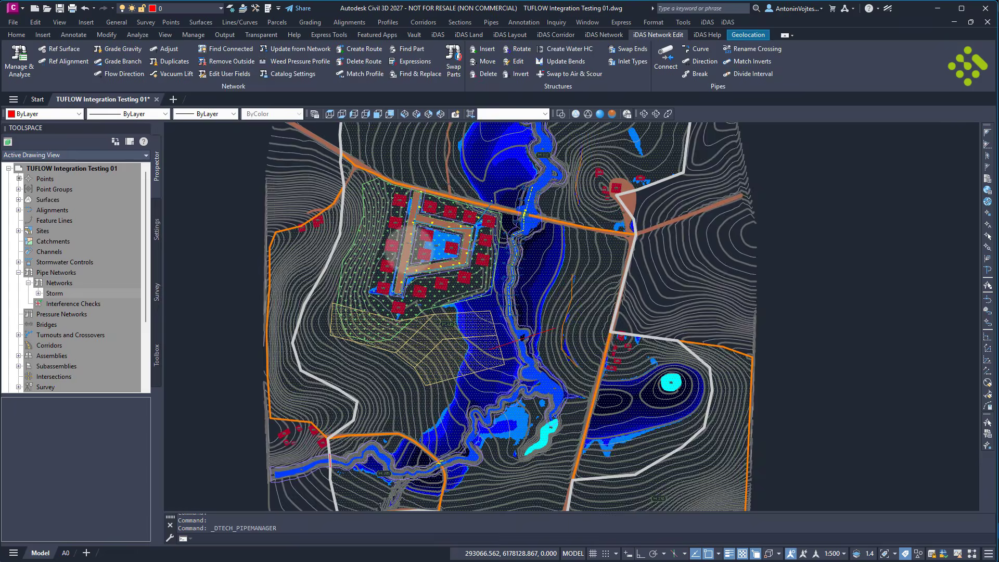
scroll(408, 249, "up", 4)
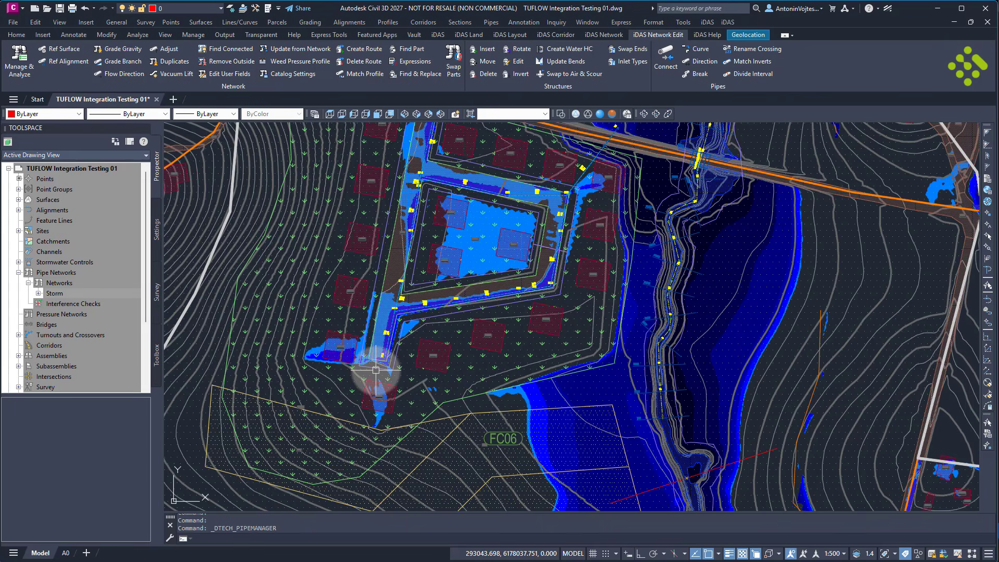
scroll(374, 374, "down", 2)
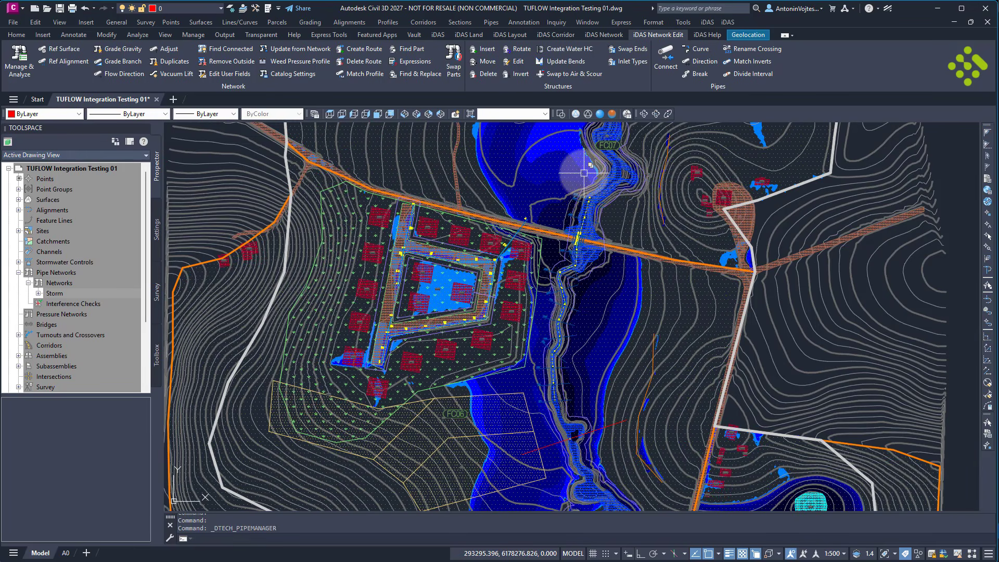
scroll(584, 172, "down", 4)
middle_click_drag(582, 307, 536, 328)
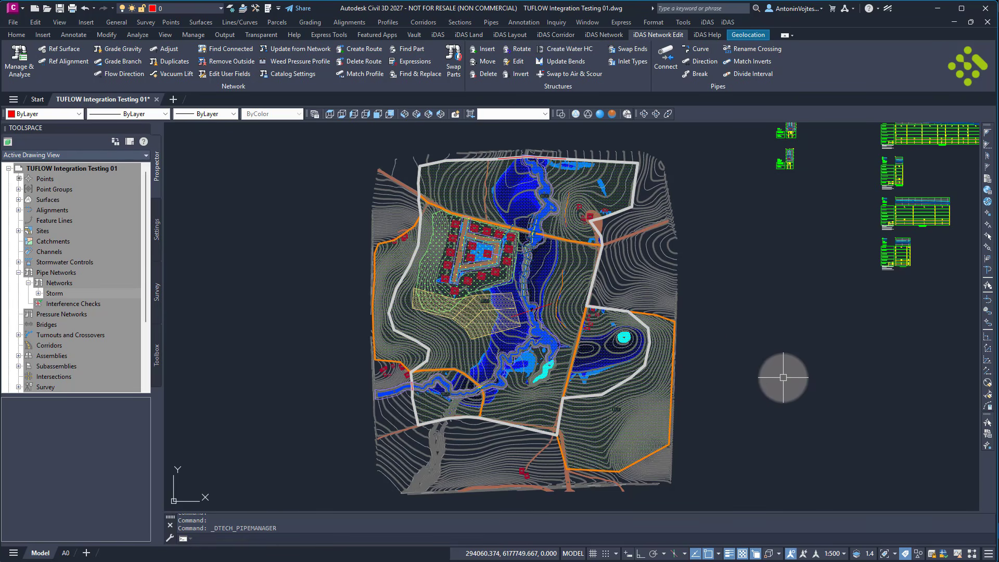
left_click(653, 255)
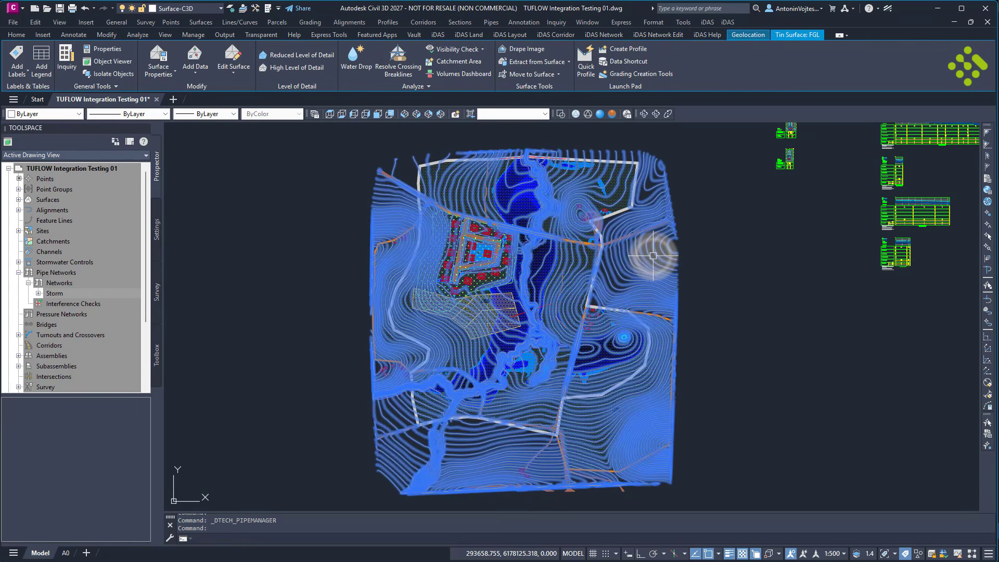
key("Escape")
Select the Storm pipe network in the drawing, inspect its road culvert crossing, and clear the selection.
left_click(108, 294)
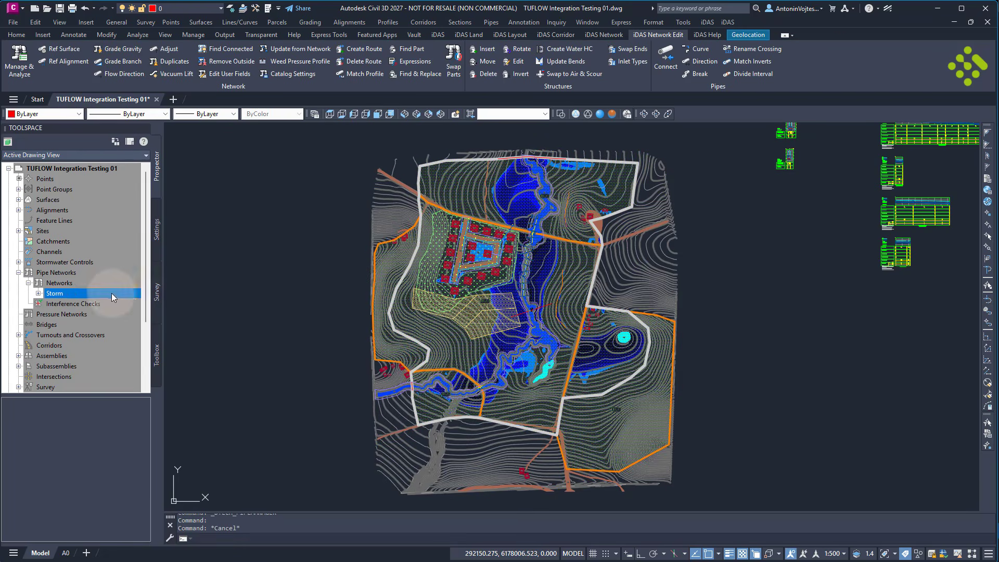
right_click(107, 293)
left_click(157, 340)
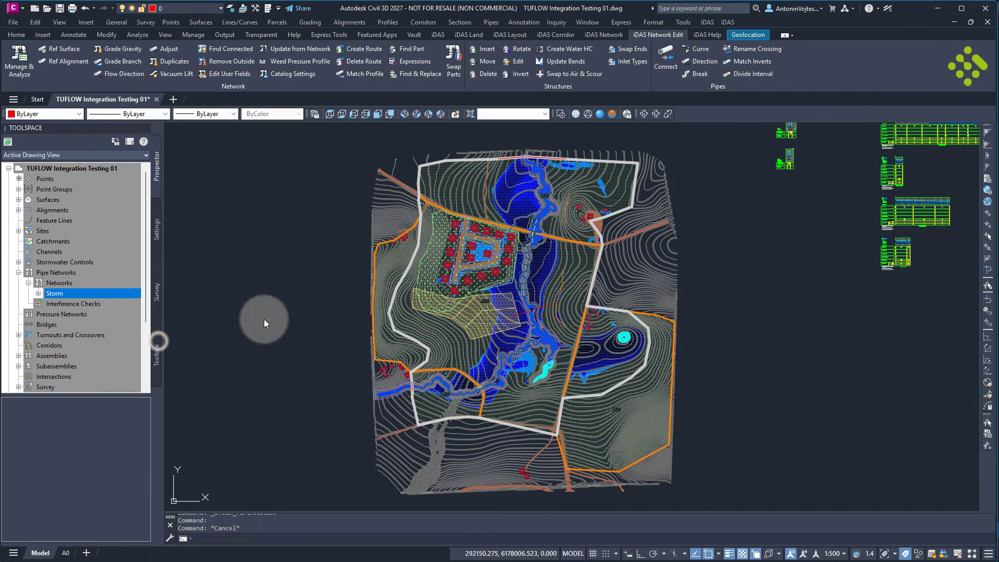
scroll(465, 249, "up", 5)
middle_click_drag(547, 238, 343, 376)
scroll(519, 330, "up", 6)
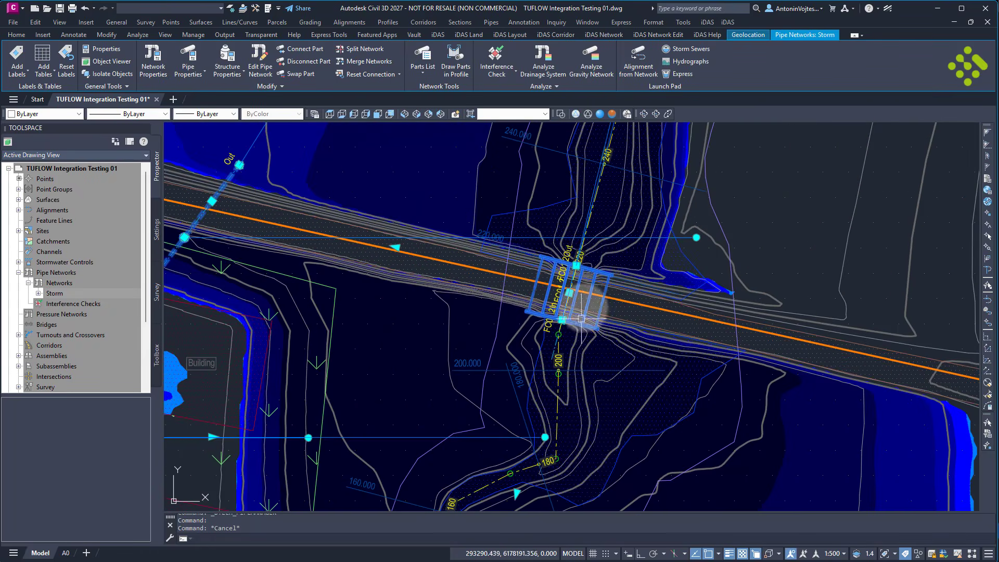
scroll(584, 250, "down", 10)
scroll(584, 259, "down", 3)
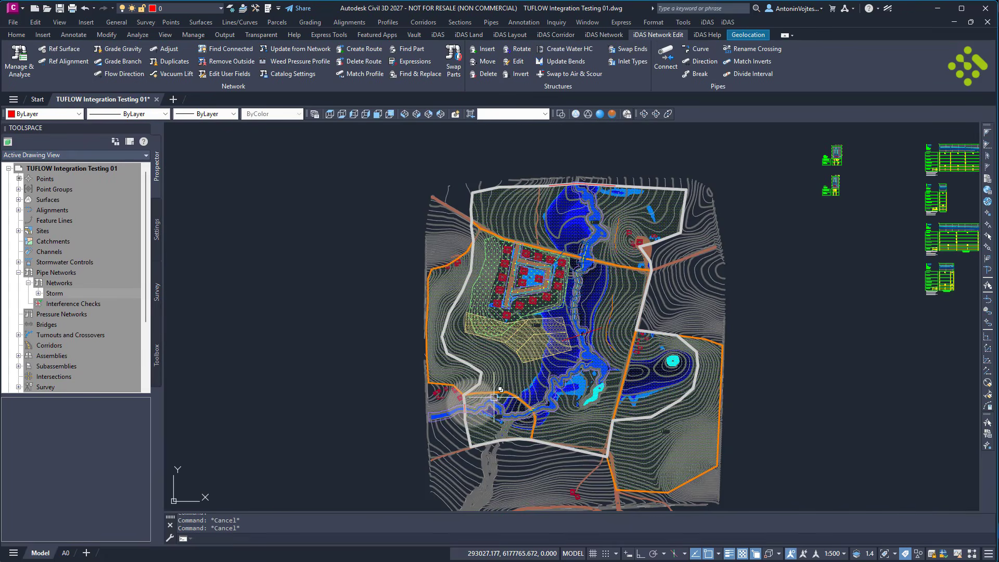
key("Escape")
mouse_move(515, 346)
middle_mouse_down()
mouse_move(495, 325)
mouse_move(426, 305)
middle_mouse_up()
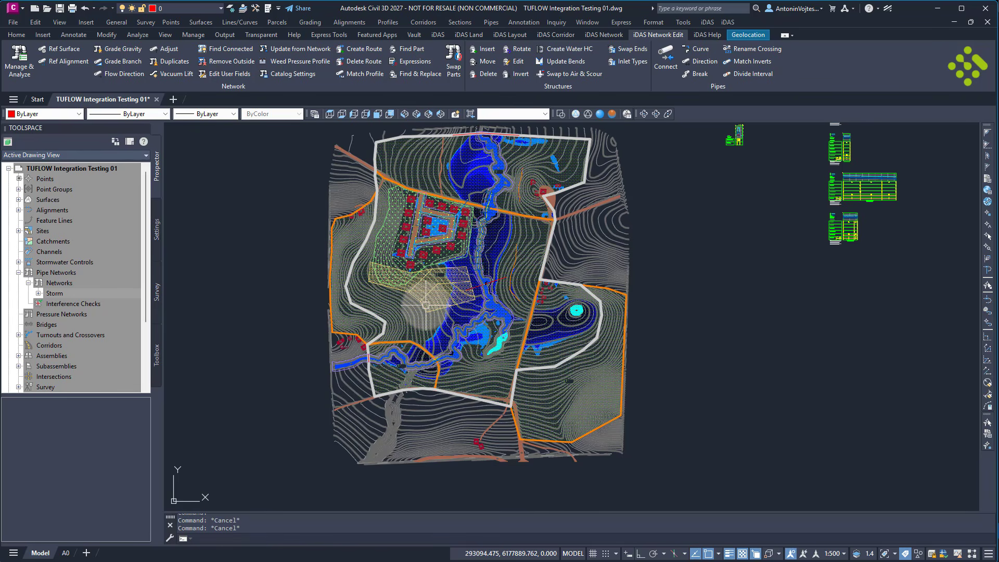
middle_click_drag(341, 274, 338, 299)
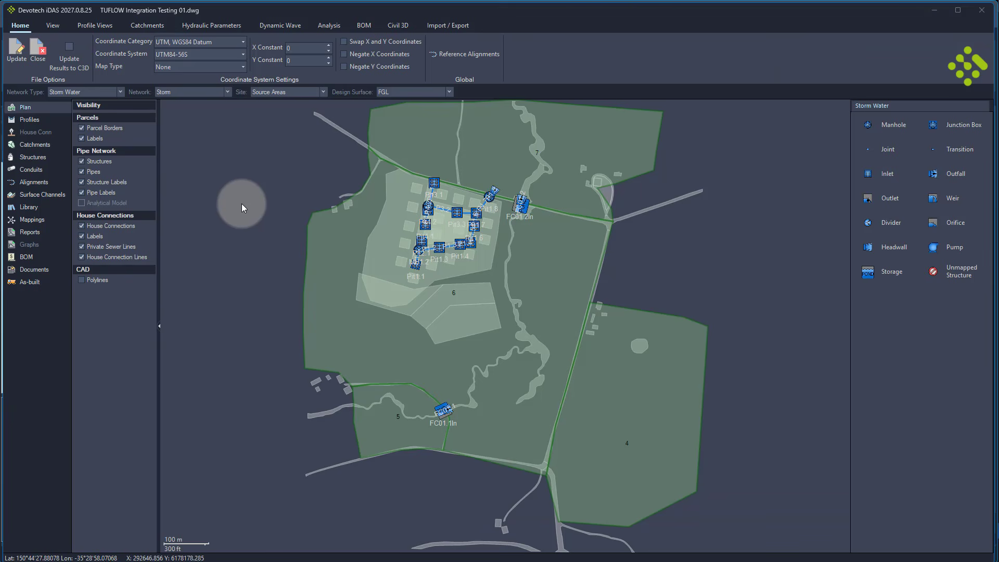
In Devotech iDAS, open the 2D TUFLOW analysis for the Storm network and review its rainfall, material, attachment, view, interface and export settings.
left_click(333, 27)
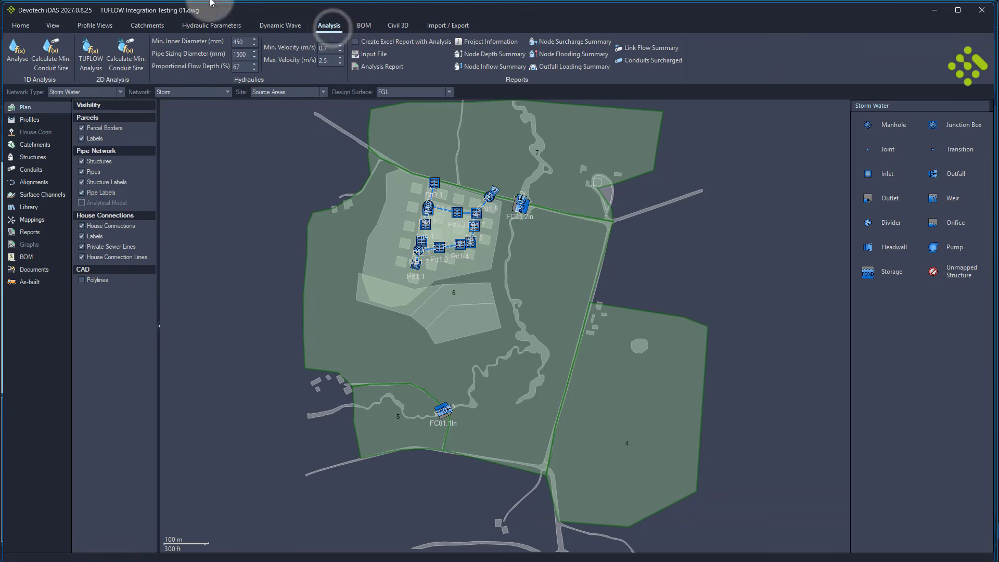
left_click(90, 67)
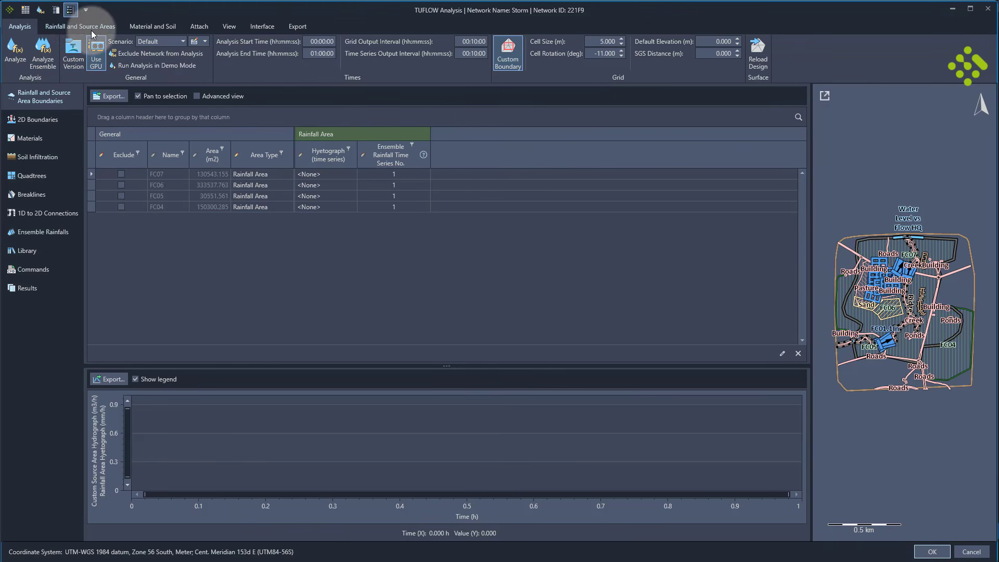
left_click(78, 27)
left_click(151, 26)
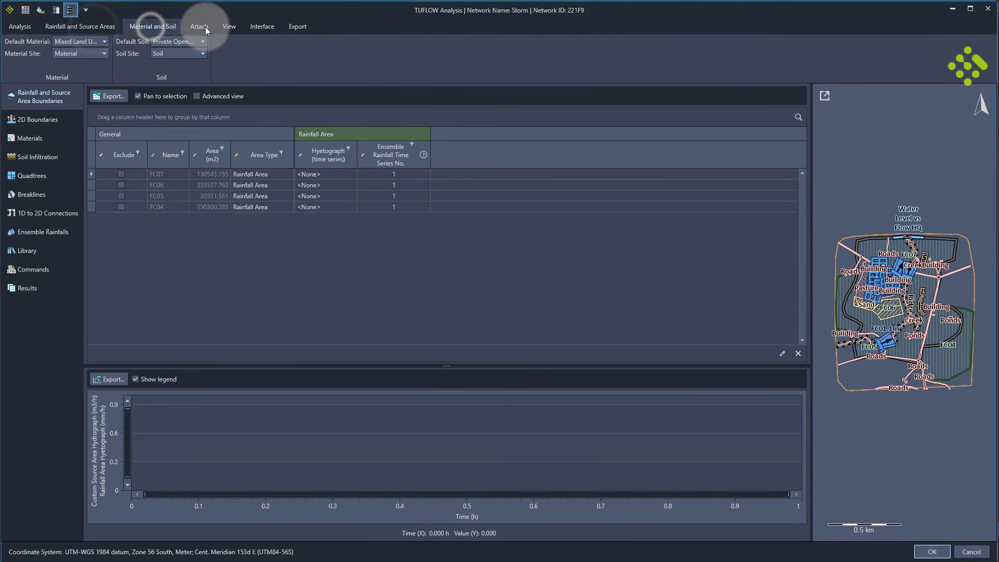
left_click(203, 27)
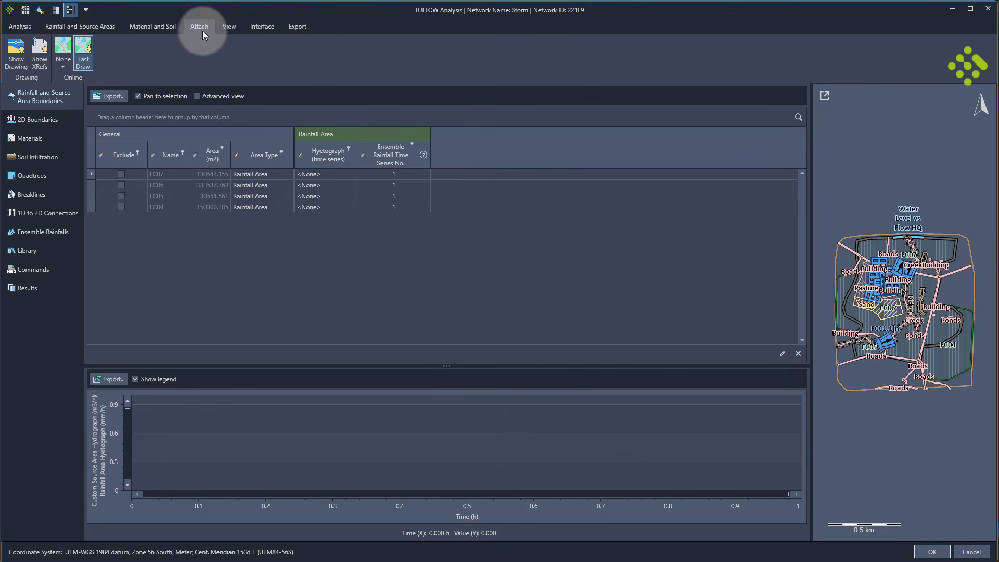
left_click(230, 26)
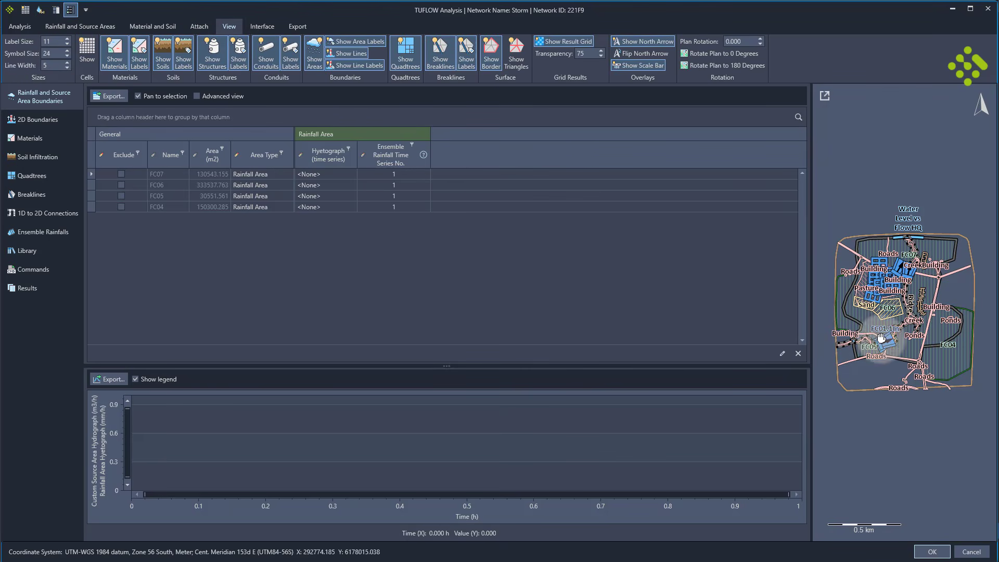
scroll(885, 328, "up", 5)
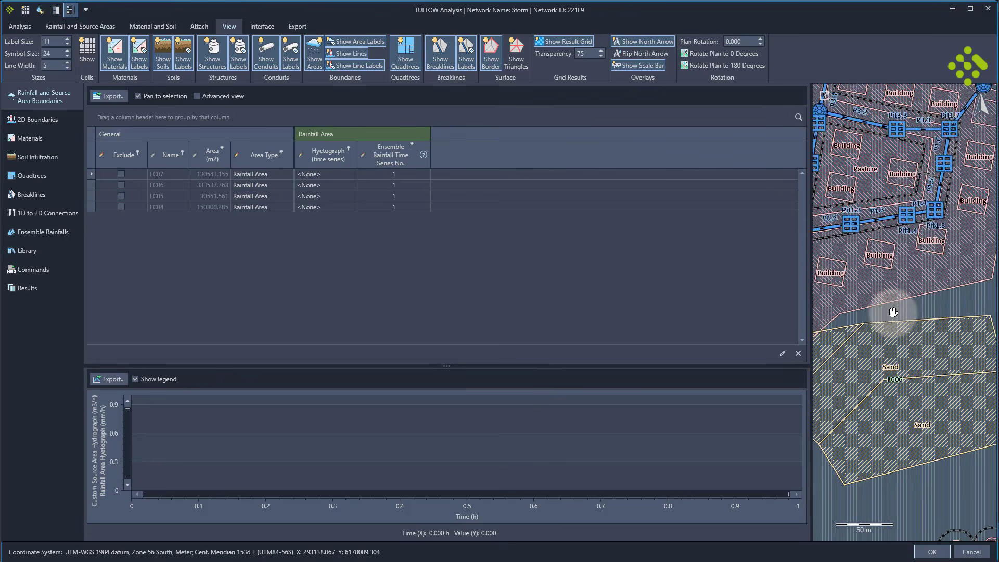
scroll(893, 312, "down", 3)
left_click(258, 27)
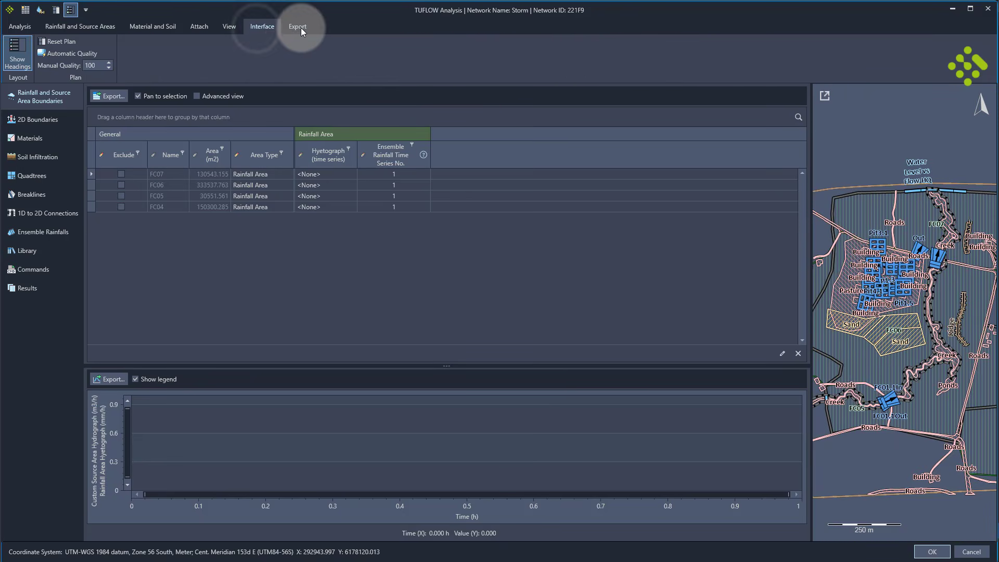
left_click(301, 27)
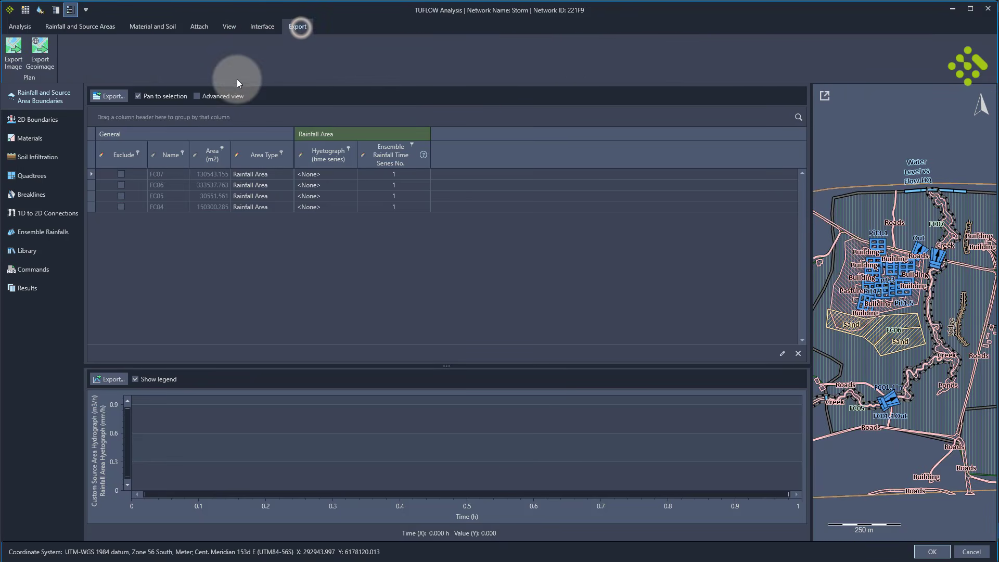
left_click(23, 26)
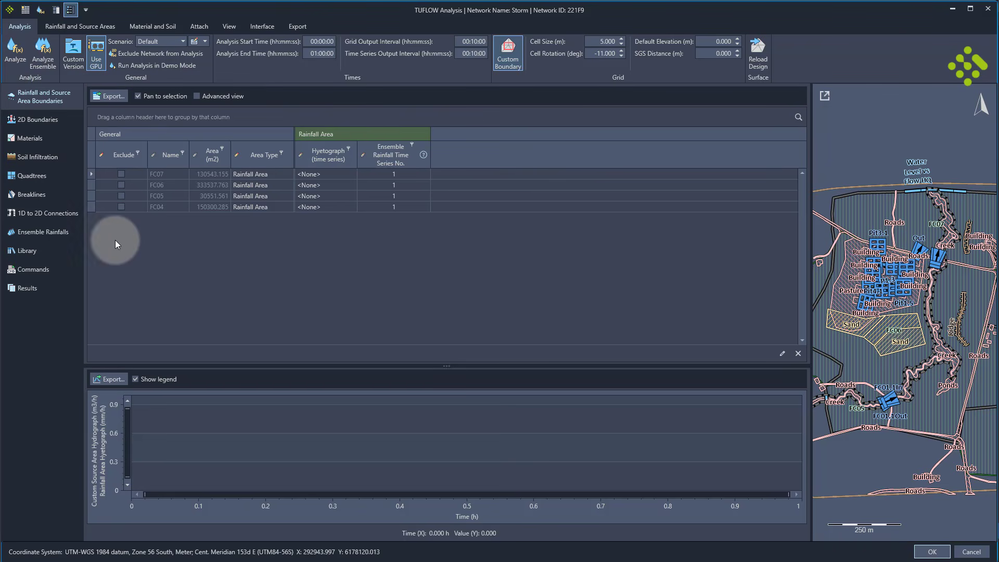
Review the ensemble rainfalls, checking which storms are included in the analysis and their AEP and duration labels.
left_click(51, 235)
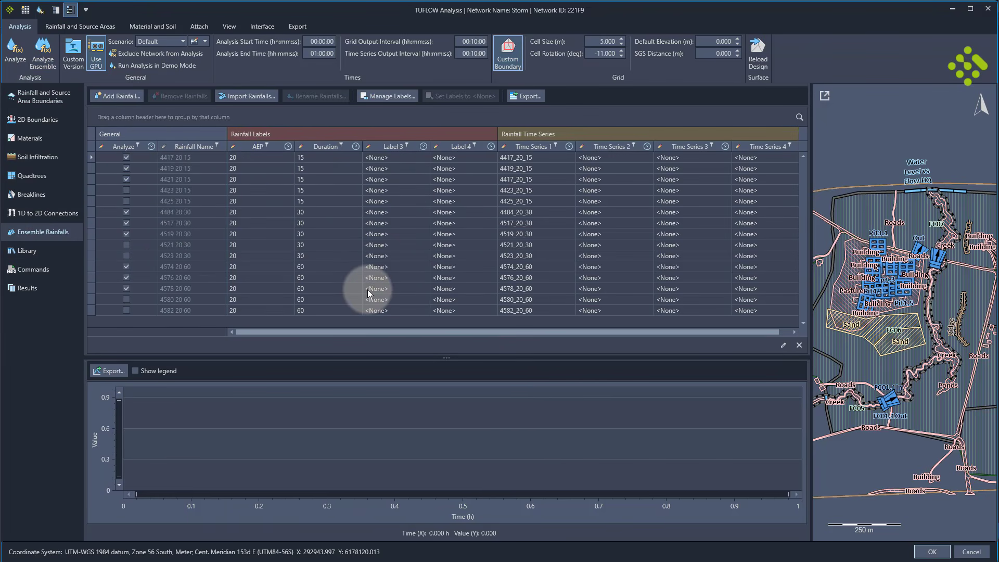
left_click(373, 335)
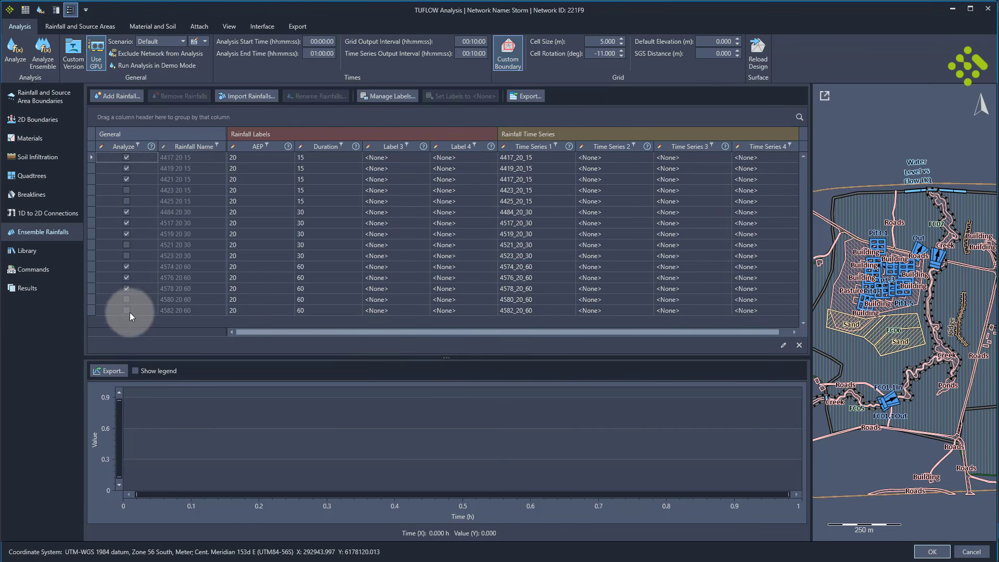
Widen the plan view of the analysis results and browse the SWMM reports of several rainfall simulations.
left_click(29, 290)
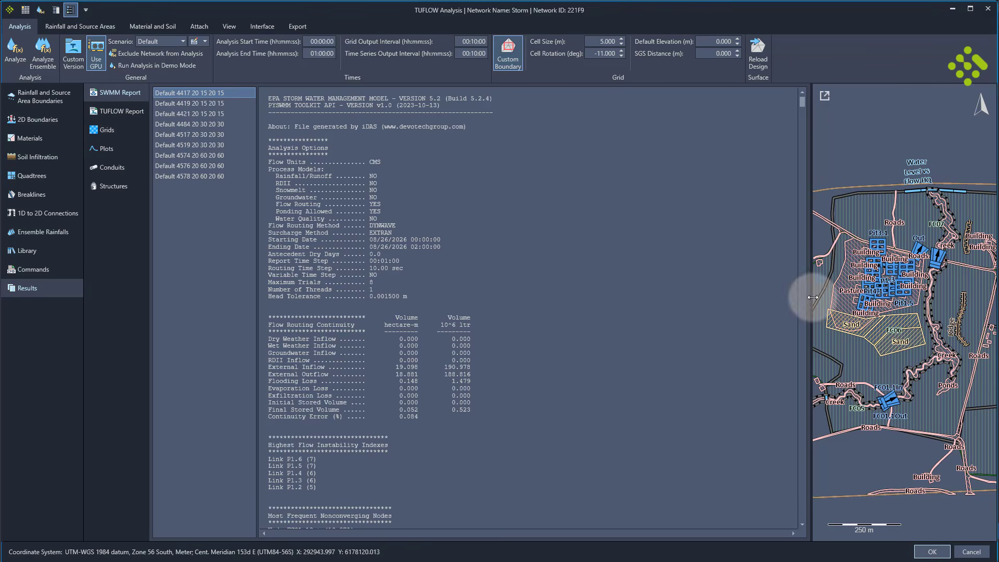
scroll(883, 292, "up", 5)
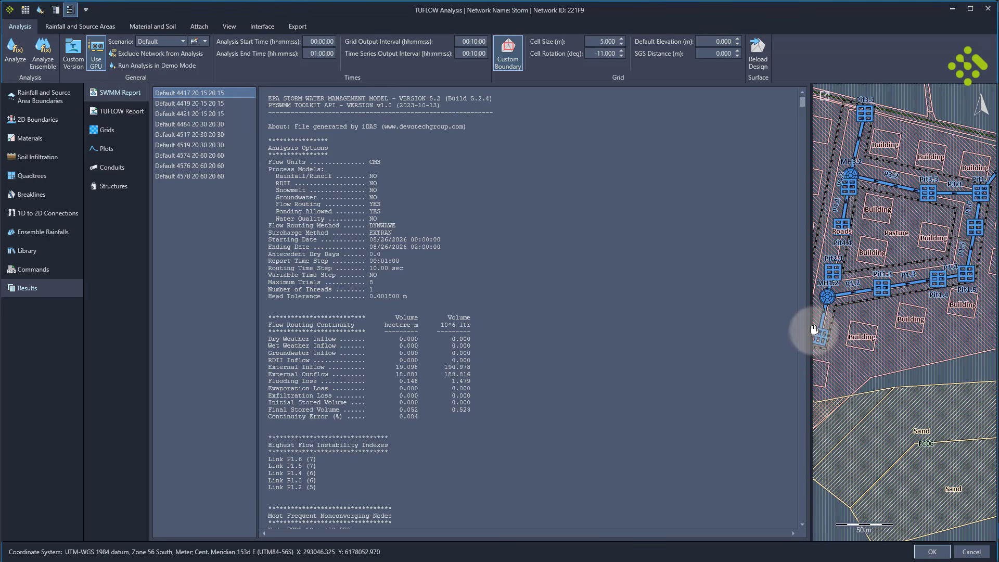
left_click_drag(808, 329, 744, 323)
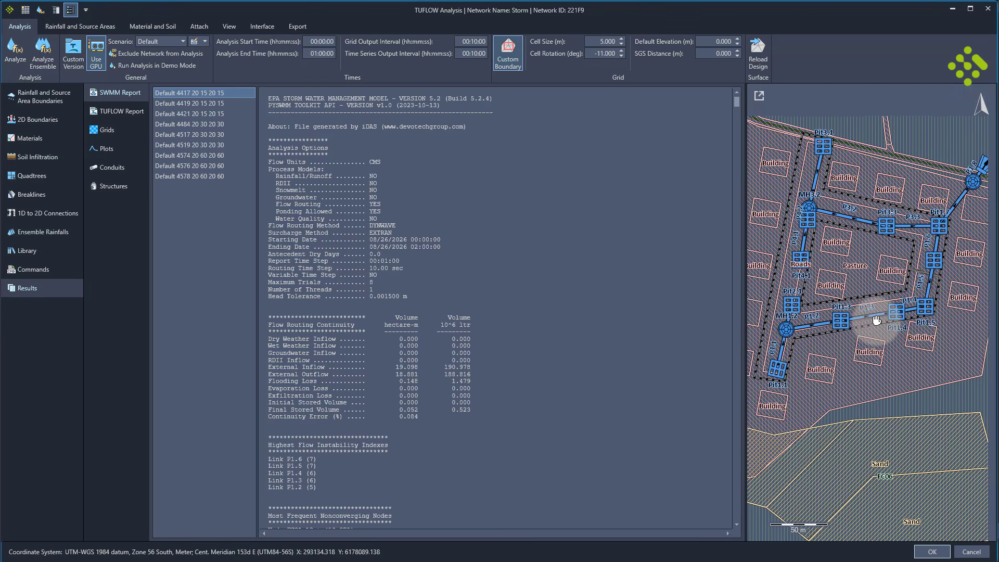
left_click(188, 120)
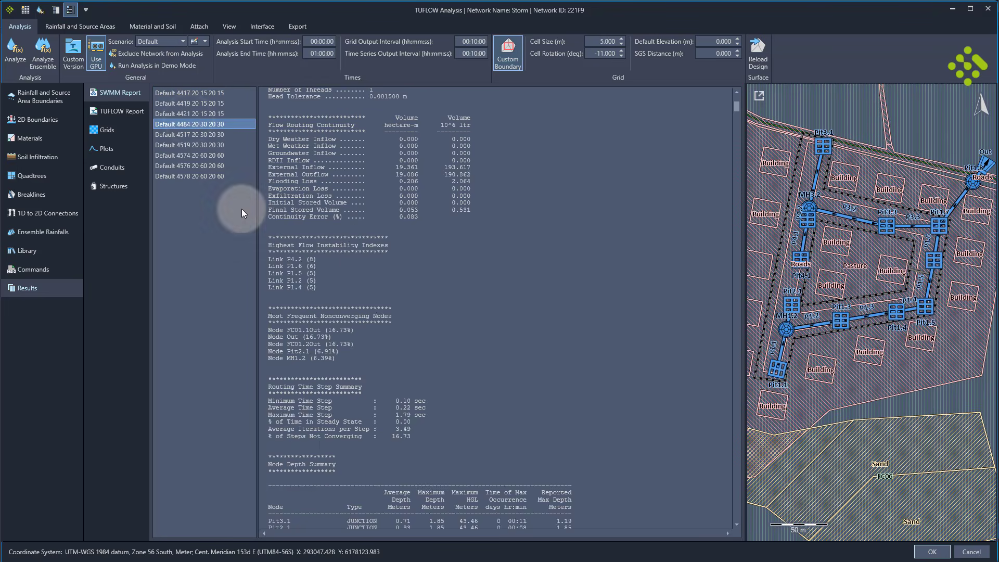
left_click(190, 162)
left_click(189, 177)
left_click(196, 134)
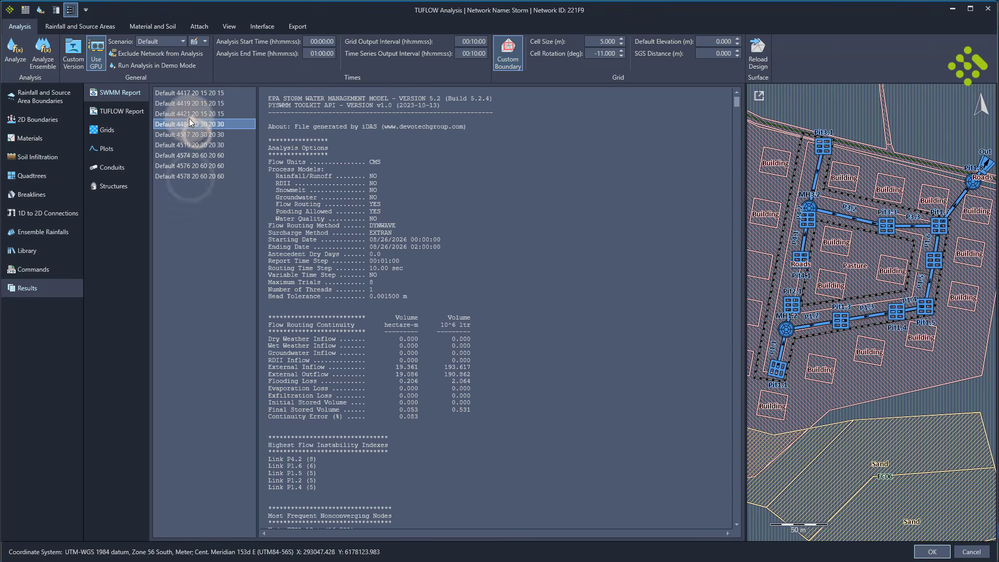
Browse the TUFLOW simulation reports of several ensemble rainfall runs.
left_click(118, 109)
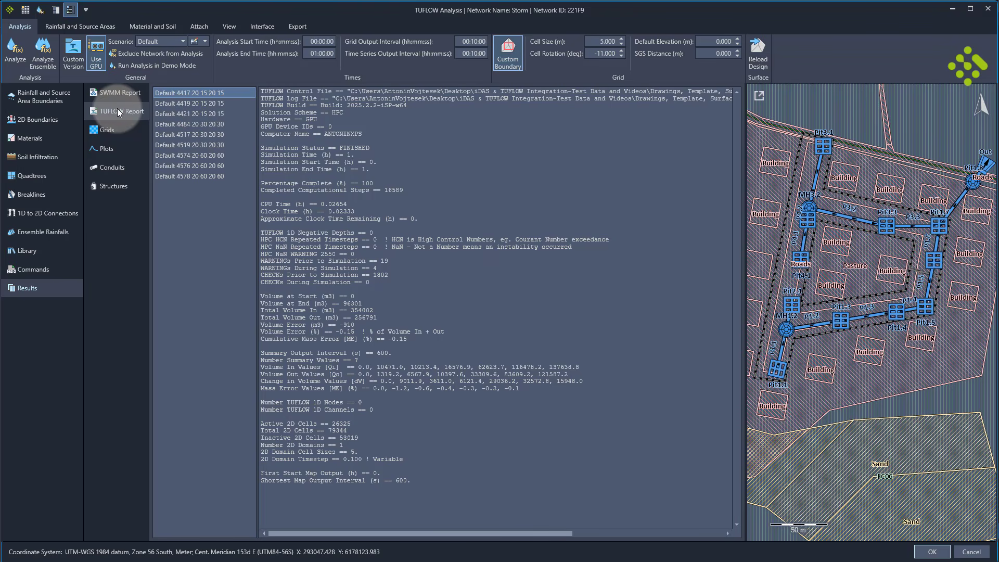
left_click(177, 115)
left_click(177, 136)
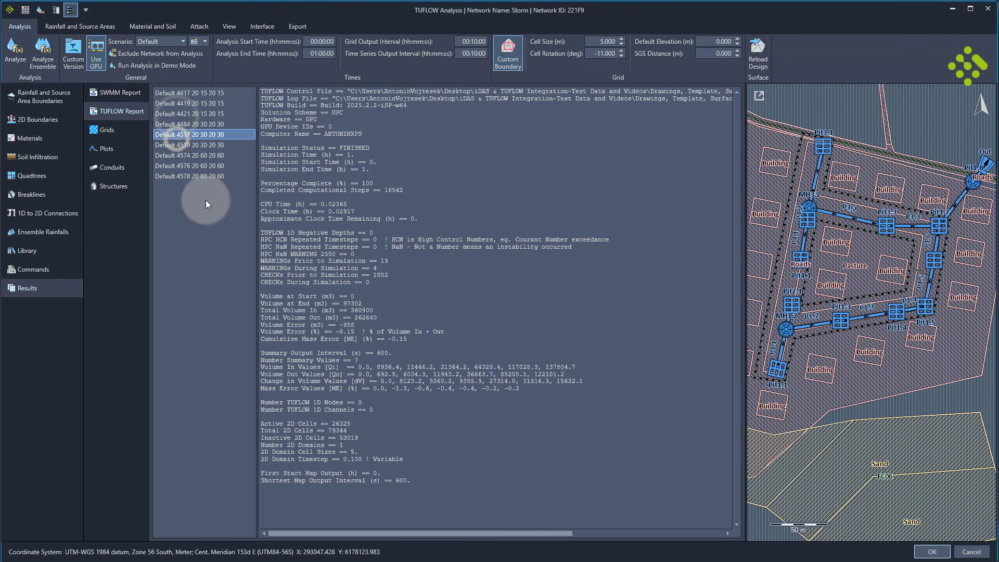
left_click(180, 165)
Review the result grids and display the high-resolution maximum depth grid for rainfall 4576 20 60 on the plan.
left_click(108, 131)
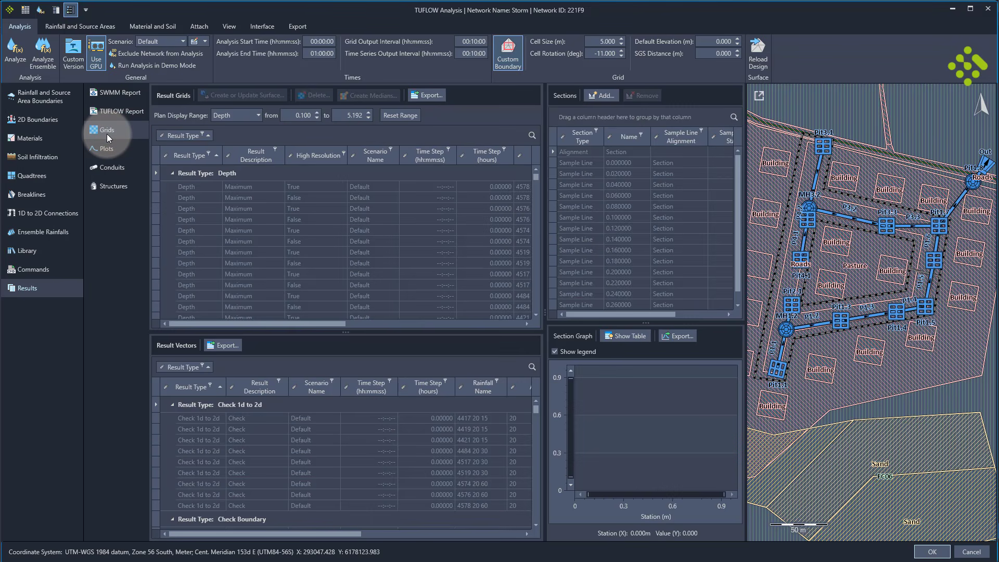
scroll(855, 257, "down", 3)
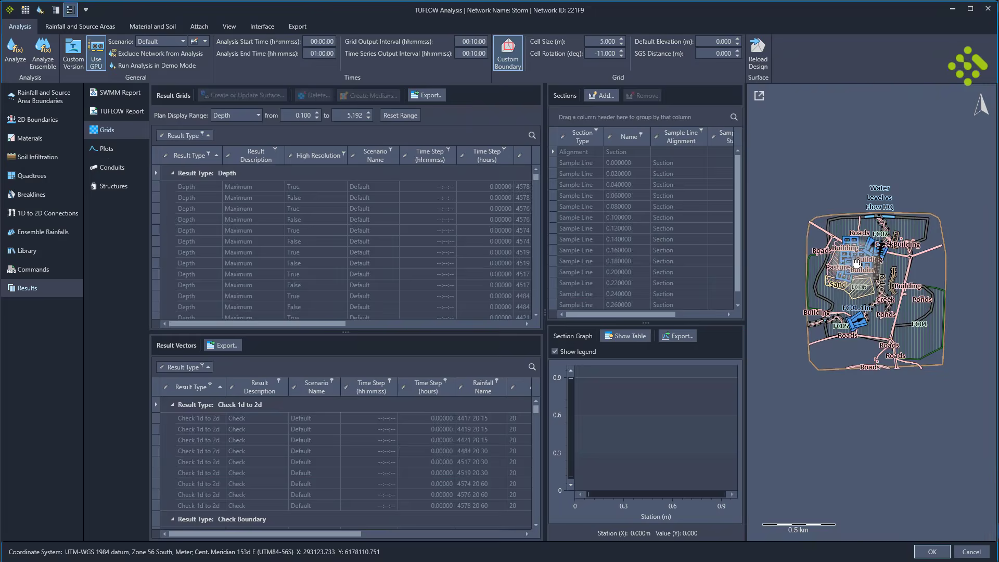
scroll(859, 286, "up", 2)
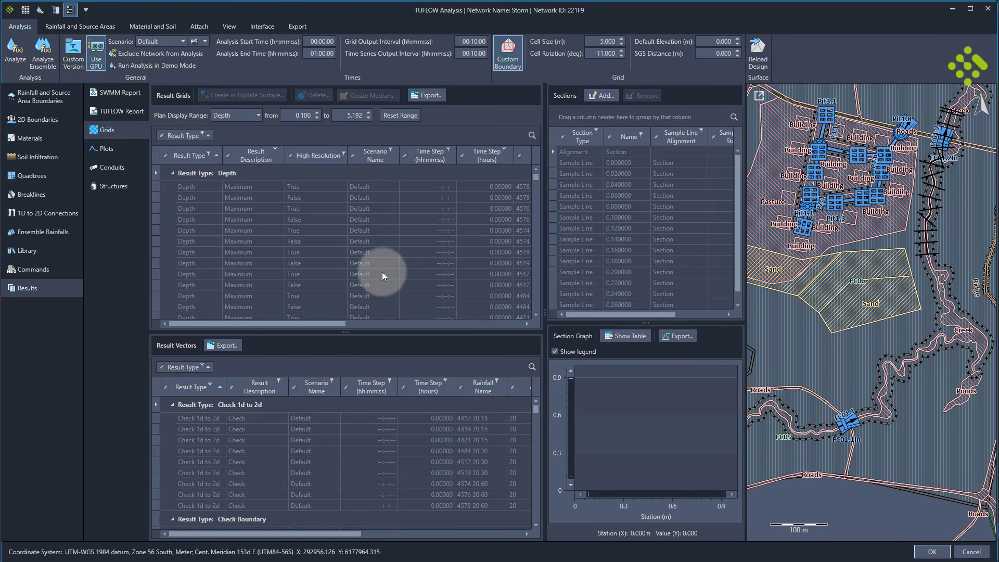
left_click_drag(298, 322, 377, 329)
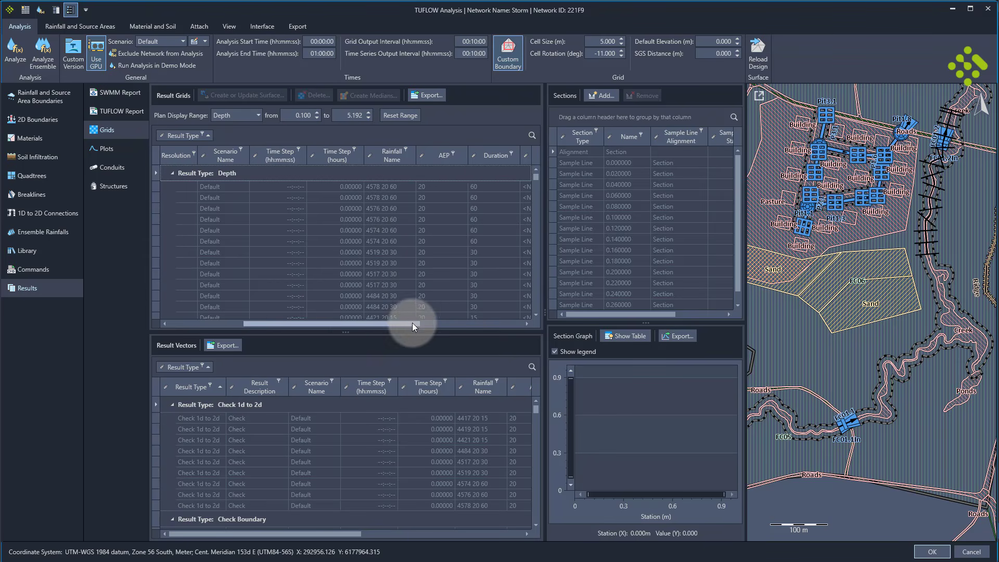
left_click_drag(411, 323, 277, 323)
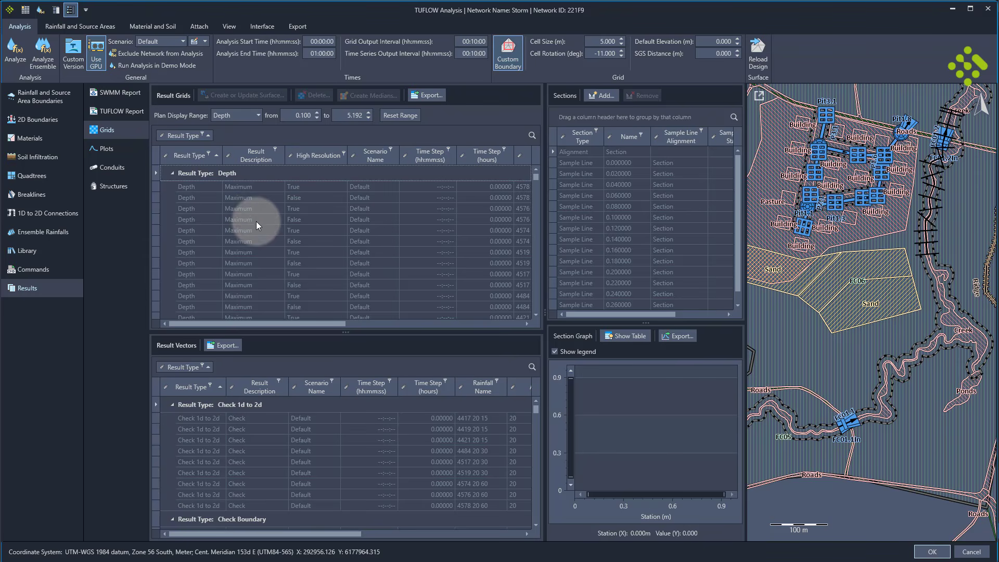
left_click(248, 208)
left_click_drag(840, 288, 826, 334)
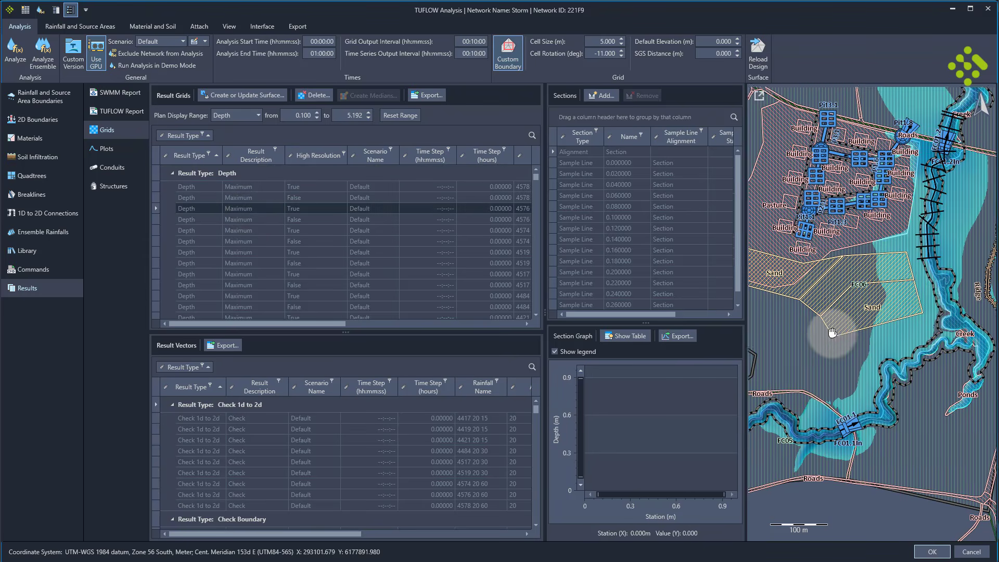
Browse the maximum depth grids of several ensemble rainfalls and compare the flood extents around the creek on the plan.
scroll(851, 354, "down", 3)
scroll(870, 359, "up", 3)
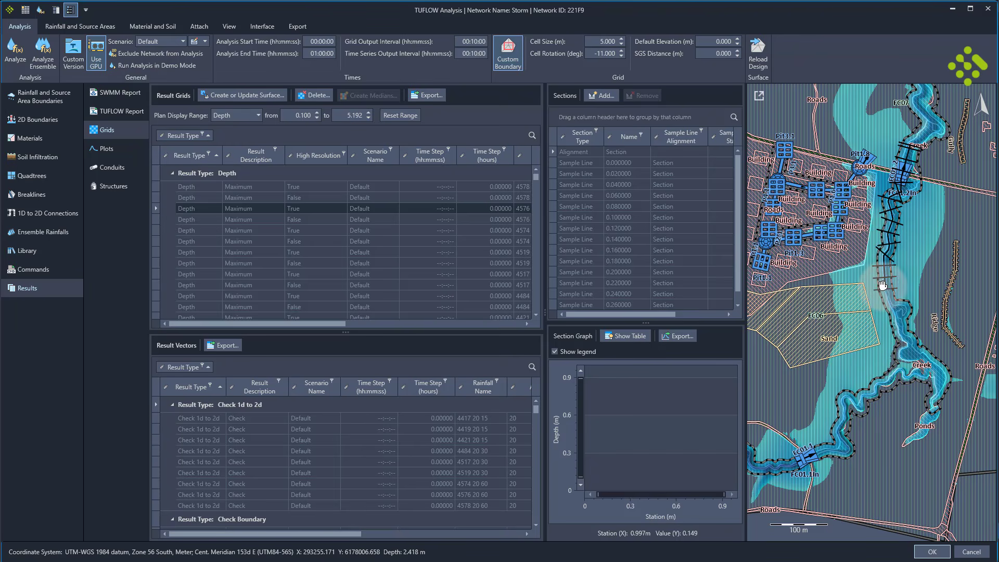
left_click(248, 222)
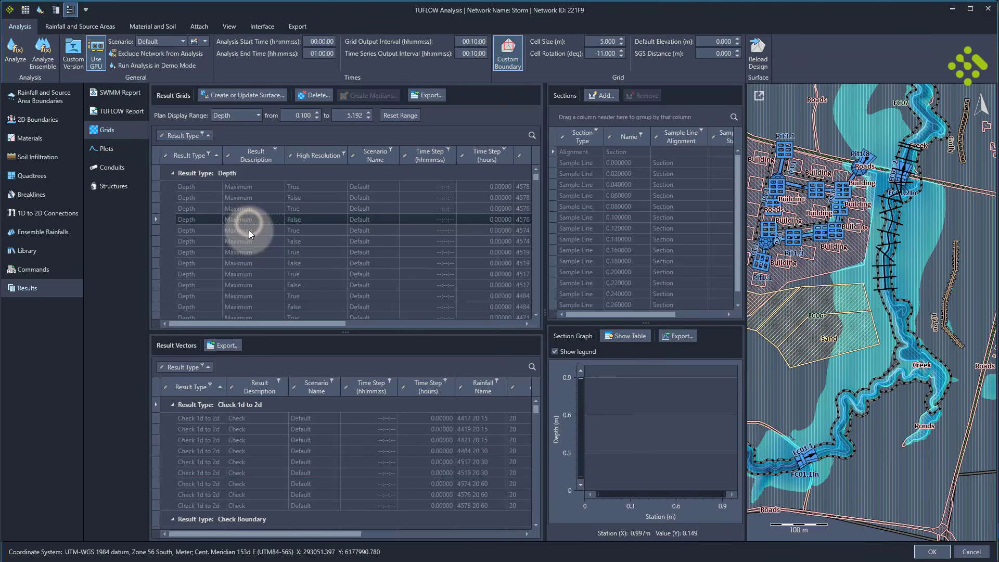
left_click(248, 230)
left_click(248, 242)
left_click(249, 253)
left_click(250, 274)
left_click(252, 285)
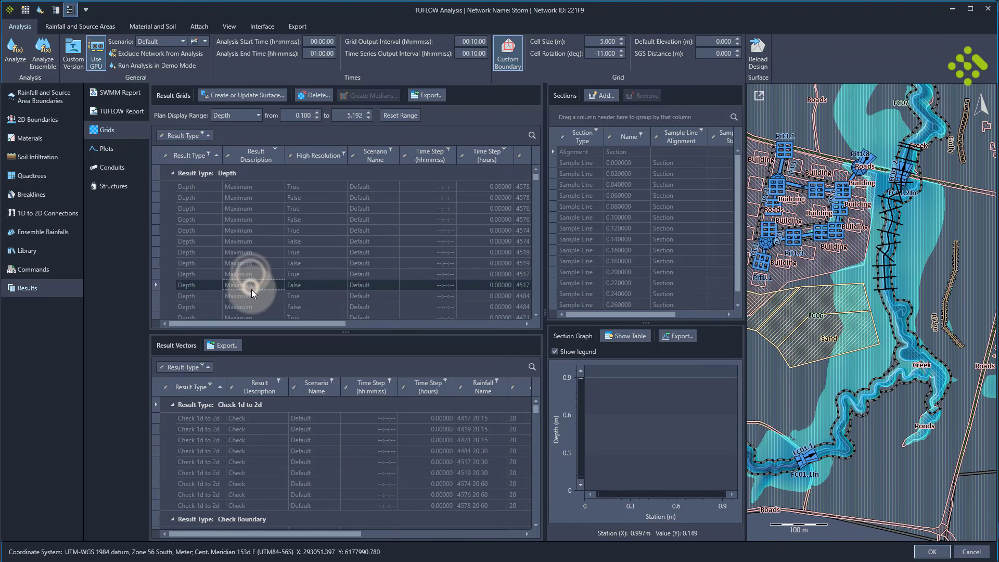
left_click(245, 252)
left_click(246, 230)
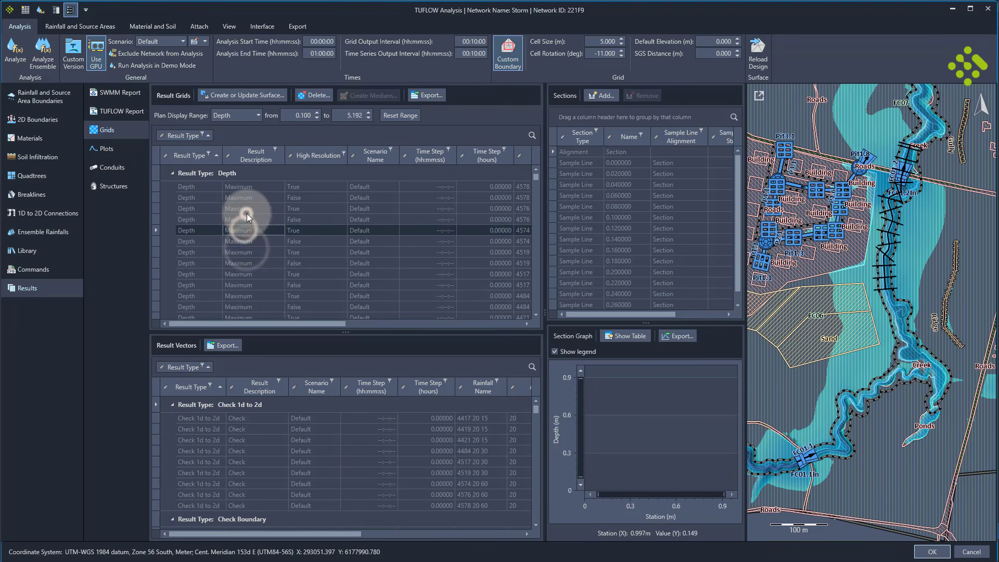
left_click(246, 209)
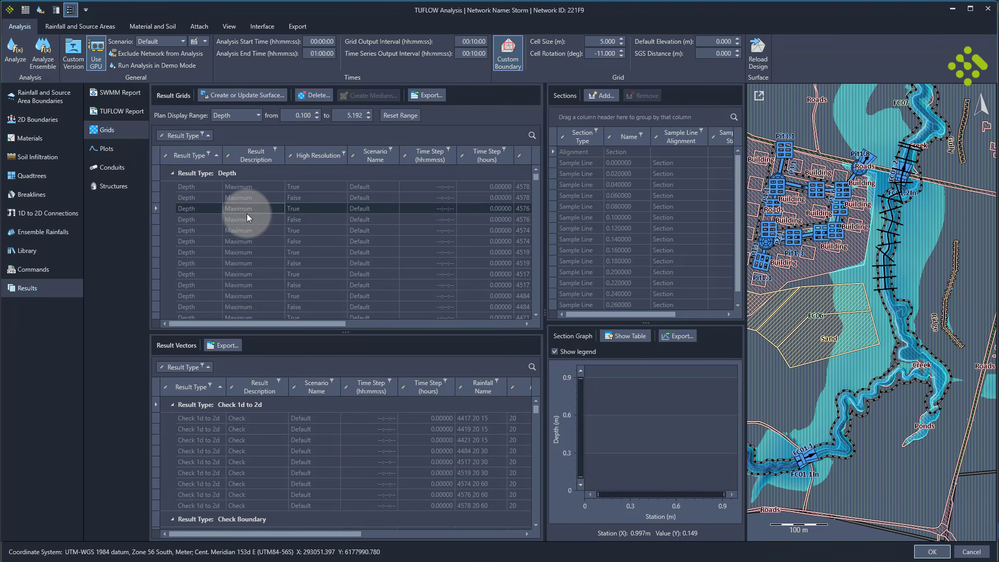
Try selecting the maximum depth grids from rainfall 4576 through rainfall 4419 together as input for median grids.
scroll(235, 272, "down", 2)
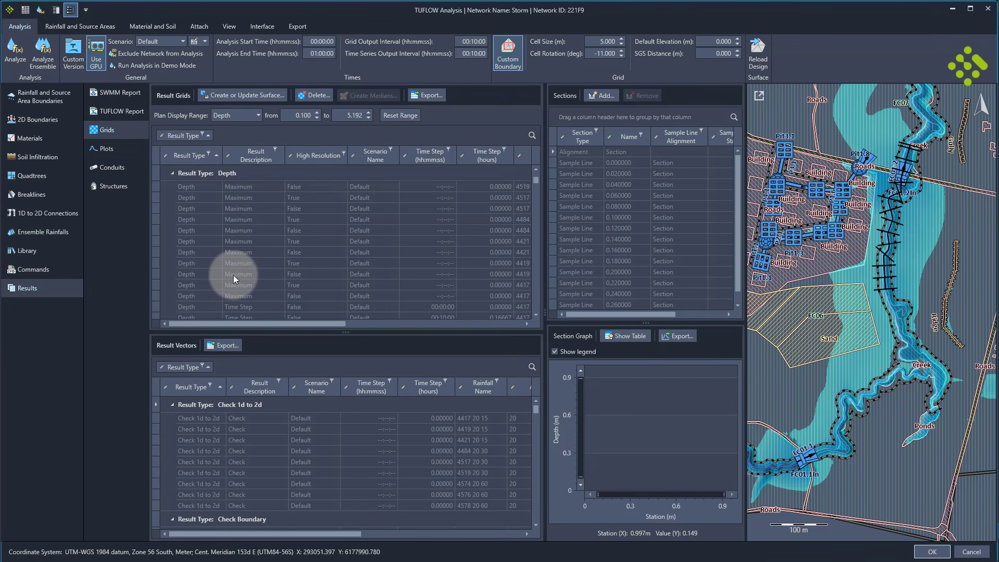
left_click(233, 275)
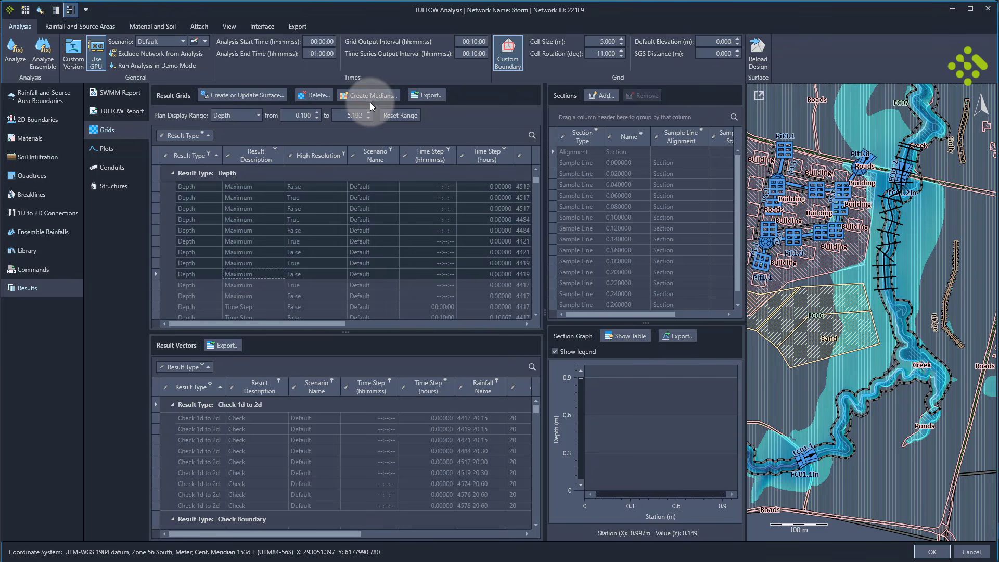
left_click(204, 245)
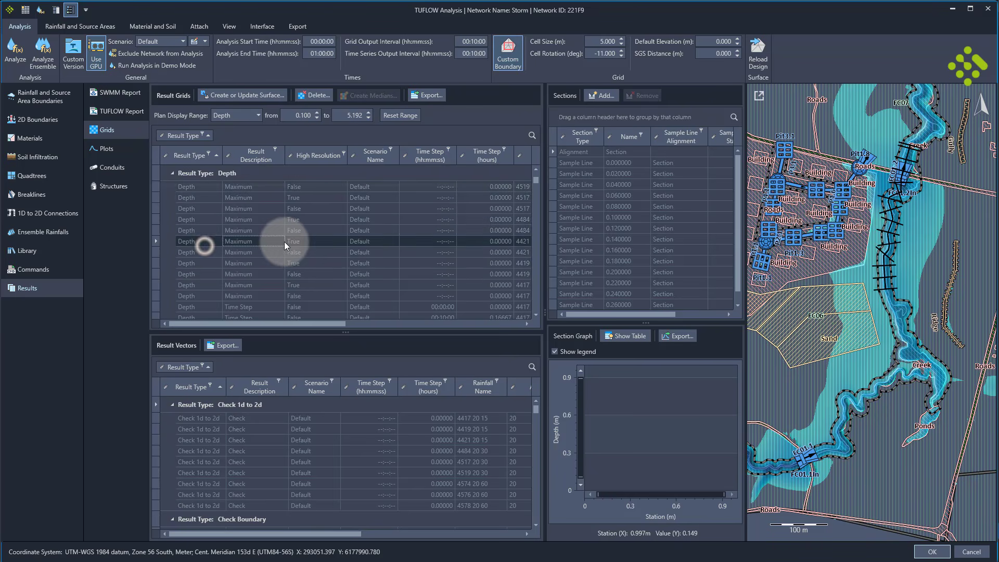
Display the Median Rainfall Name grid on the plan and inspect which rainfall applies to individual cells near the creek.
scroll(289, 243, "down", 7)
scroll(292, 249, "down", 5)
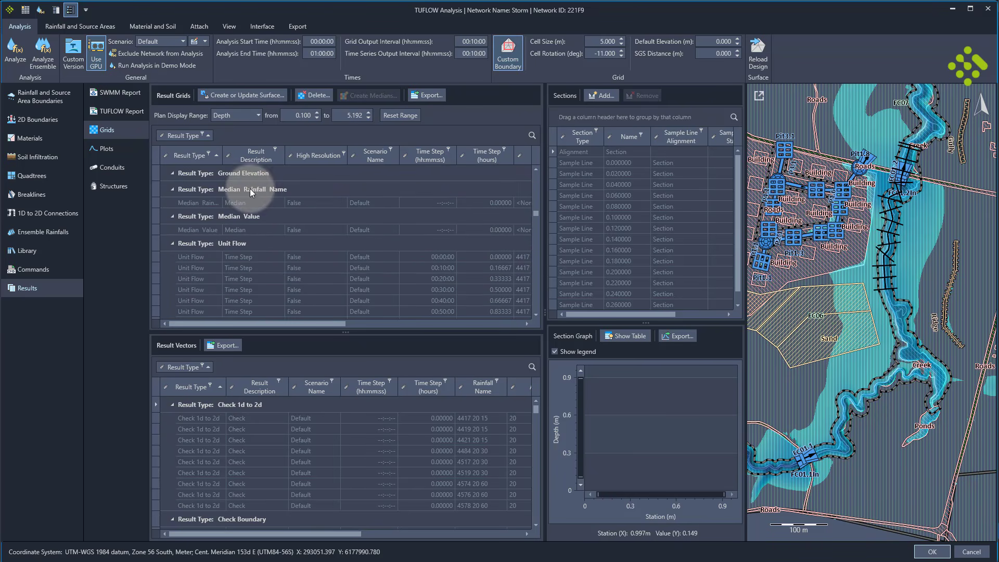
left_click(210, 205)
scroll(791, 401, "down", 3)
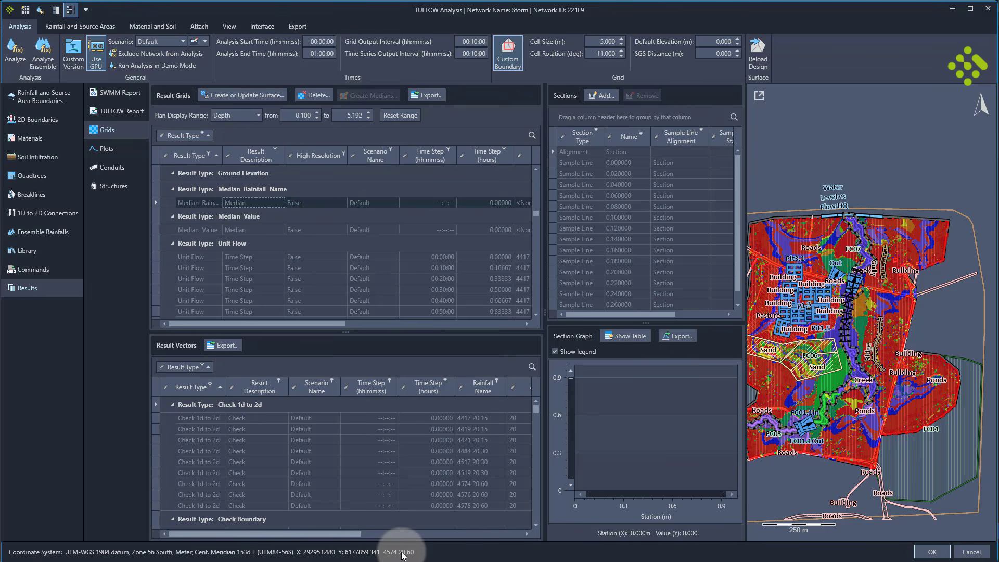
scroll(815, 383, "up", 5)
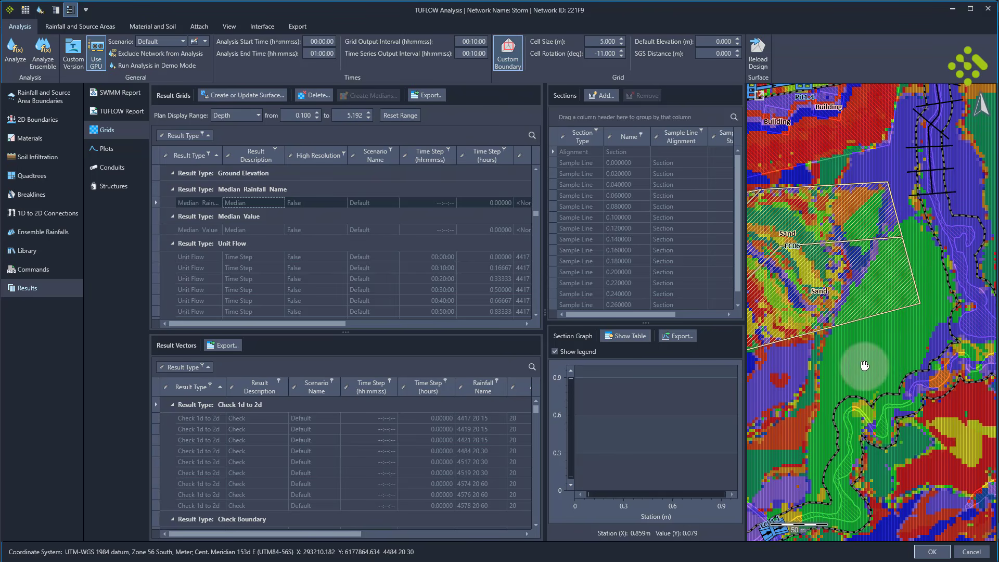
left_click(522, 202)
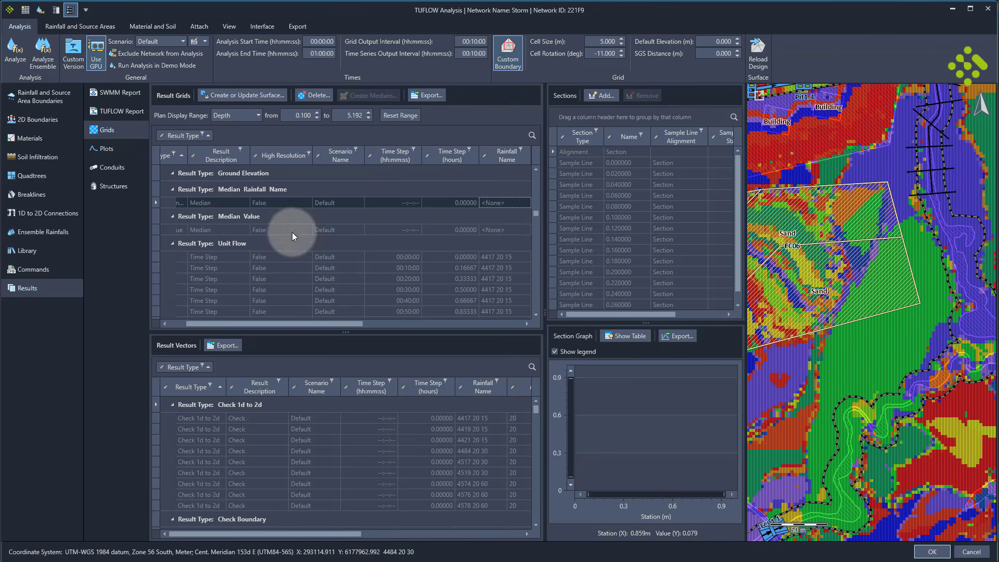
Display the Median Value grid on the plan and inspect the median depths along the creek.
left_click(192, 231)
scroll(812, 320, "down", 2)
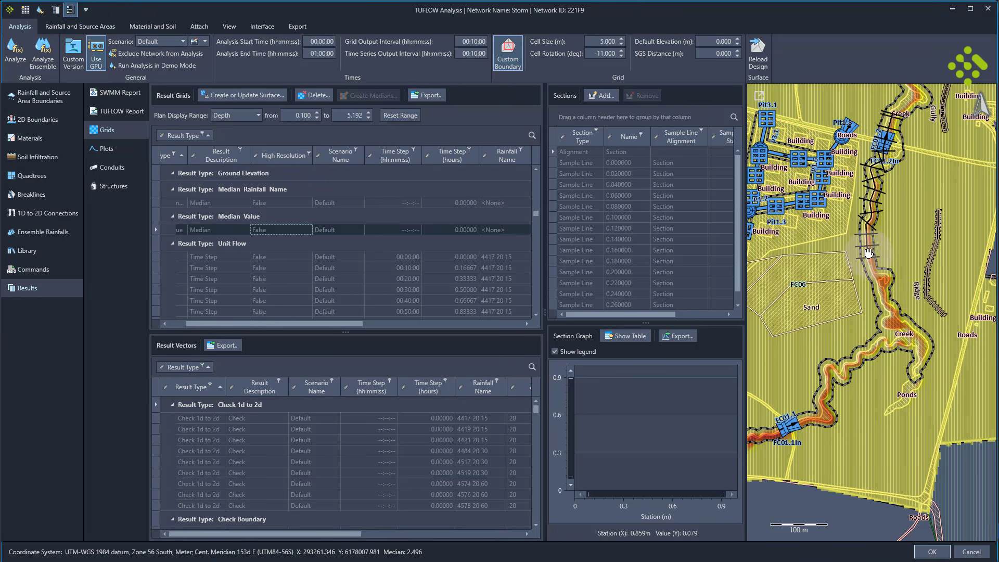
left_click_drag(816, 295, 844, 296)
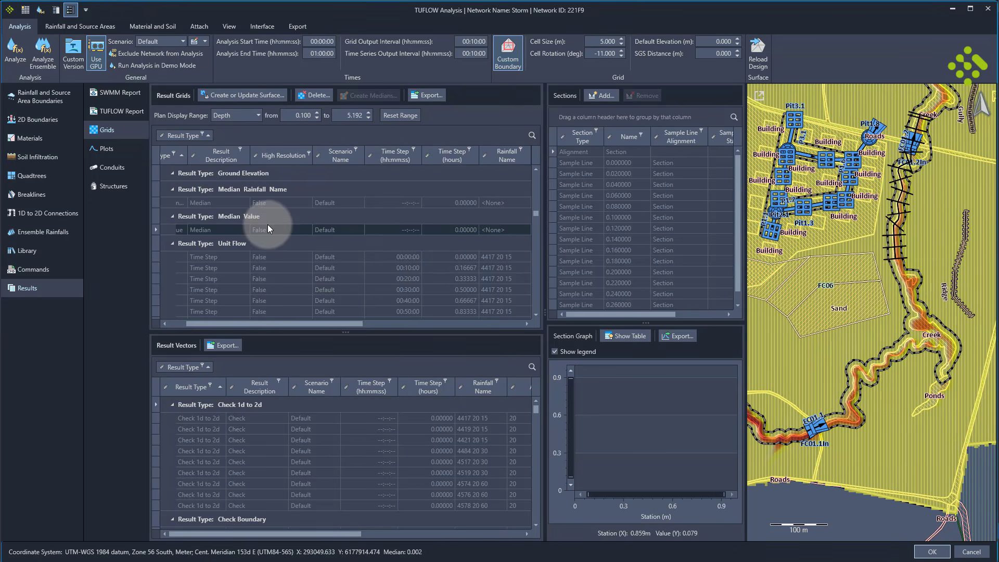
Graph the median value cross-sections at sample lines 0.100000, 0.140000 and 0.160000.
scroll(268, 224, "up", 5)
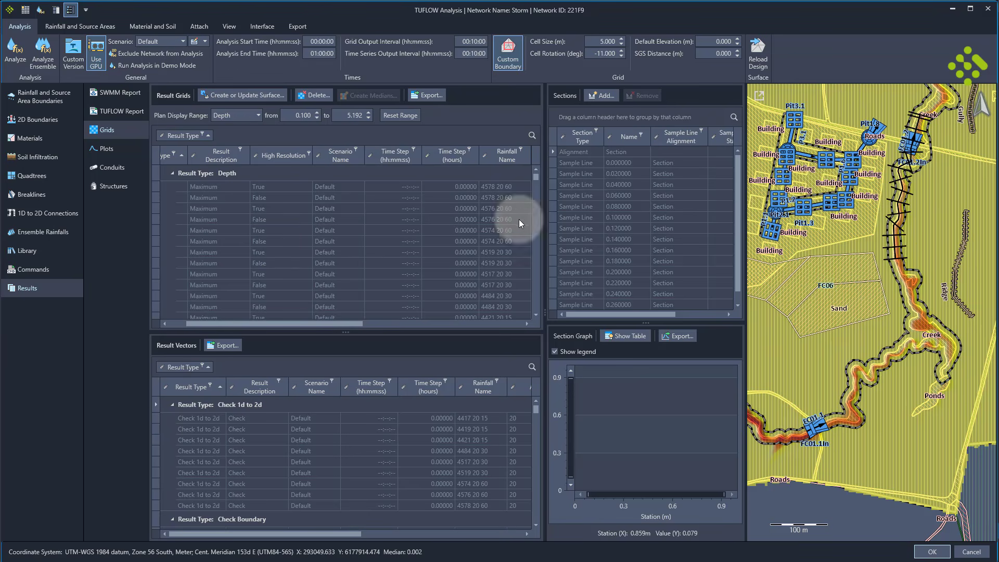
left_click(583, 217)
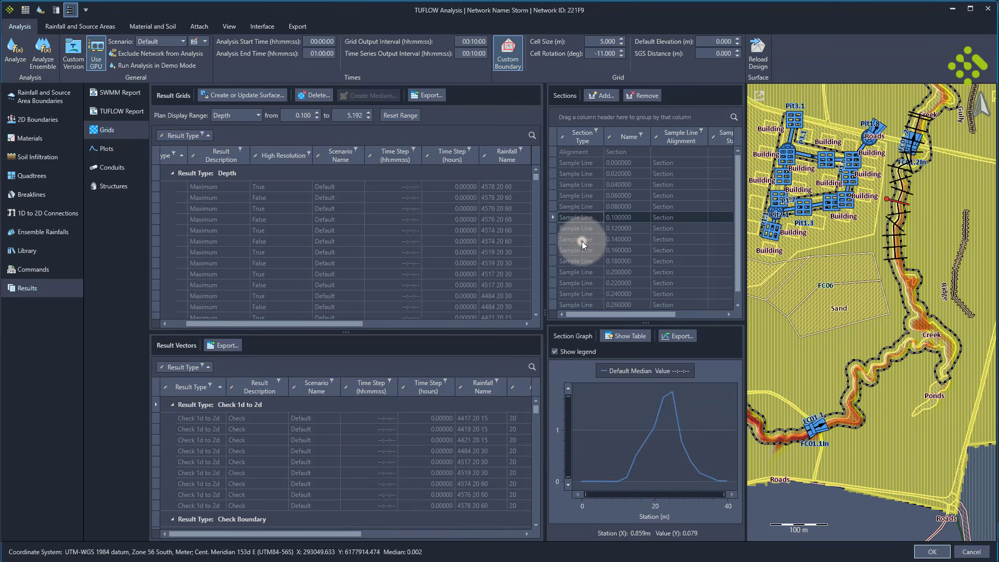
left_click(582, 241)
left_click(580, 251)
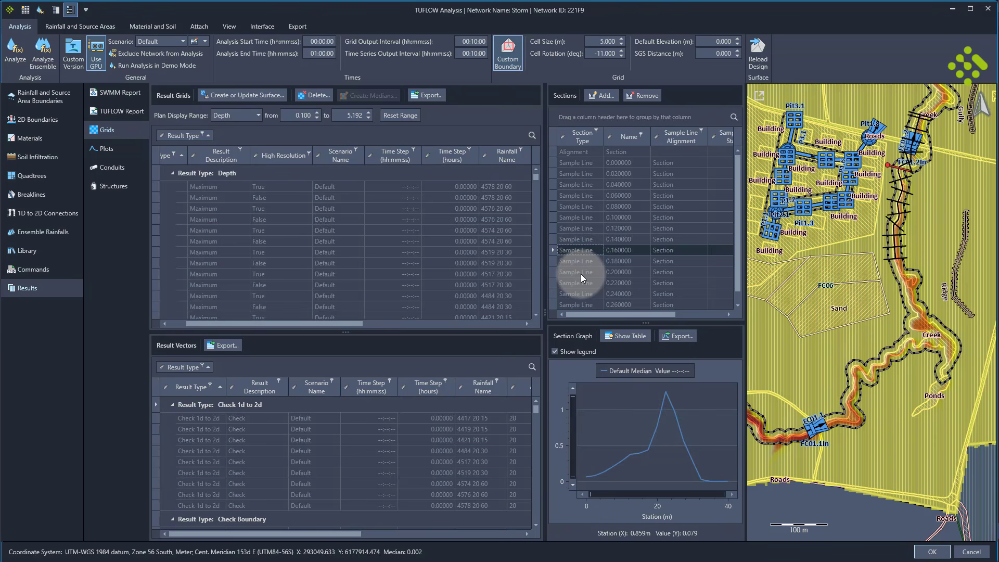
View the section graph at sample line 0.160000 for the maximum depth grids of several rainfalls, including 4576 20 60.
left_click(216, 245)
left_click(217, 229)
left_click(221, 209)
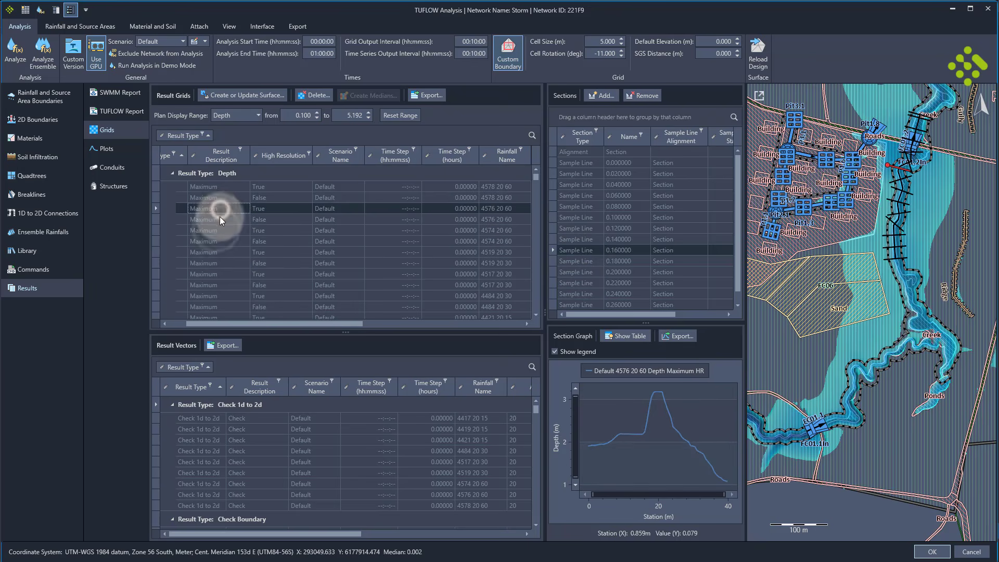
left_click(217, 264)
left_click(214, 295)
Overlay the maximum depth sections of rainfalls 4484 20 30 and 4517 20 30, standard and high resolution, at sample line 0.160000.
left_click(214, 307)
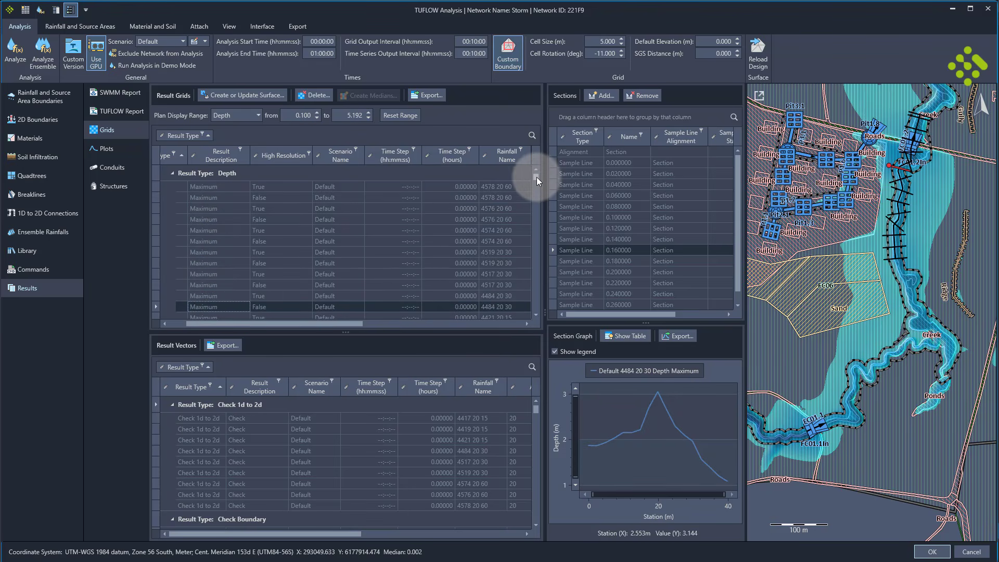
mouse_move(536, 179)
left_mouse_down()
mouse_move(537, 312)
mouse_move(544, 173)
left_mouse_up()
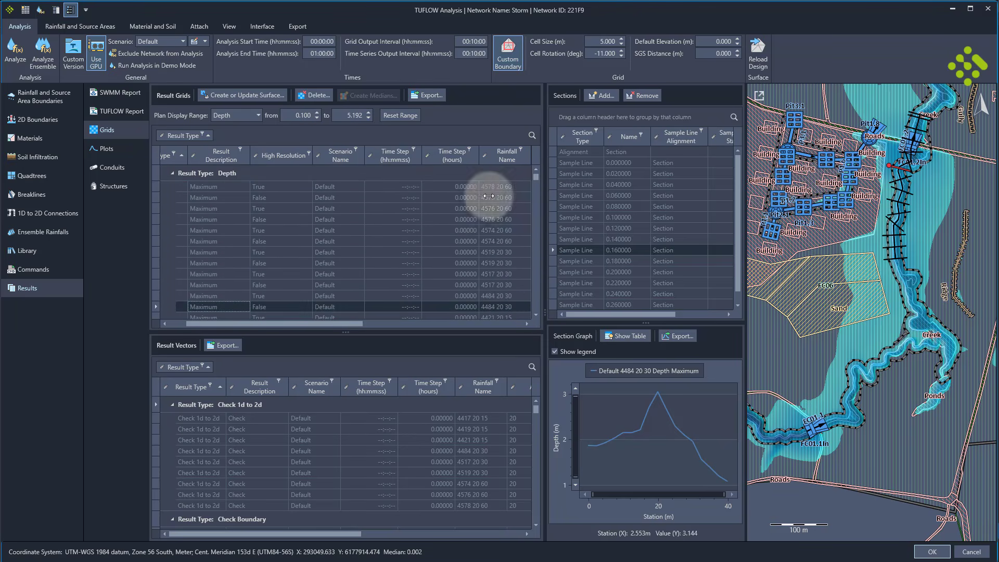
left_click(214, 271, "shift")
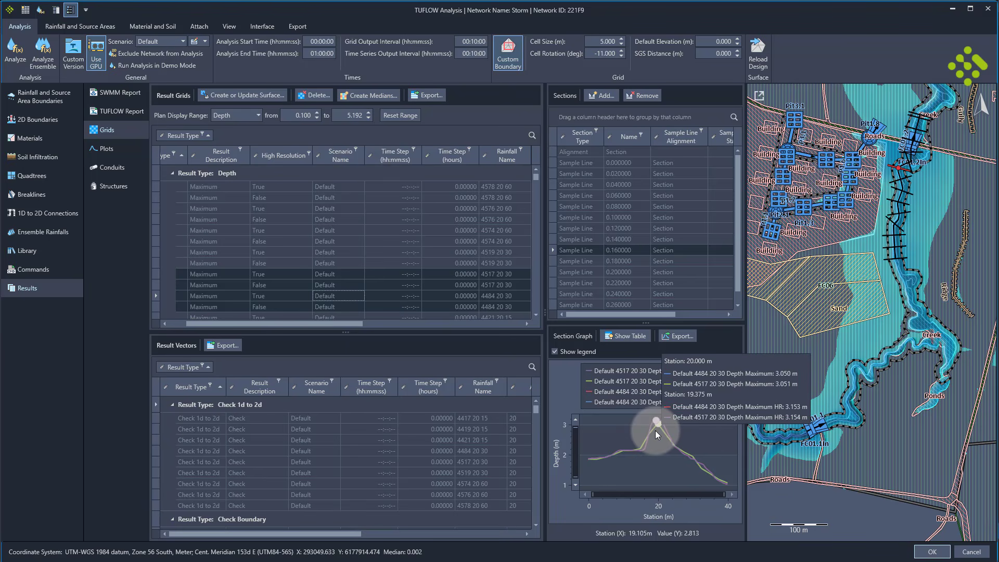
Collapse the check vector groups and display the unit flow vectors of rainfall 4417 20 15 at 00:40:00 around the FC01.1 crossing.
left_click(171, 404)
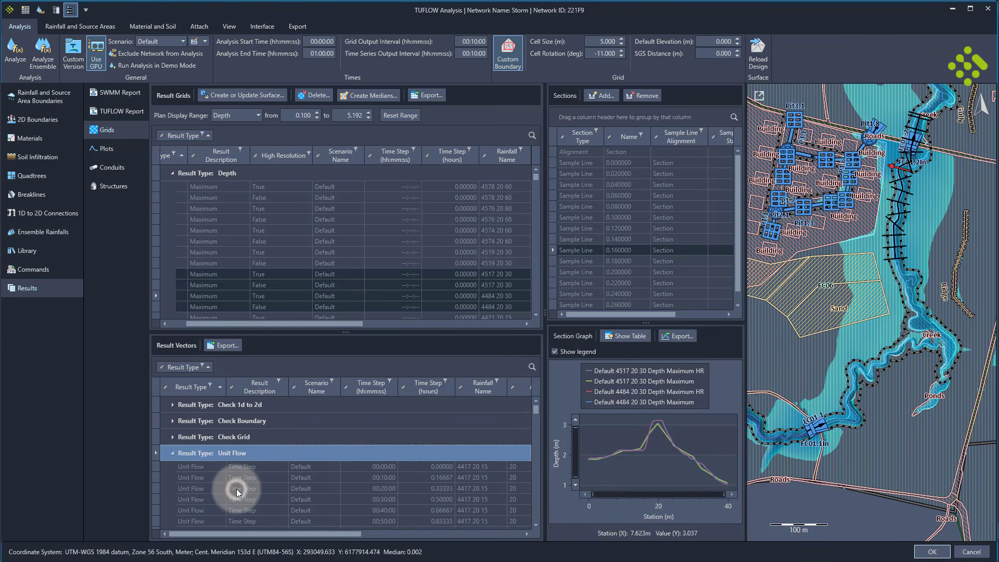
left_click(236, 489)
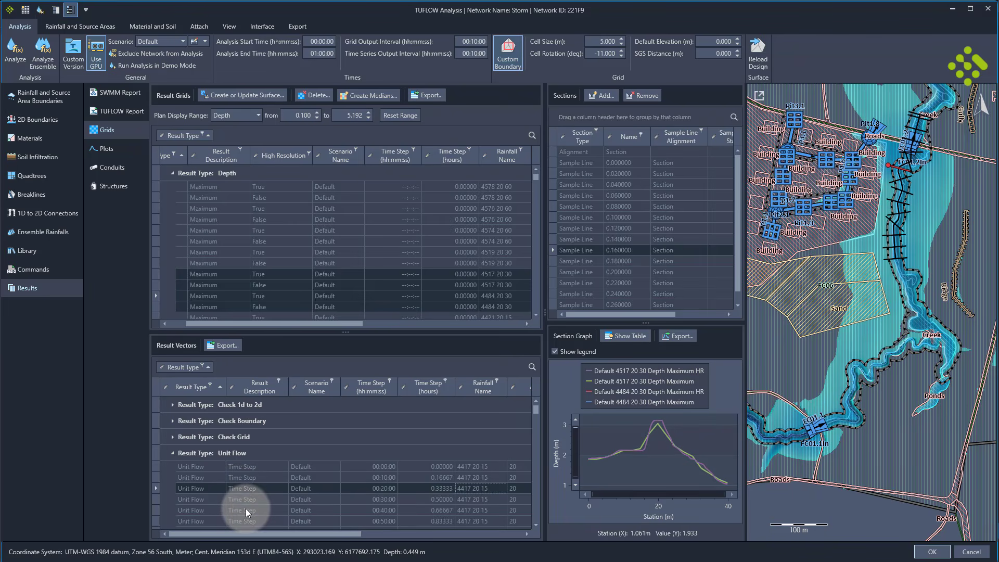
left_click(245, 508)
scroll(883, 431, "up", 5)
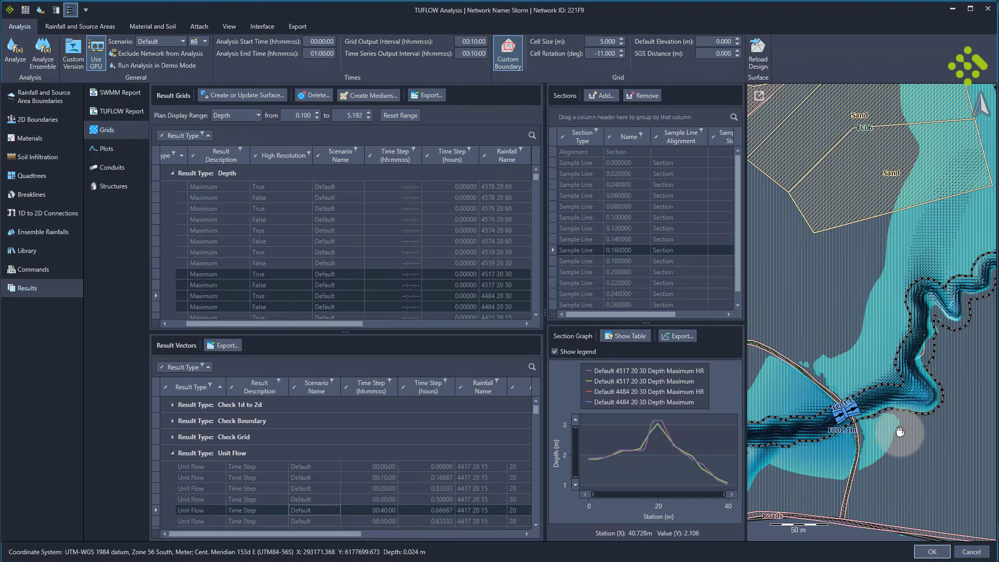
left_click_drag(883, 431, 891, 367)
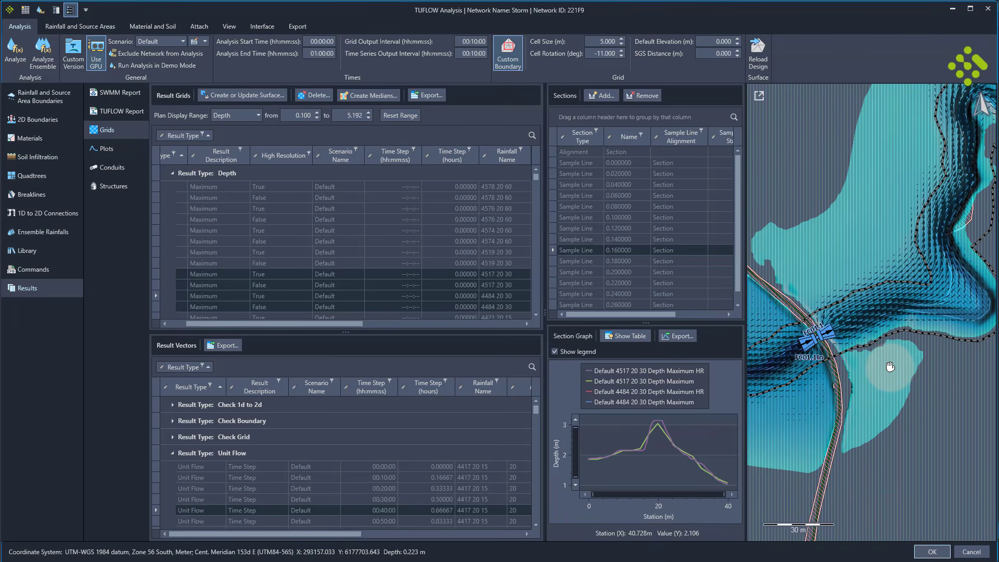
Review the time series plots of the cogo point and the polyline, checking where they lie on the plan.
left_click(111, 151)
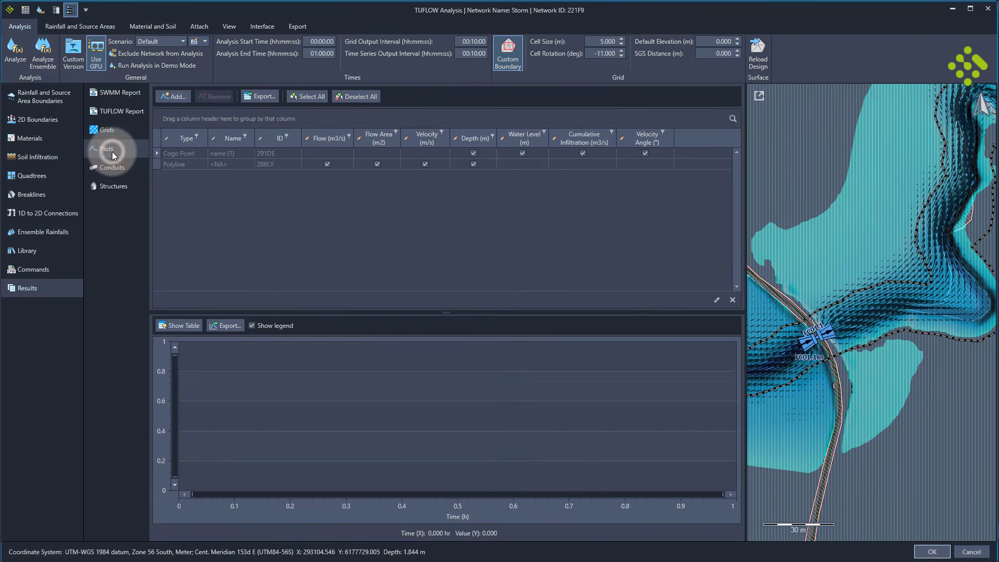
left_click(189, 153)
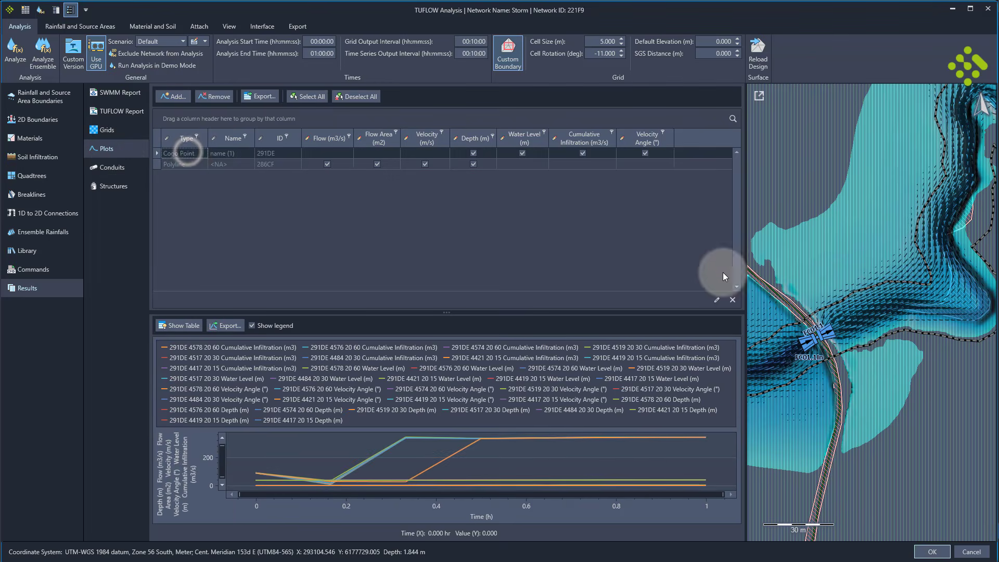
scroll(868, 392, "down", 5)
scroll(867, 393, "up", 2)
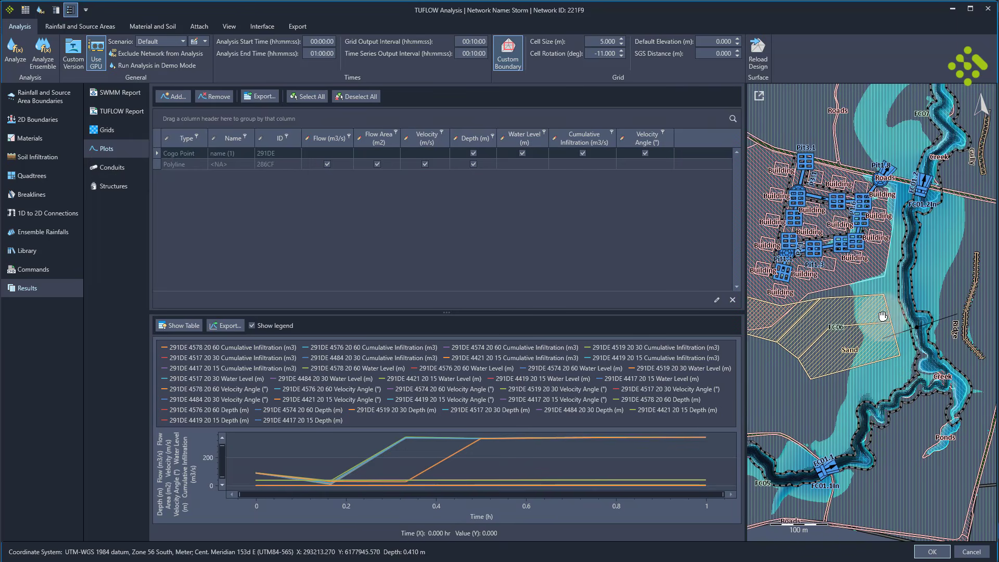
scroll(918, 330, "up", 2)
scroll(918, 330, "up", 3)
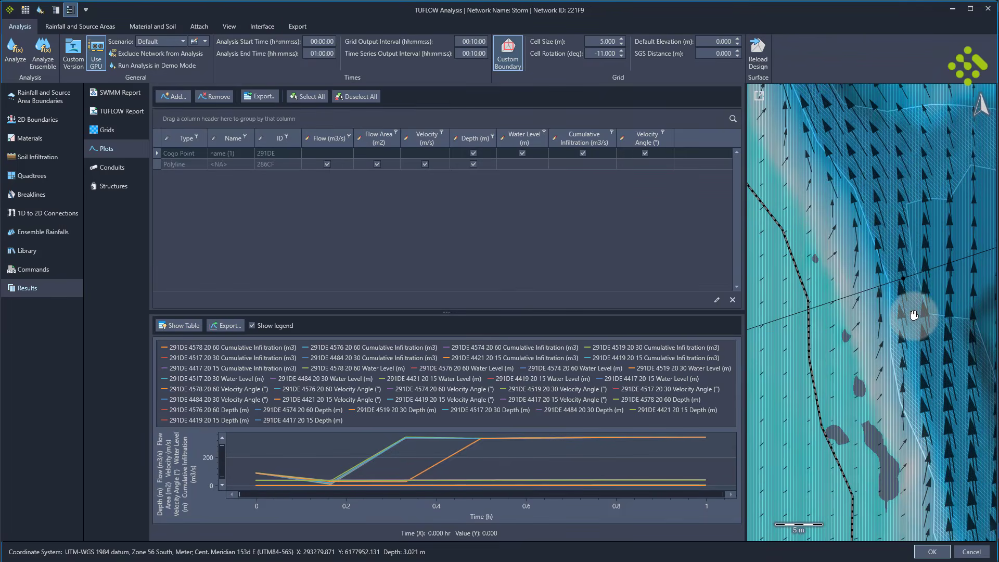
scroll(907, 286, "down", 1)
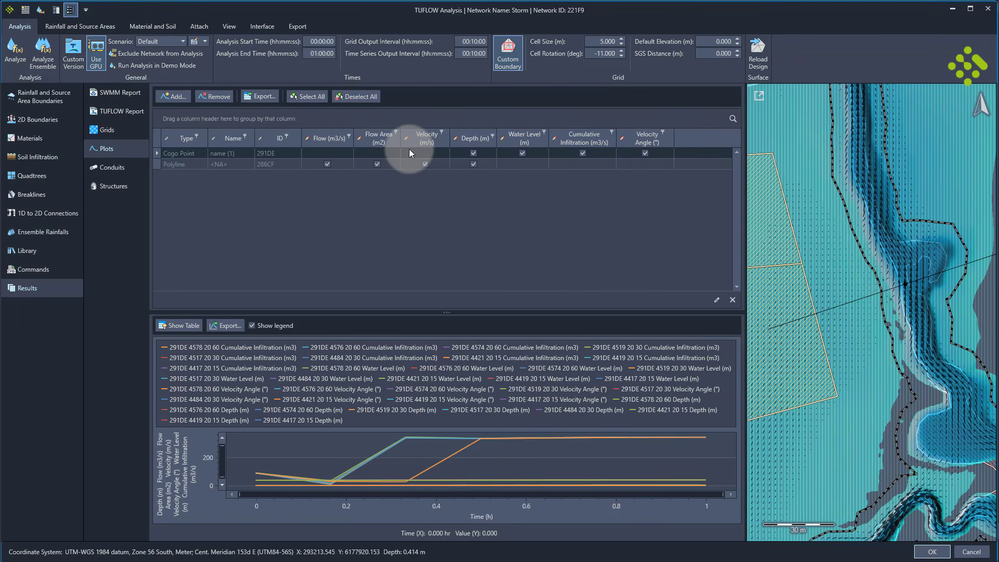
left_click(174, 165)
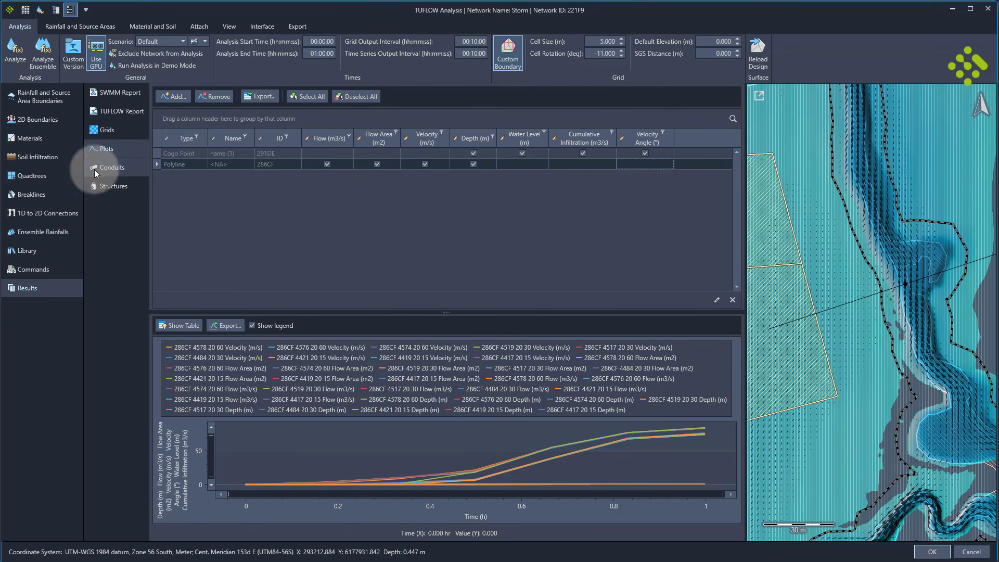
Group the conduit results by name and duration, and graph the flow results for conduit P1.1.
left_click(110, 167)
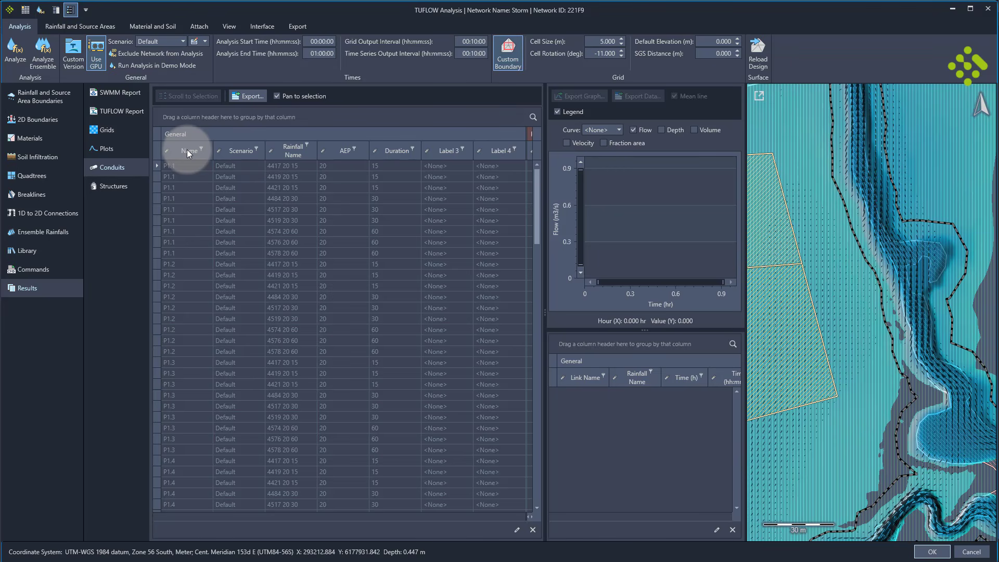
left_click_drag(186, 149, 176, 120)
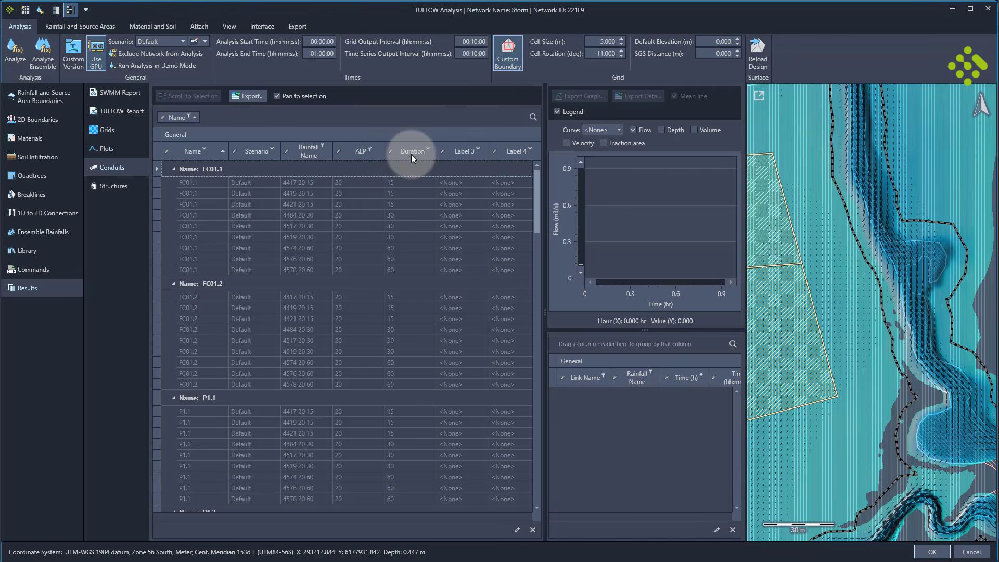
left_click_drag(382, 132, 373, 117)
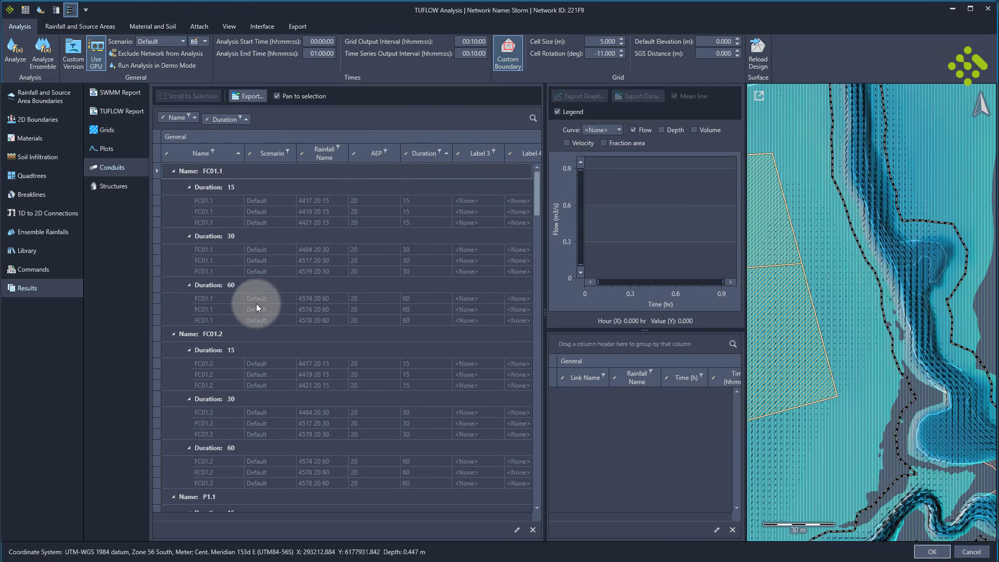
scroll(253, 318, "down", 5)
left_click(195, 322)
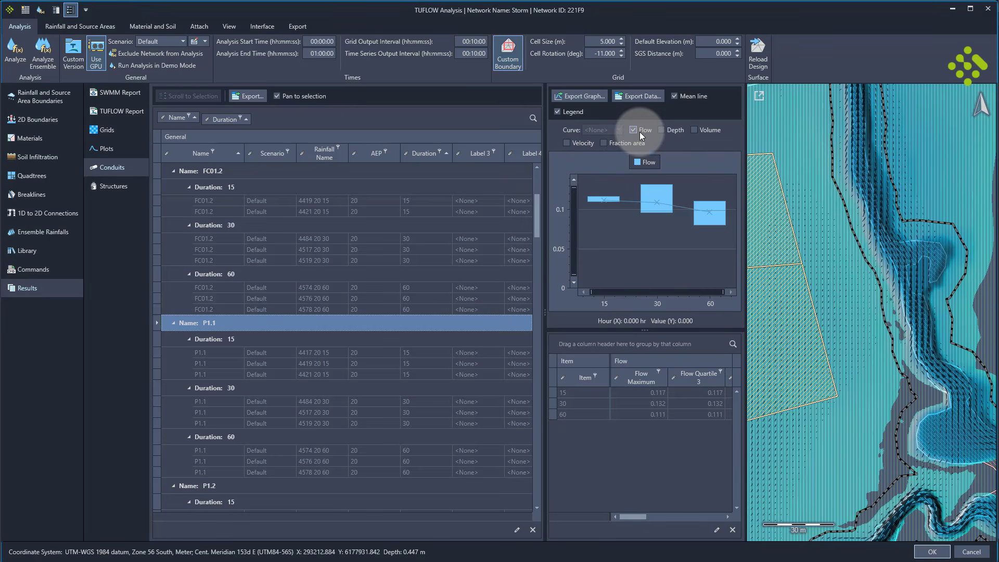
Review the flow box plot of conduit P1.1 for the 15, 30 and 60 durations together with its statistics table.
mouse_move(668, 202)
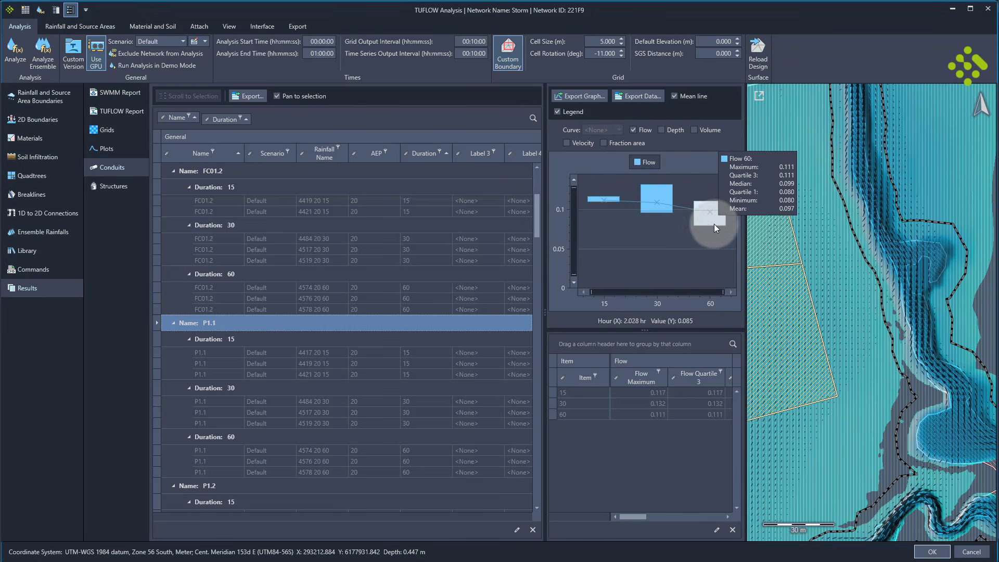
mouse_move(606, 201)
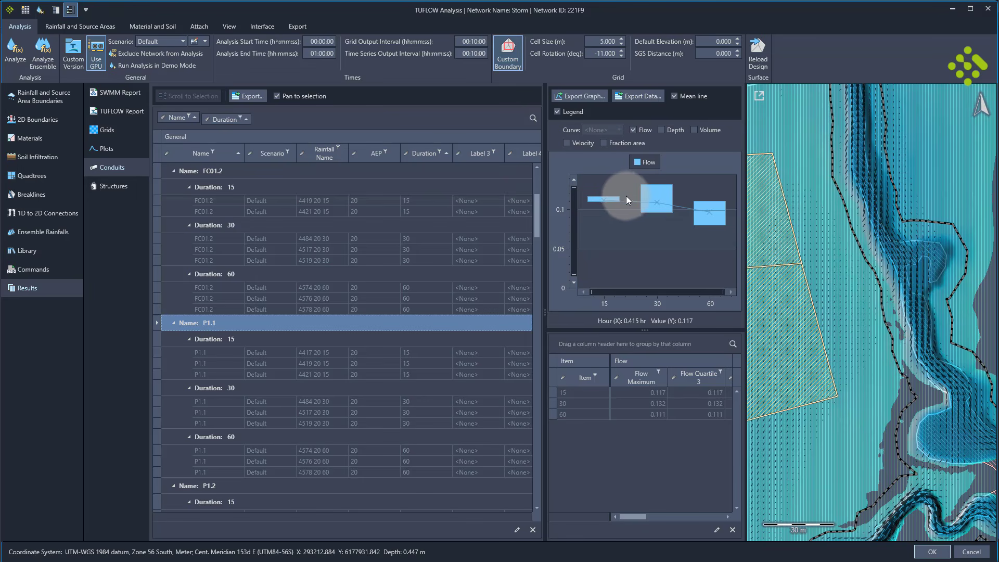
left_click_drag(745, 415, 921, 414)
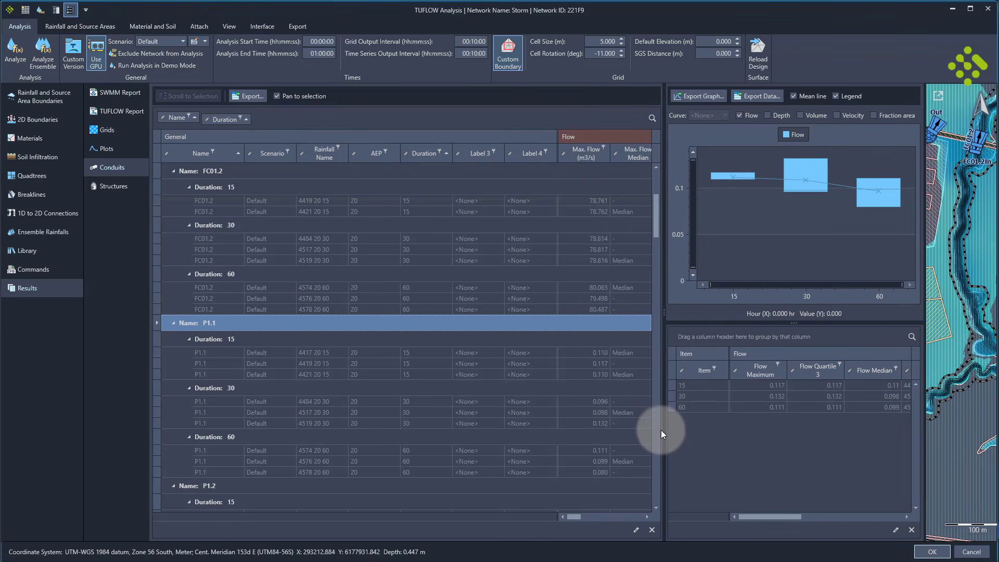
left_click_drag(662, 430, 466, 424)
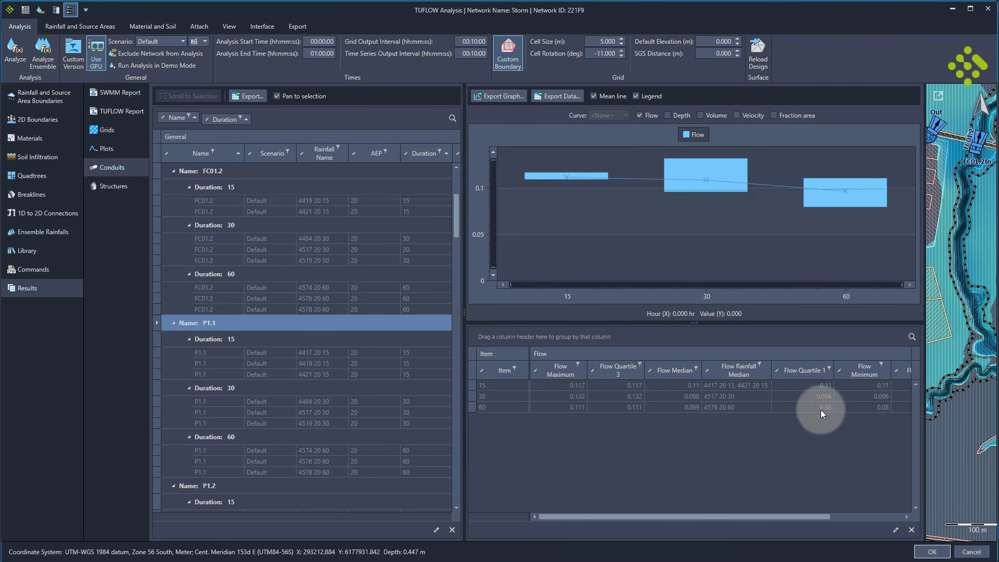
mouse_move(768, 514)
left_mouse_down()
mouse_move(826, 511)
mouse_move(769, 514)
left_mouse_up()
Group the structure results by name and duration, and graph the total inflow for manhole MH1.2.
left_click_drag(464, 328, 657, 326)
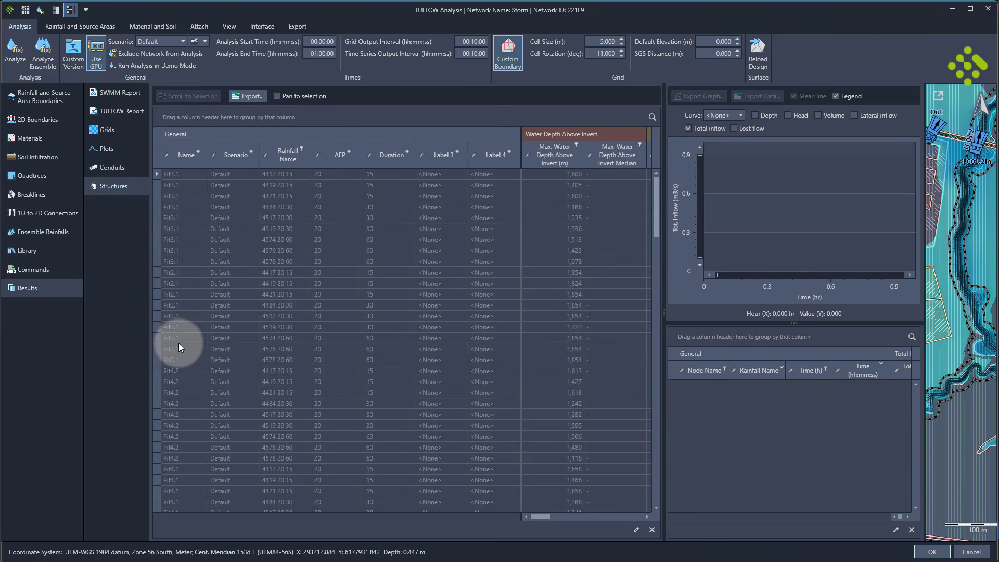
left_click_drag(180, 155, 187, 117)
left_click_drag(387, 160, 371, 124)
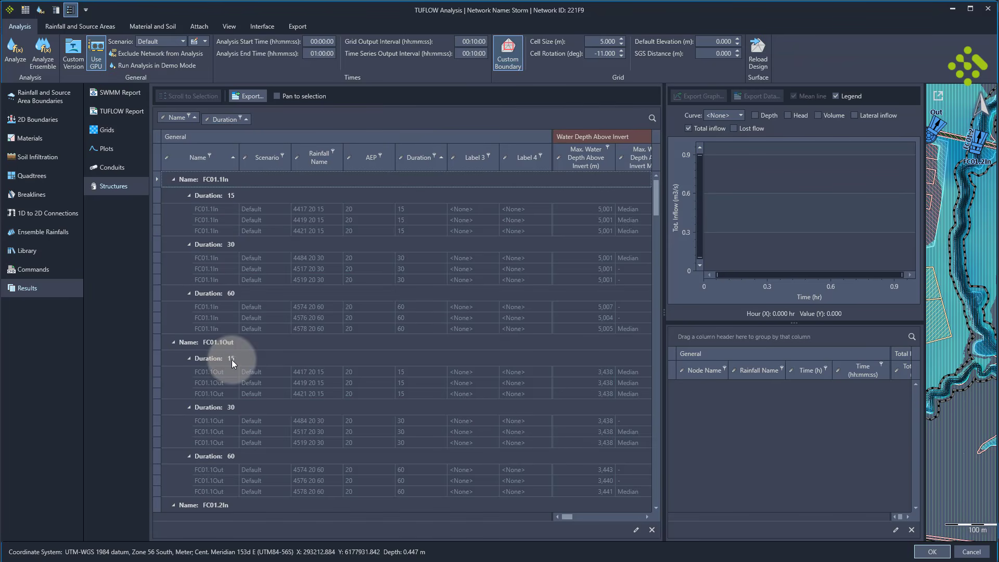
scroll(232, 359, "down", 7)
scroll(229, 362, "down", 7)
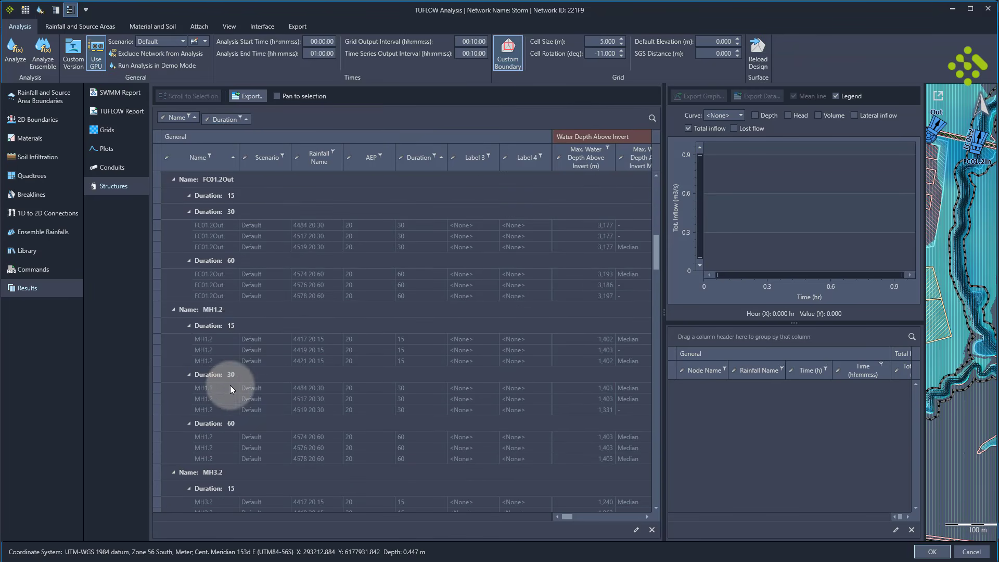
left_click(206, 312)
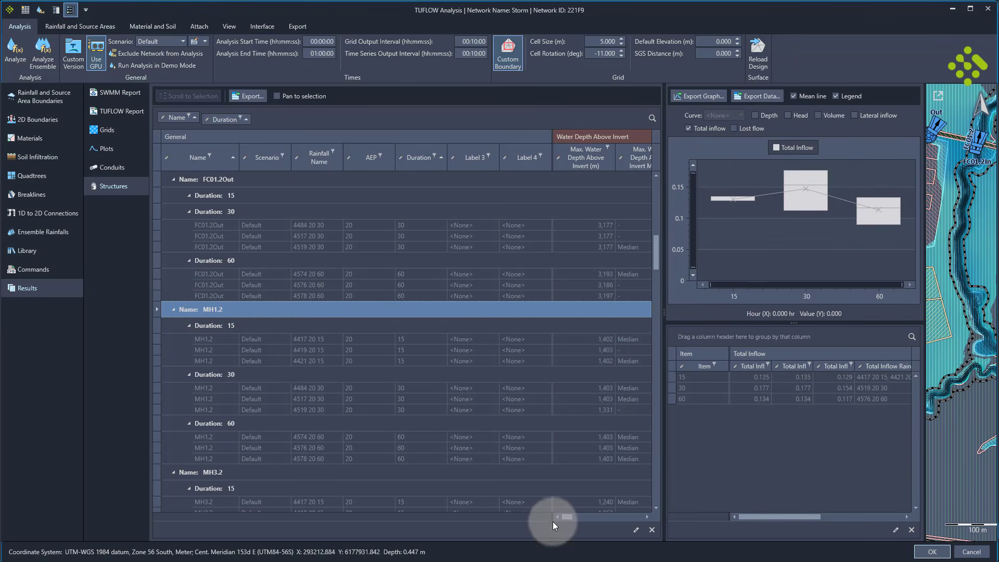
Examine the water depth above invert, hydraulic head and stored volume results of the grouped structures.
left_click_drag(564, 514, 575, 516)
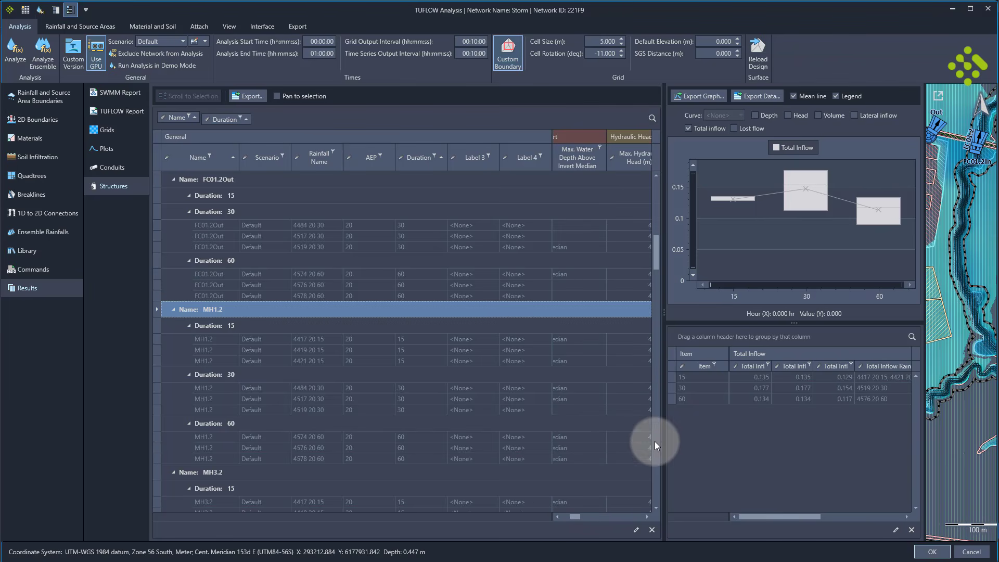
left_click_drag(664, 442, 832, 442)
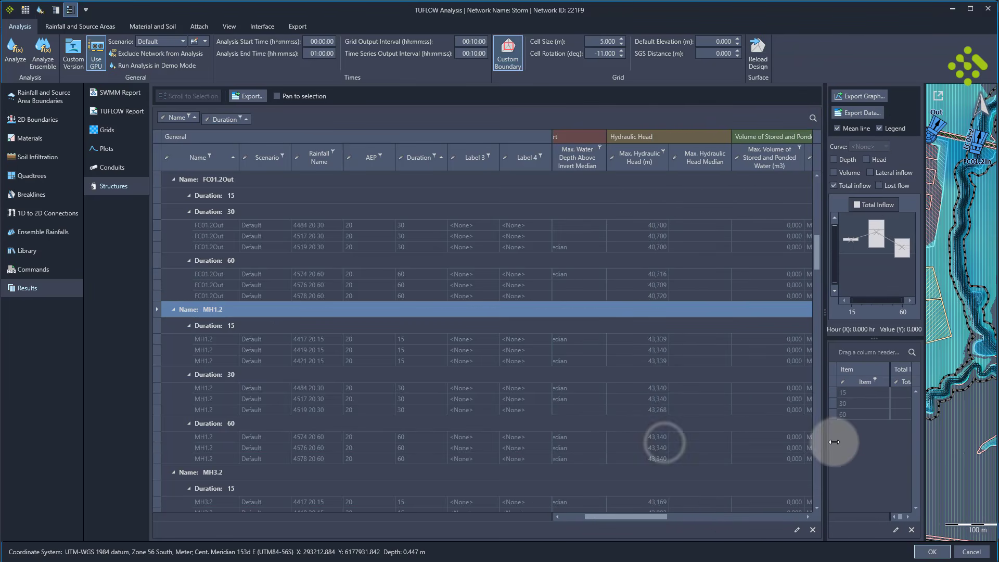
left_click_drag(641, 519, 603, 518)
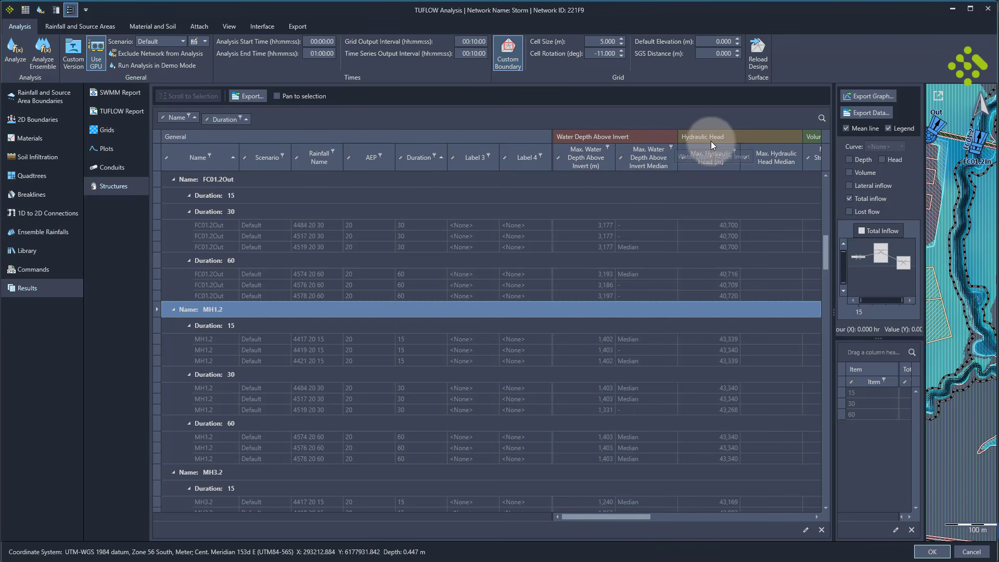
left_click_drag(619, 522, 552, 525)
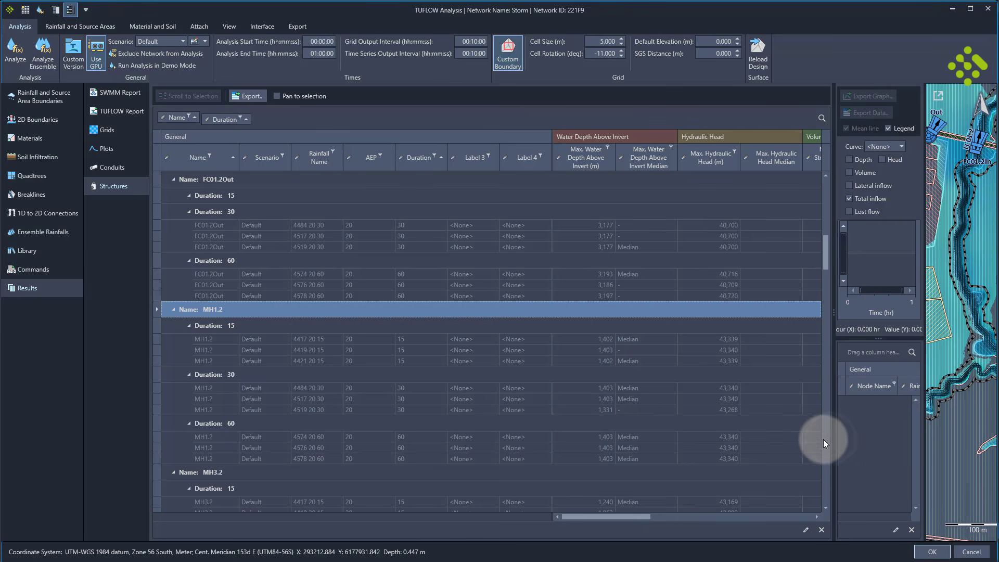
left_click_drag(832, 446, 620, 435)
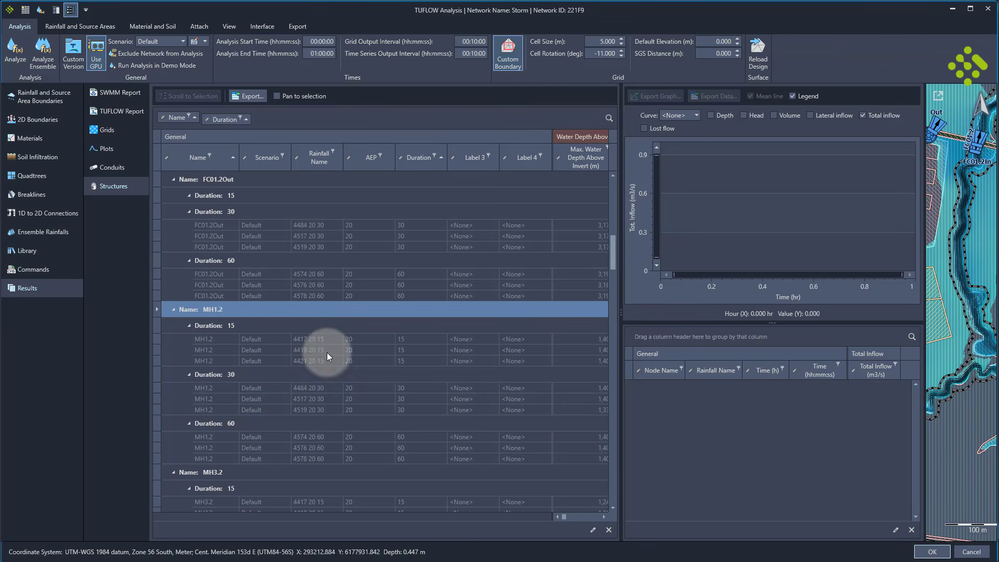
Cancel the TUFLOW analysis without keeping changes, and close the iDAS network manager to return to the Civil 3D drawing.
left_click(971, 551)
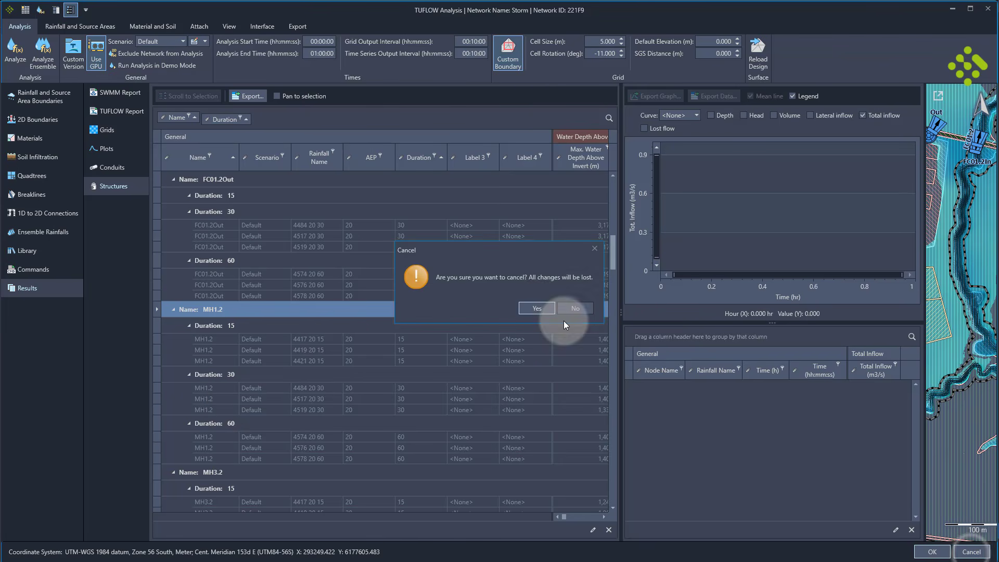
left_click(537, 308)
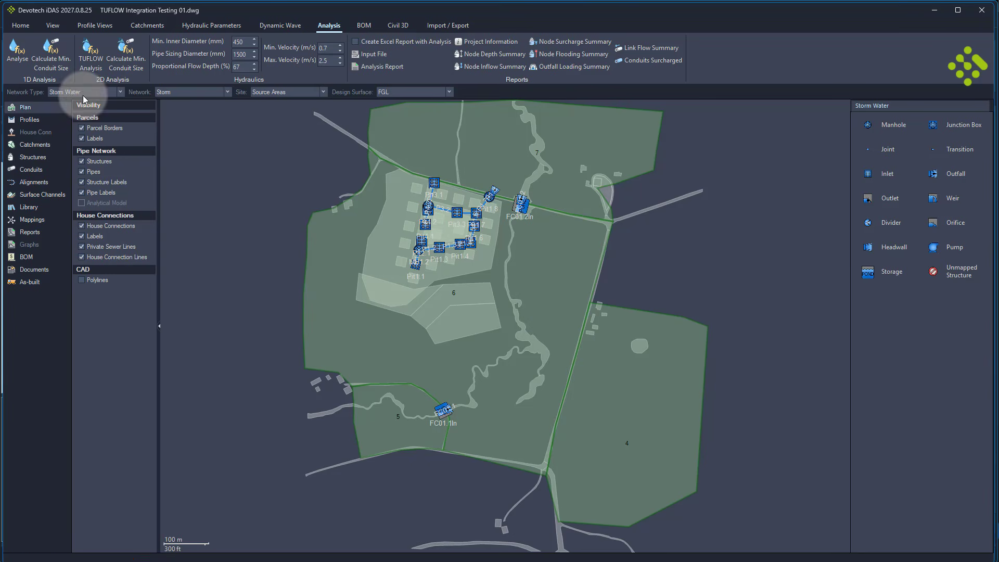
left_click(20, 25)
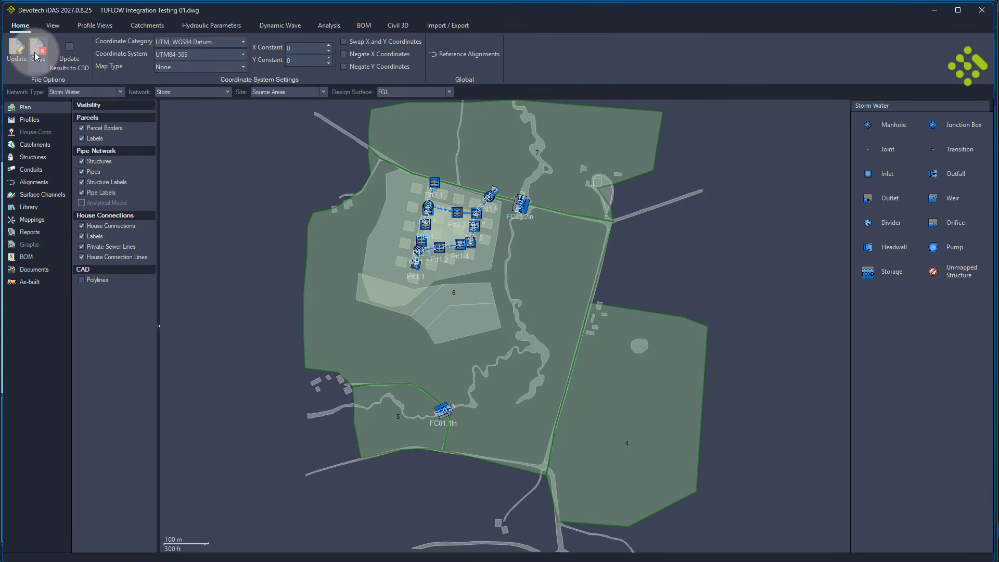
left_click(36, 56)
left_click(527, 309)
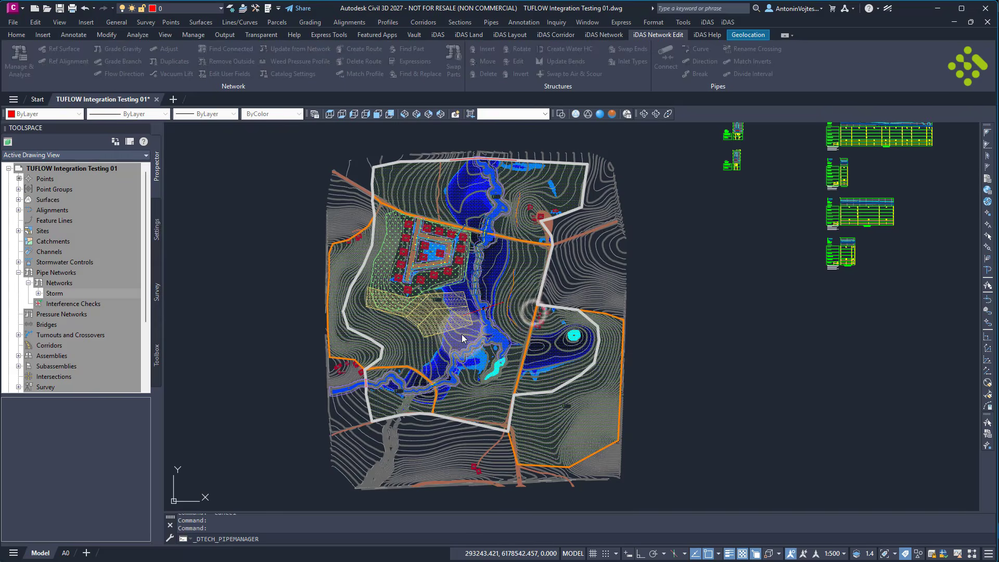
List the drawing's surfaces and inspect the extent of the Default-Depth-Max-HR flood depth surface around the FC05 crossing.
left_click(50, 200)
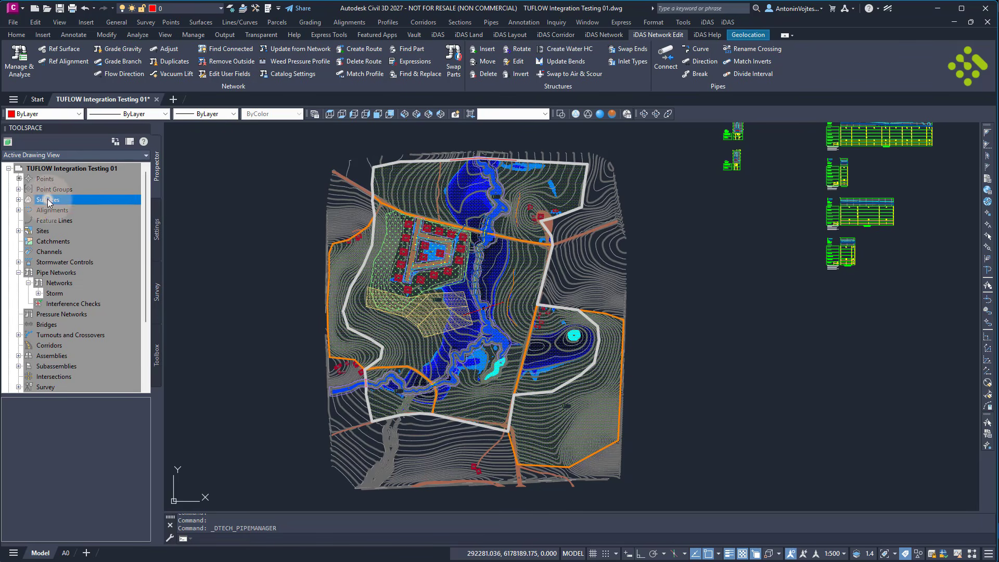
double_click(48, 201)
scroll(416, 365, "up", 6)
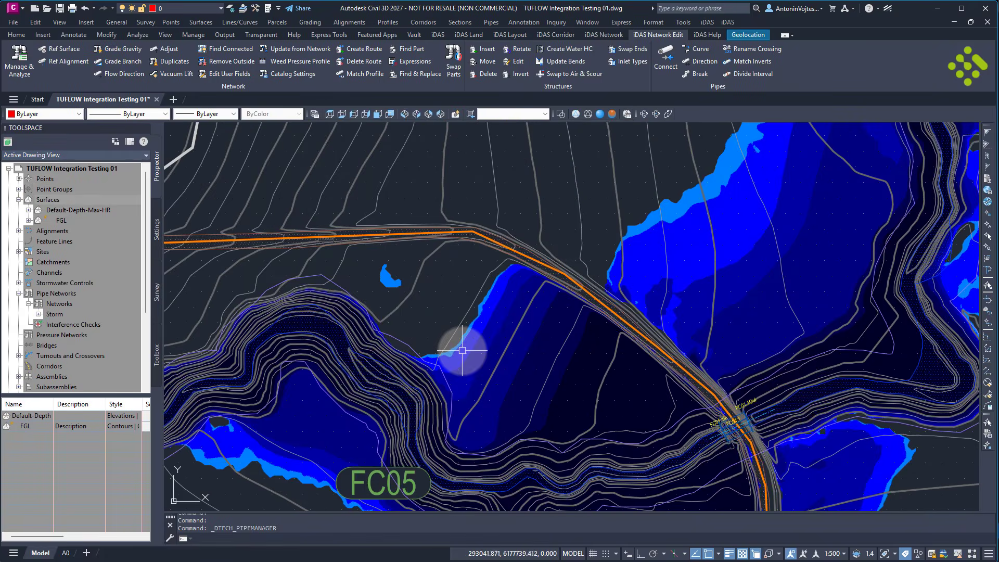
scroll(461, 348, "up", 4)
left_click(450, 333)
scroll(475, 260, "down", 4)
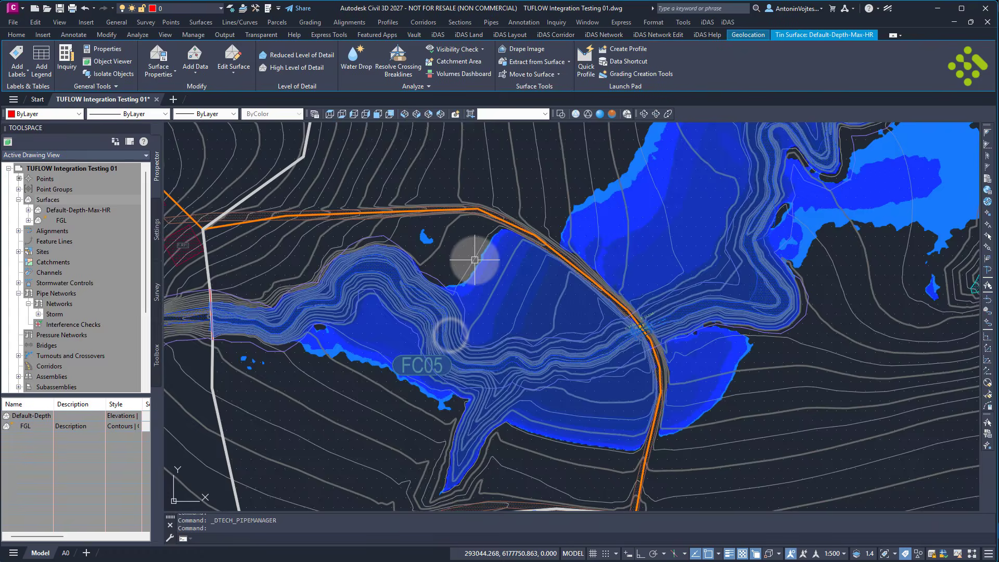
scroll(474, 259, "down", 8)
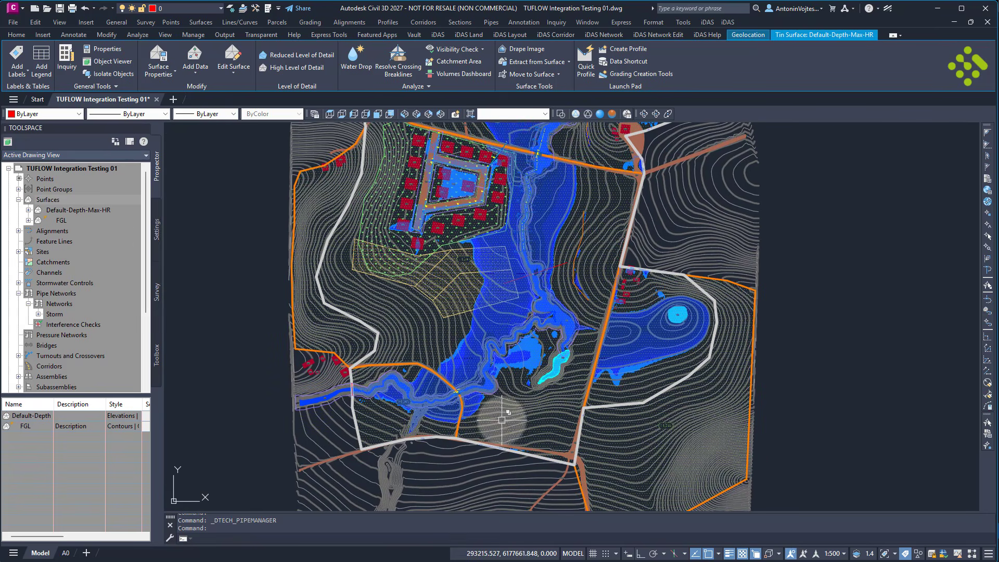
key("Escape")
Check the elevation analysis ranges and colour scheme in the surface properties of Default-Depth-Max-HR.
left_click(73, 213)
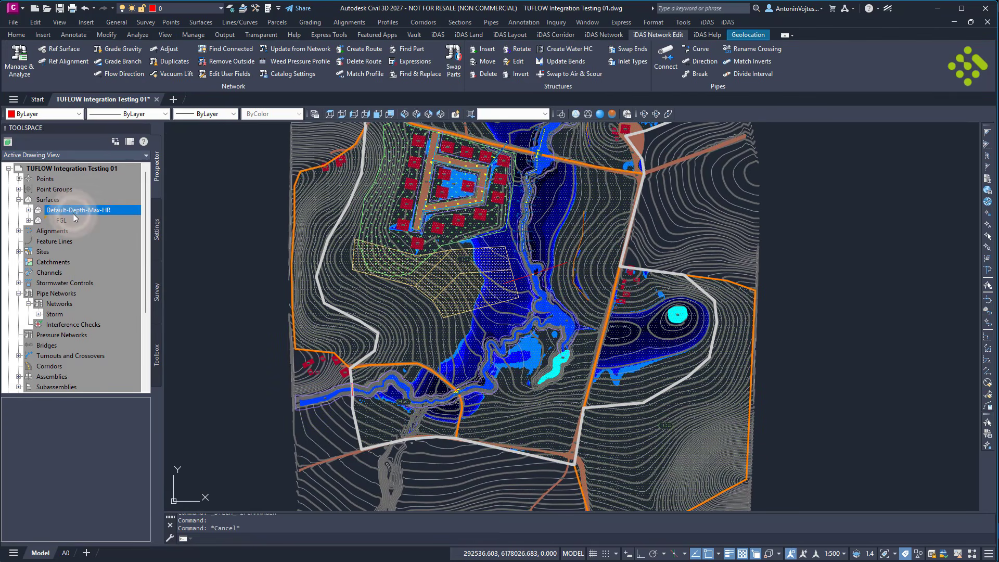
right_click(73, 214)
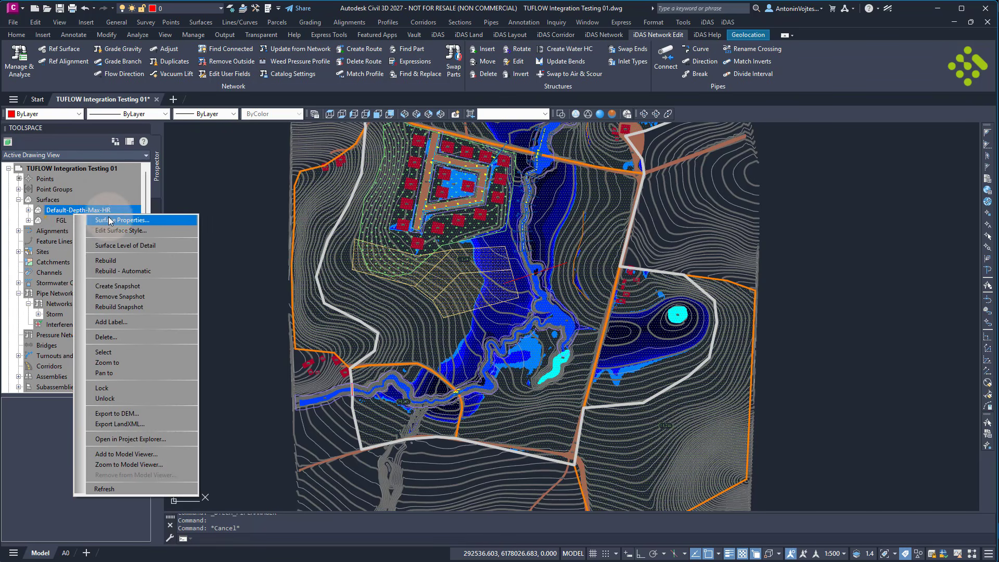
left_click(111, 220)
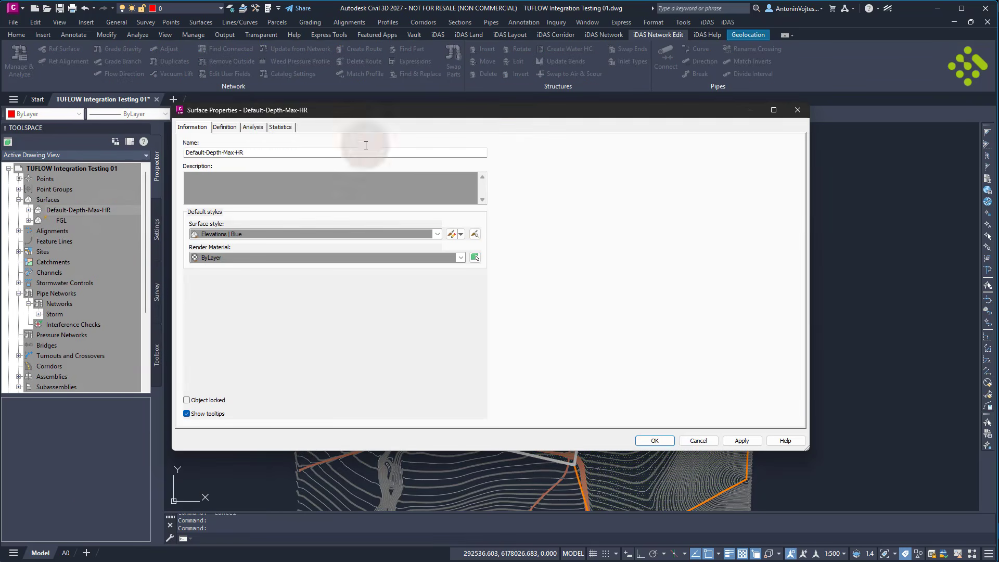
left_click(253, 127)
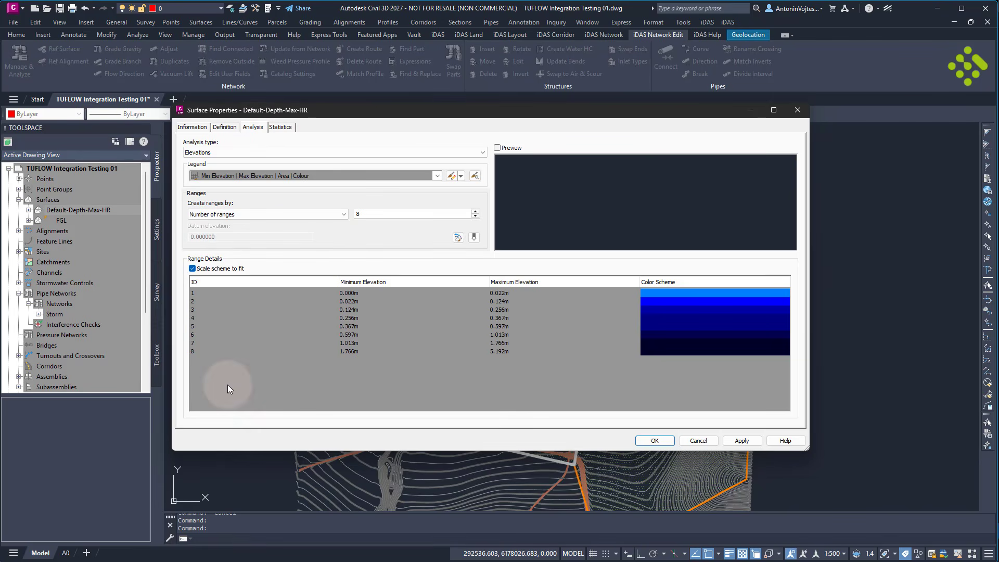
left_click(697, 443)
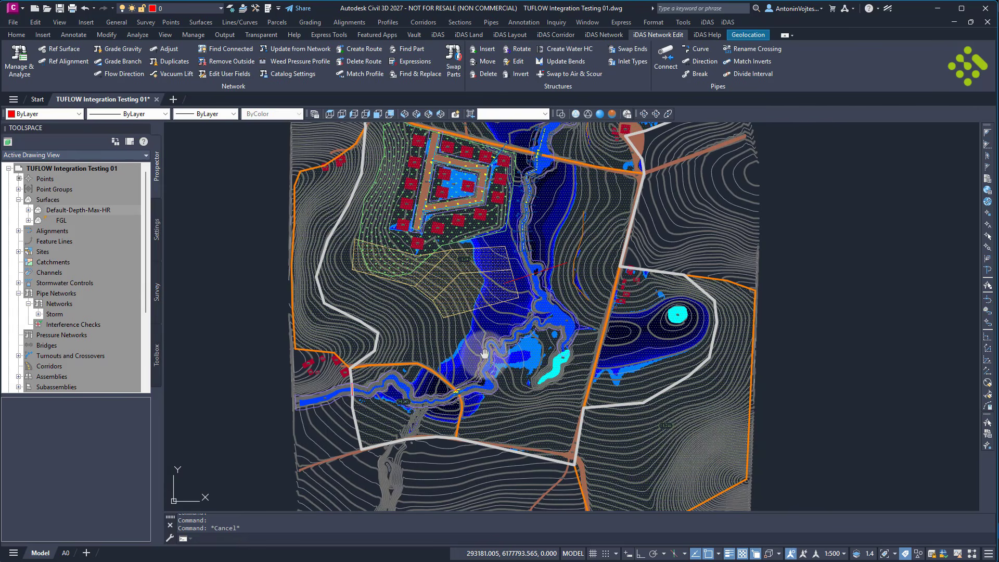
middle_click_drag(485, 354, 424, 374)
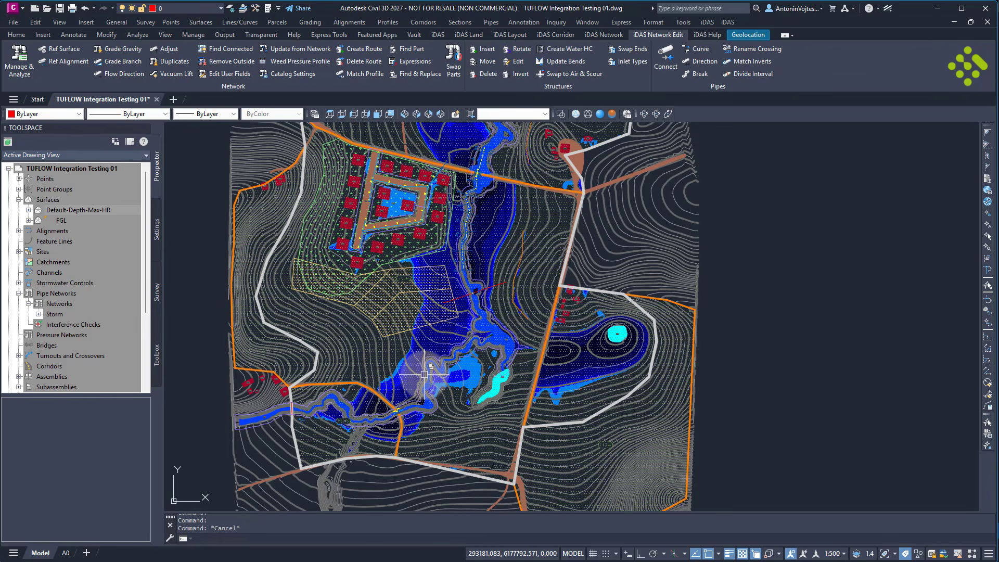
scroll(447, 367, "down", 2)
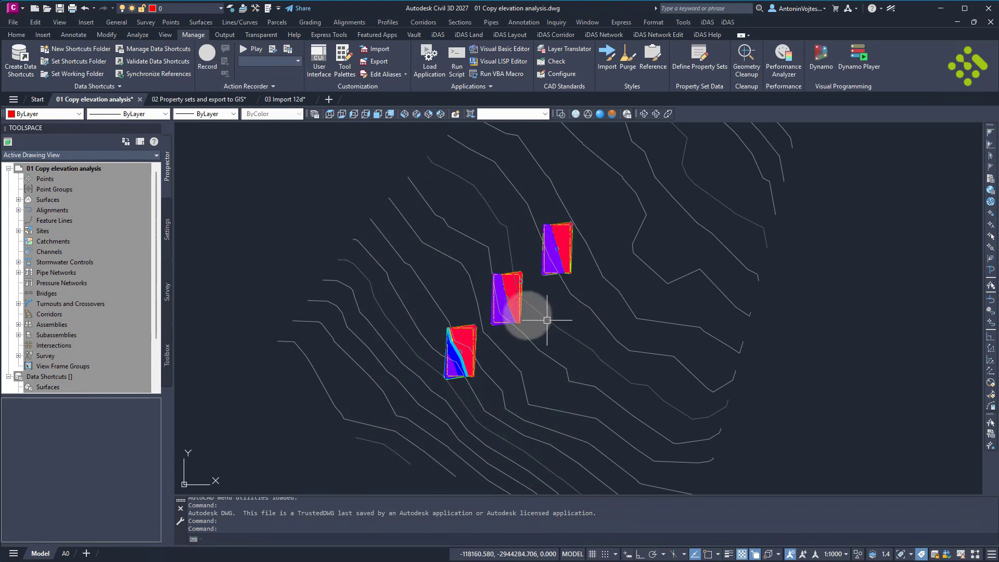
Run an elevation analysis with 2 ranges on the Volume 1 surface in its surface properties.
scroll(479, 341, "up", 2)
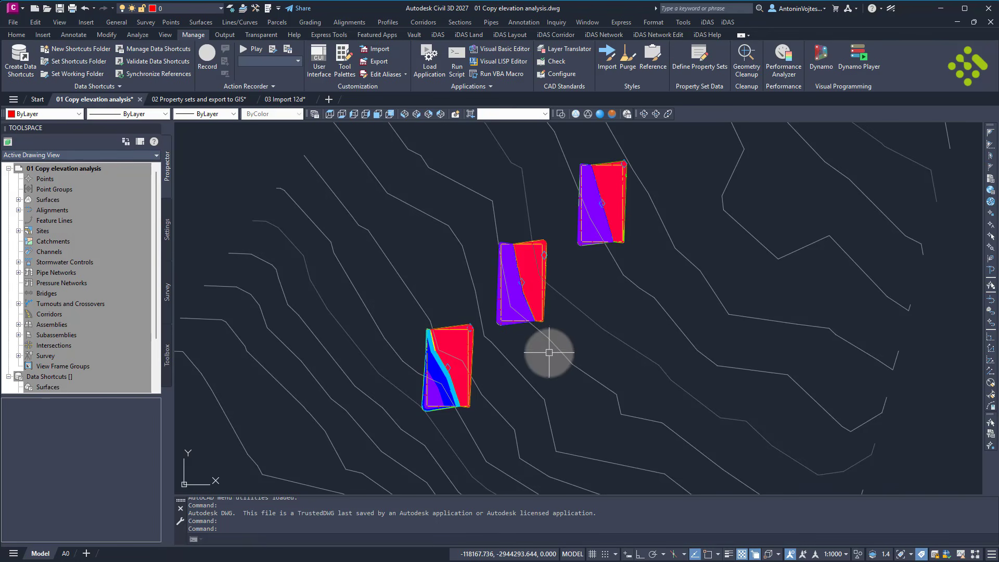
middle_click_drag(435, 382, 430, 331)
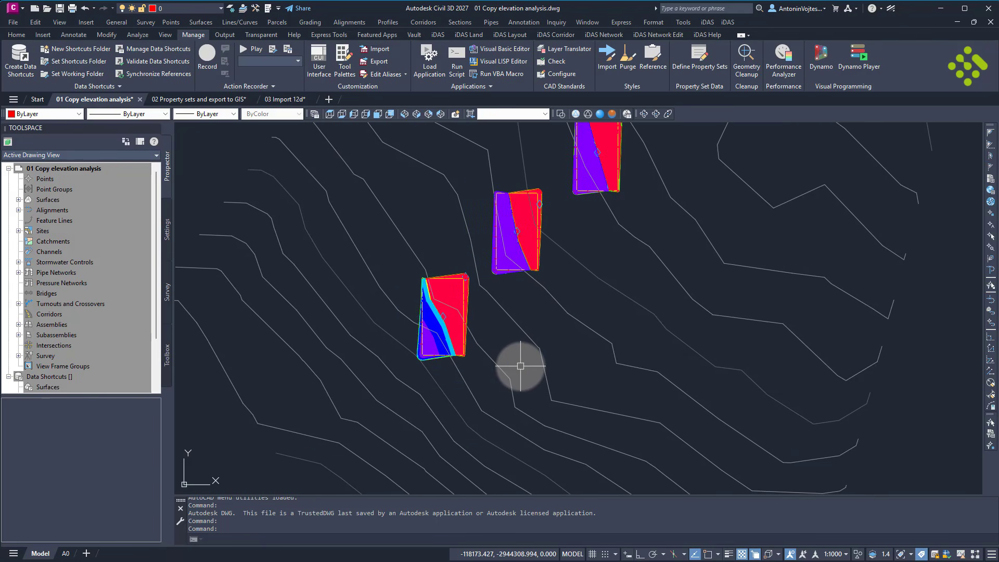
scroll(424, 346, "up", 4)
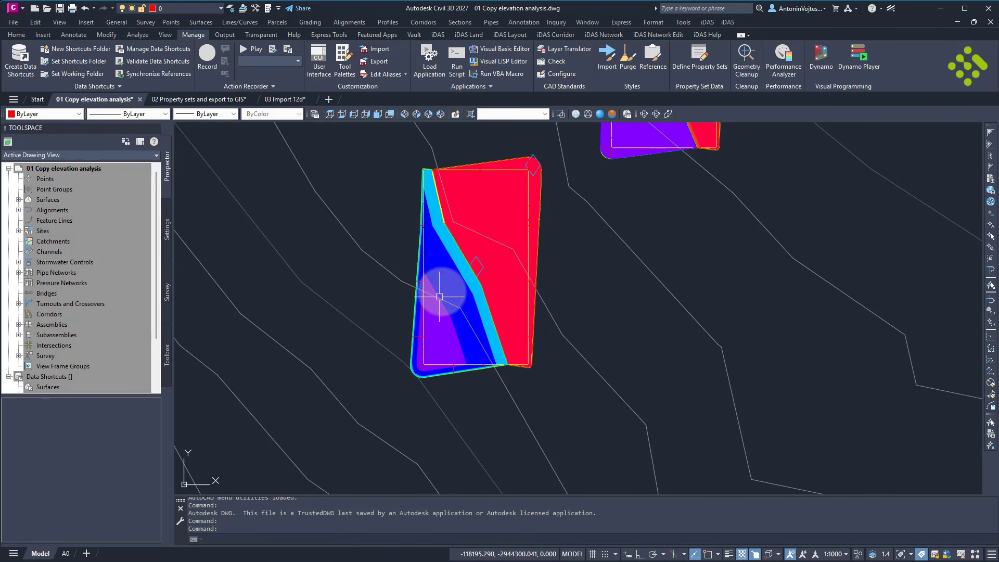
left_click(455, 244)
right_click(448, 259)
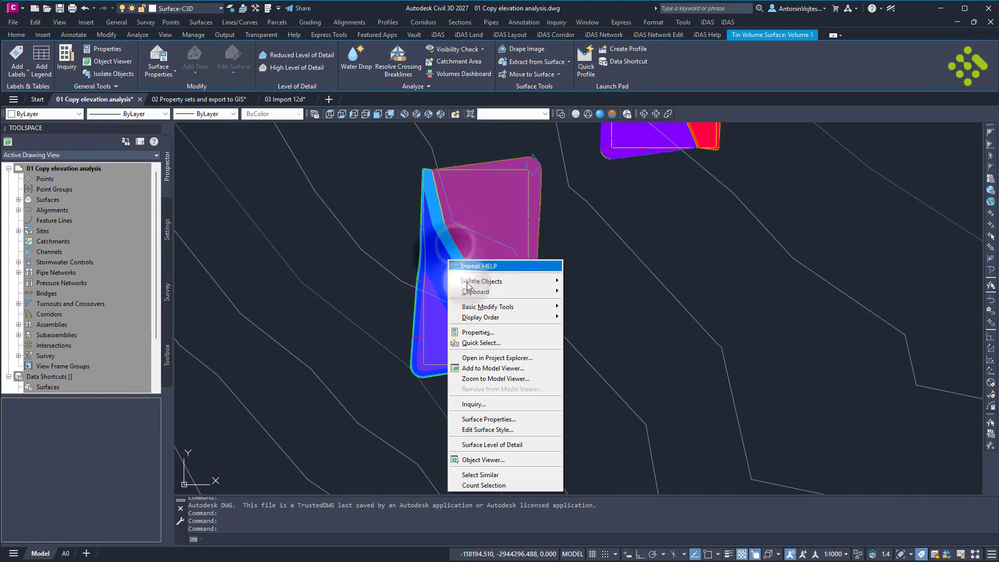
left_click(494, 421)
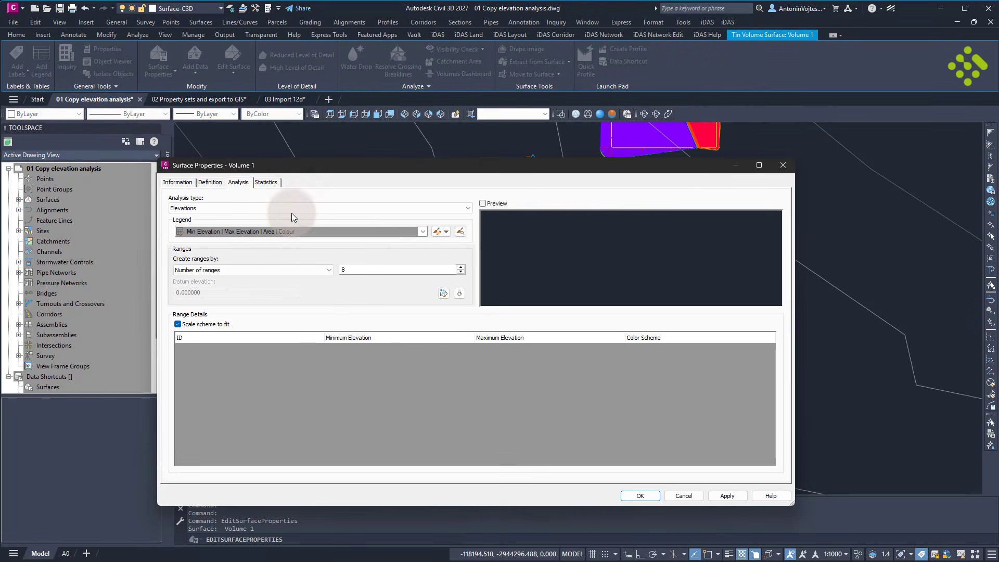
left_click_drag(263, 168, 270, 110)
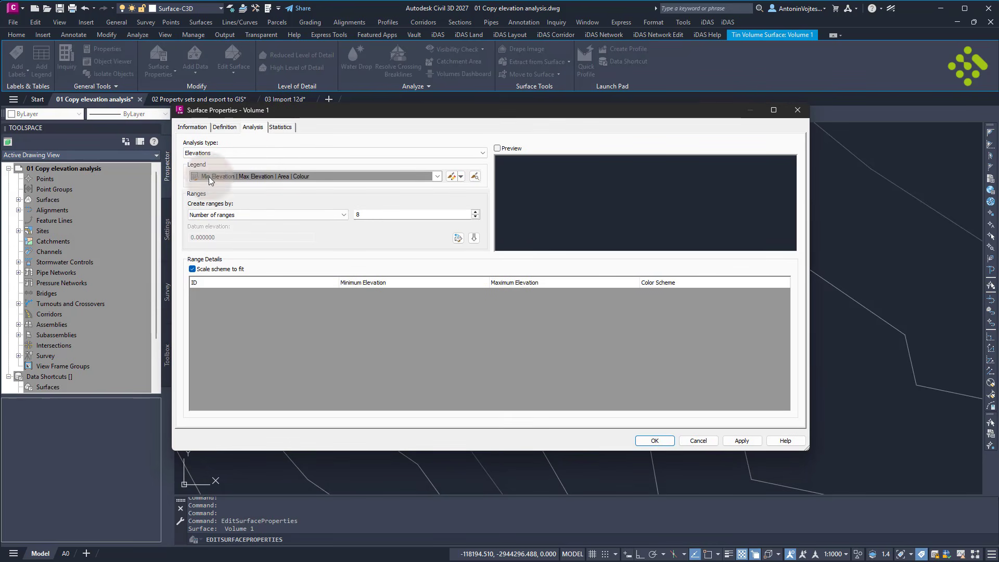
double_click(378, 214)
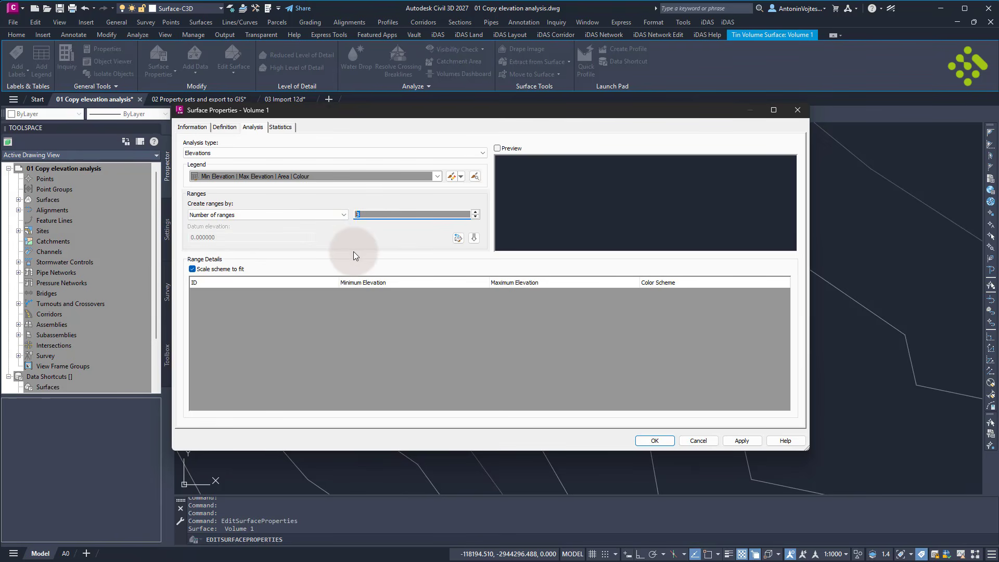
type("2")
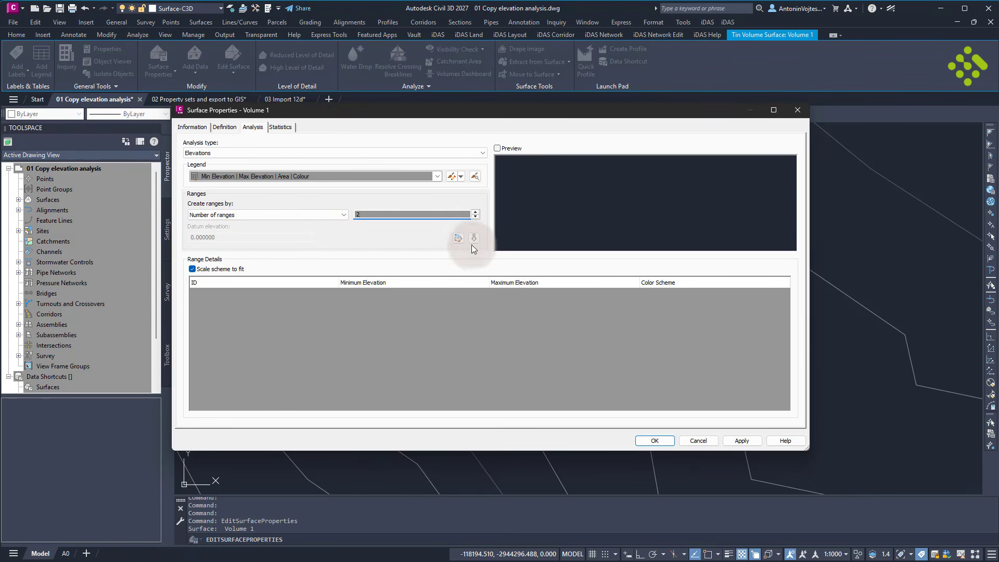
left_click(473, 238)
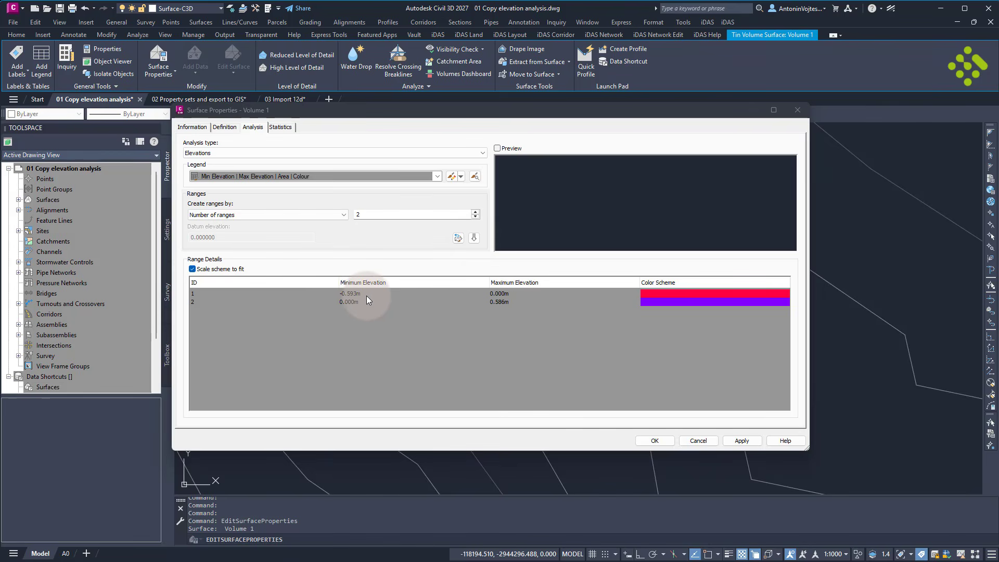
Set the first range's minimum elevation to -2.000 m and the second range's maximum elevation to 2.000 m.
double_click(367, 294)
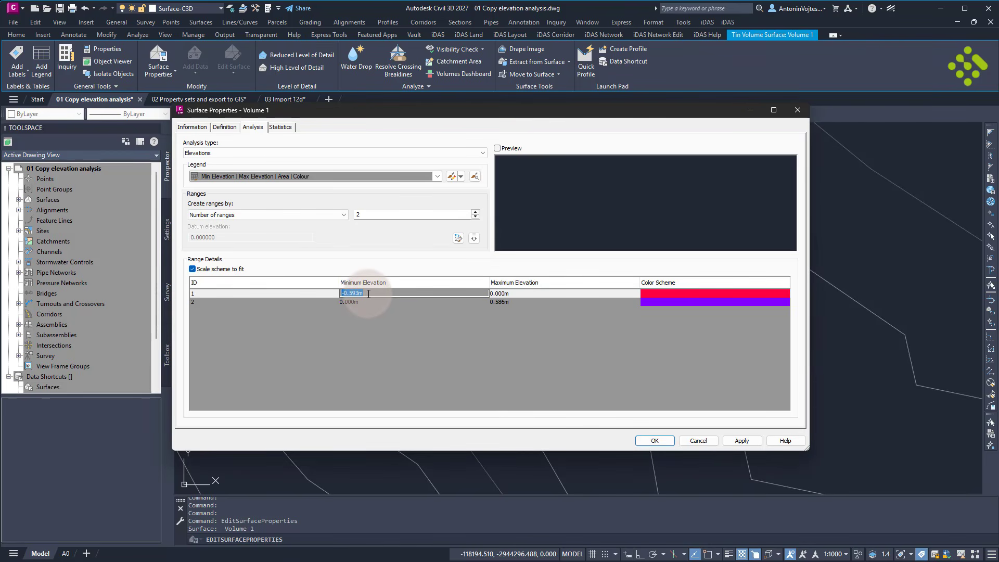
key("Return")
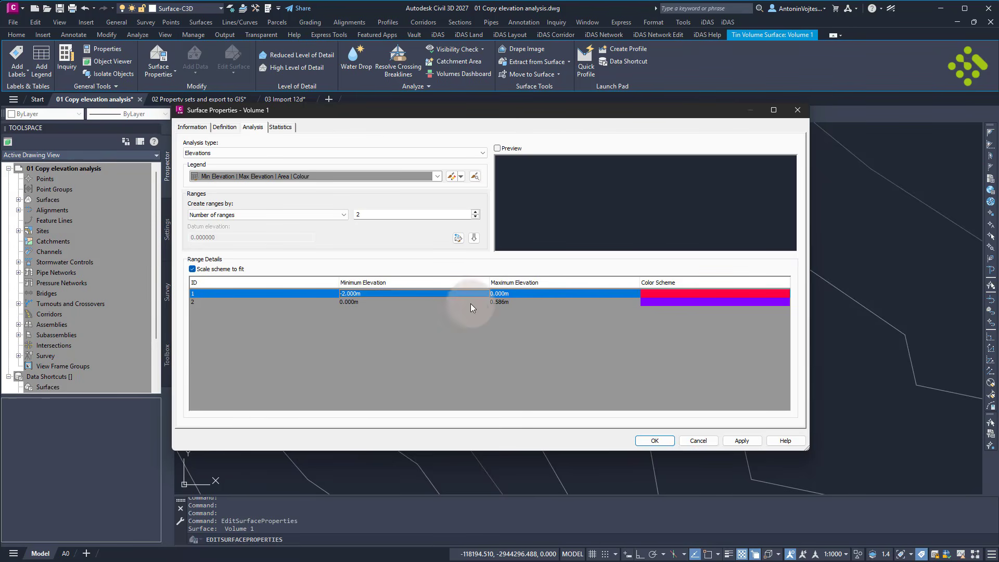
double_click(508, 302)
type("2")
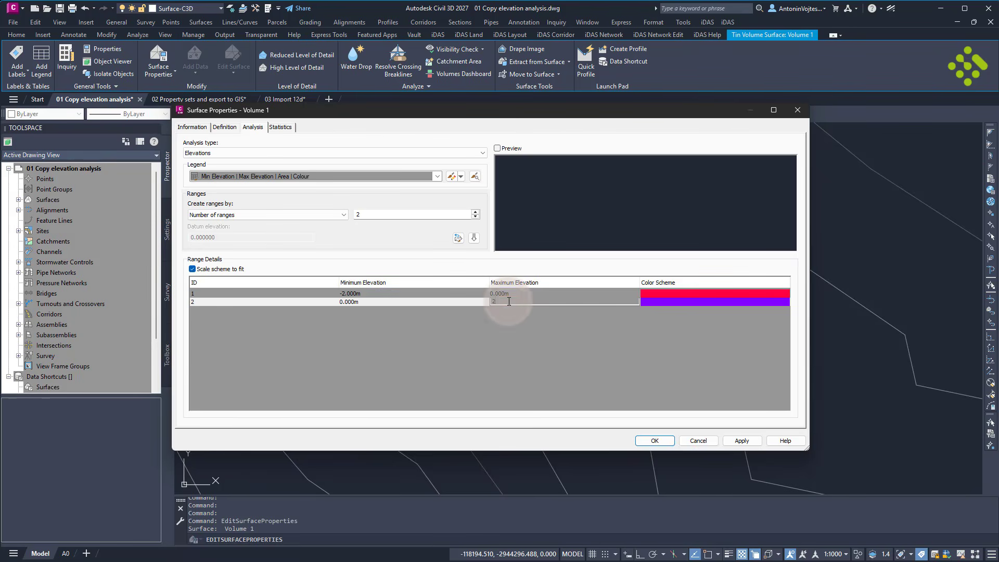
key("Return")
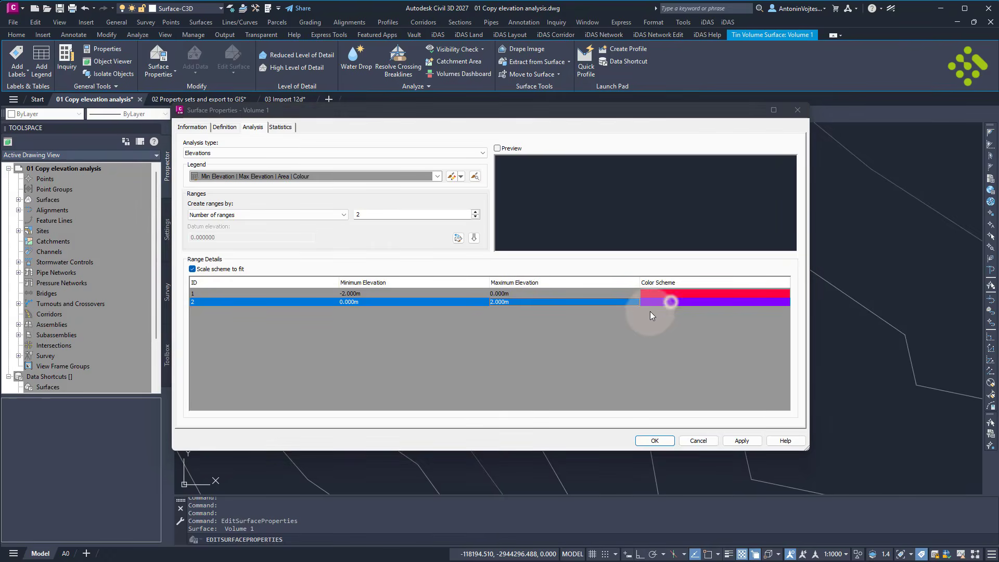
Set the second elevation range's colour to green (index 3) and accept the Volume 1 surface properties.
left_click(657, 303)
left_click(683, 290)
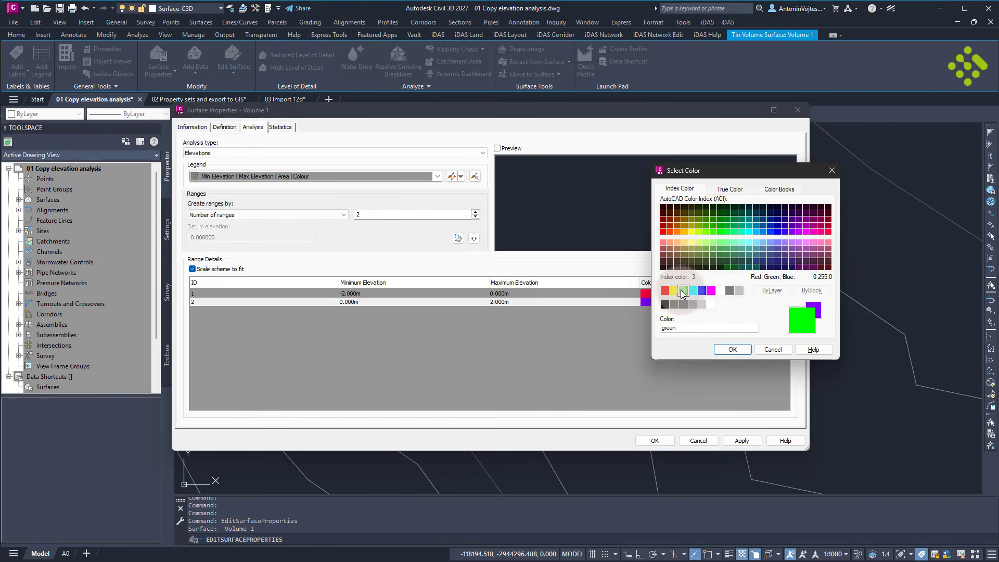
left_click(723, 350)
left_click(654, 440)
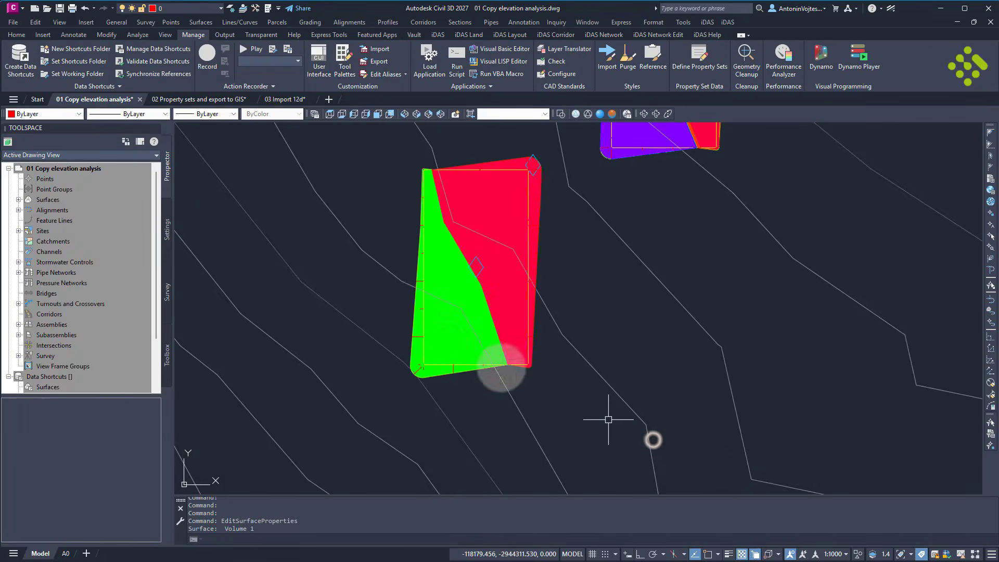
middle_click_drag(447, 329, 392, 338)
scroll(377, 351, "down", 3)
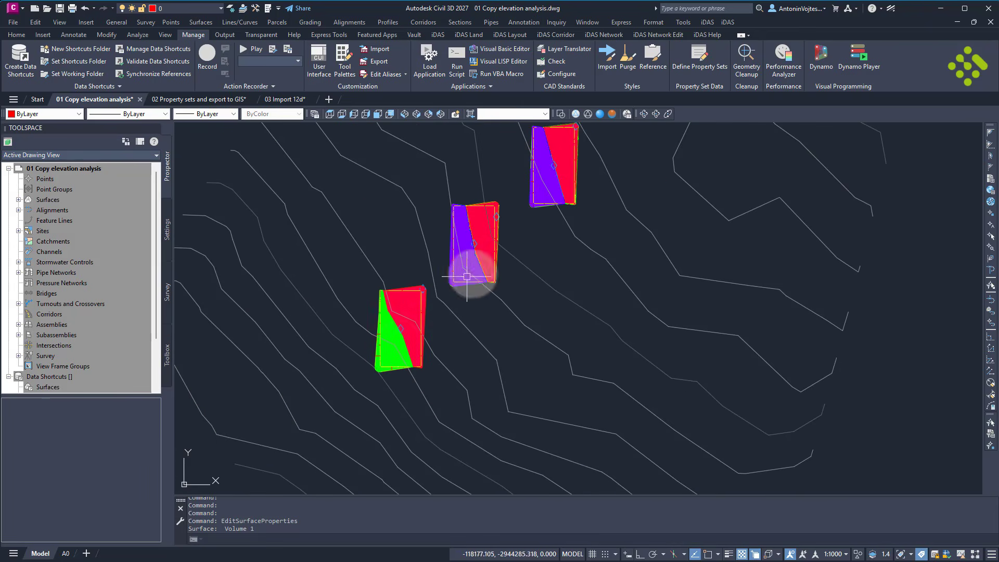
middle_click_drag(496, 247, 470, 280)
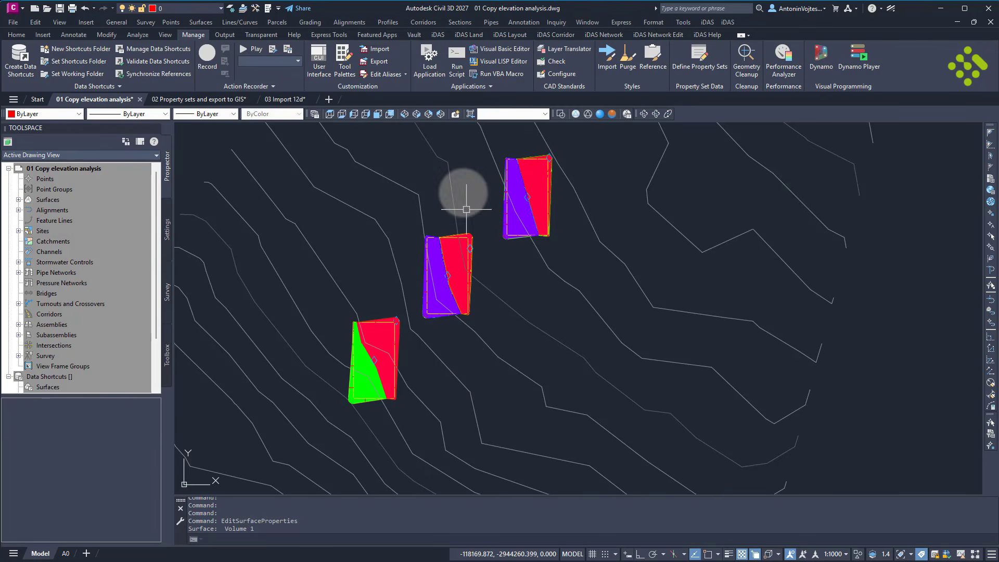
left_click(438, 35)
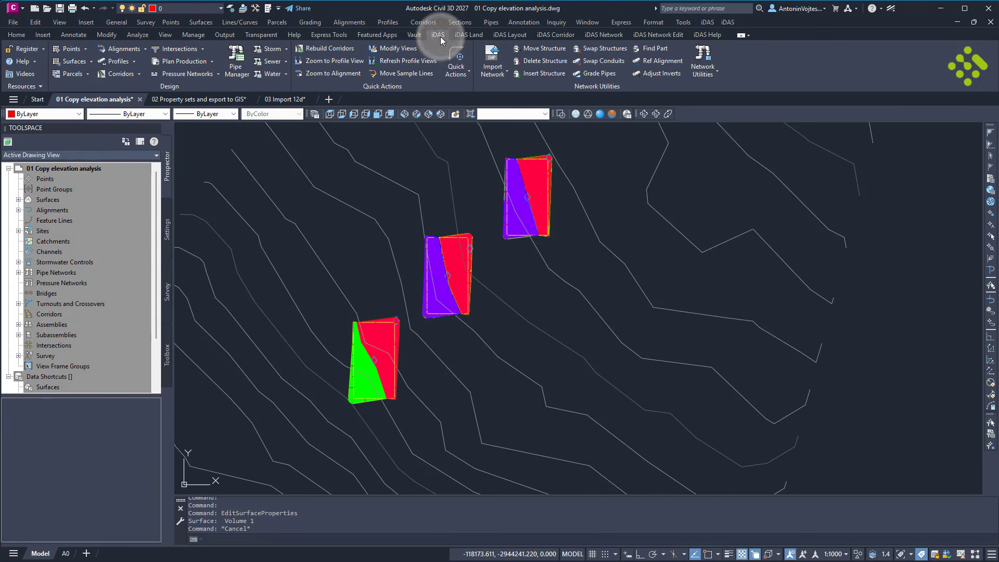
left_click(93, 61)
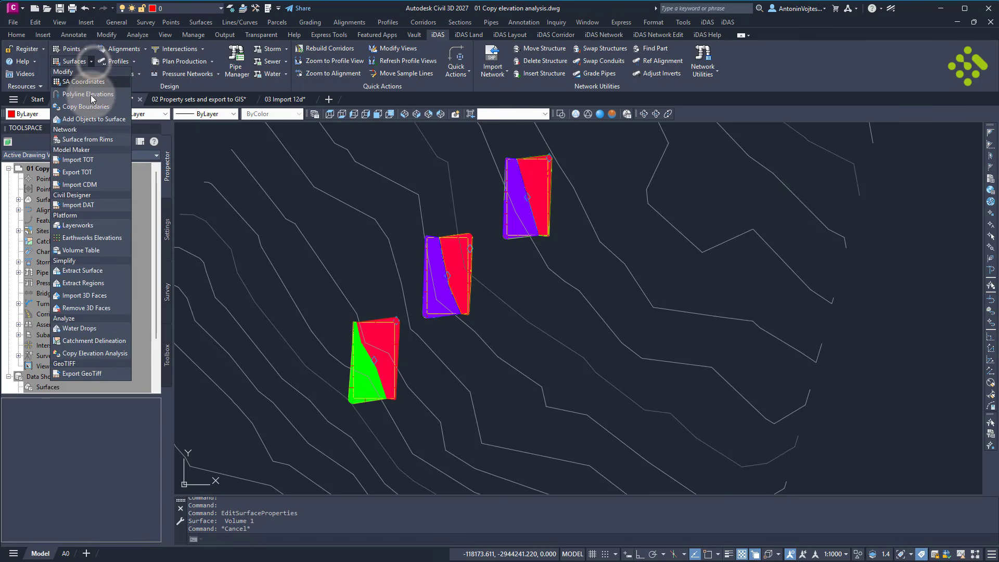
left_click(104, 356)
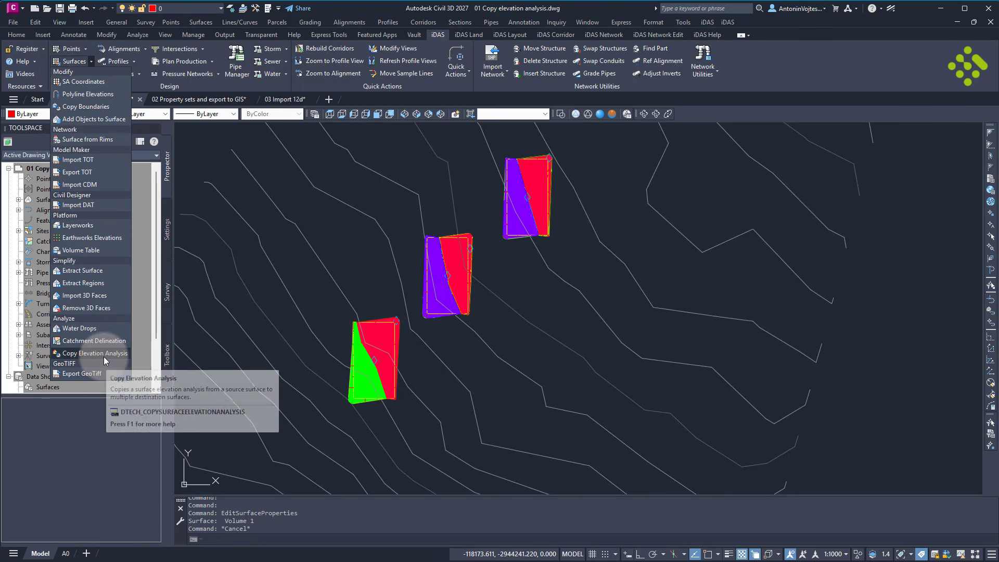
key("Escape")
key("Escape")
Copy the elevation analysis colour ranges from the Volume 1 surface to the Volume 2 and Volume 3 surfaces.
left_click(477, 36)
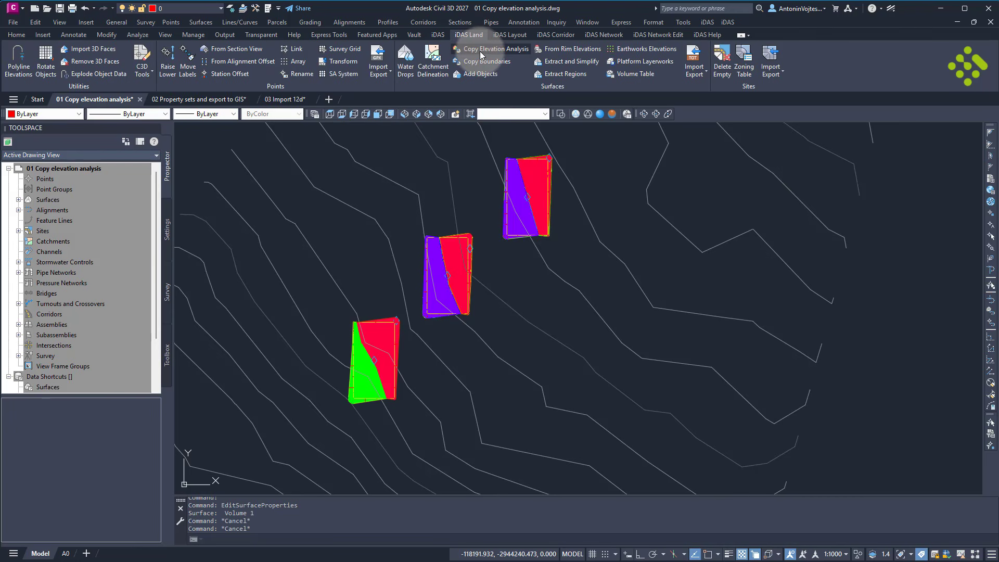
left_click(481, 49)
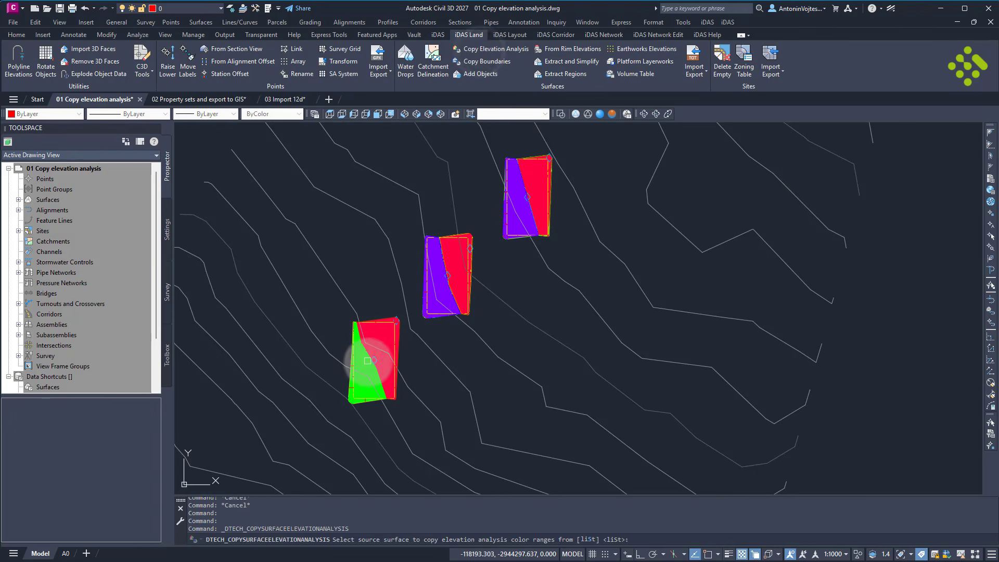
scroll(368, 361, "up", 3)
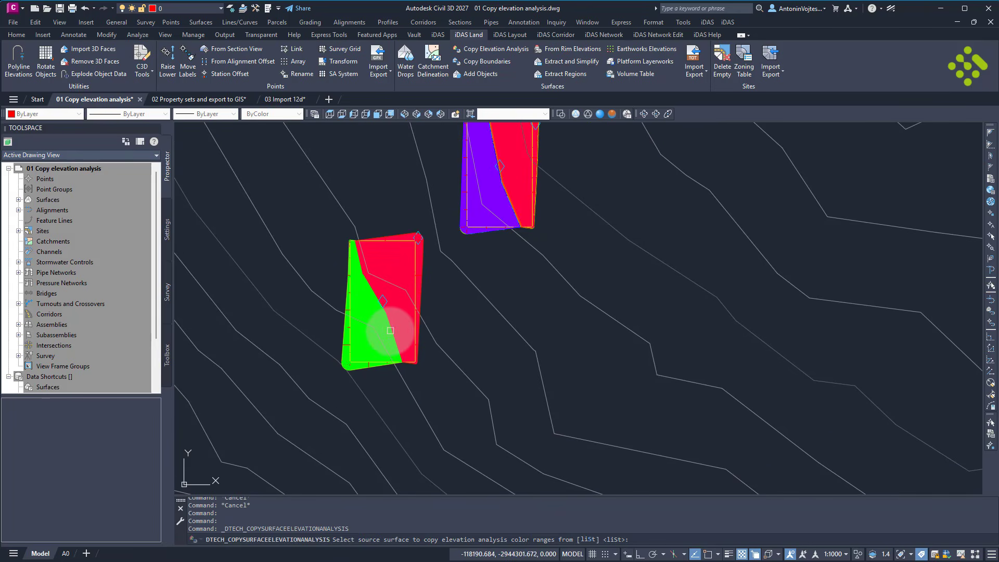
left_click(390, 330)
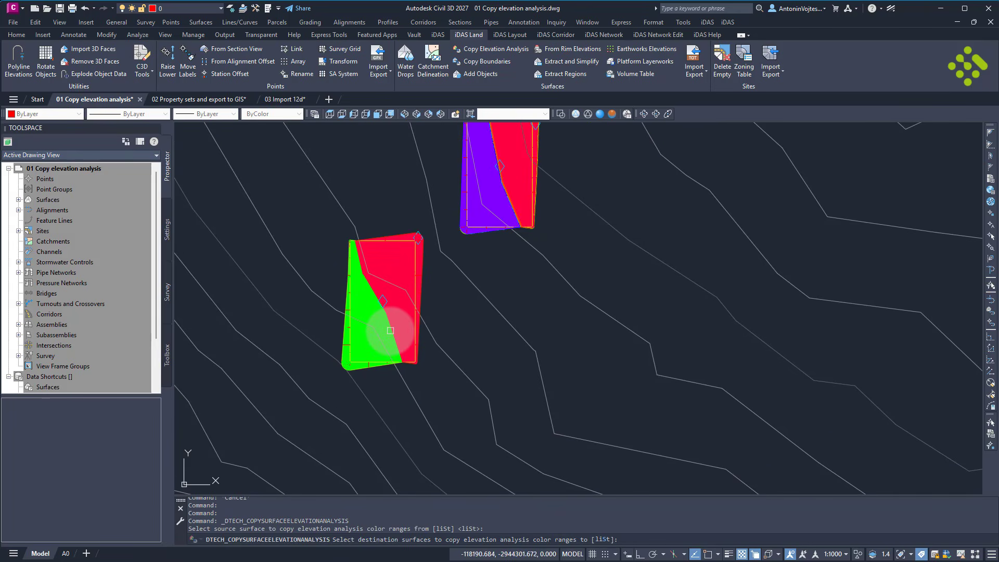
middle_click_drag(515, 288, 510, 296)
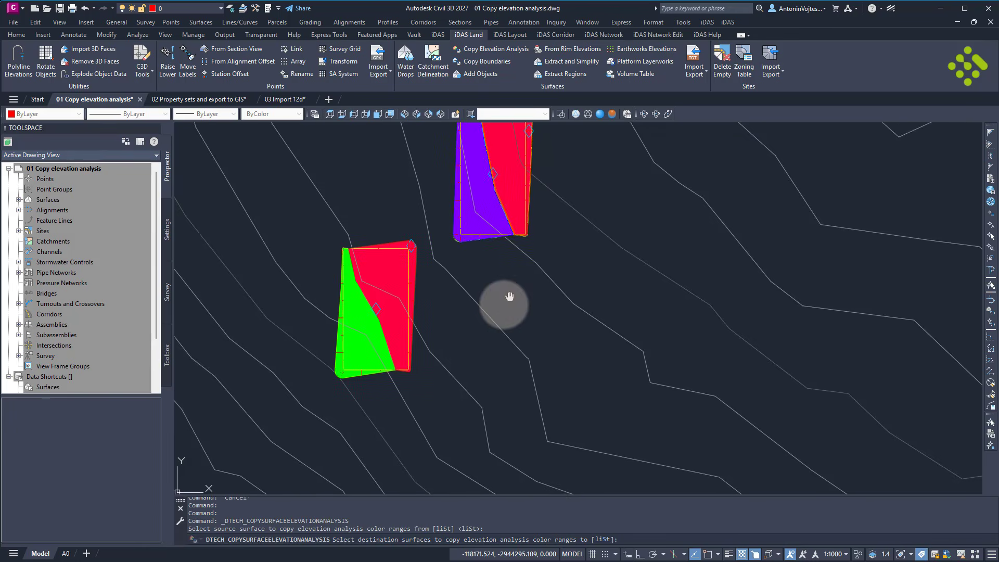
scroll(458, 284, "down", 4)
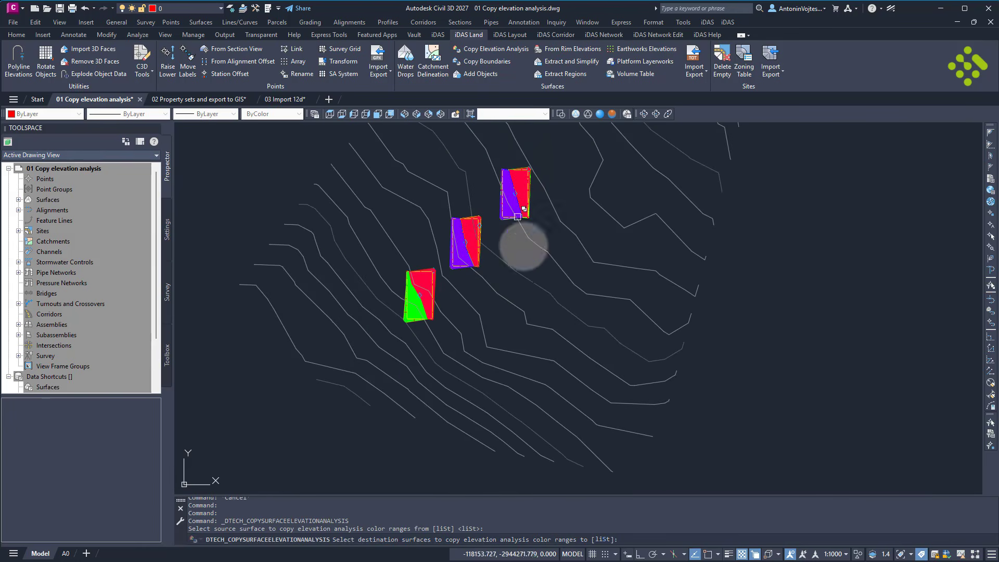
left_click(602, 540)
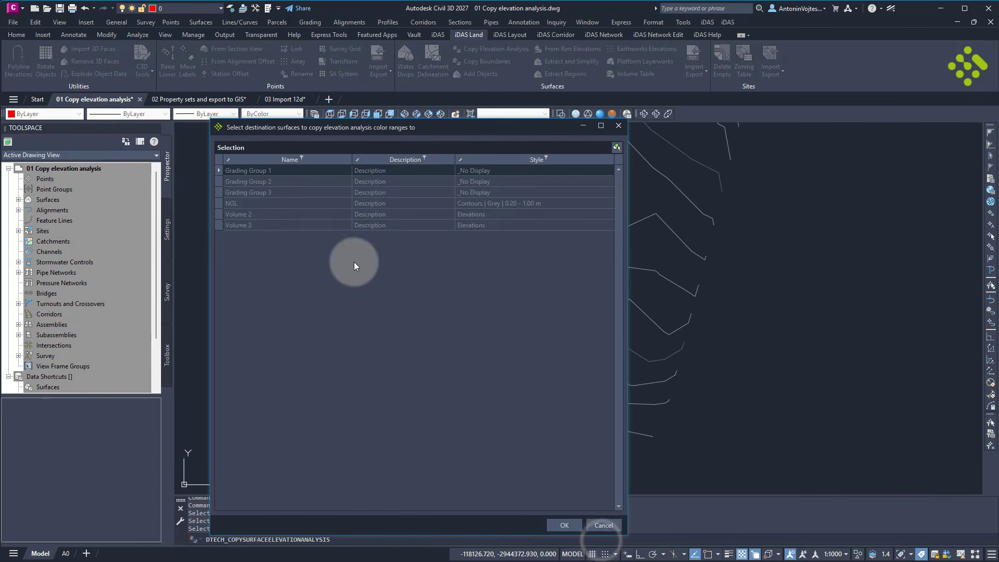
left_click(266, 215)
left_click(264, 225, "ctrl")
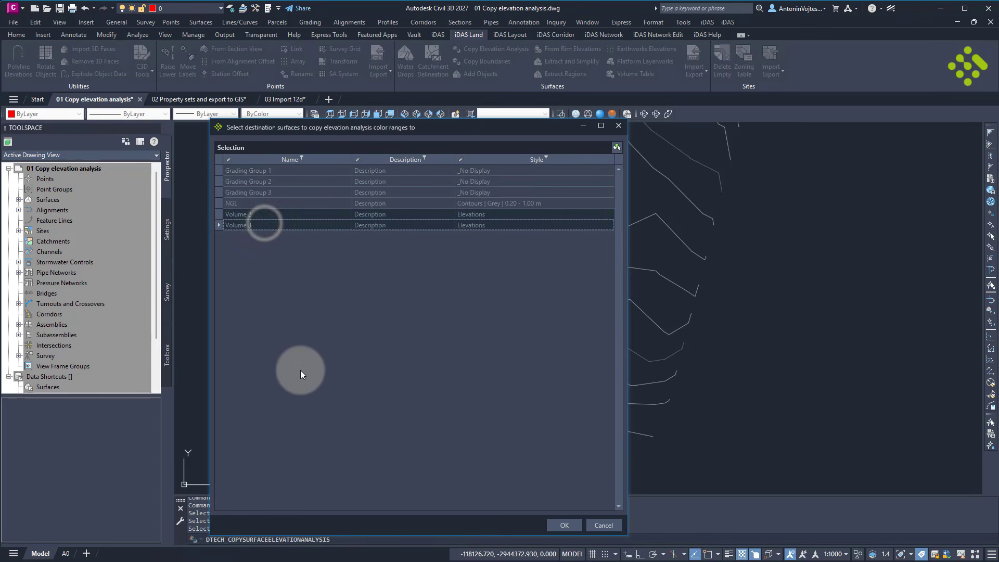
left_click(563, 525)
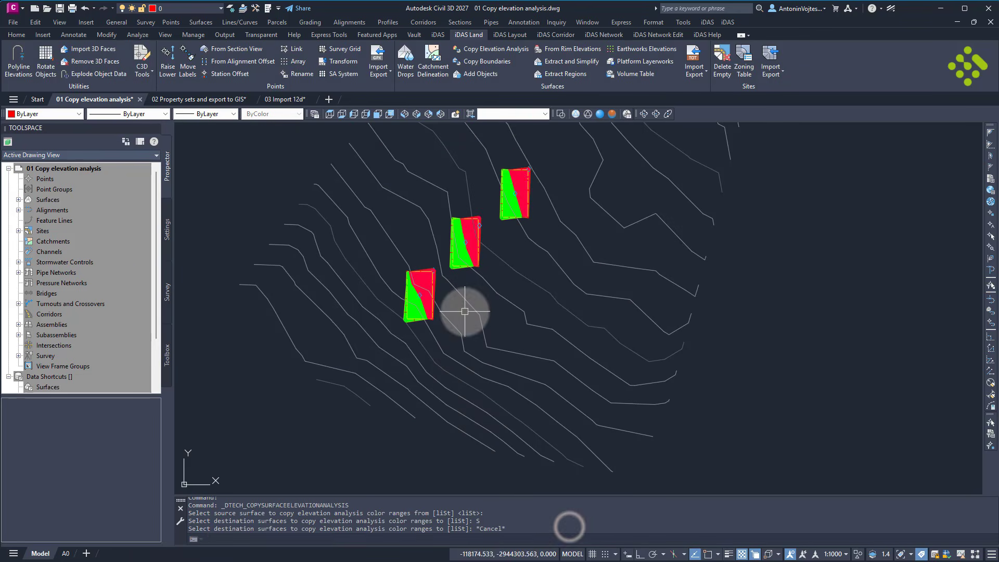
Check the copied elevation analysis ranges and colours in the surface properties of Volume 2.
scroll(452, 245, "up", 3)
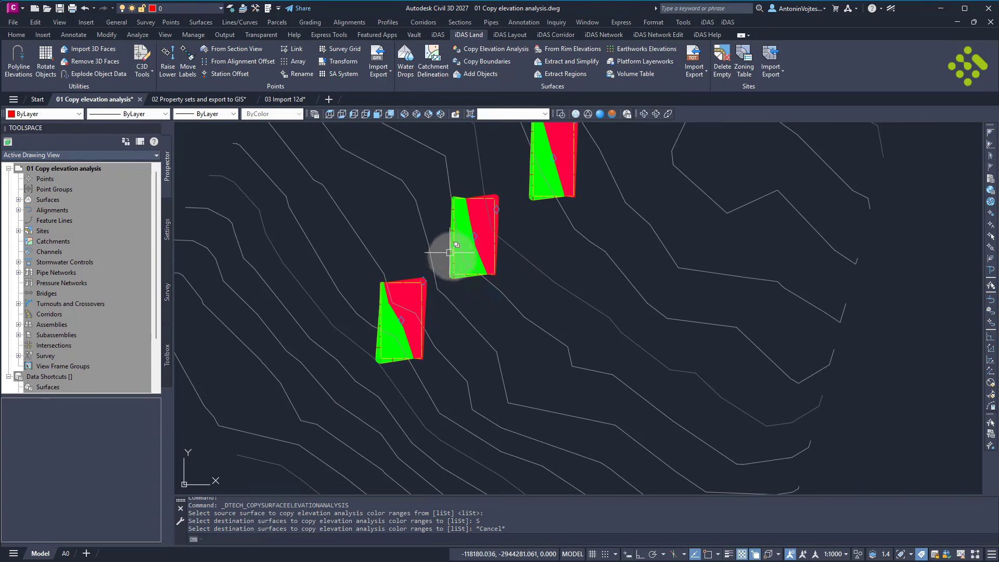
left_click(445, 280)
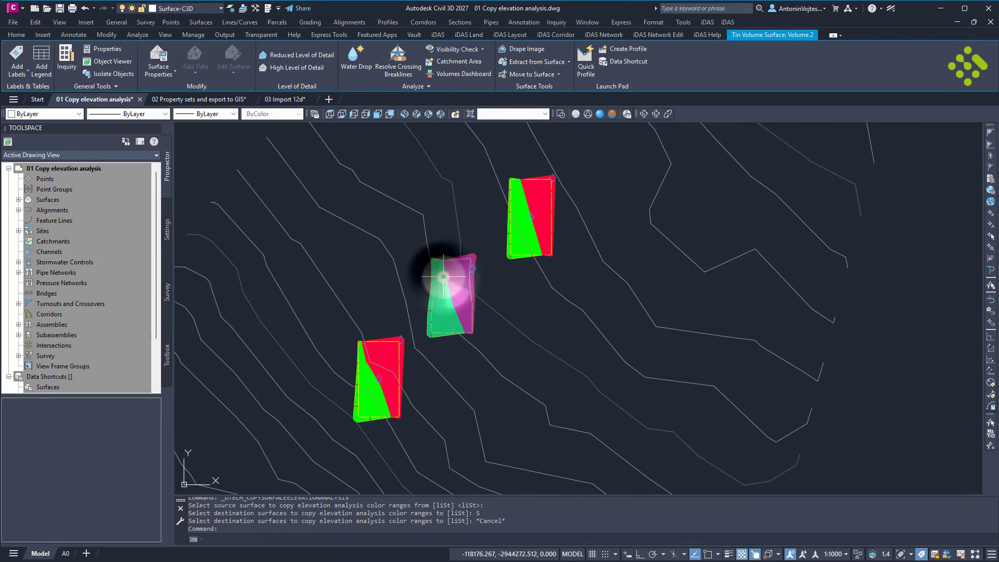
right_click(445, 279)
left_click(492, 446)
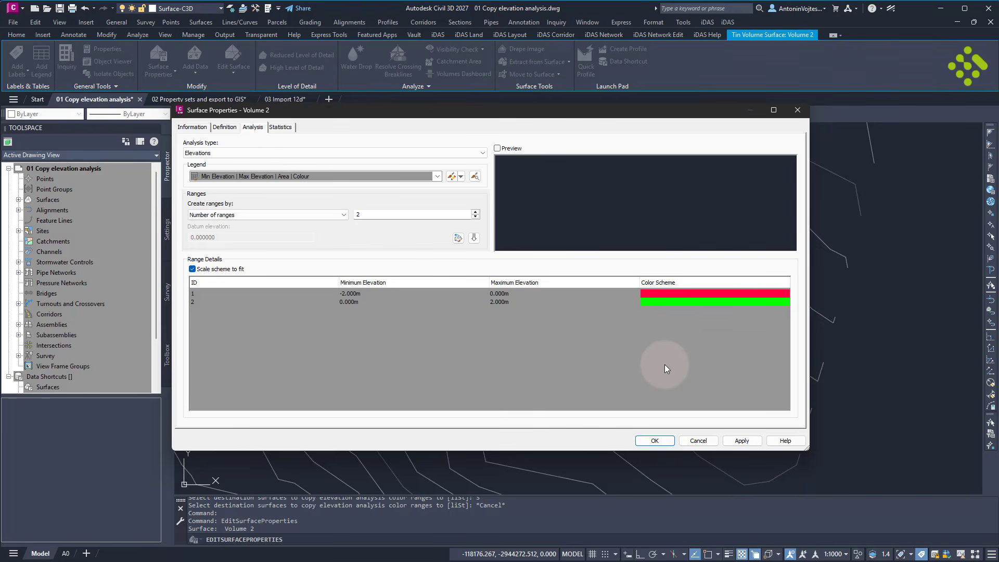
left_click(662, 440)
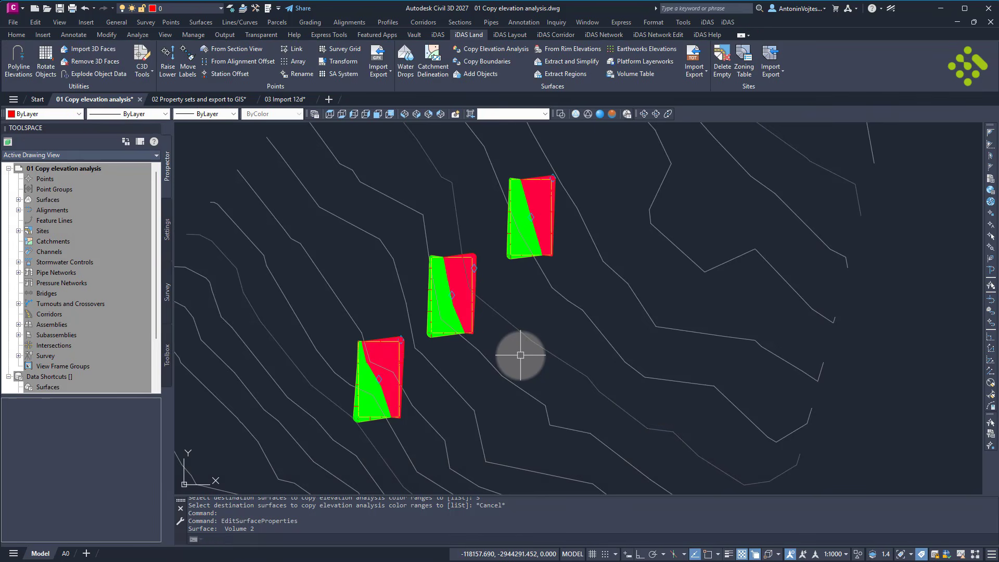
Switch to the drawing 02 Property sets and export to GIS and inspect its property set definitions in the Style Manager.
left_click(195, 99)
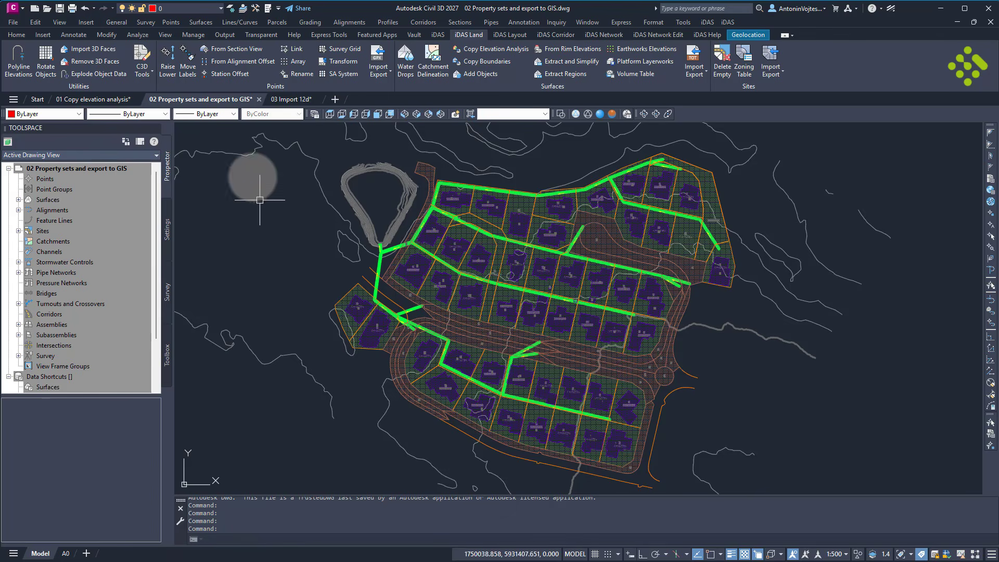
left_click(193, 35)
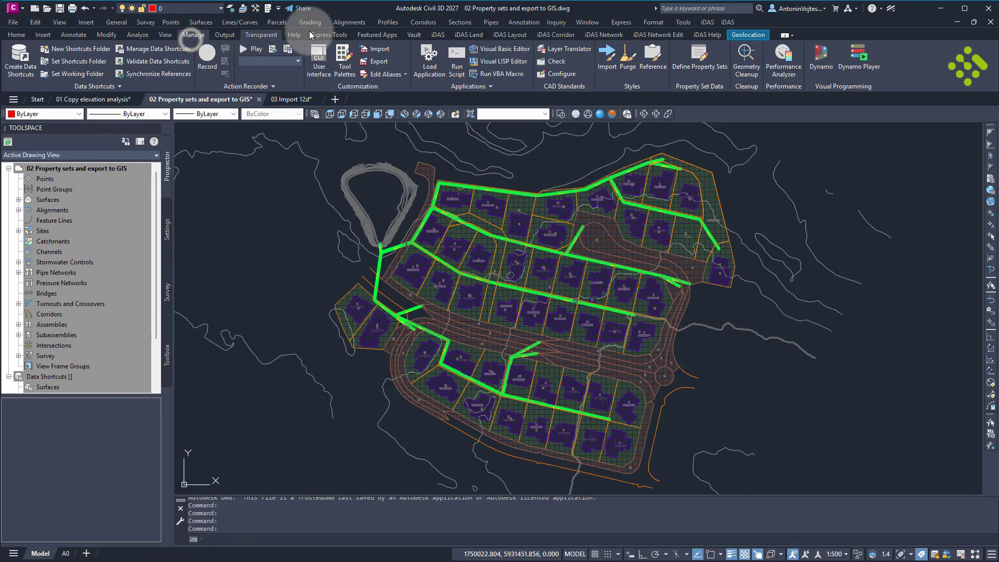
left_click(700, 71)
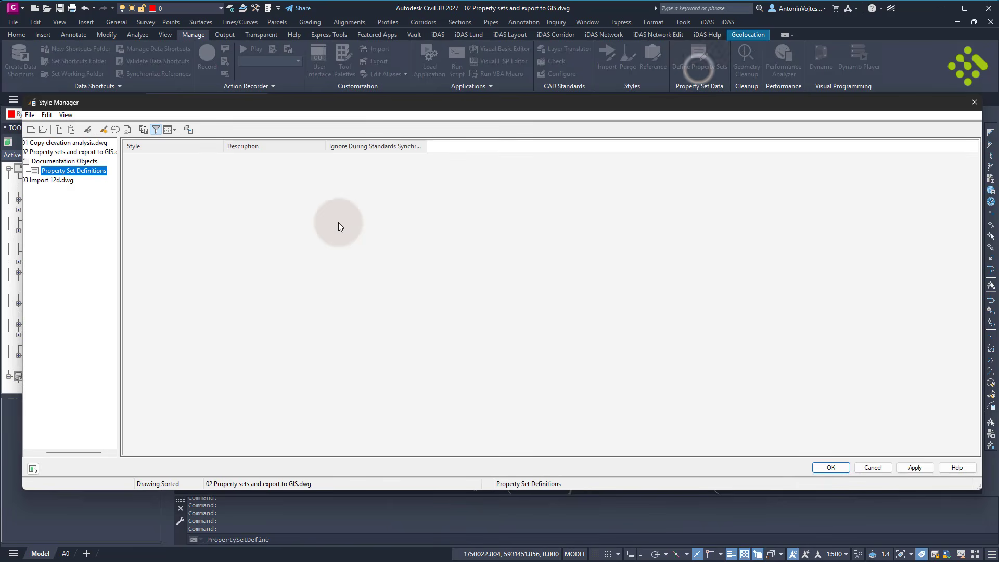
left_click(971, 103)
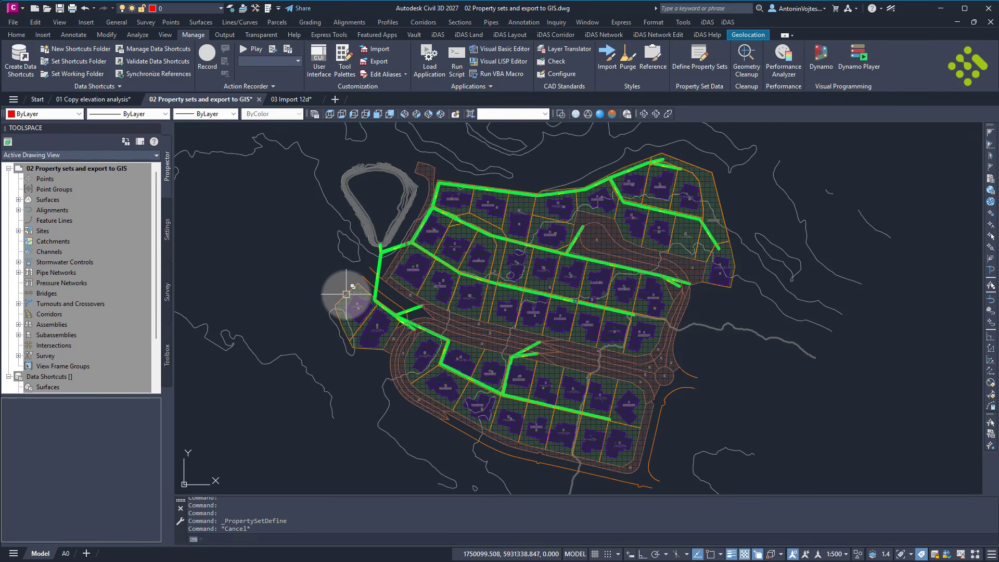
left_click(438, 34)
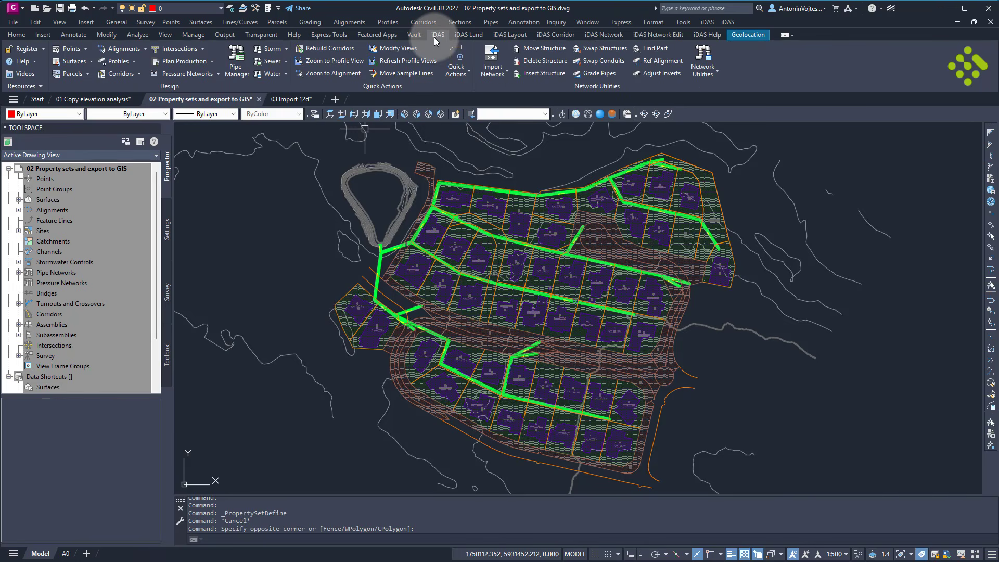
left_click(703, 69)
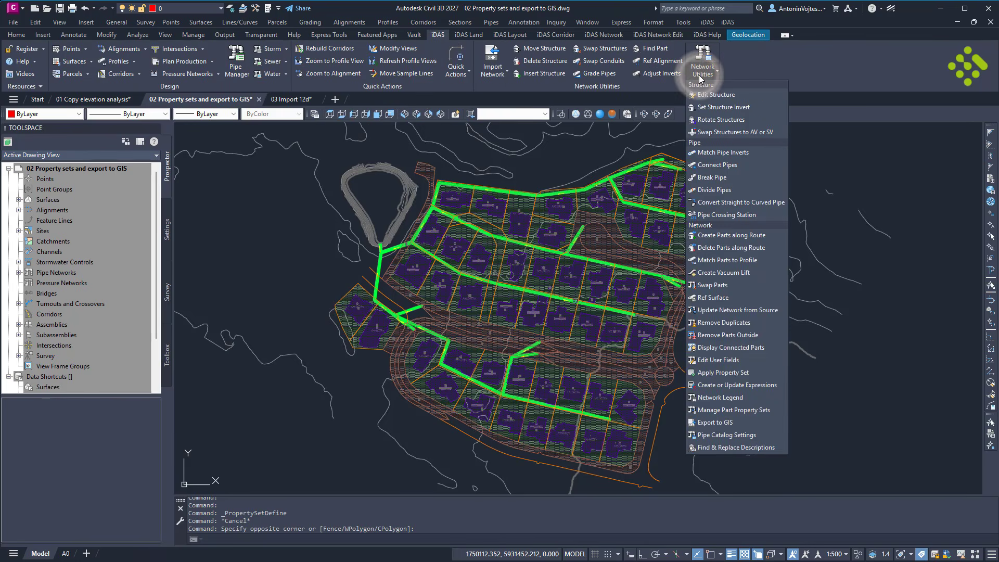
left_click(743, 410)
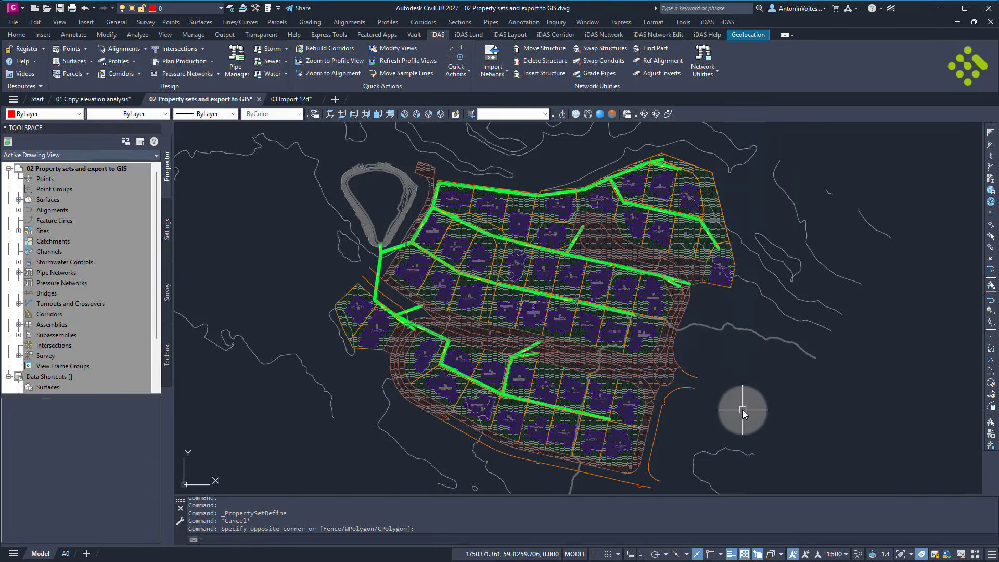
Run Manage Parts Property Sets with the Manage option and create a property set definition named Pipe.
left_click(604, 35)
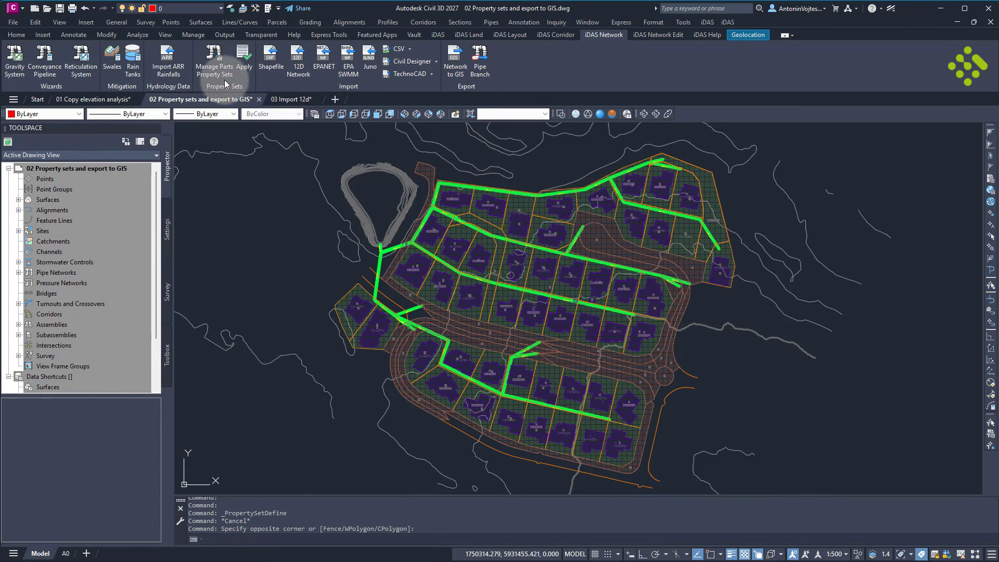
left_click(213, 70)
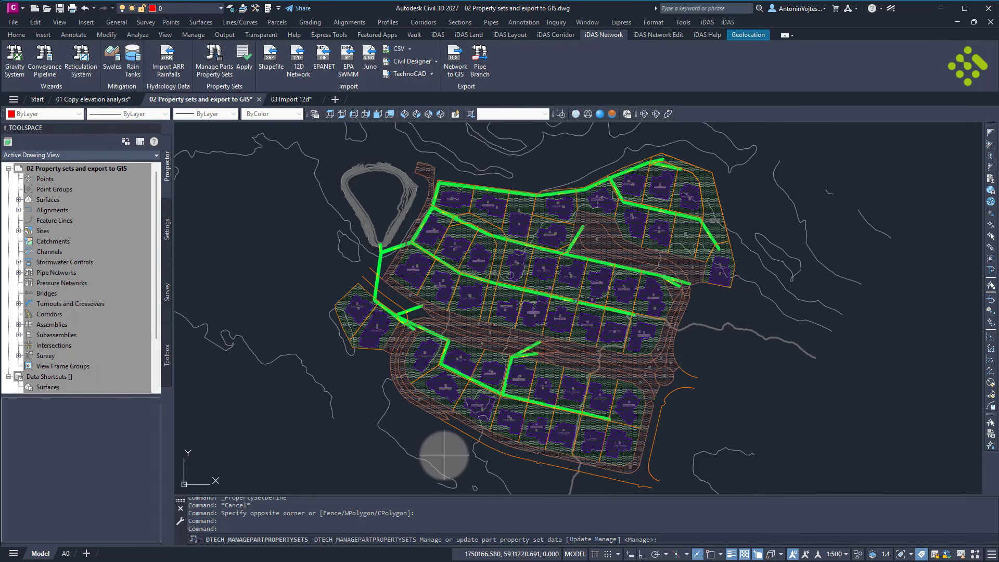
key("Return")
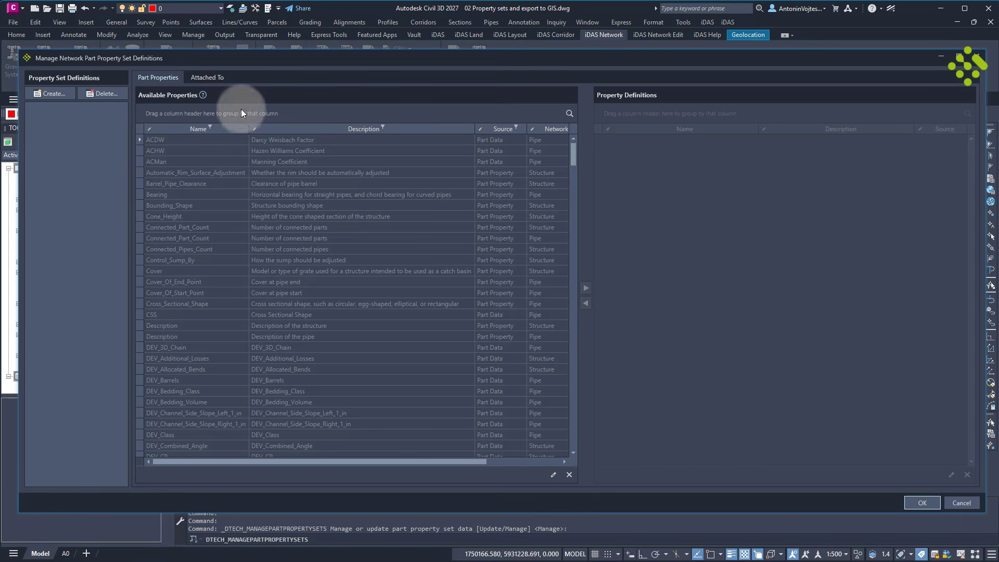
left_click(176, 134)
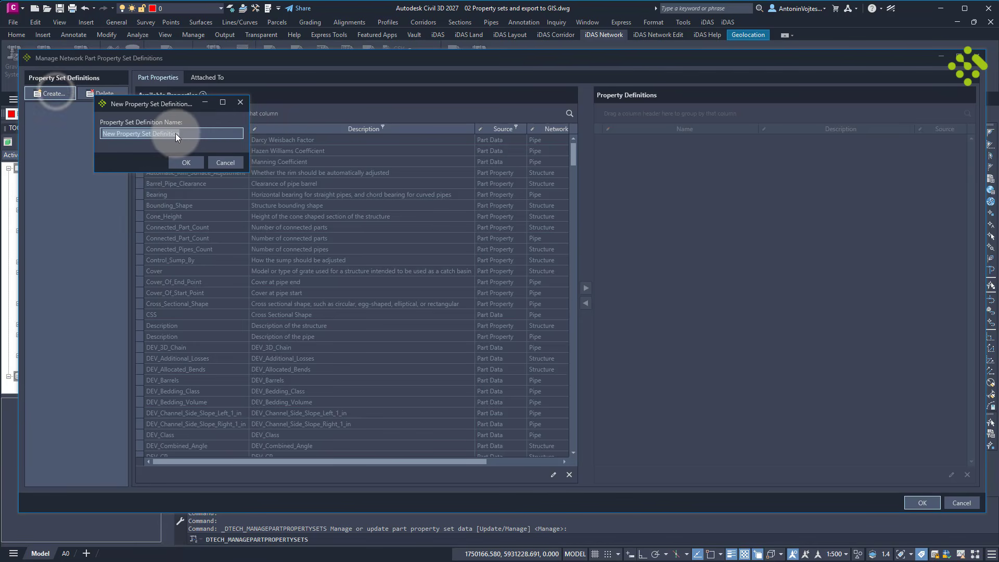
type("PIpe")
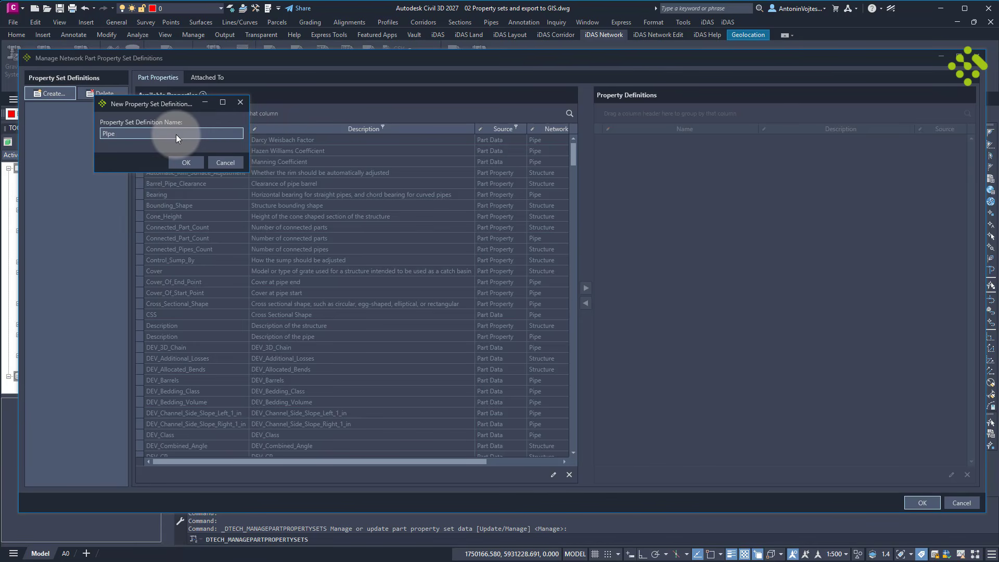
key("BackSpace")
key("BackSpace")
key("BackSpace")
type("ipe")
left_click(186, 165)
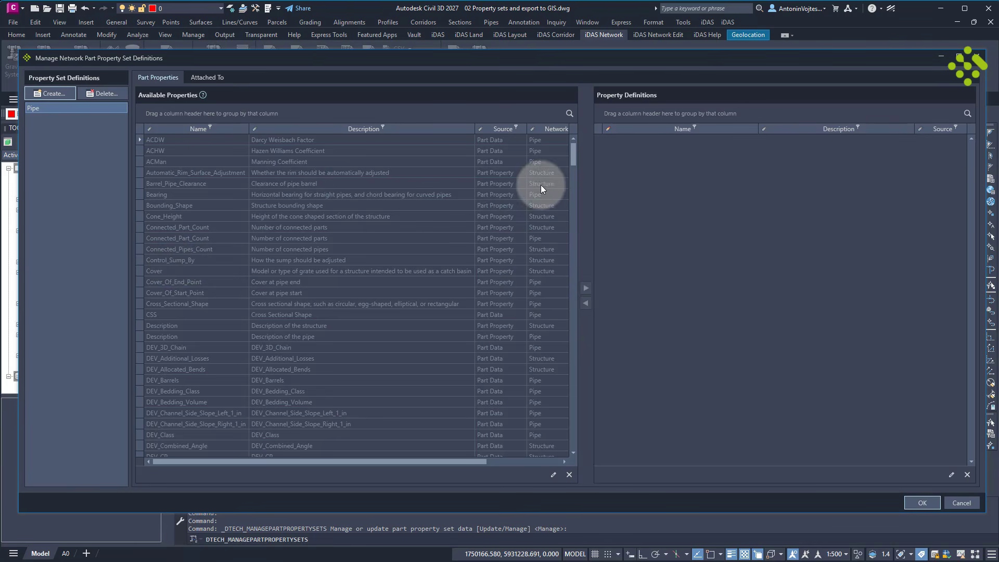
Group the available properties by Network Part and by Source, with the Pipe group expanded.
left_click_drag(411, 462, 472, 461)
left_click_drag(476, 127, 359, 111)
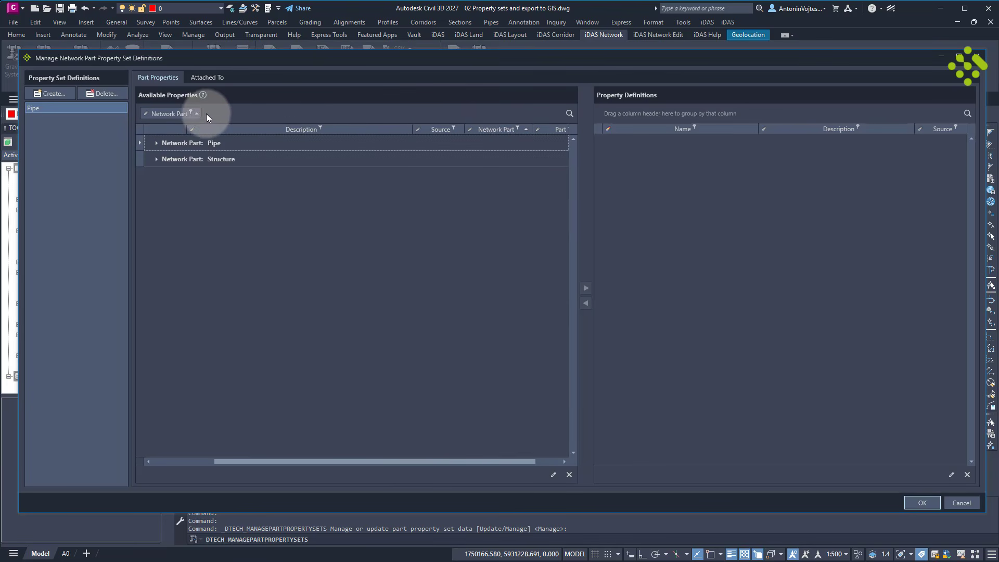
left_click(155, 143)
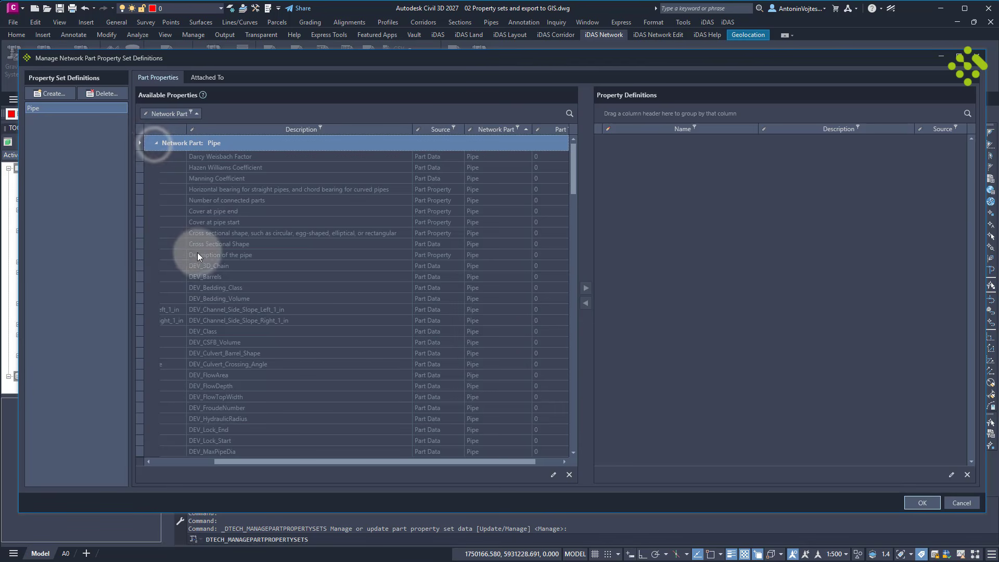
left_click(435, 158)
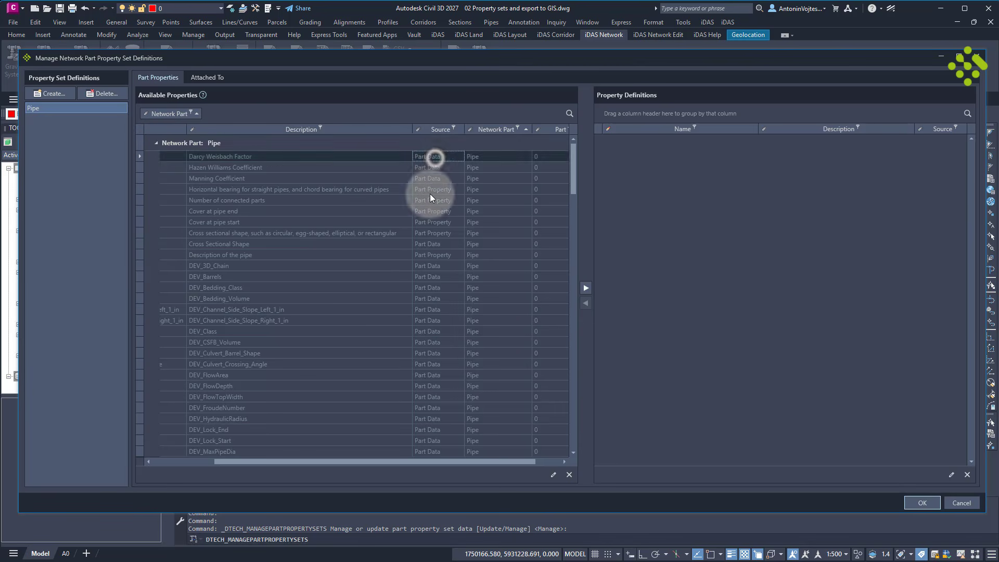
left_click(430, 201)
scroll(435, 344, "down", 10)
scroll(435, 344, "down", 15)
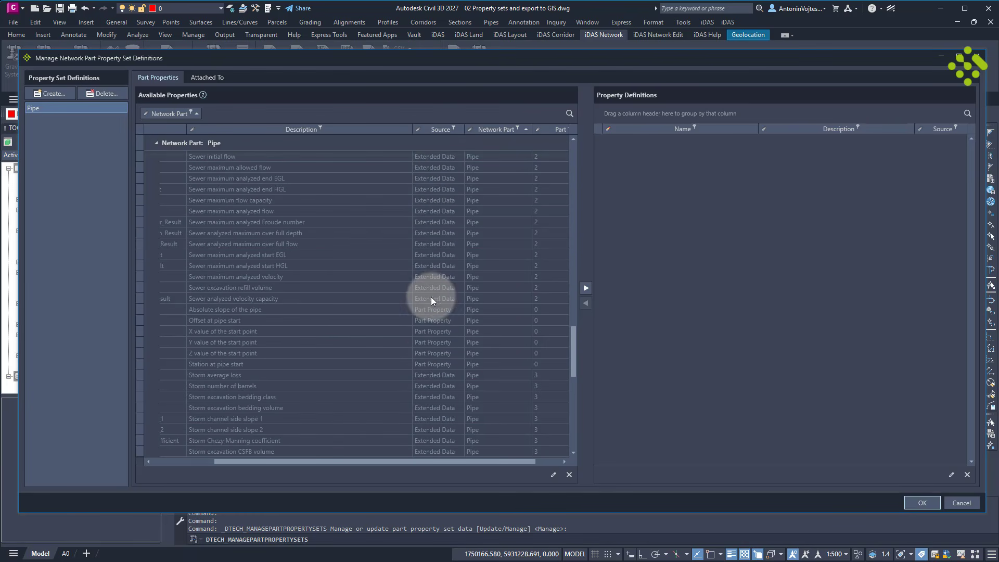
scroll(427, 294, "up", 20)
left_click_drag(436, 133, 279, 116)
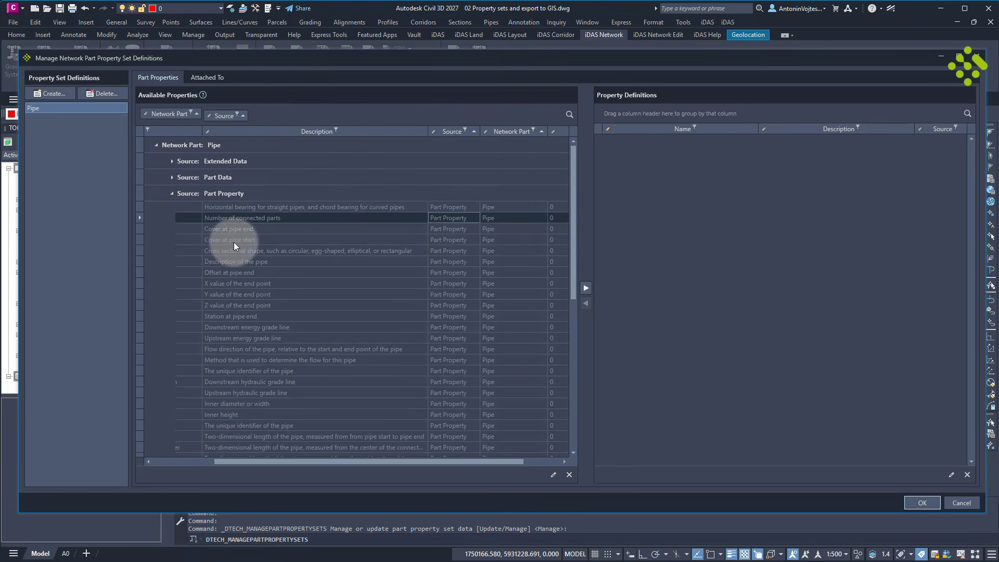
Review the pipe properties available under the Extended Data, Part Data and Part Property sources.
left_click(173, 162)
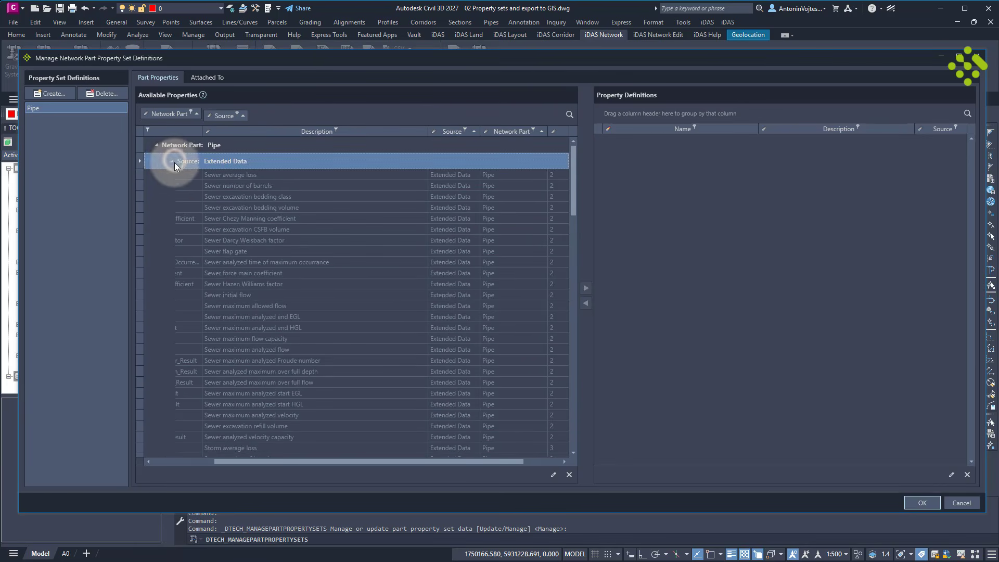
left_click_drag(301, 461, 171, 469)
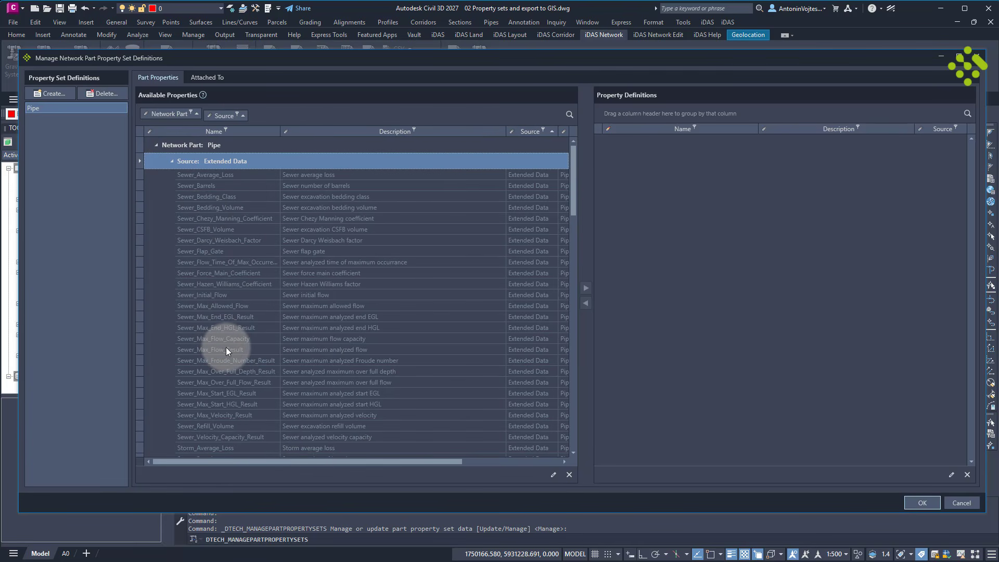
scroll(262, 339, "down", 10)
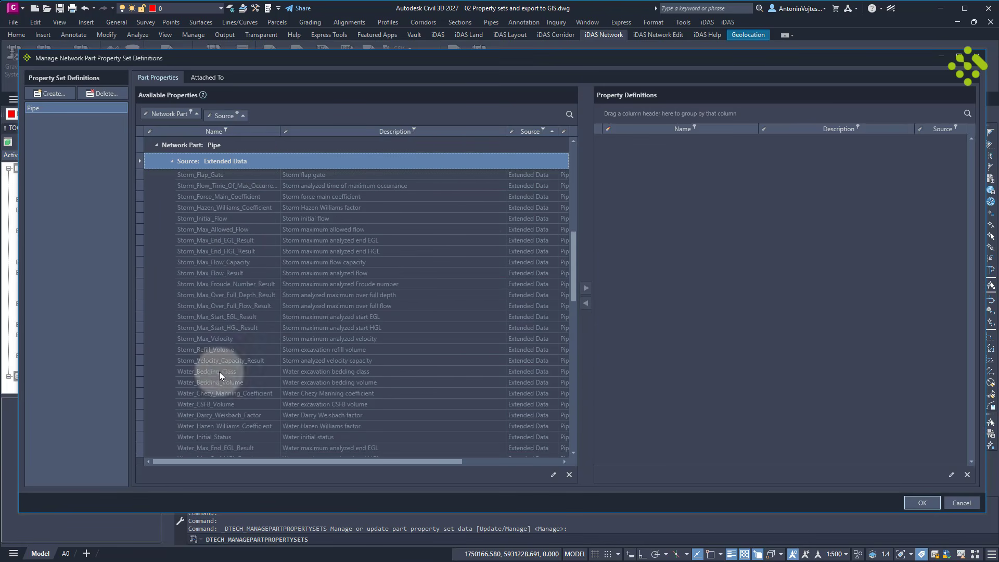
scroll(225, 379, "down", 7)
left_click(169, 336)
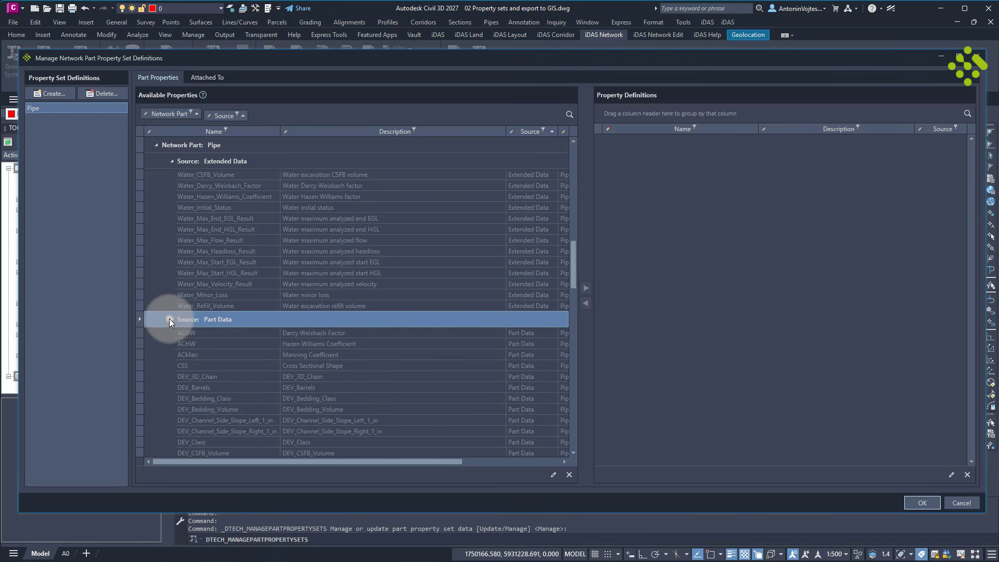
left_click(171, 319)
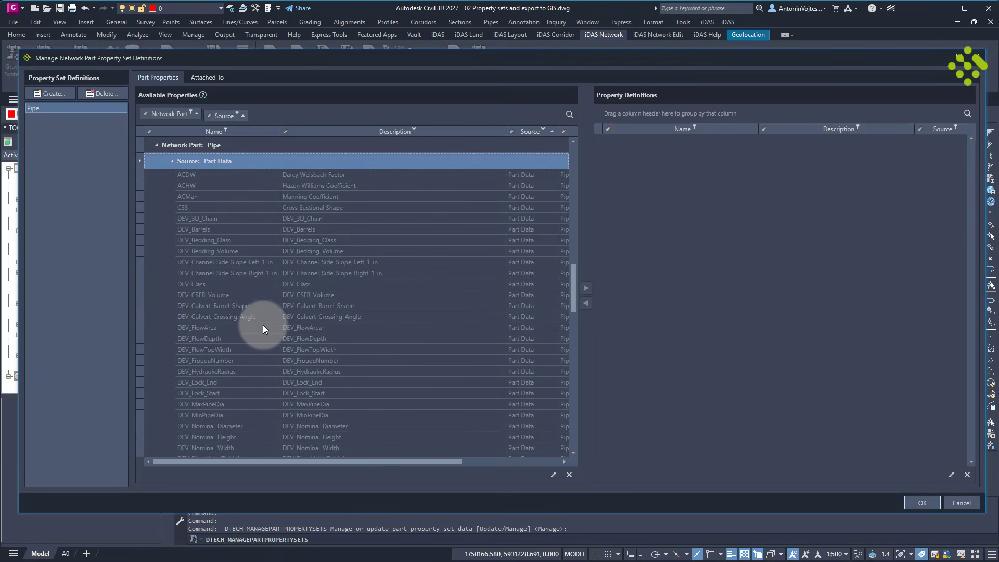
scroll(263, 325, "up", 5)
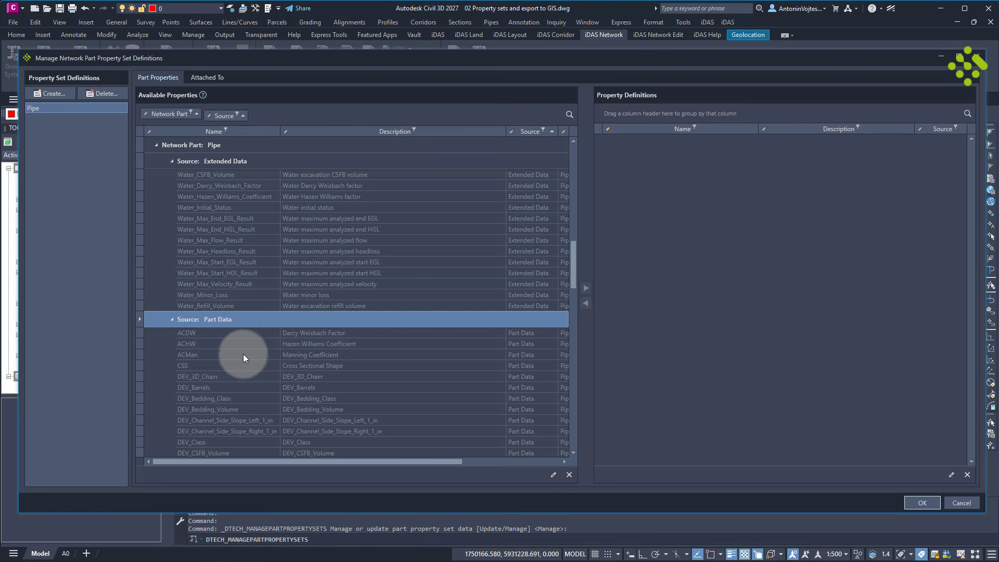
scroll(242, 354, "down", 10)
scroll(243, 353, "down", 10)
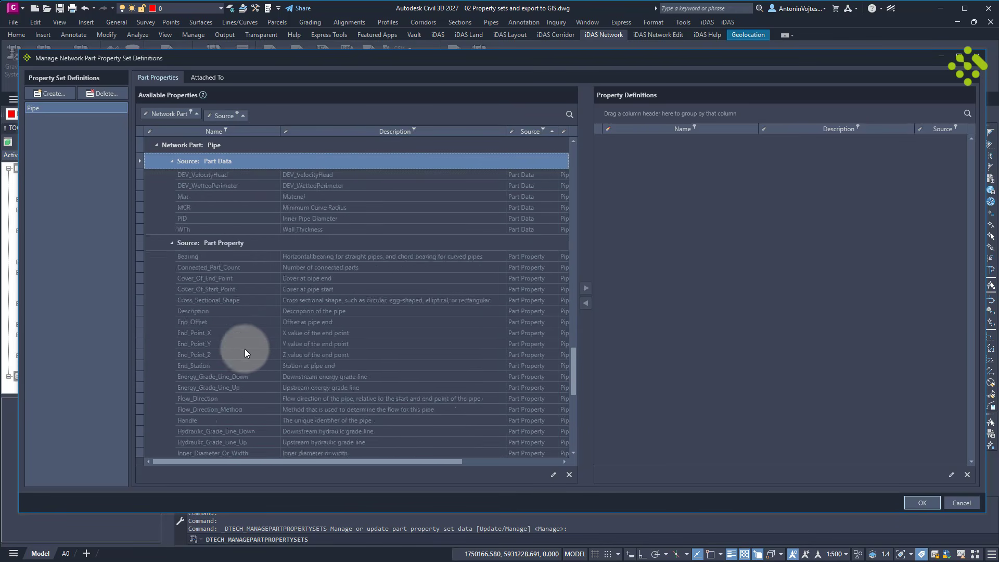
scroll(206, 276, "up", 3)
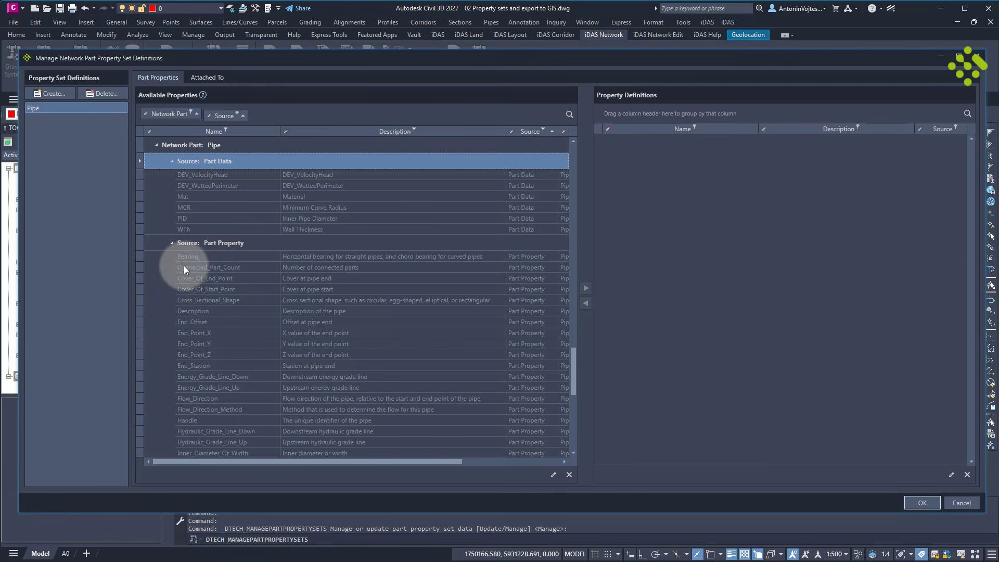
left_click(193, 219)
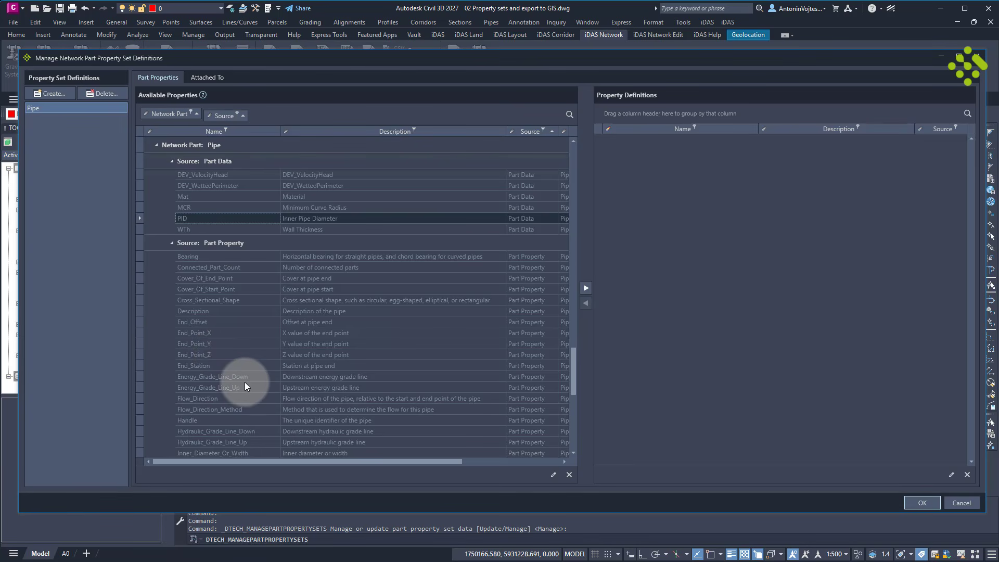
Add the X, Y and Z part properties of End_Point and Start_Point to the Pipe property set.
left_click(255, 334)
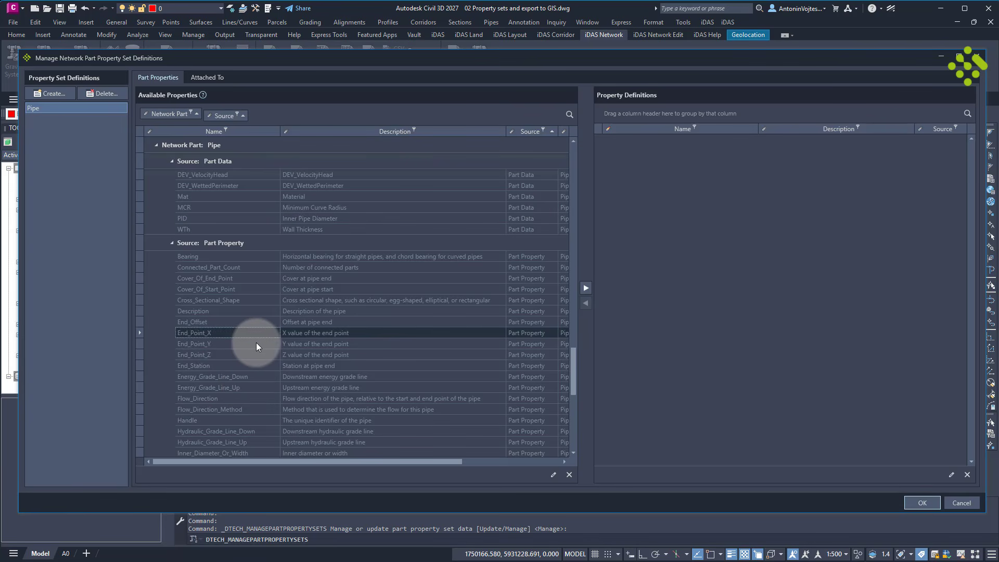
left_click(214, 354, "shift")
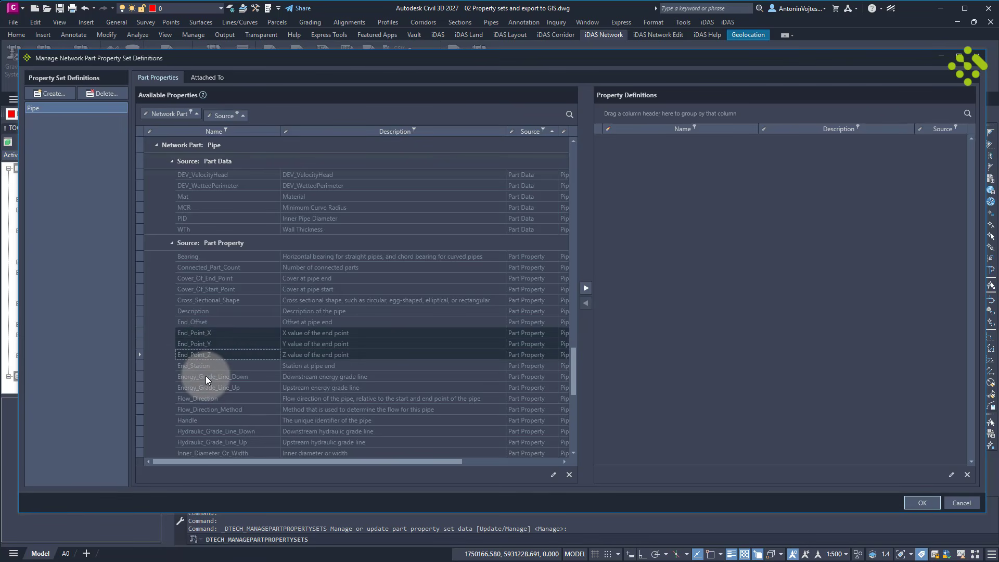
left_click(585, 289)
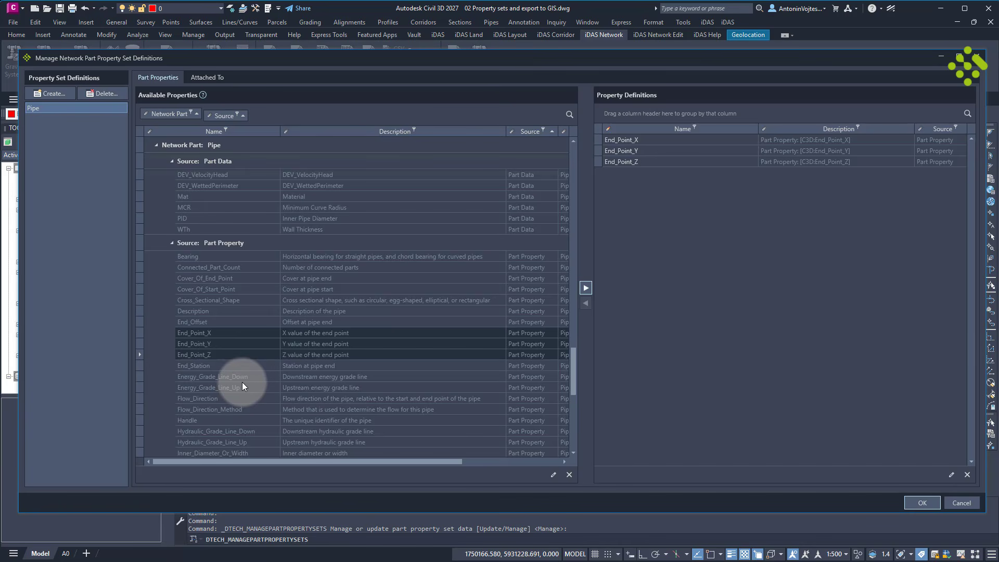
scroll(242, 382, "down", 10)
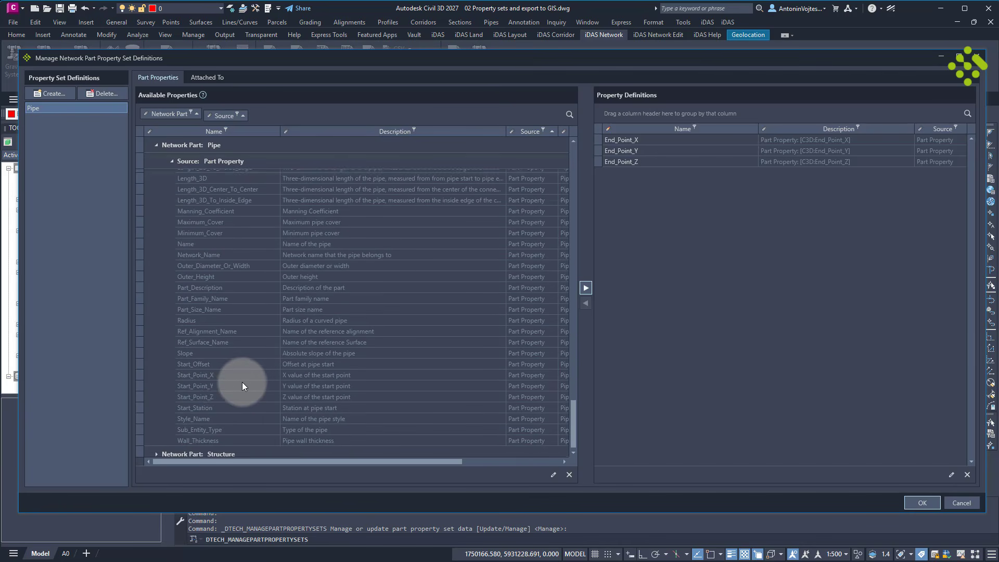
left_click(205, 371)
left_click(202, 392, "shift")
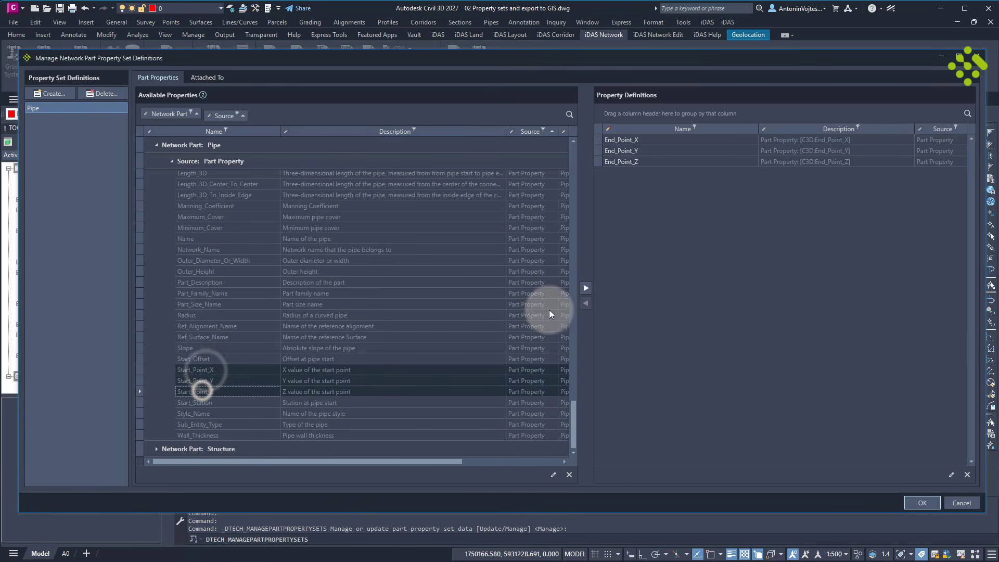
left_click(584, 289)
Add the DEV_Q_Design and DEV_V_Design part data properties to the Pipe property set.
scroll(252, 376, "up", 10)
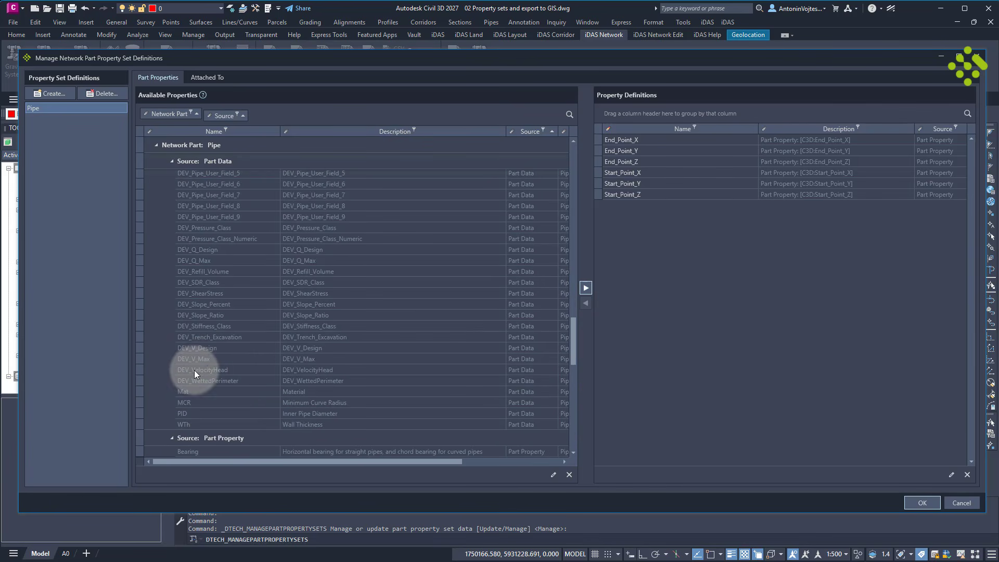
left_click(204, 250)
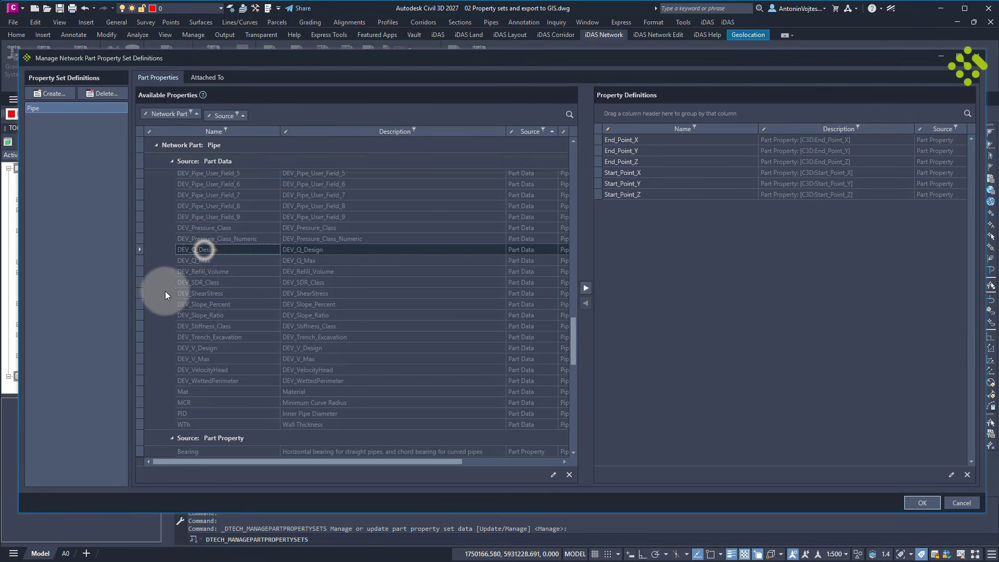
left_click(587, 288)
left_click(206, 350)
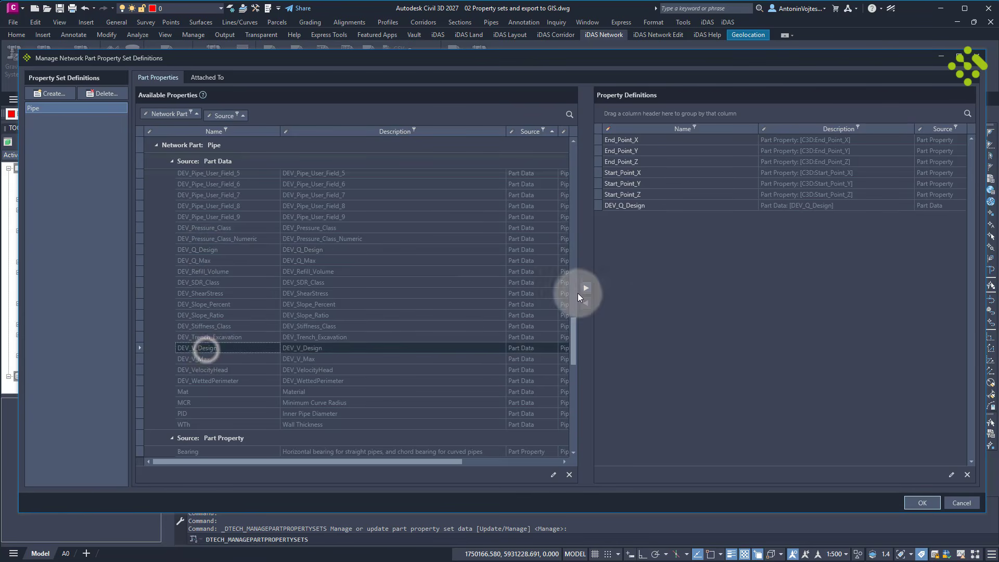
left_click(586, 288)
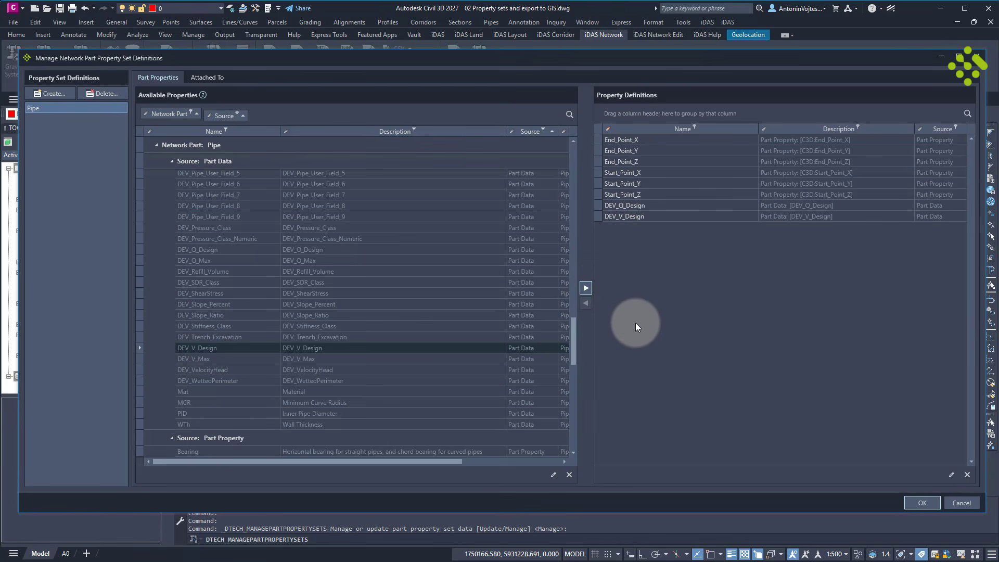
Show the parts the Pipe property set can be attached to and group them by Part Type.
left_click(198, 76)
left_click(43, 108)
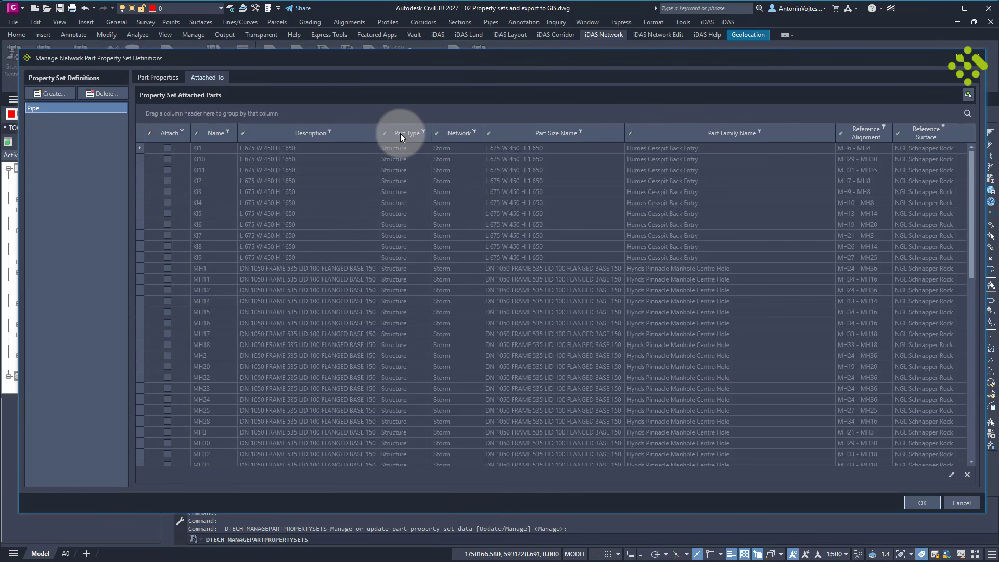
left_click_drag(400, 133, 317, 114)
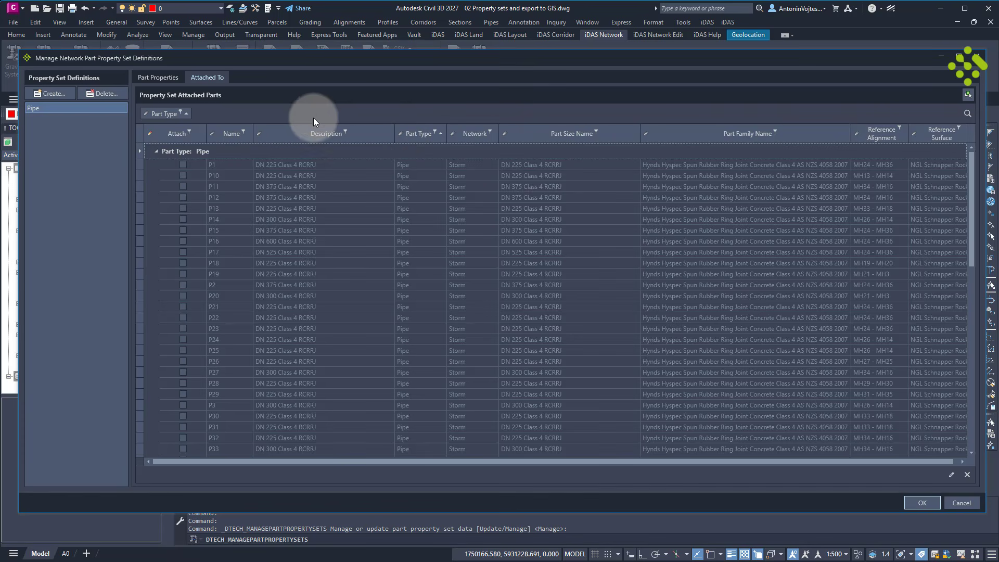
left_click(154, 151)
left_click(155, 151)
Attach the Pipe property set to all parts in the Pipe group, from P1 through P9.
left_click(270, 164)
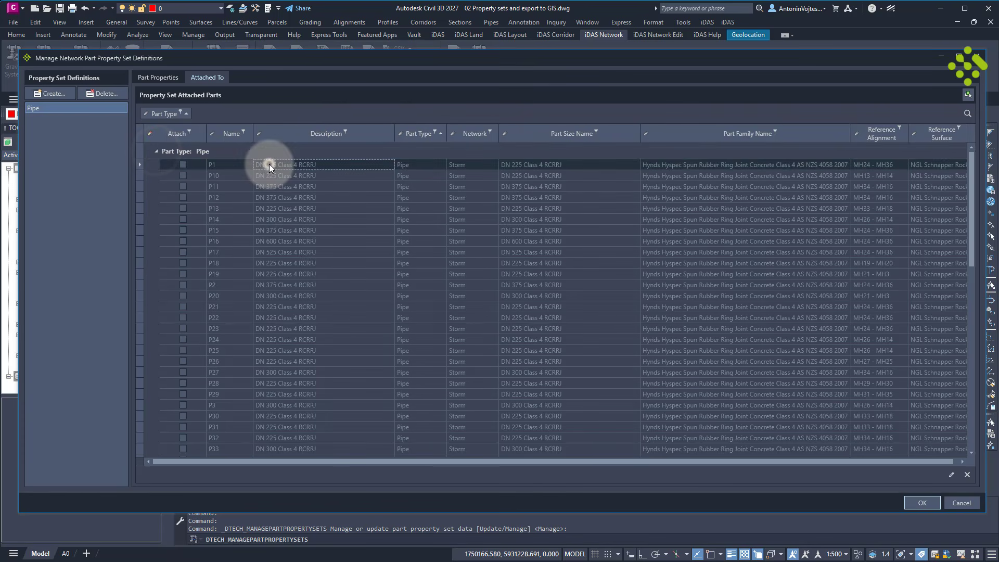
scroll(280, 339, "down", 5)
left_click(241, 399)
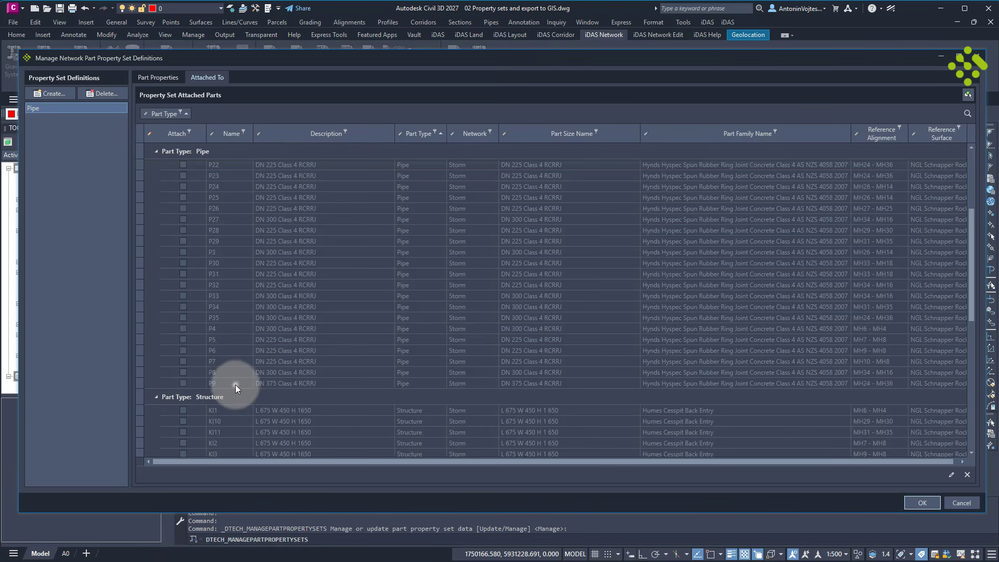
left_click(183, 374)
left_click(183, 379)
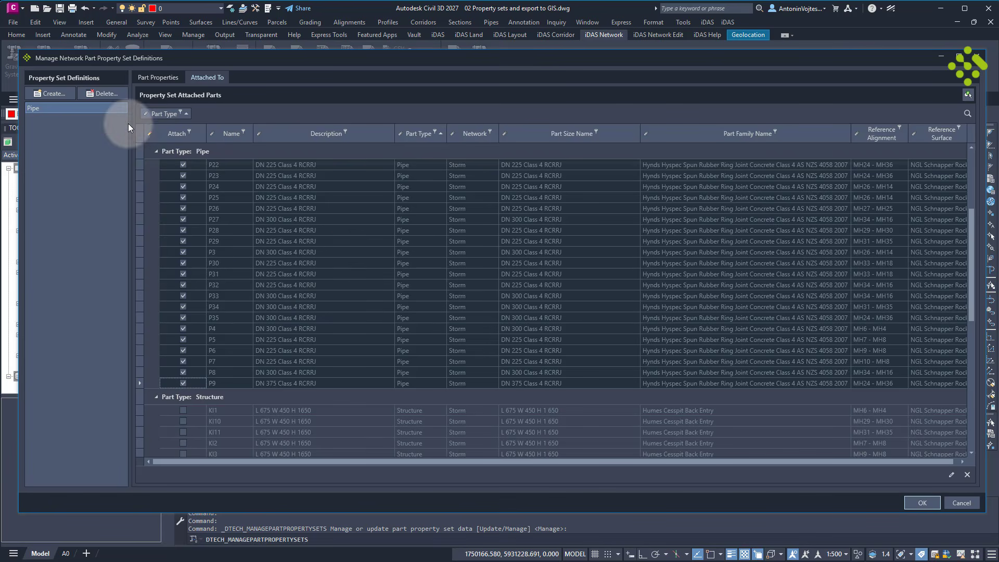
Create a second property set definition named Structure.
left_click(56, 93)
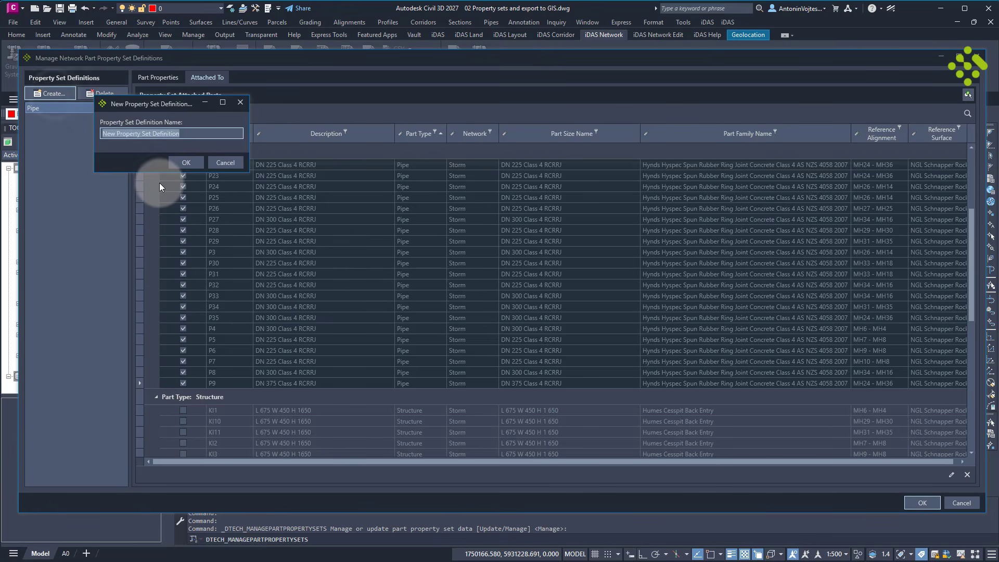
type("St")
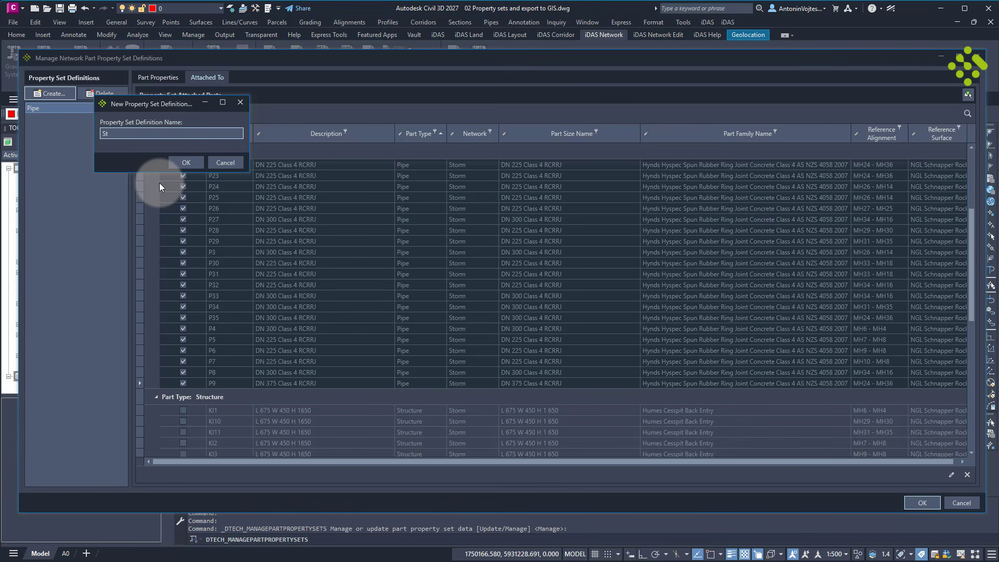
type("ructure")
key("Return")
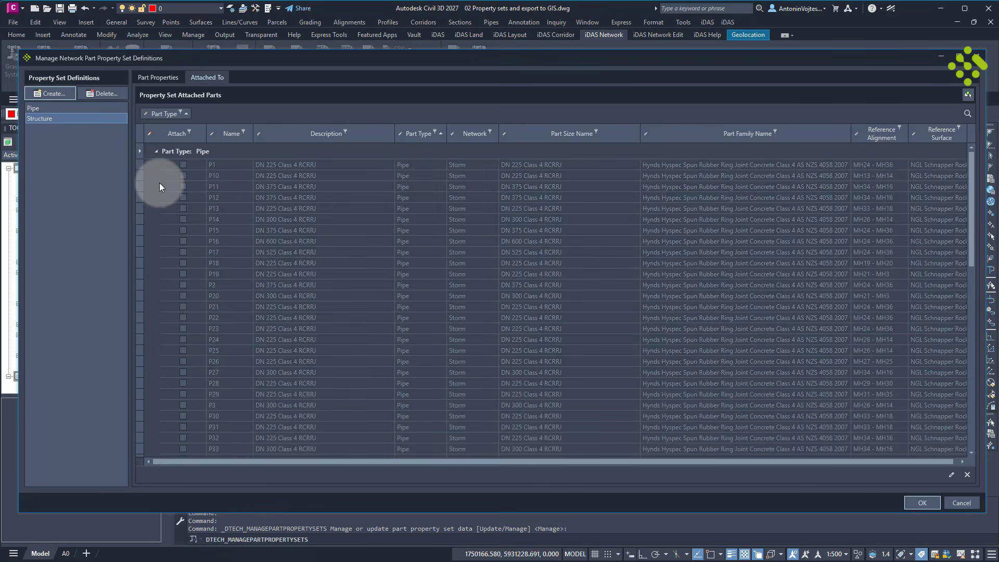
Add the DEV_TotInflow property from the structure's Part Data source to the Structure property set.
left_click(159, 78)
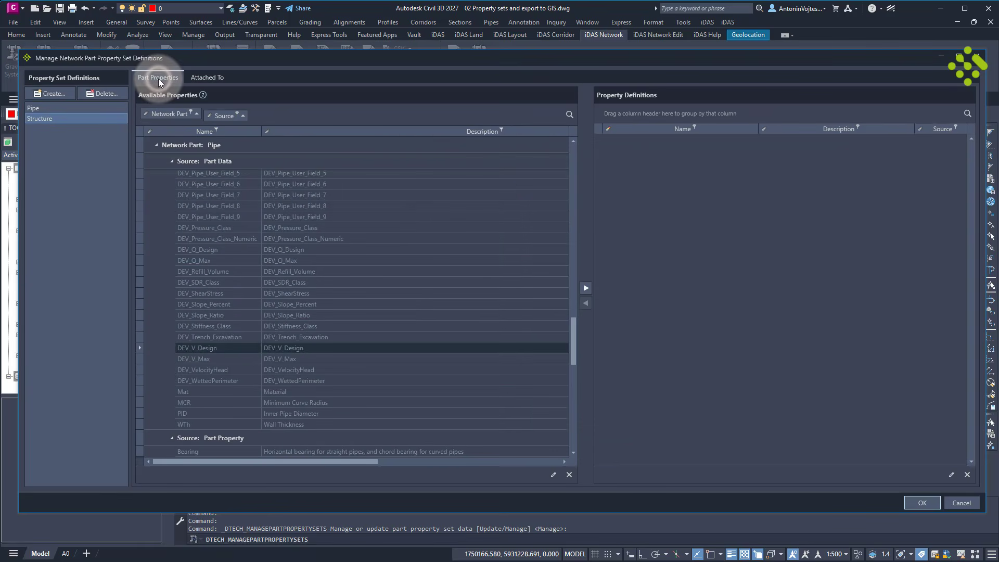
left_click(156, 145)
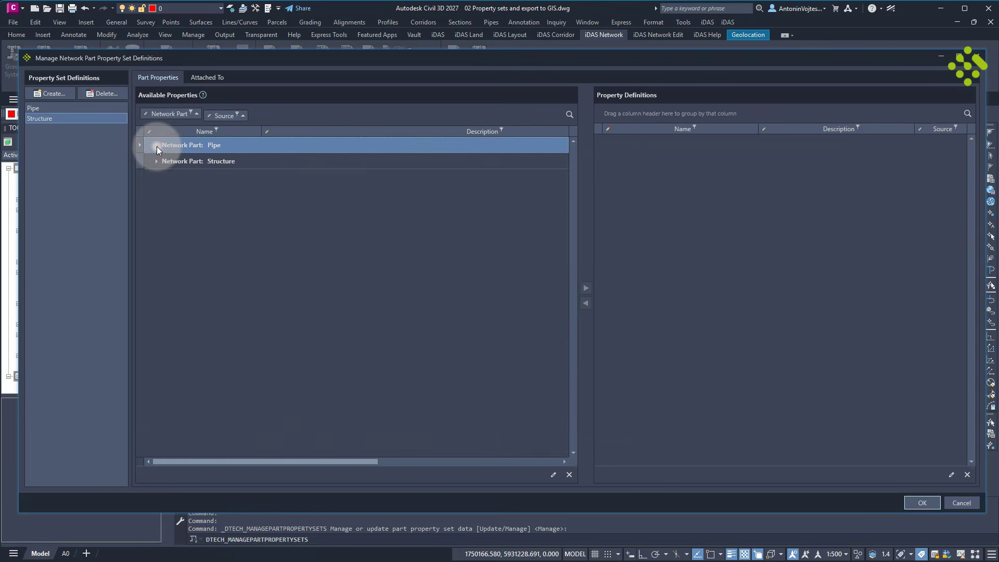
left_click(157, 161)
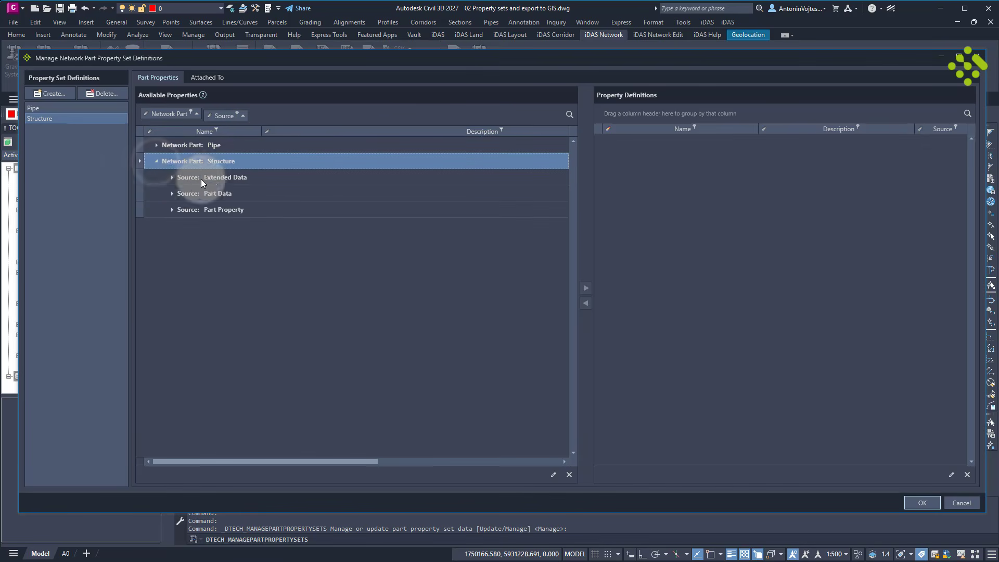
left_click(171, 177)
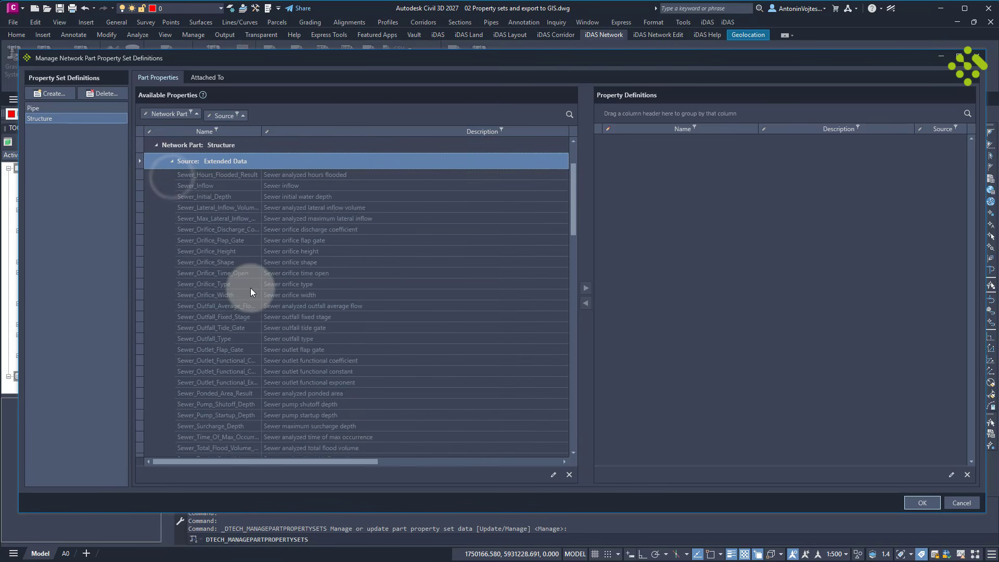
scroll(249, 298, "down", 15)
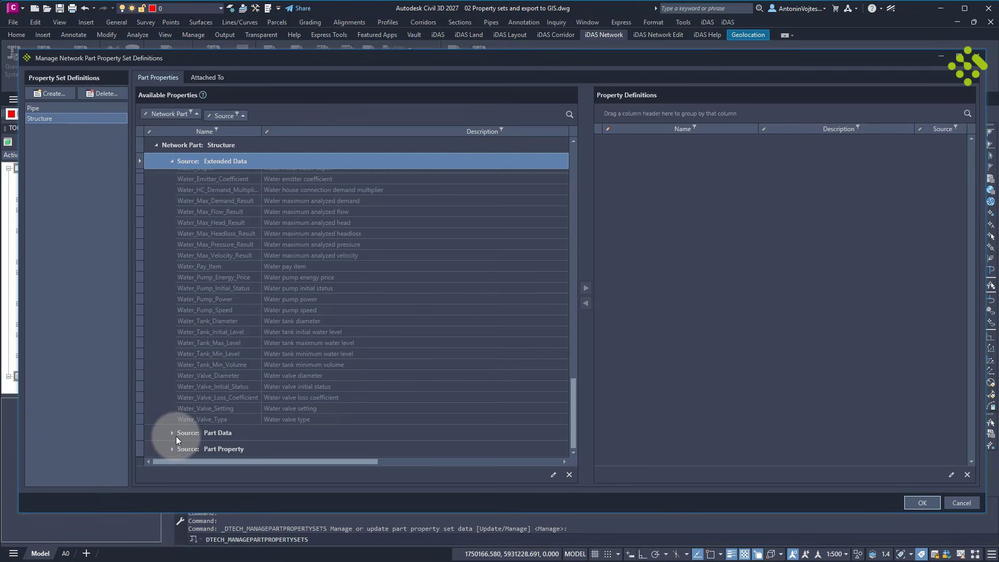
left_click(171, 433)
scroll(289, 326, "down", 5)
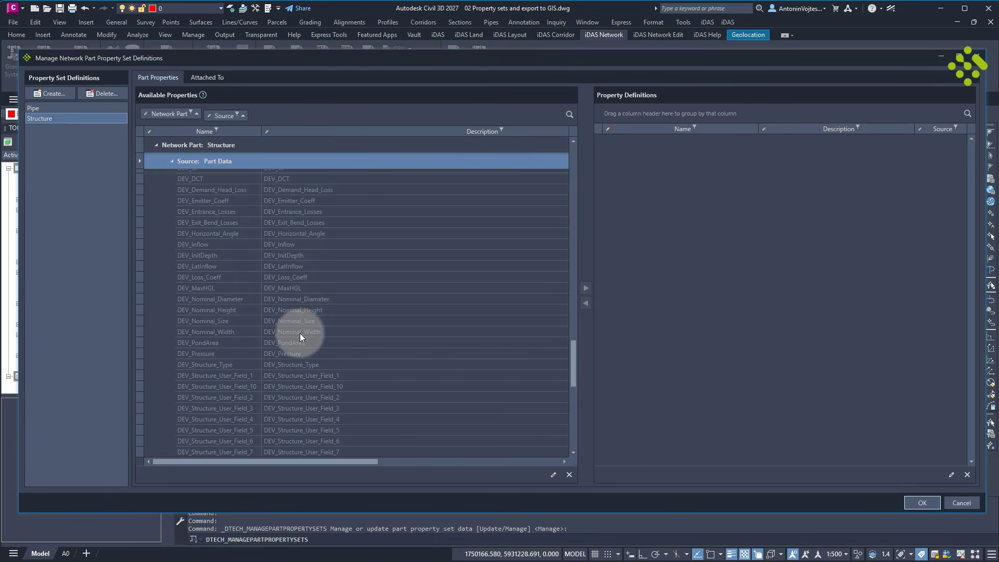
scroll(300, 334, "down", 5)
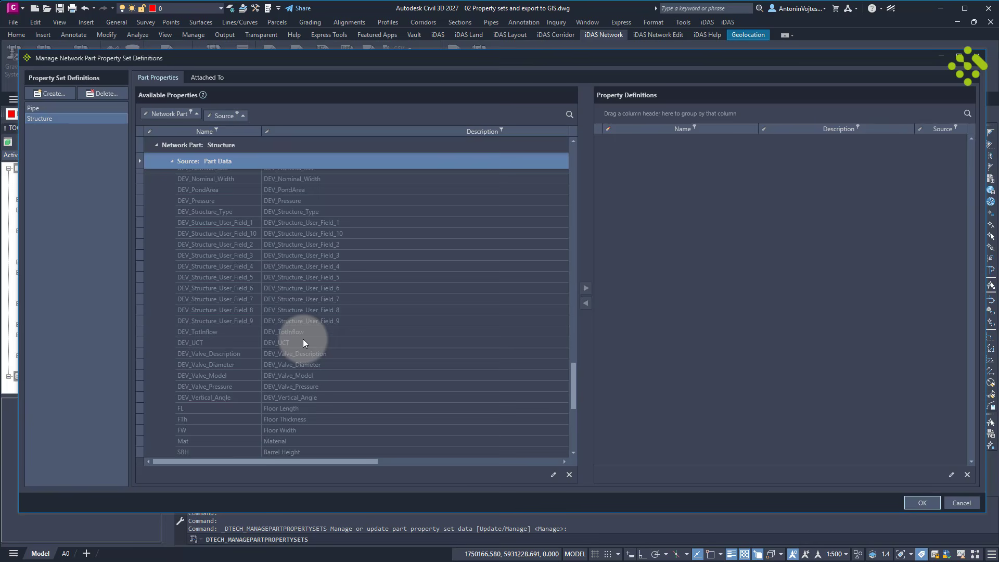
left_click(215, 332)
left_click(586, 288)
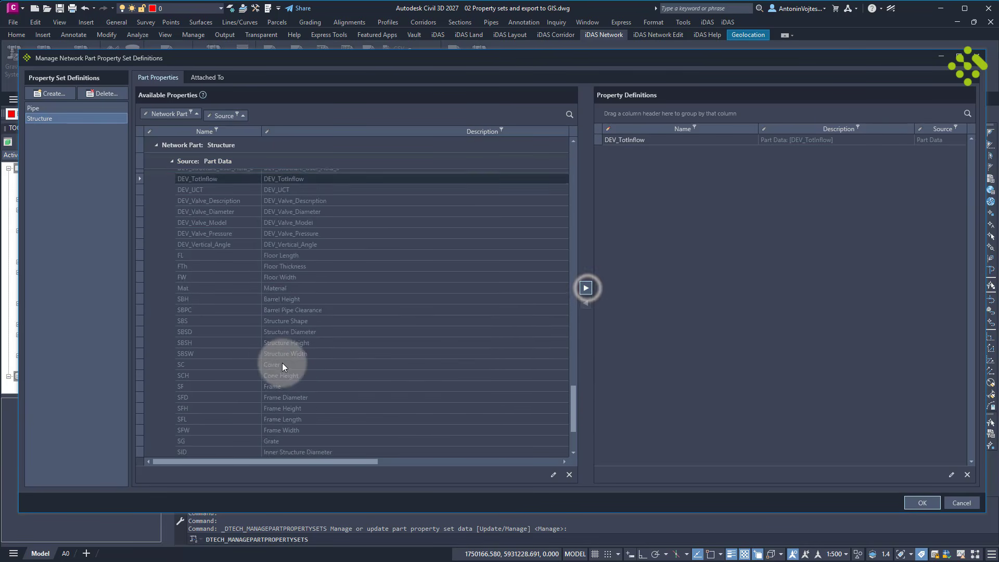
Add the Location_X, Location_Y and Location_Z part properties to the Structure property set.
scroll(282, 364, "down", 8)
left_click(172, 450)
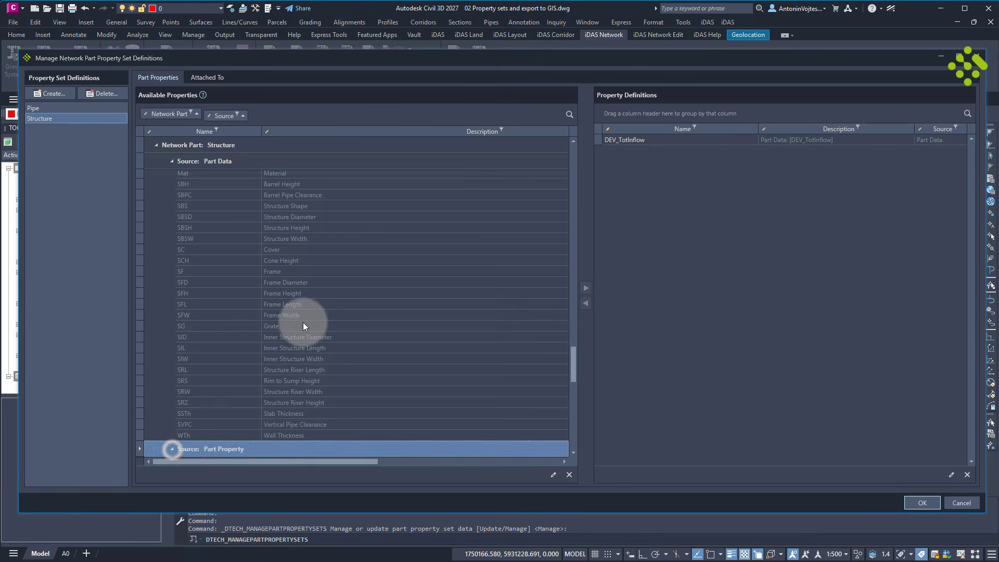
scroll(303, 323, "down", 10)
scroll(245, 339, "up", 6)
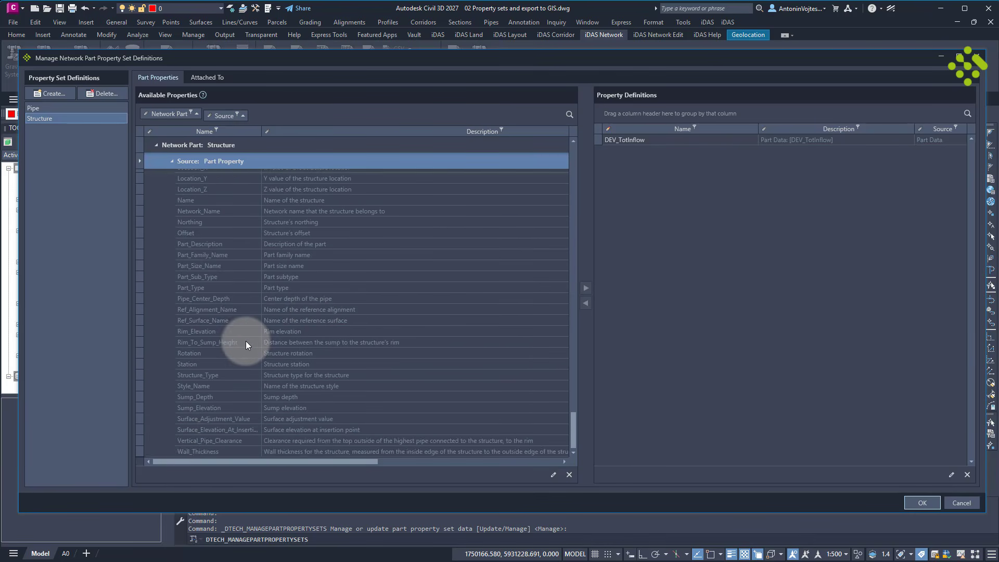
left_click_drag(203, 397, 207, 419)
left_click(586, 288)
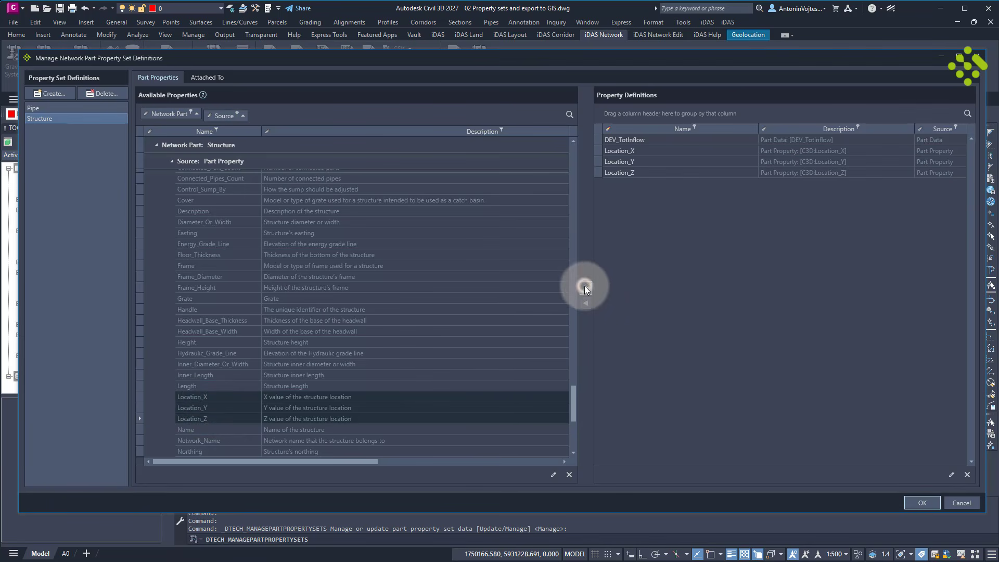
Attach the Structure property set to all parts in the Structure group and accept the property set definitions.
left_click(204, 77)
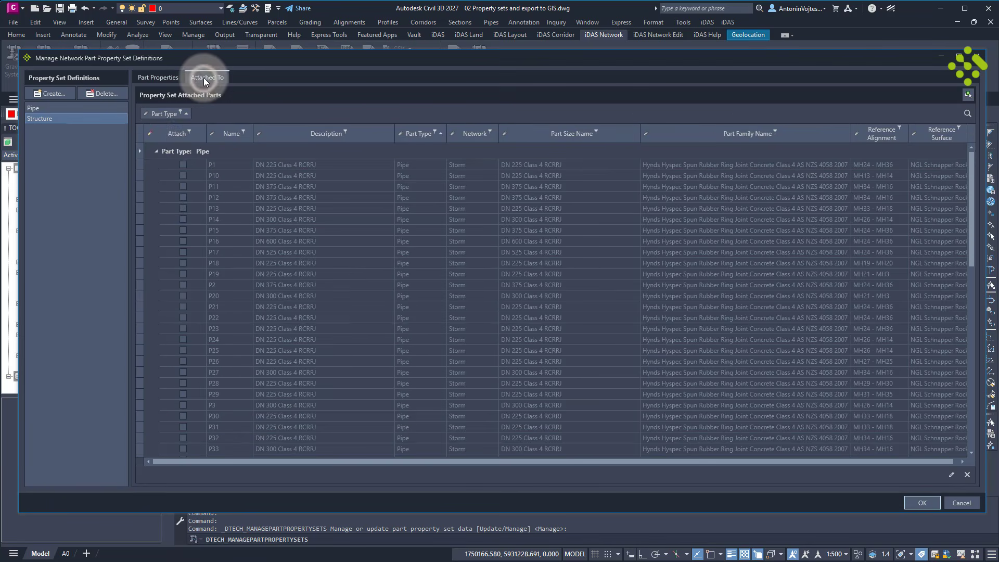
left_click(157, 150)
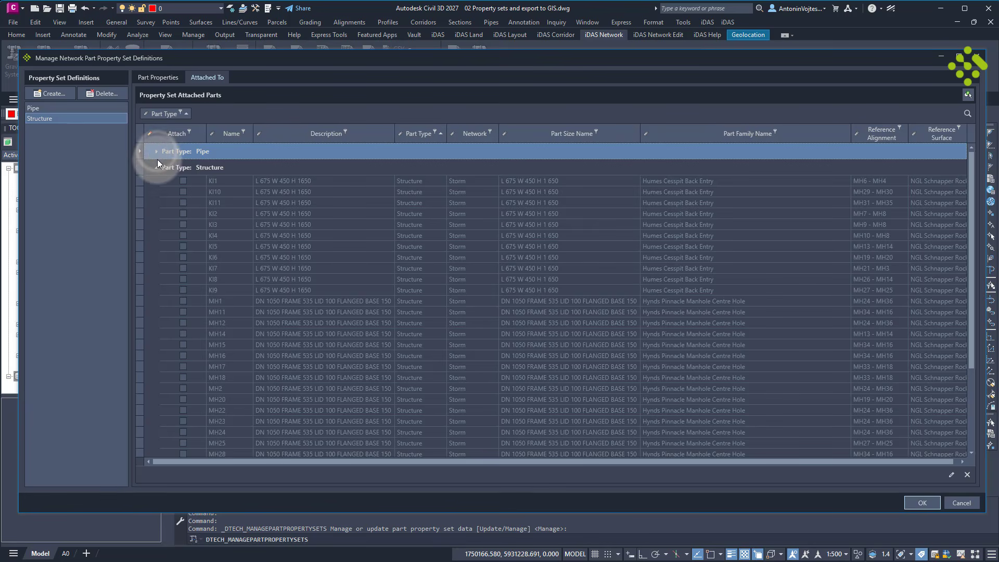
scroll(213, 352, "down", 5)
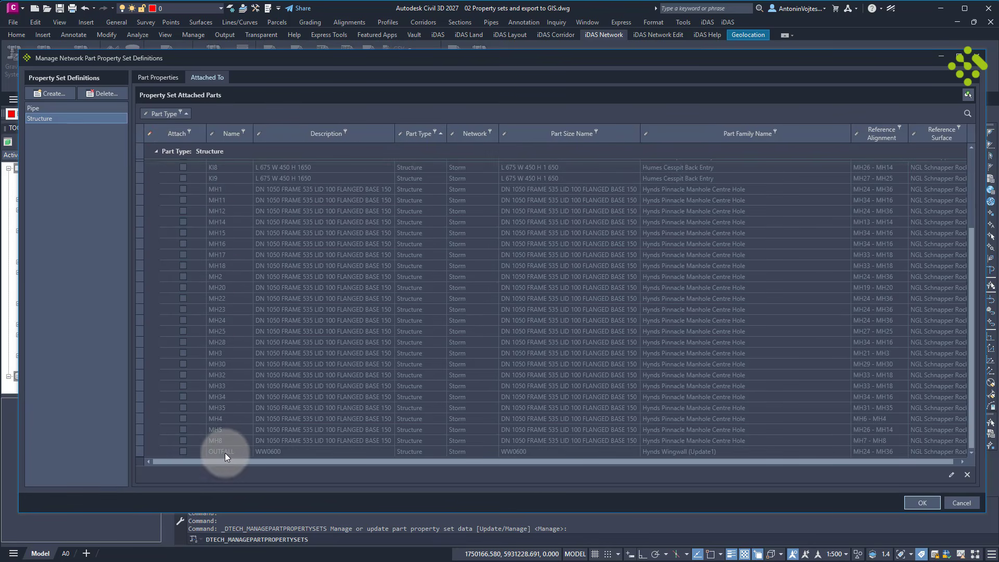
left_click(224, 454, "shift")
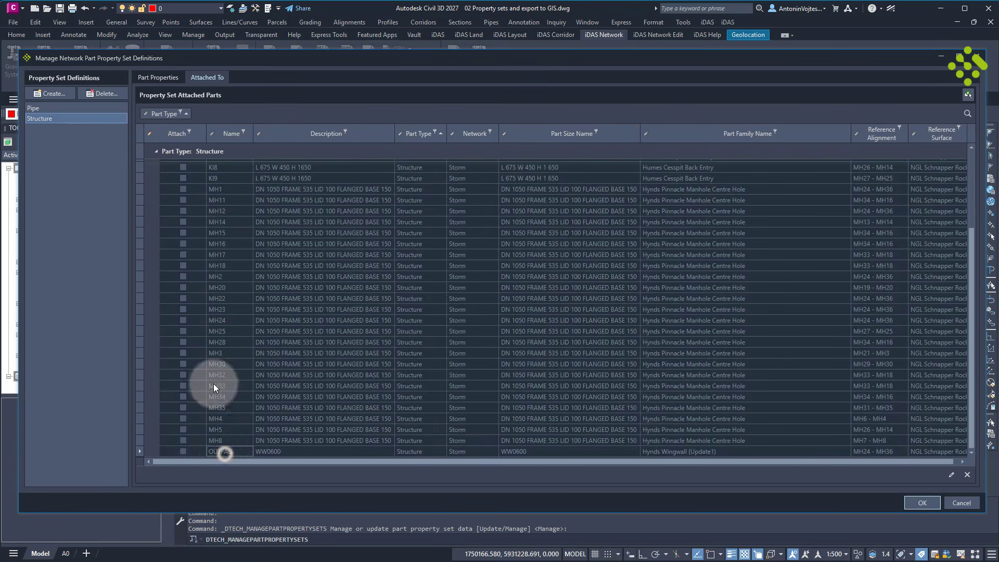
left_click(182, 440)
scroll(160, 330, "up", 1)
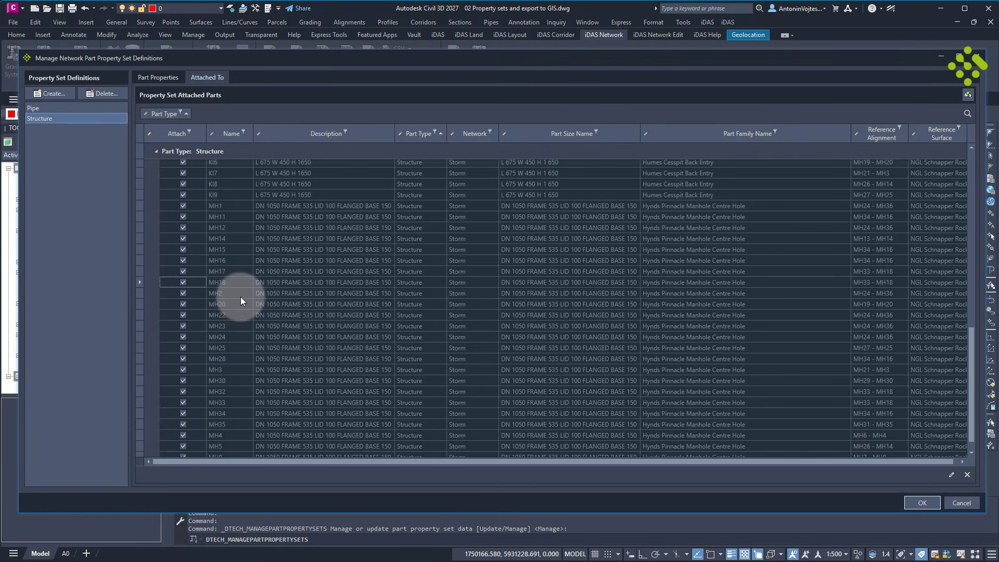
left_click(911, 502)
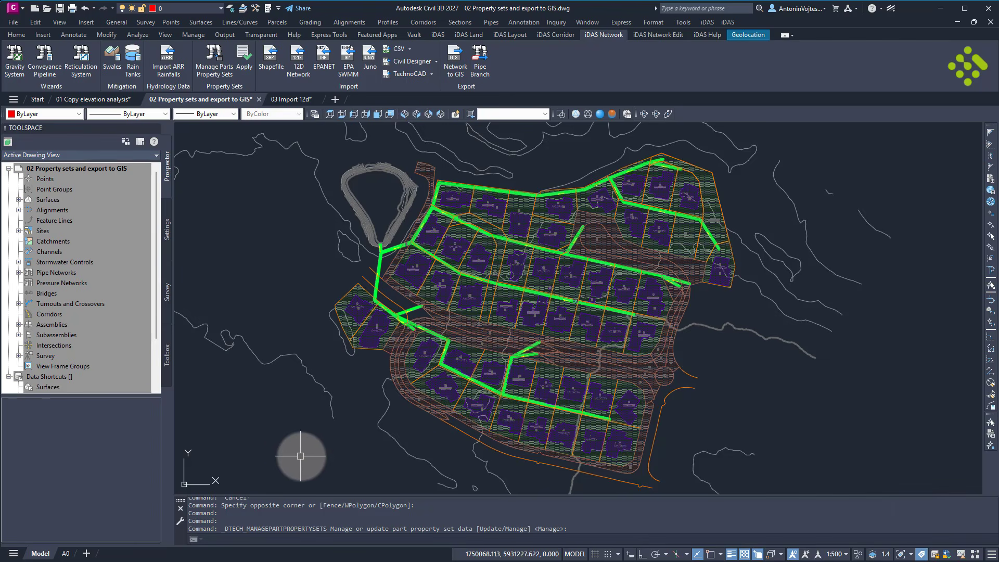
Examine the Pipe property set values in the extended data of the pipe just upstream of the outfall manhole, then deselect it.
scroll(393, 245, "up", 6)
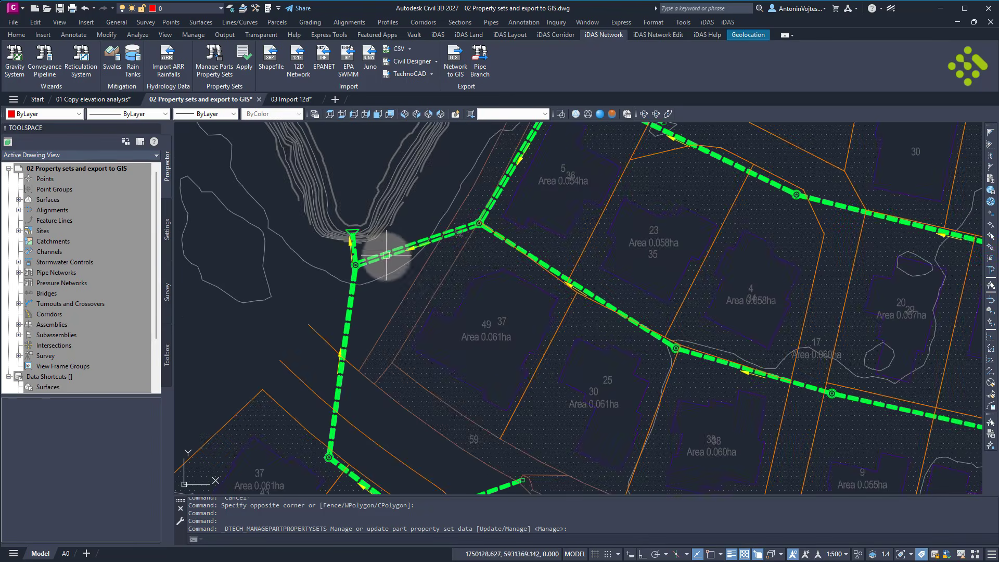
left_click(383, 256)
key("ctrl+1")
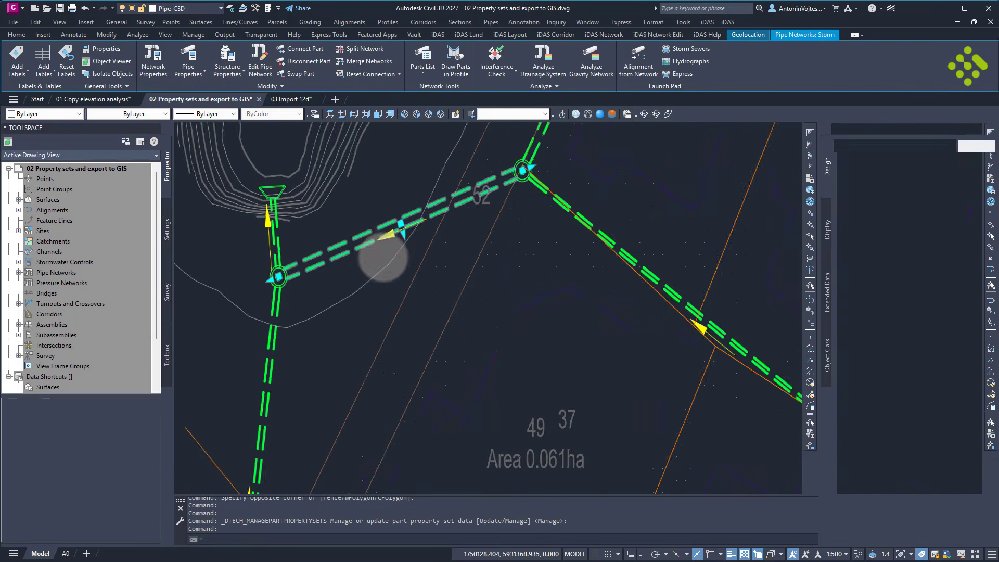
left_click(828, 291)
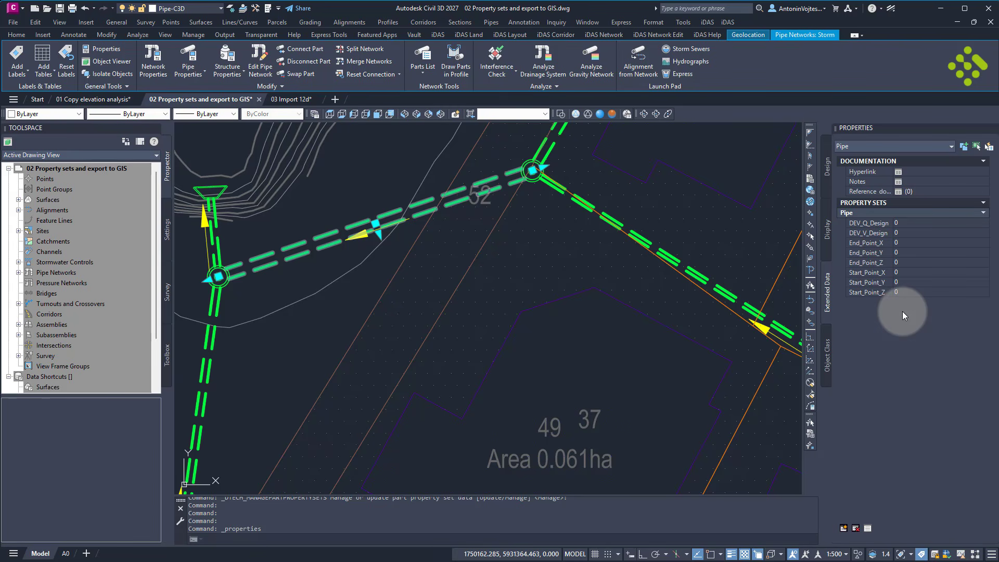
key("Escape")
key("Escape")
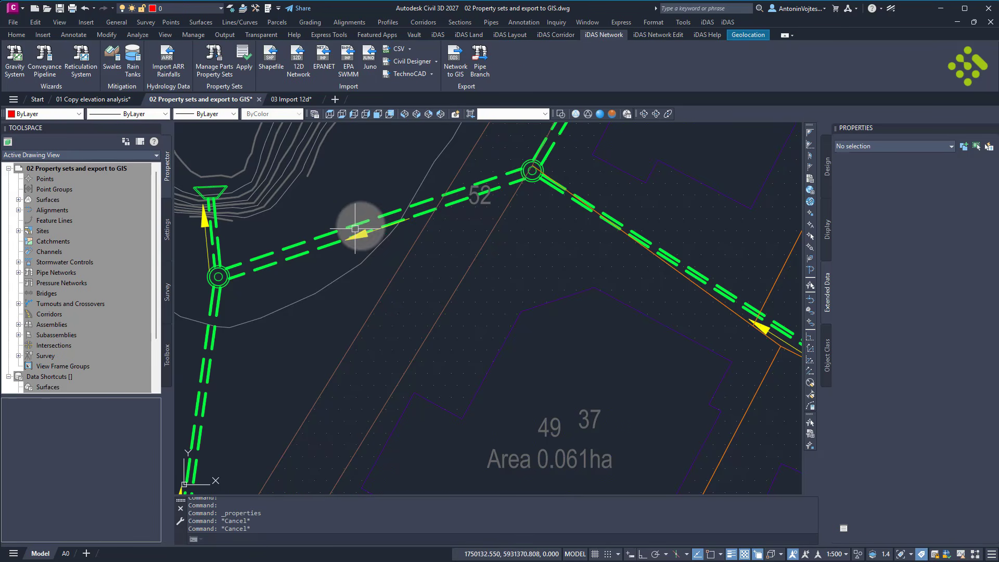
Update the part property set values for both the Pipe and Structure property sets.
left_click(215, 70)
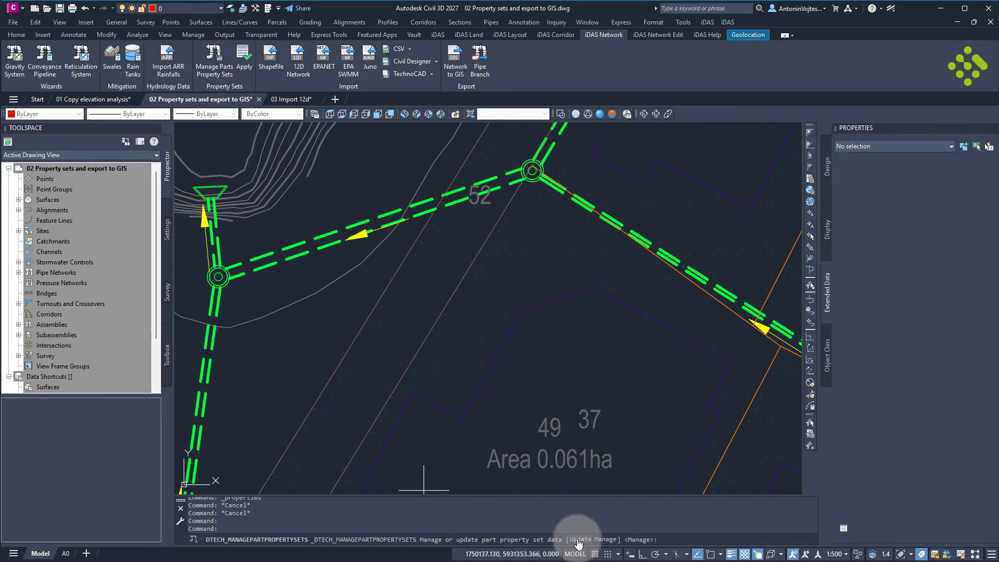
key("Return")
key("Return")
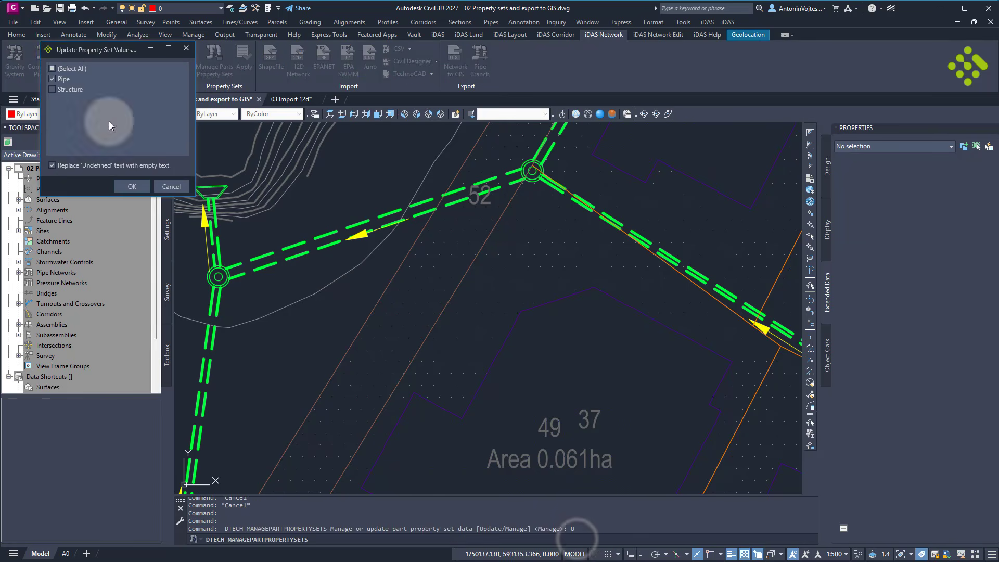
left_click(54, 90)
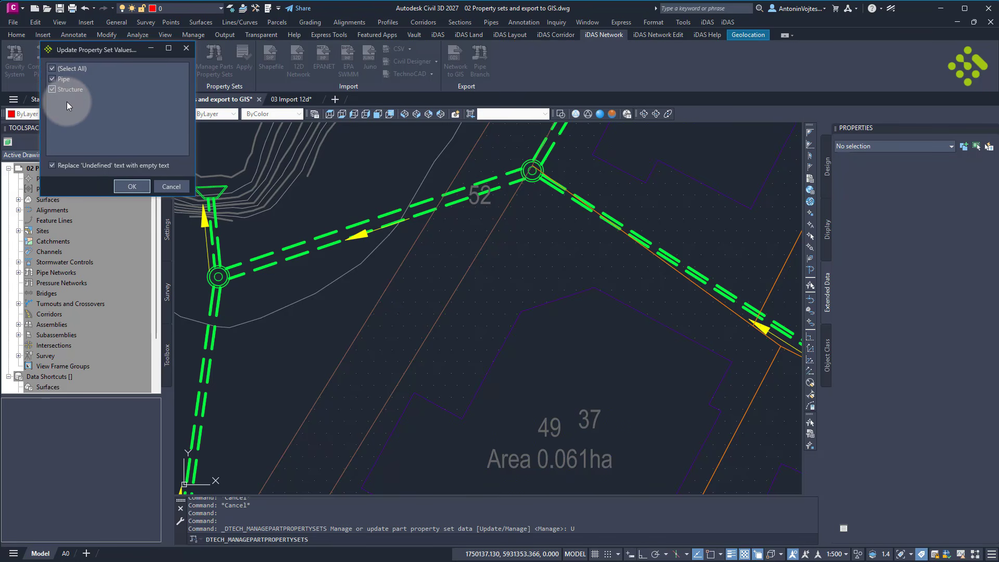
left_click(128, 188)
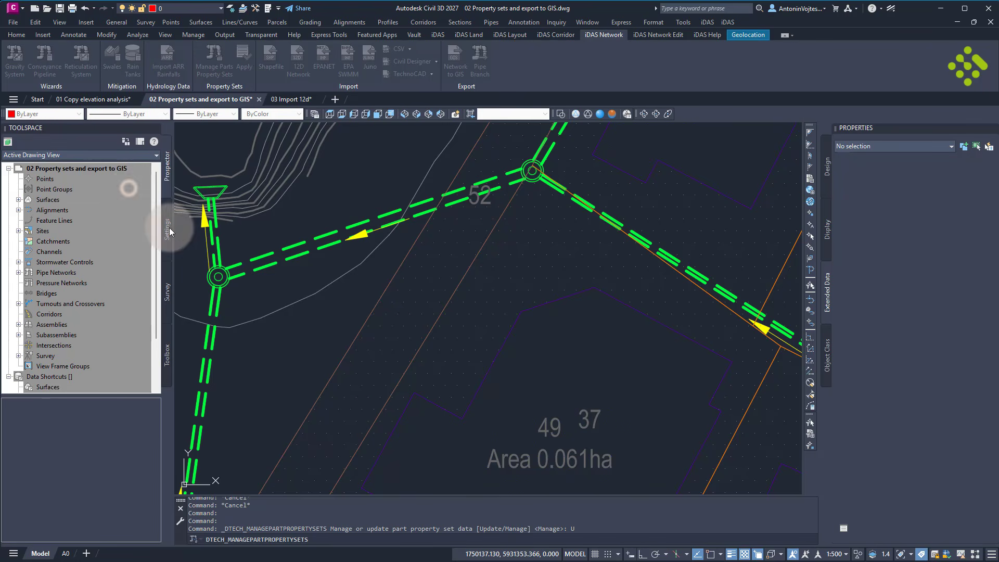
Examine the updated extended data of the pipe just upstream of the outfall manhole and of the manhole at its upstream end.
left_click(313, 269)
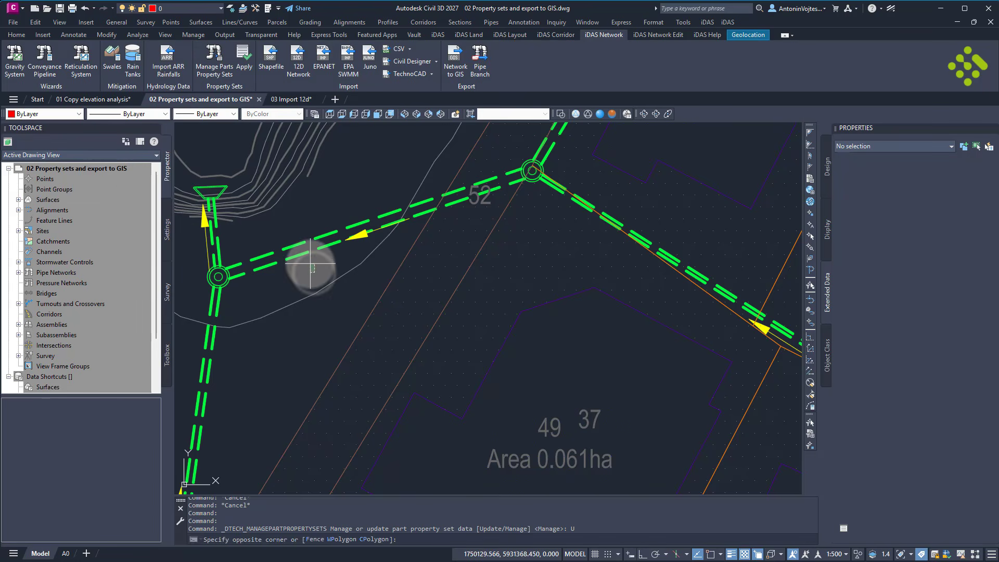
left_click(291, 263)
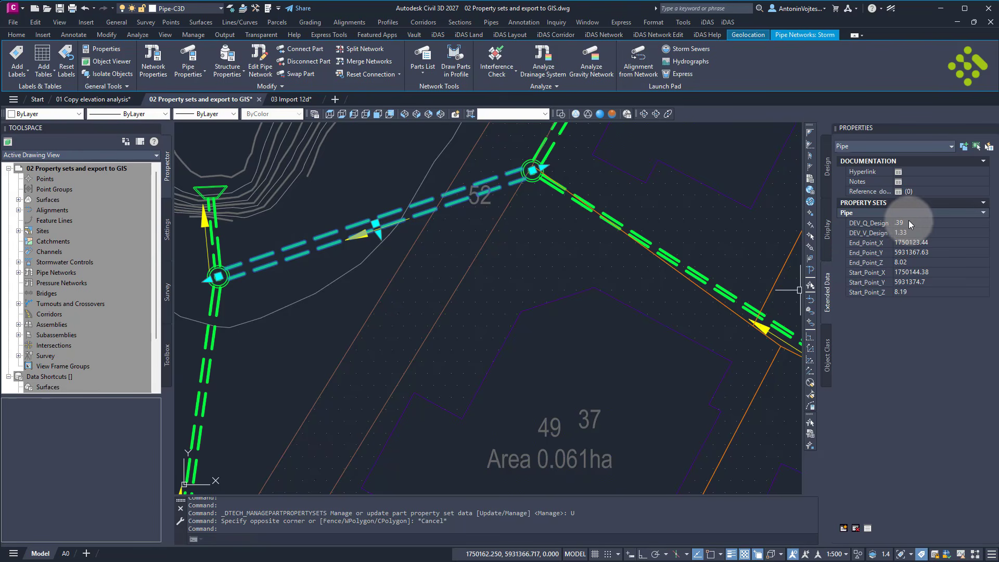
left_click(912, 243)
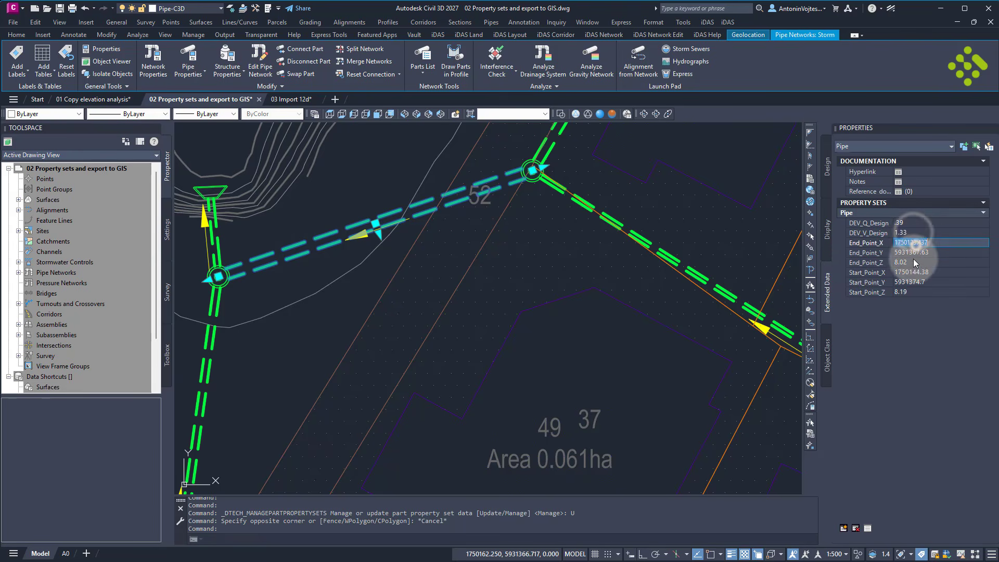
key("Escape")
scroll(478, 208, "up", 3)
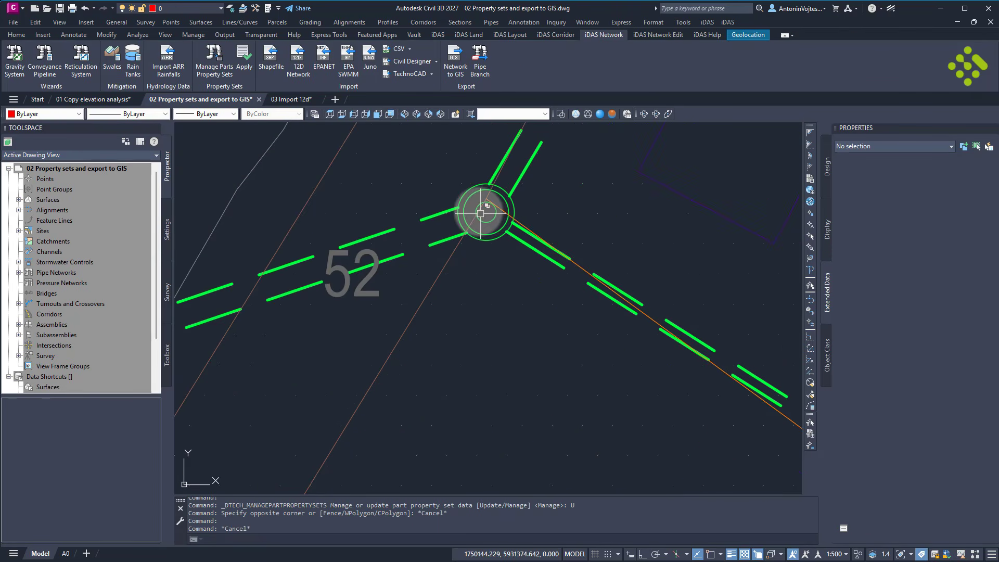
left_click(467, 191)
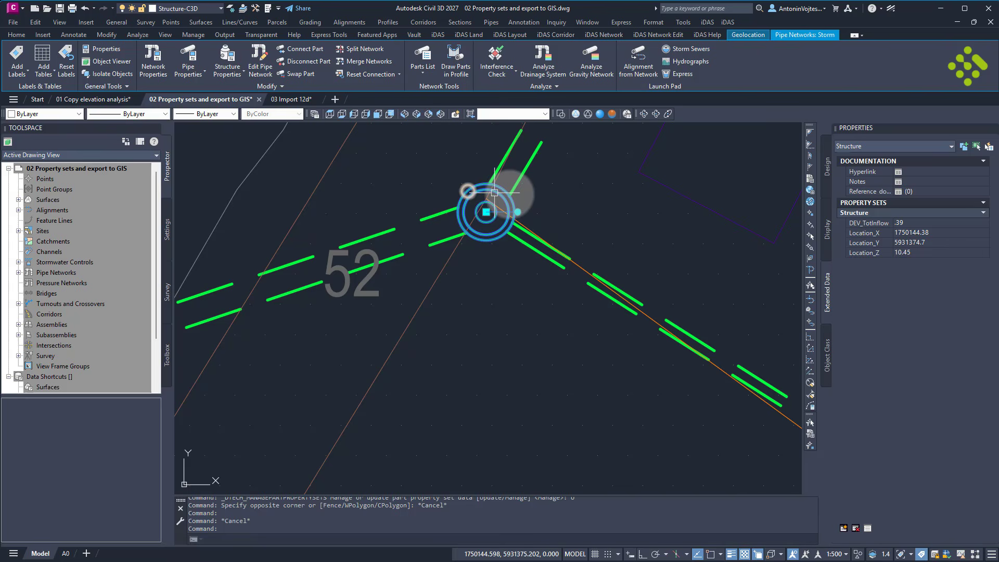
left_click(908, 224)
left_click(909, 233)
left_click(909, 244)
key("Escape")
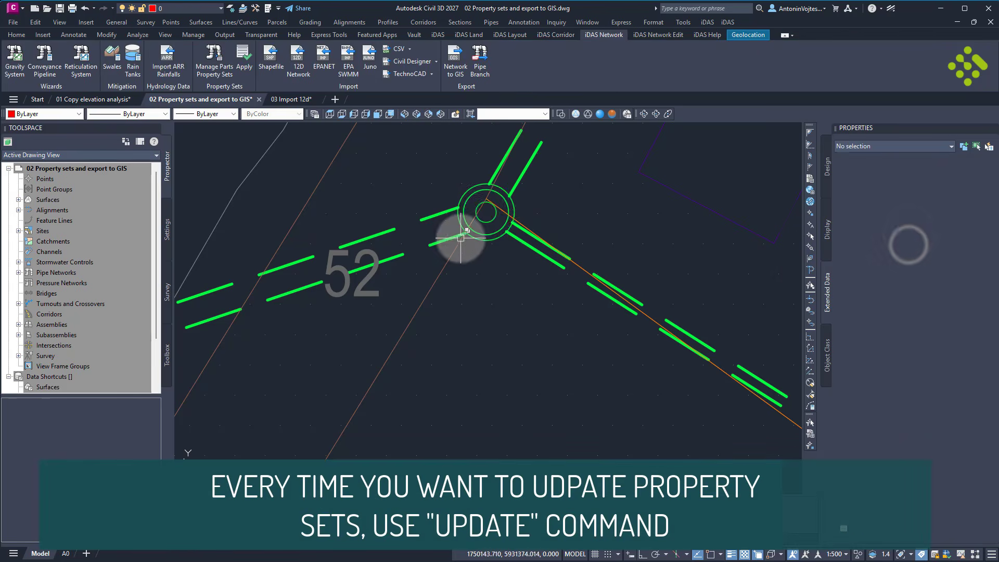
scroll(460, 238, "down", 8)
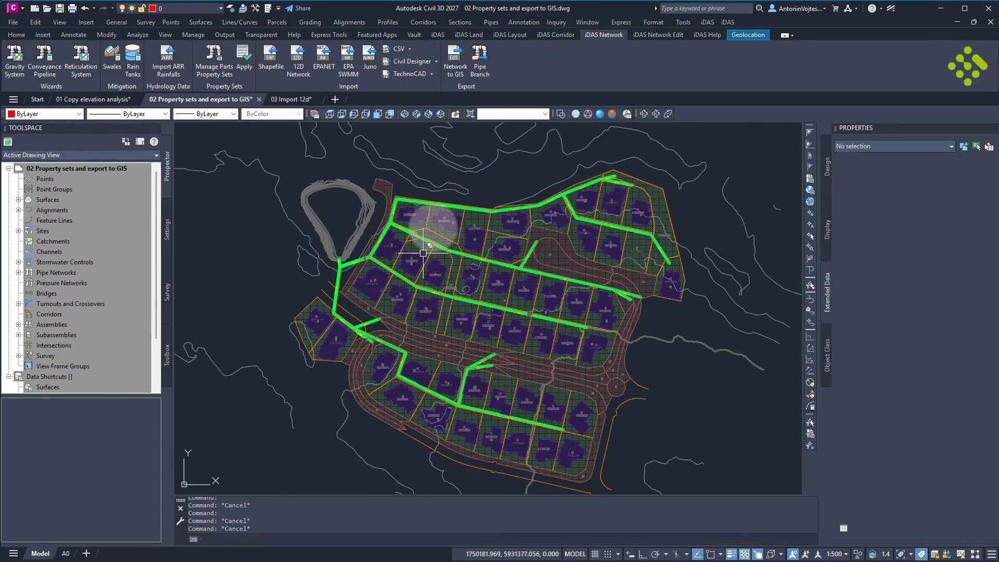
left_click(438, 34)
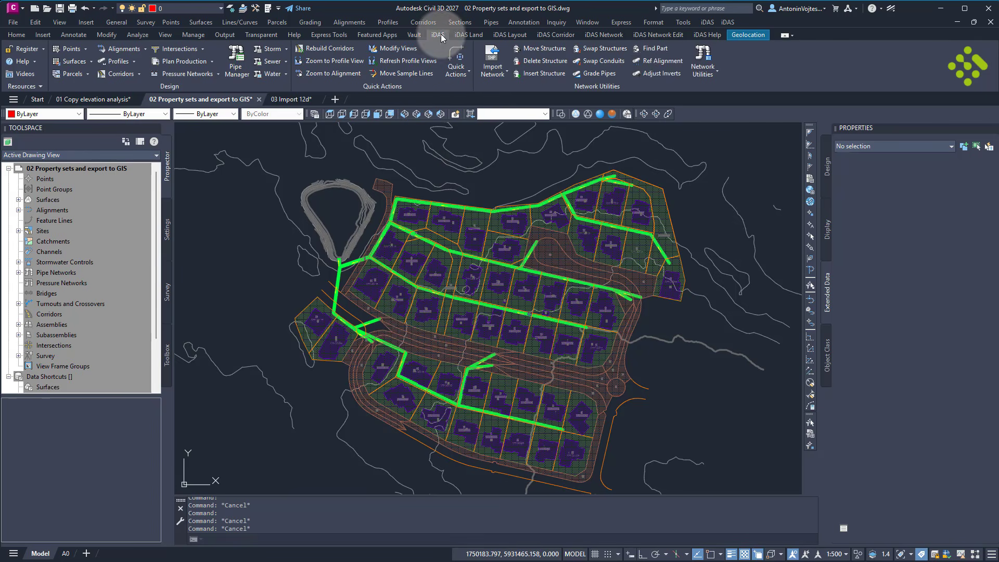
left_click(703, 68)
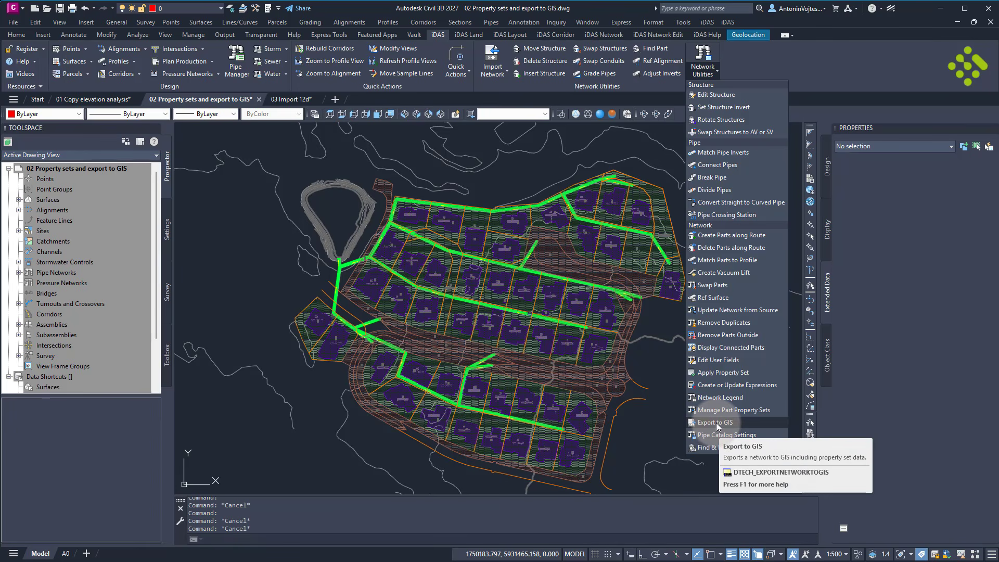
key("Escape")
key("Escape")
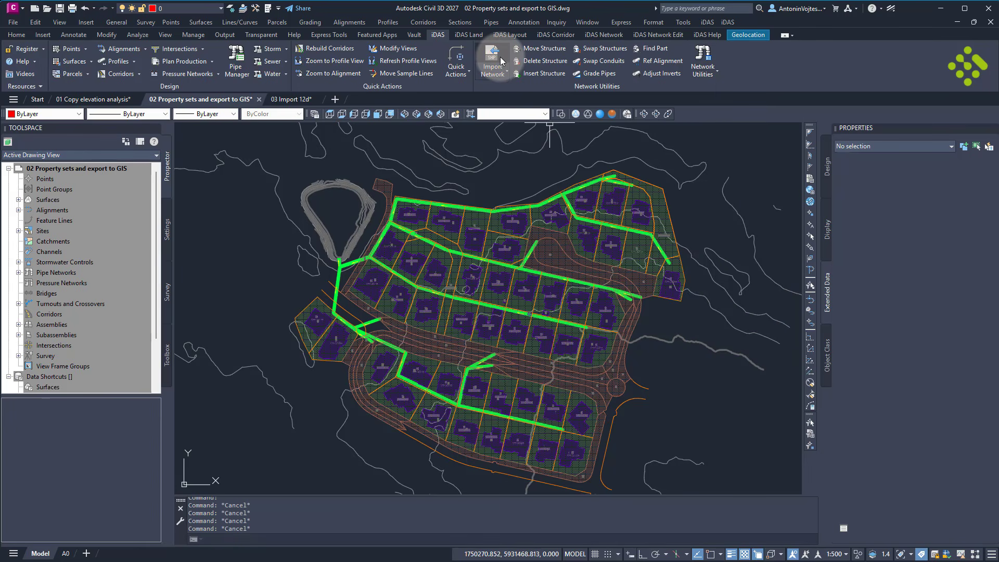
Start exporting the network to GIS and select all pipes and structures in the subdivision plan.
left_click(596, 35)
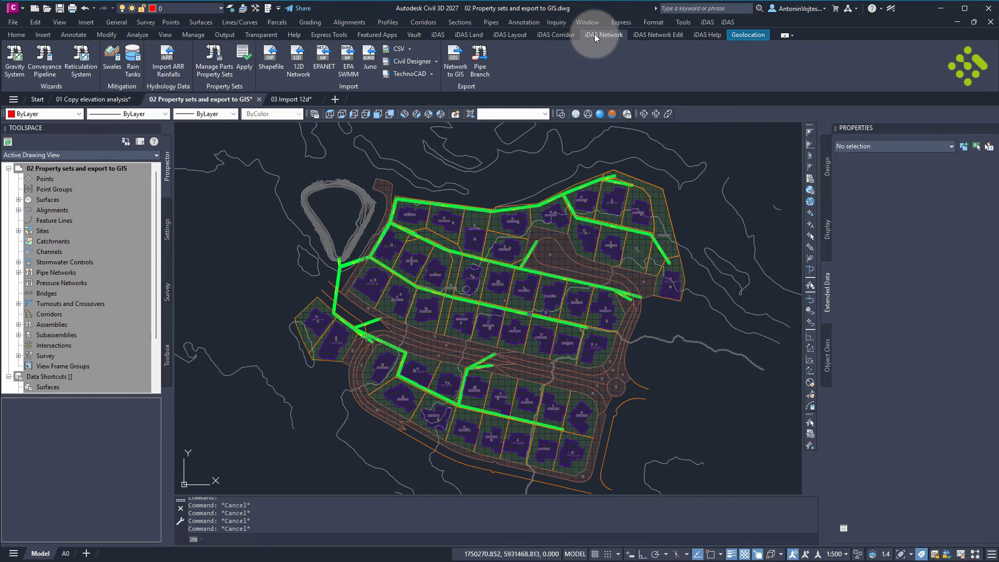
left_click(456, 67)
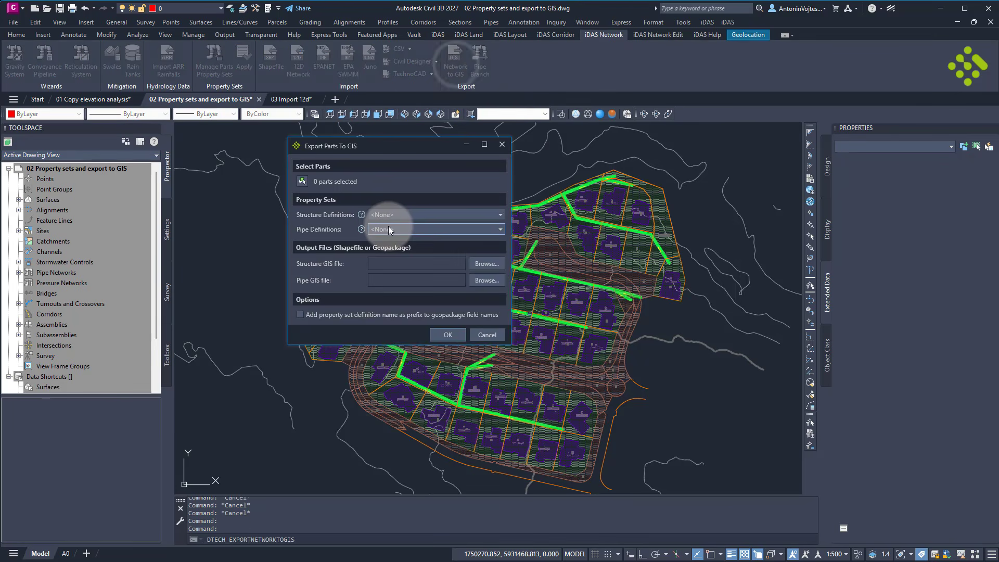
left_click(302, 181)
scroll(395, 276, "down", 5)
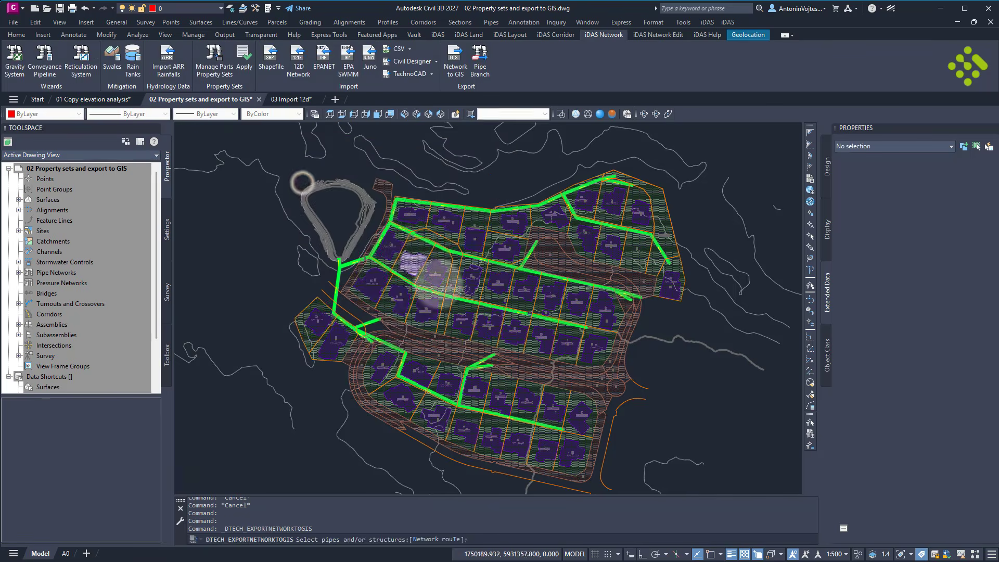
left_click(252, 161)
left_click(605, 458)
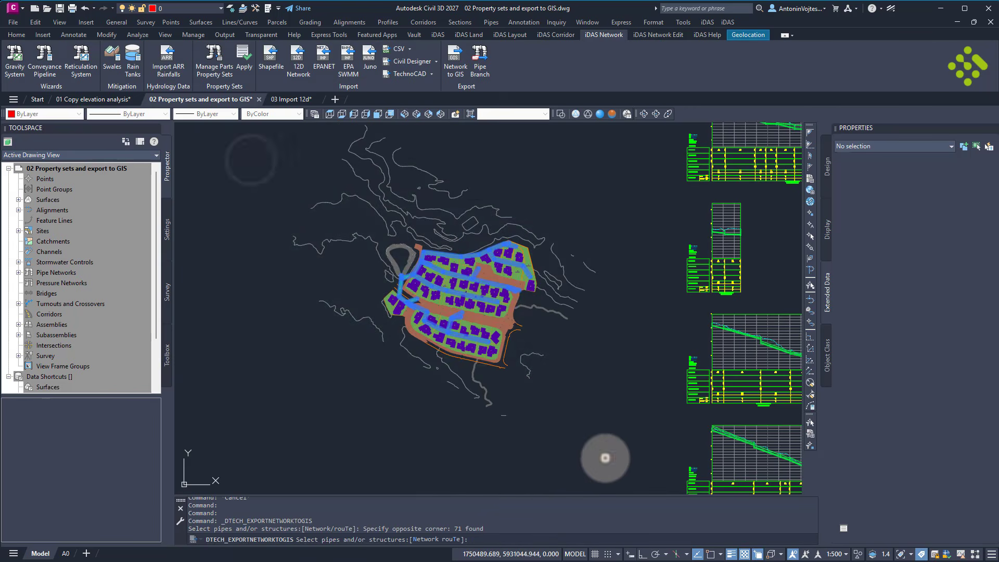
key("Return")
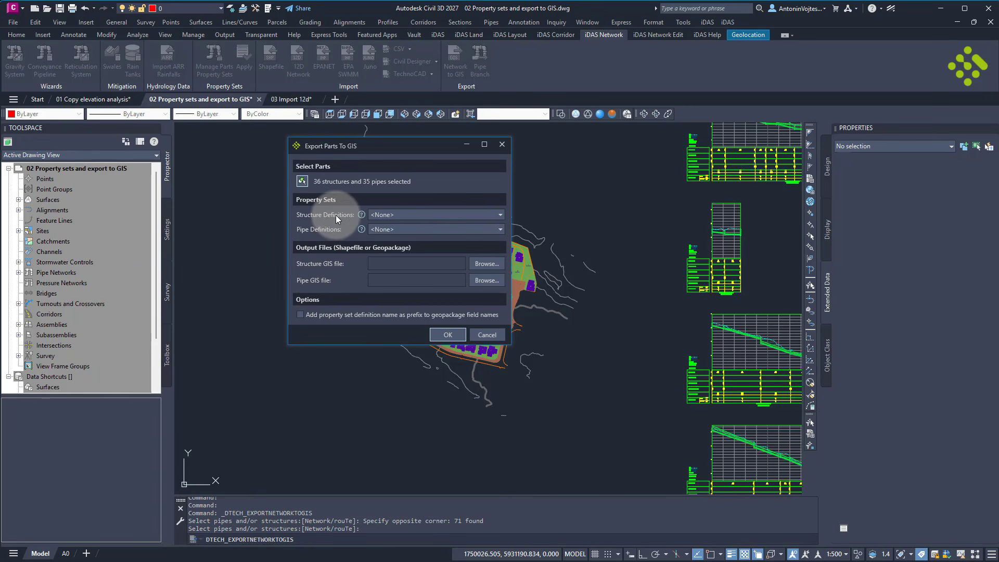
Set the export's structure definitions to the Structure property set and its pipe definitions to the Pipe property set.
left_click(401, 214)
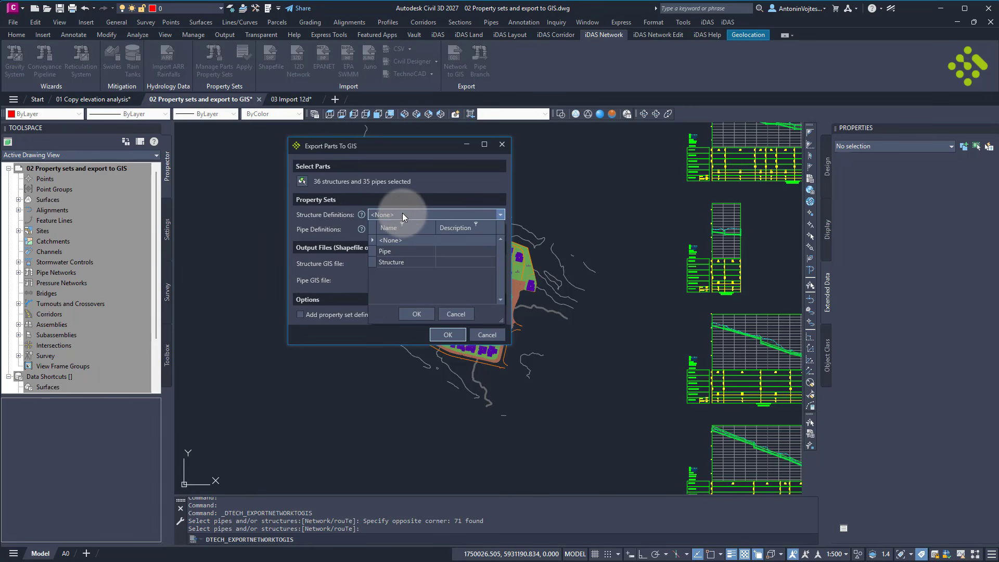
left_click(392, 264)
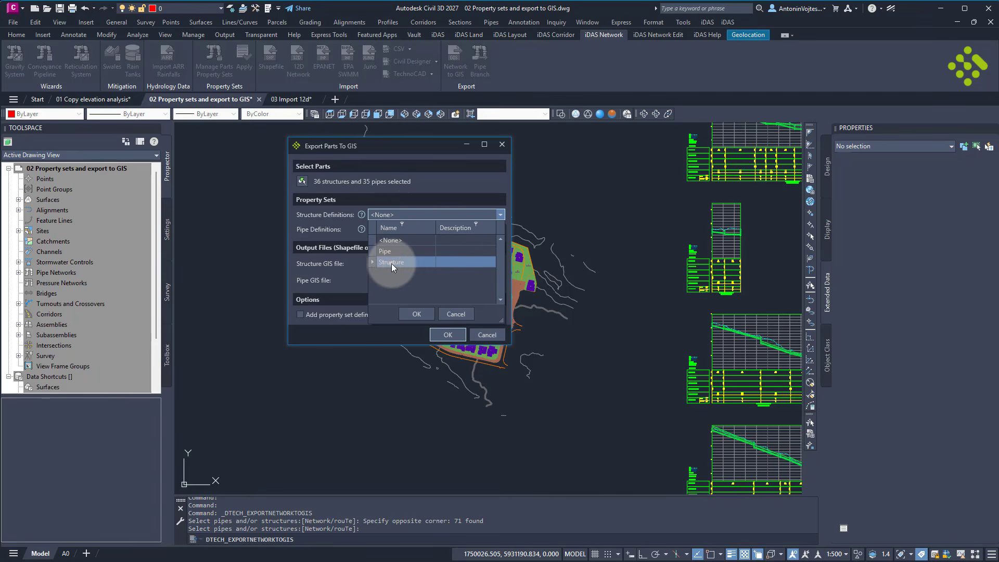
left_click(415, 314)
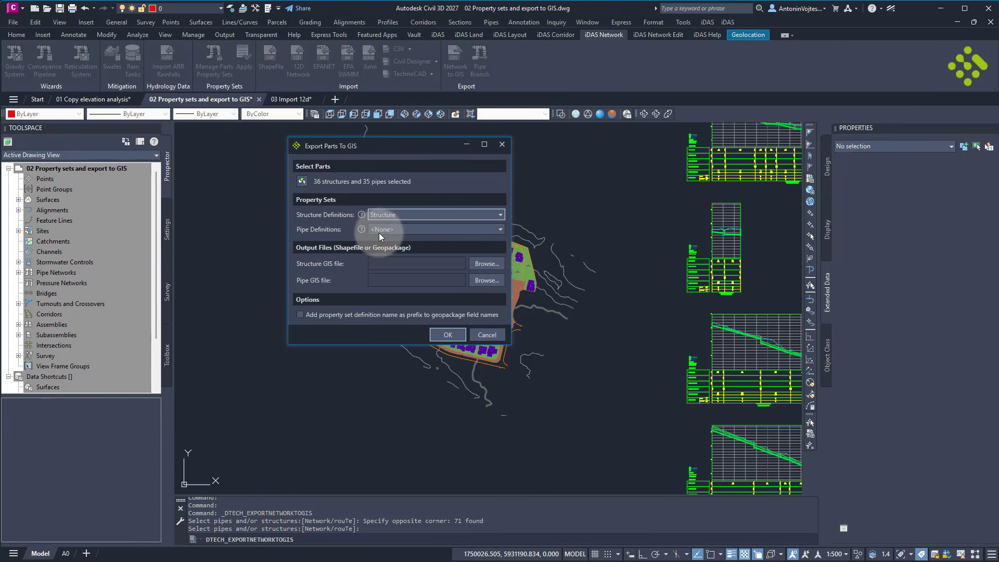
left_click(401, 230)
left_click(386, 265)
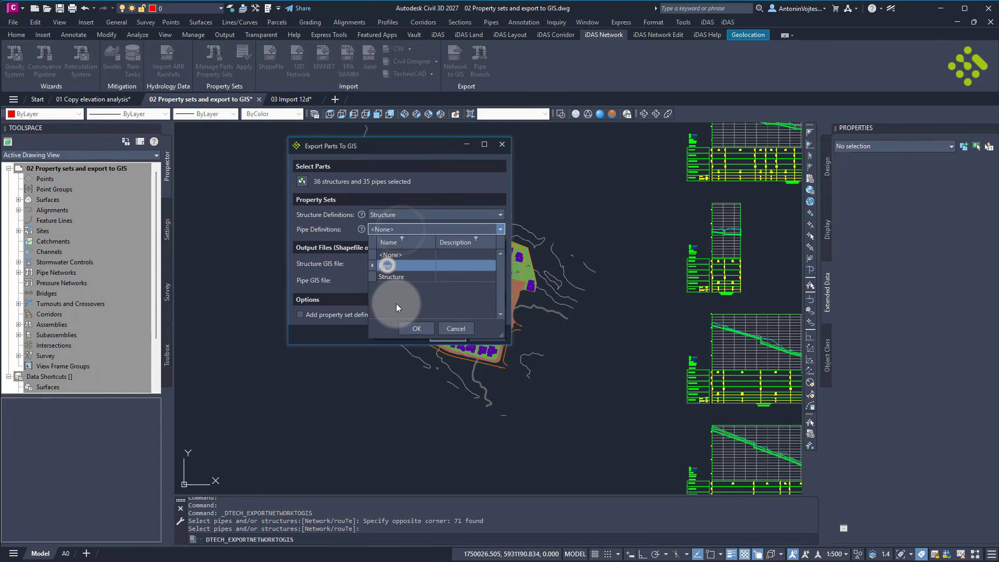
left_click(410, 329)
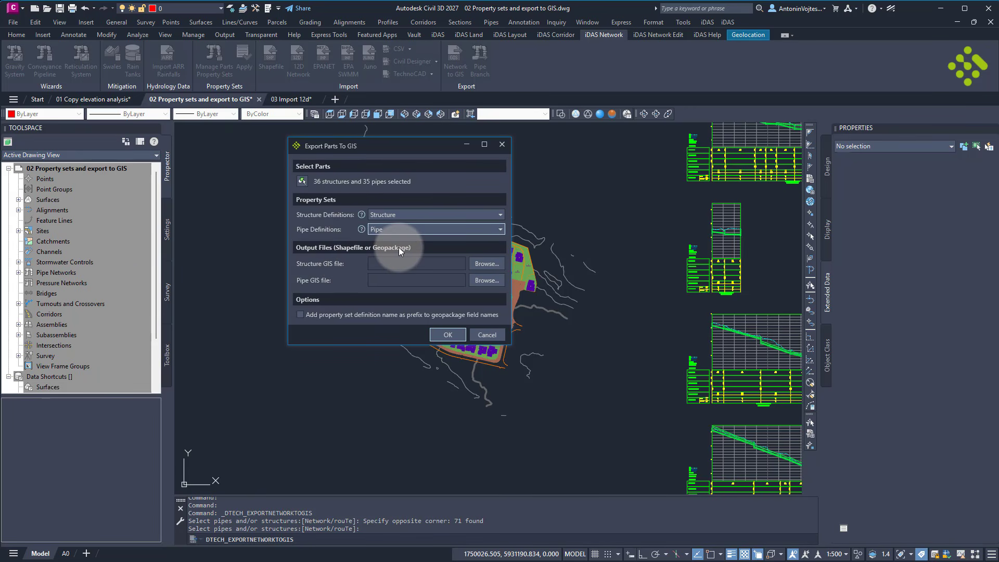
Set the structure output to a GPKG file named Str on the Desktop.
left_click(474, 264)
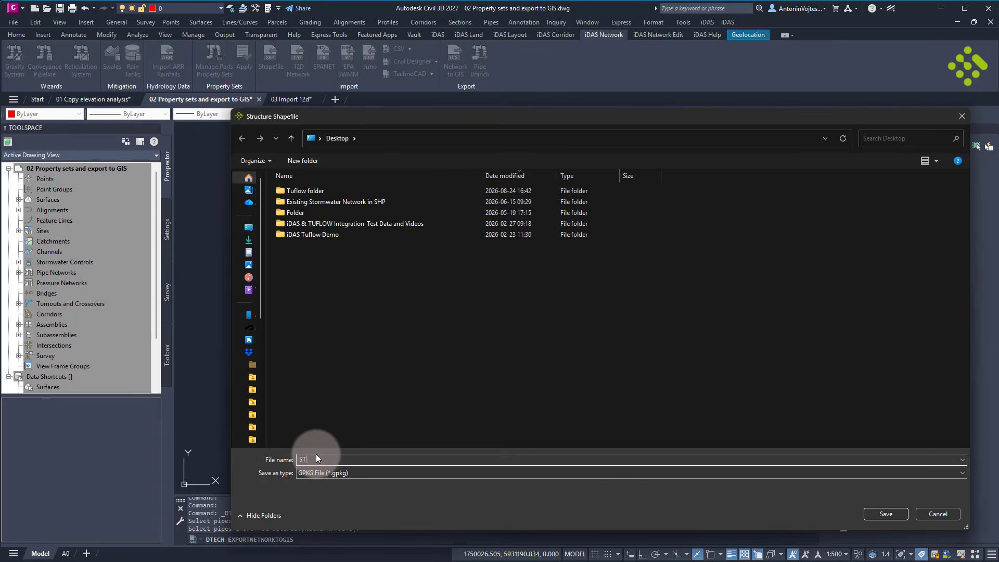
left_click(352, 473)
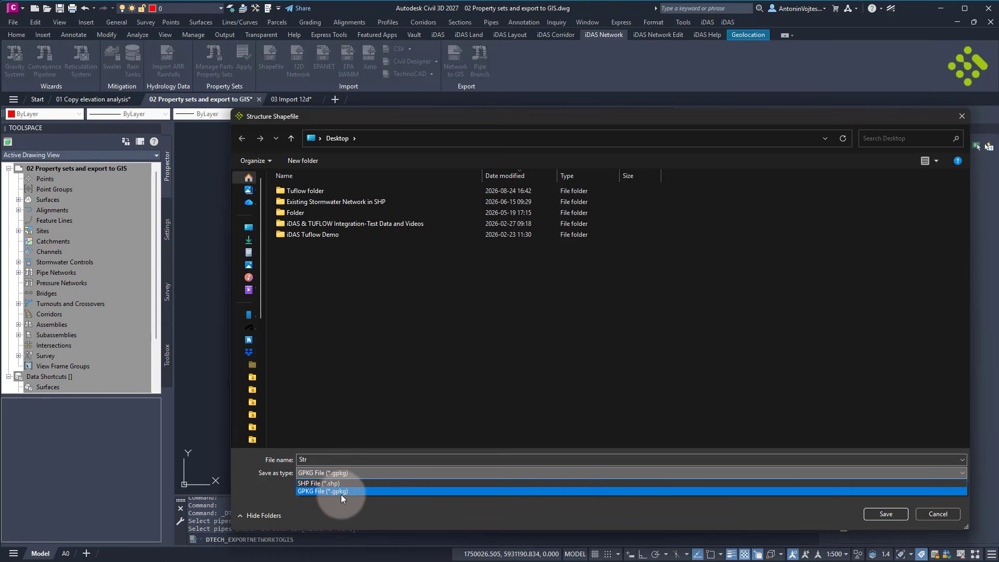
left_click(888, 516)
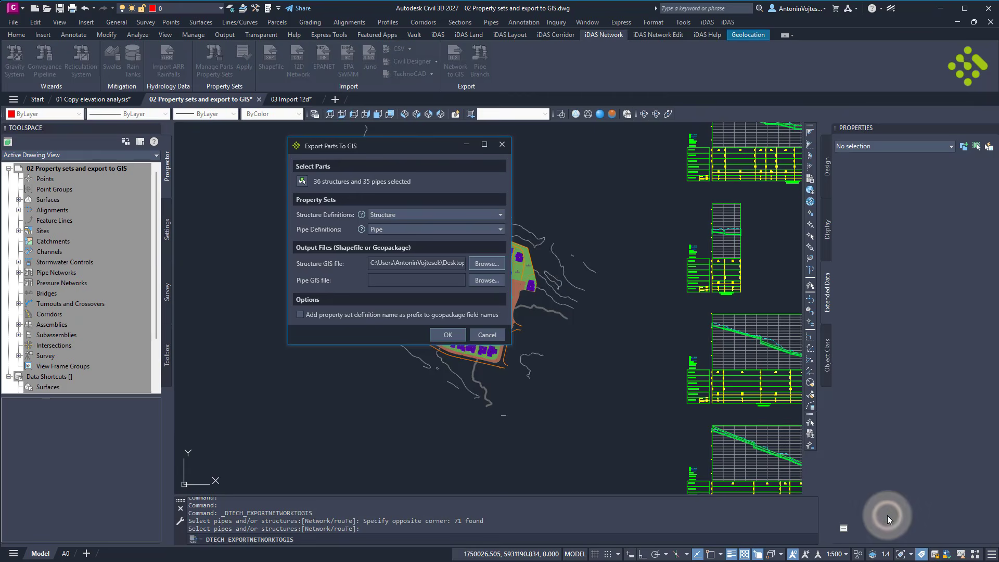
Set the pipe output to a GPKG file named Pipe on the Desktop and run the export.
left_click(486, 280)
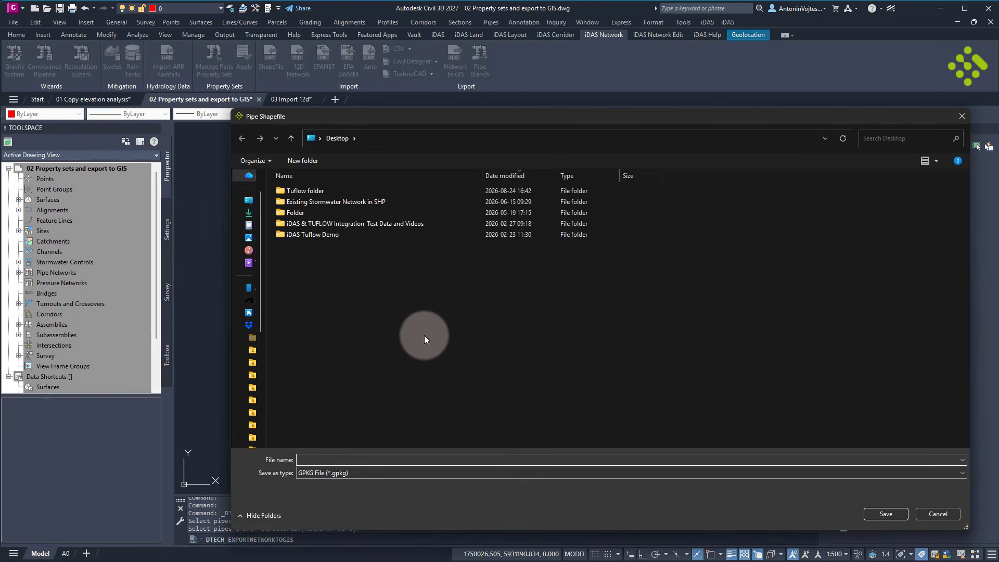
type("Pipe")
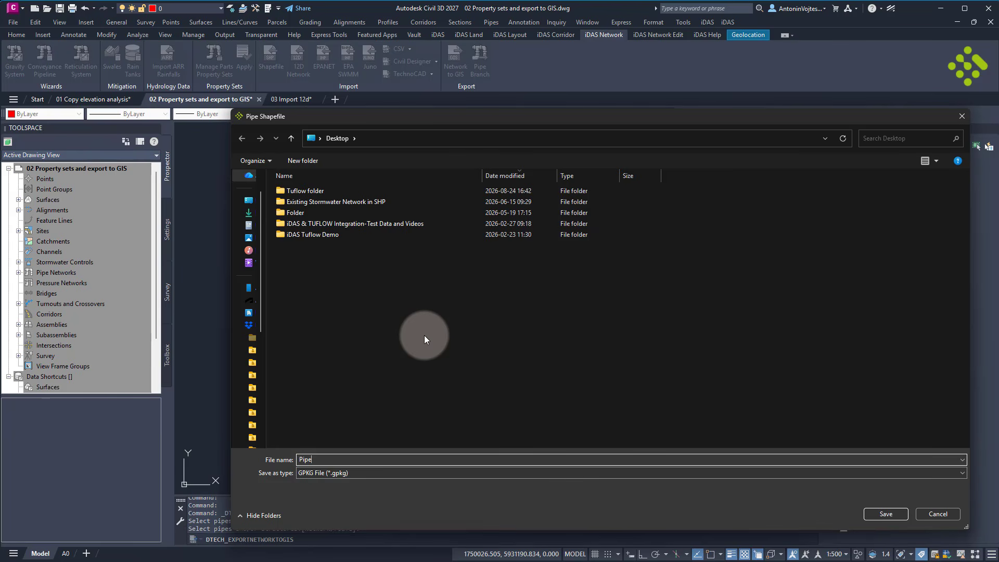
left_click(879, 517)
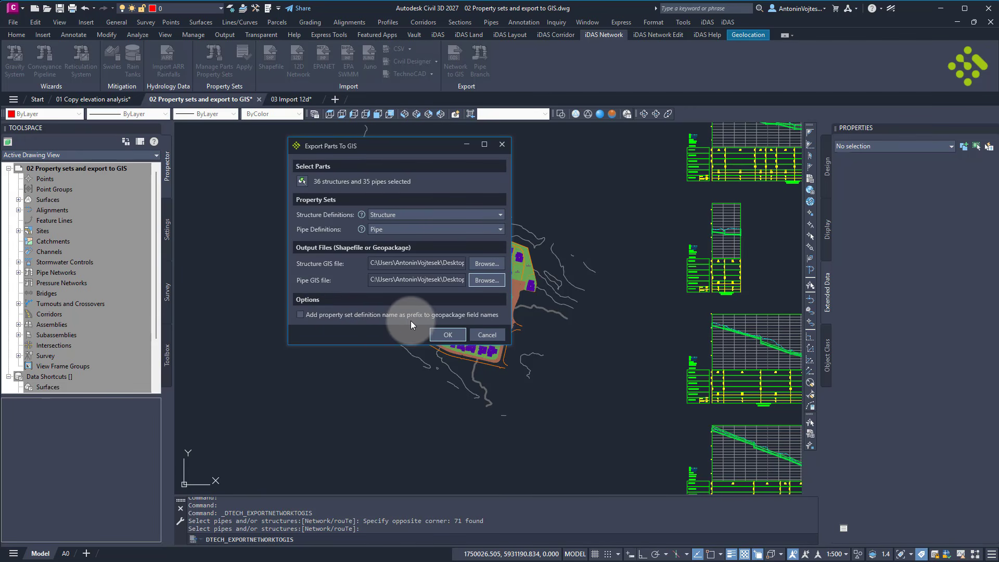
left_click(445, 333)
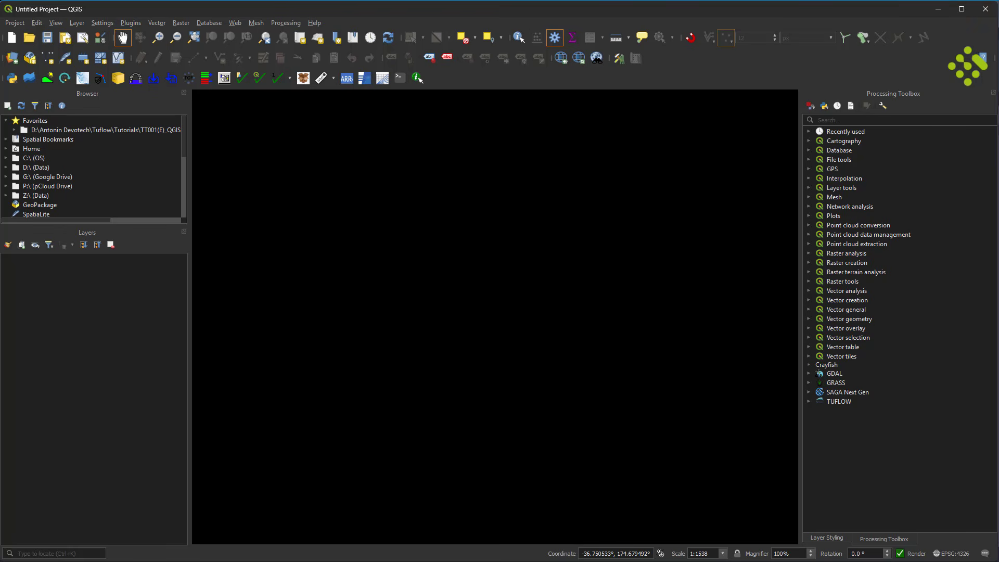
Switch to QGIS and add the Pipe layer from Pipe.gpkg and the Structure layer from Str.gpkg to the new project.
left_click_drag(1, 200, 517, 316)
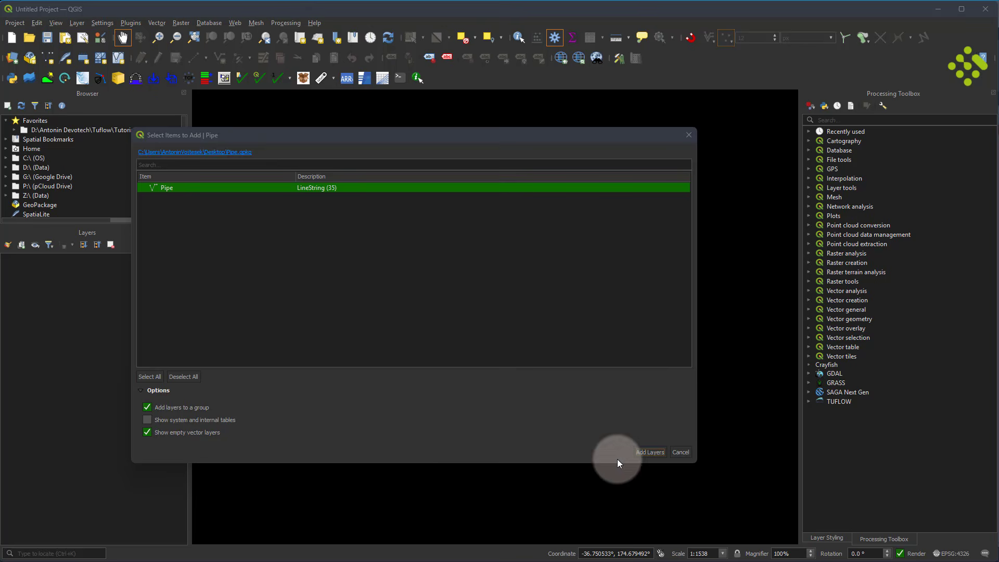
left_click(644, 451)
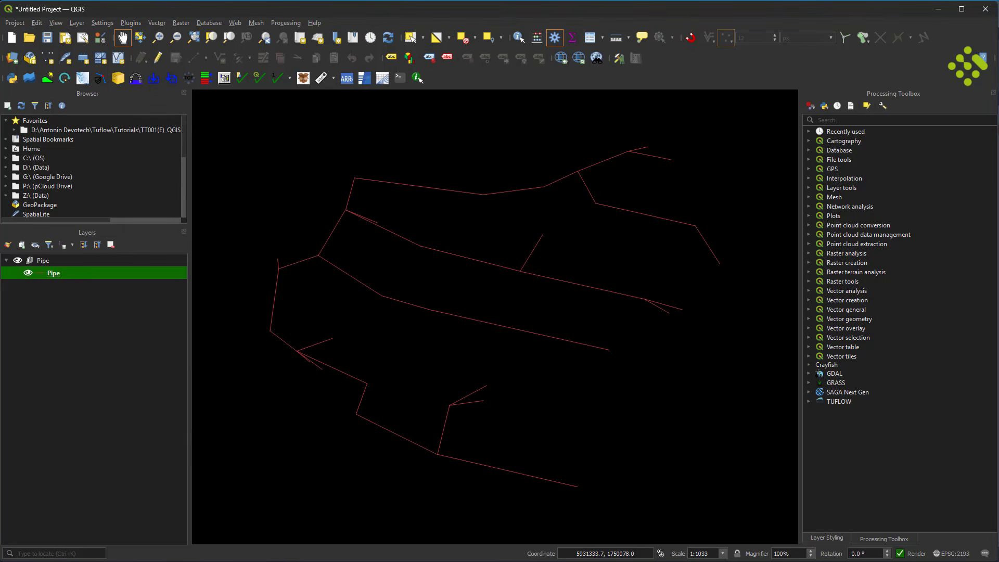
left_click_drag(1, 333, 585, 419)
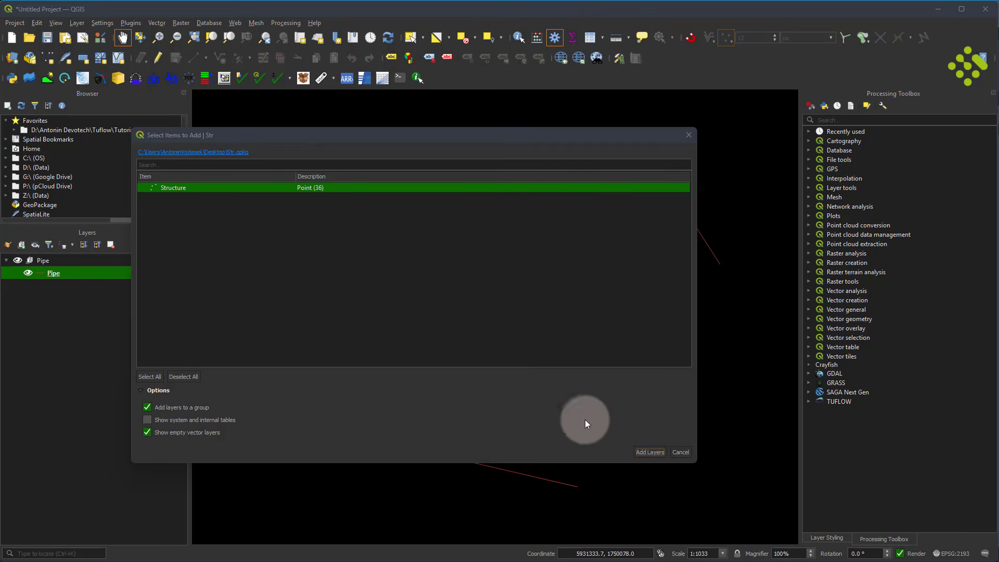
left_click(656, 455)
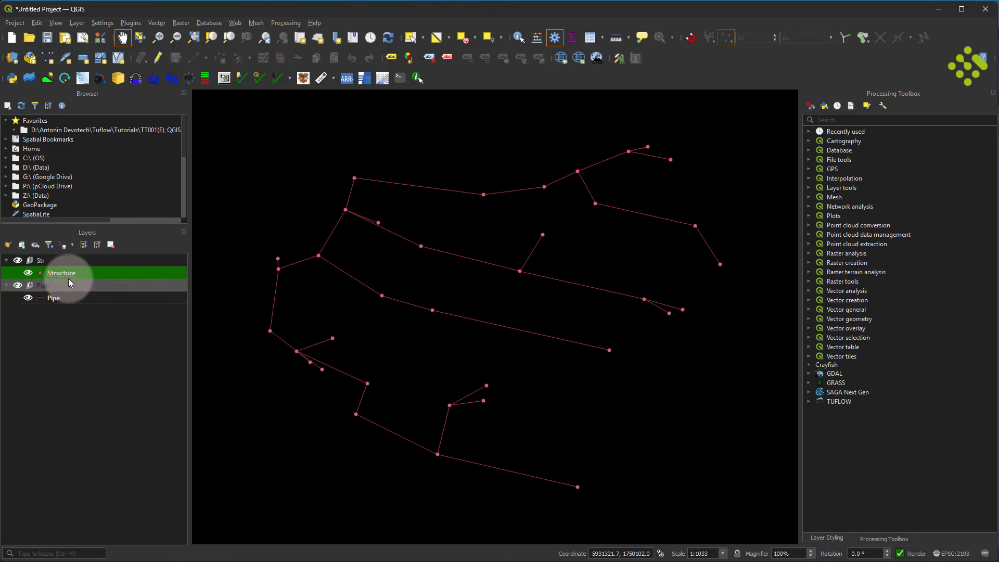
Examine the attribute tables of the Structure layer and the Pipe layer, closing each one after viewing.
right_click(72, 274)
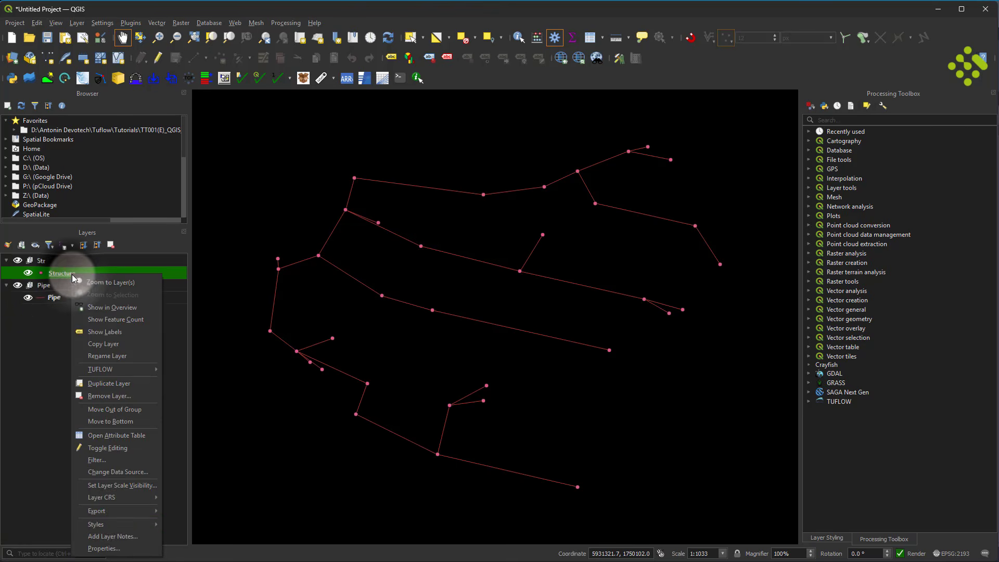
left_click(125, 437)
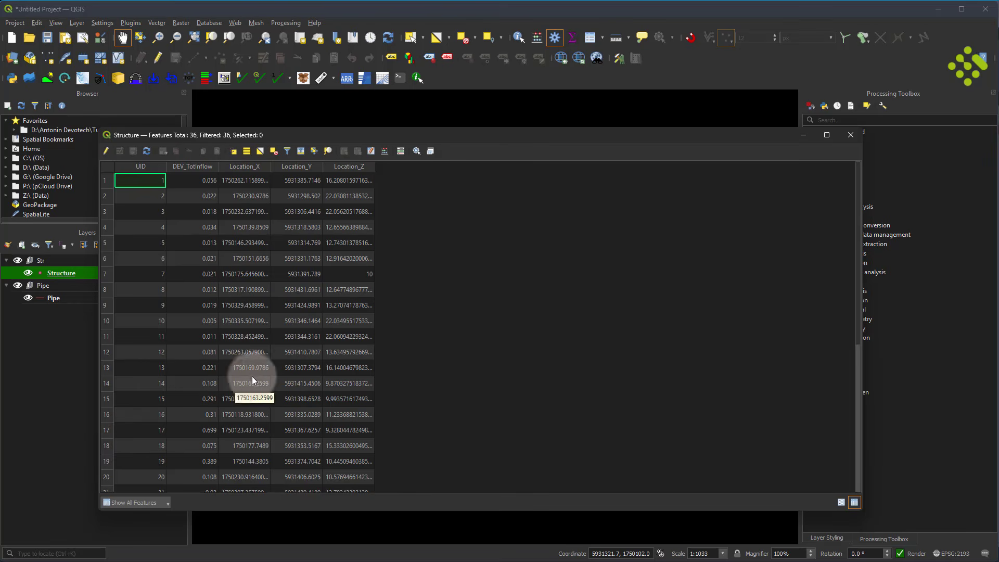
left_click(850, 134)
right_click(63, 298)
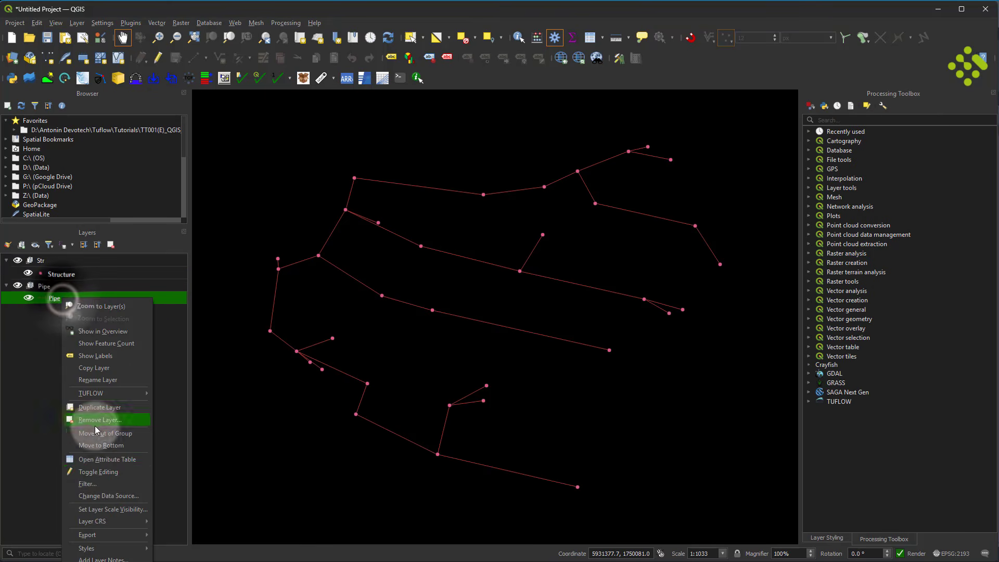
left_click(116, 461)
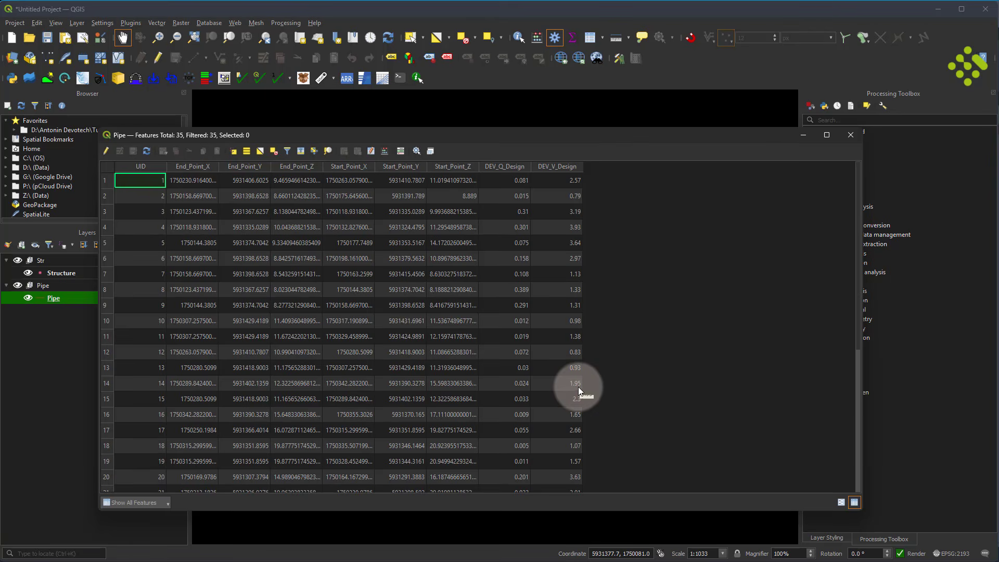
left_click(851, 135)
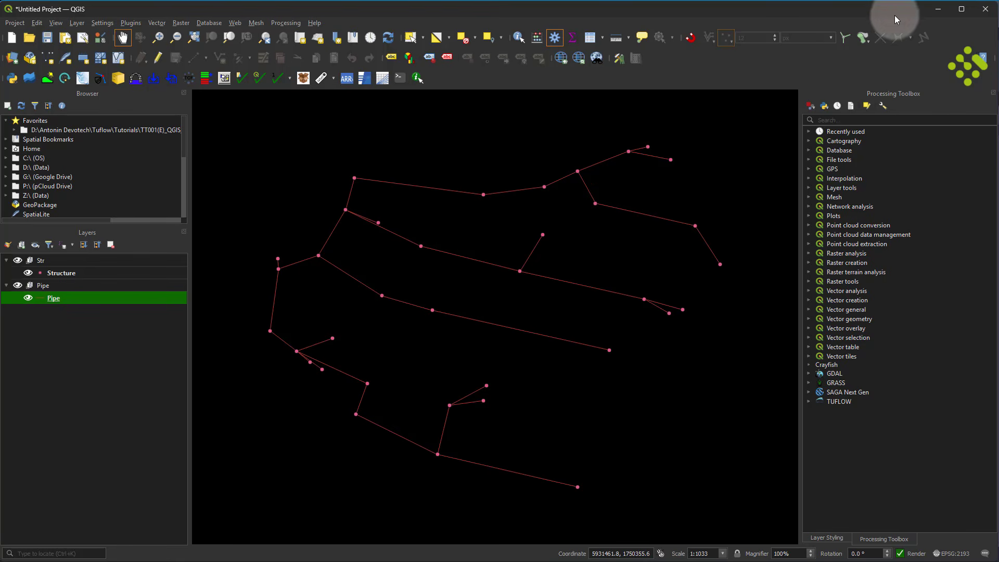
Switch back to Civil 3D and open the general information in the properties of the pipe running northeast from the manhole below the pond.
left_click(938, 9)
left_click(346, 392)
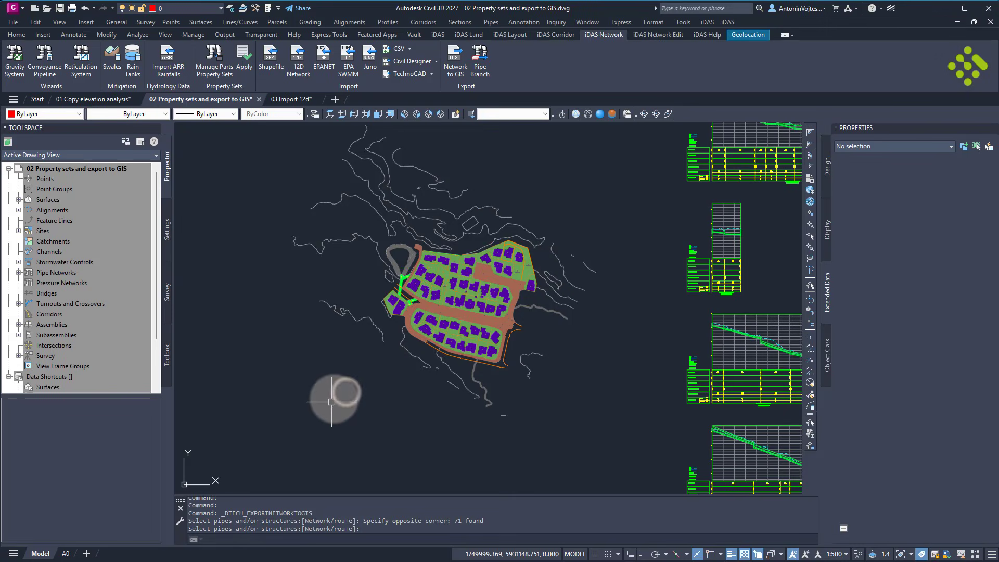
key("Escape")
scroll(407, 316, "up", 10)
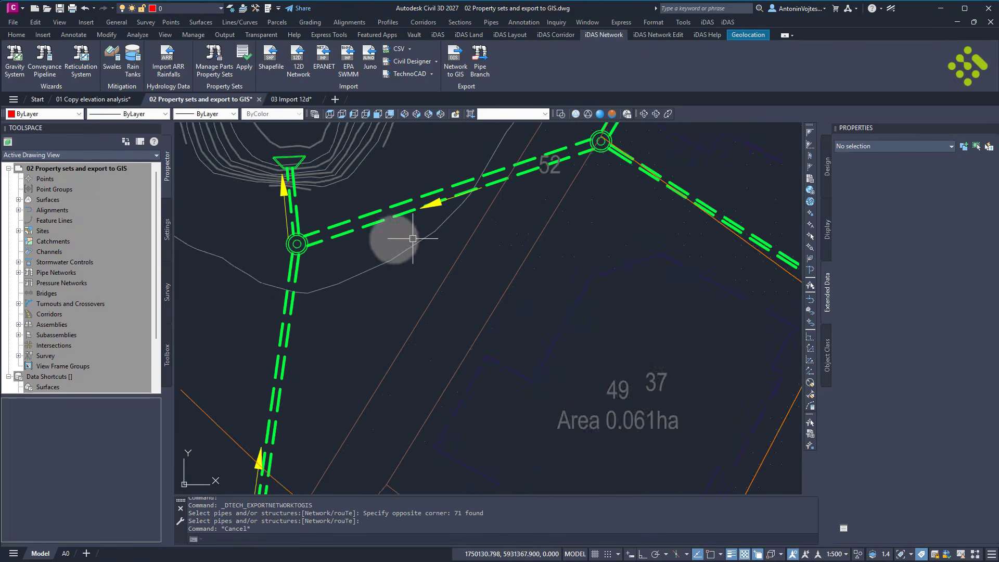
left_click(365, 195)
scroll(370, 247, "down", 5)
right_click(370, 250)
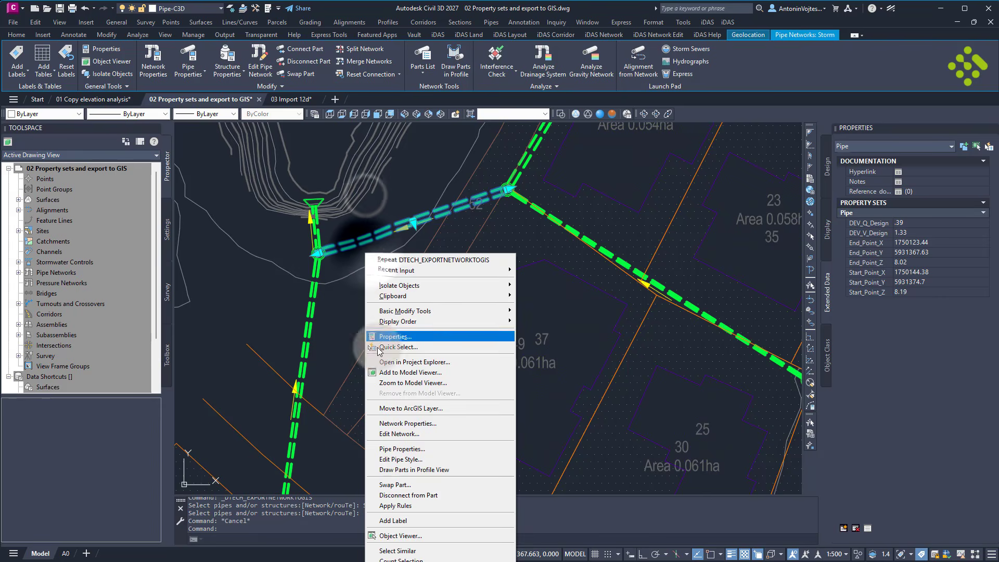
left_click(409, 440)
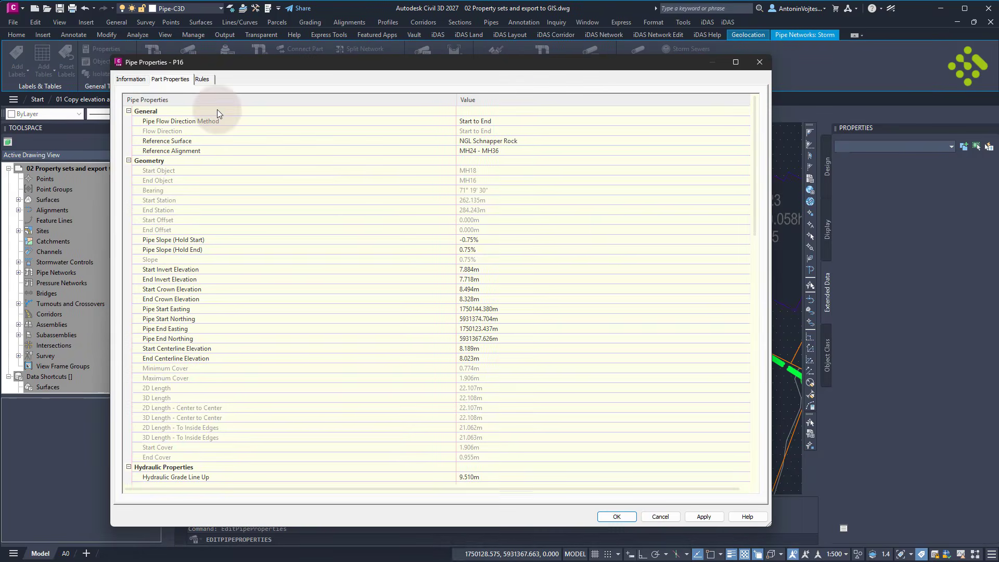
left_click(125, 79)
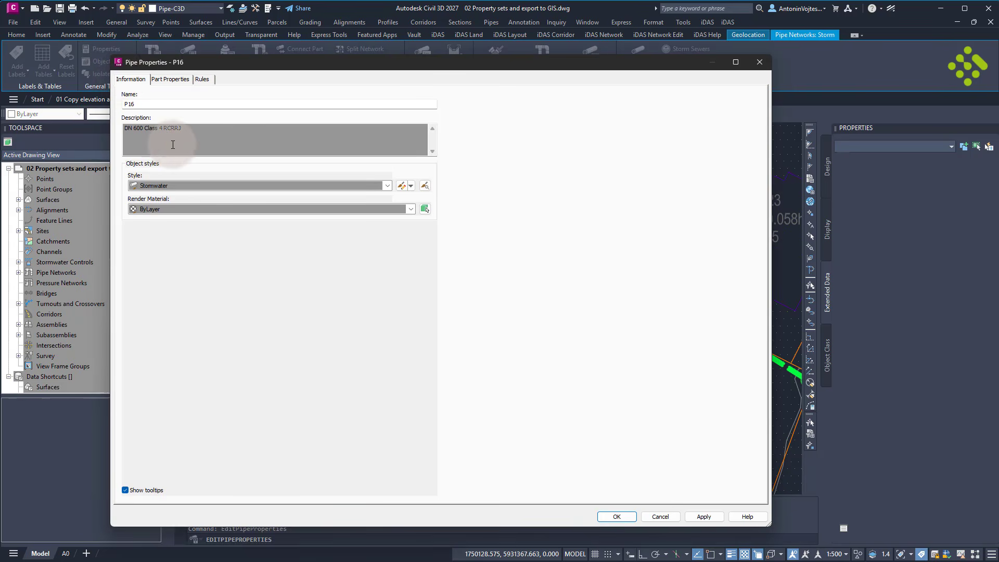
Copy the text RCRRJ from the pipe's description and close its properties without making changes.
left_click(174, 140)
triple_click(203, 125)
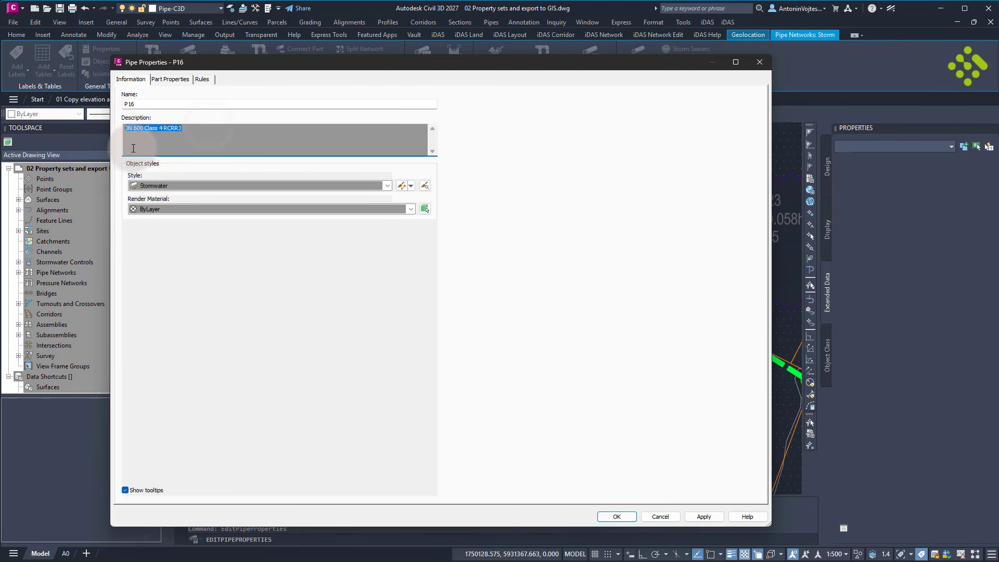
left_click(164, 147)
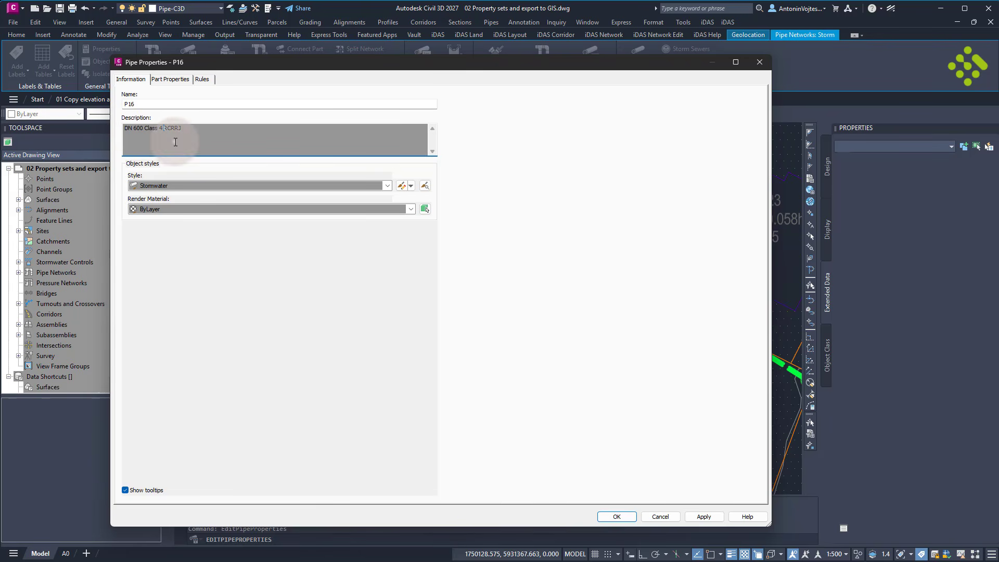
left_click(174, 142)
left_click(188, 127)
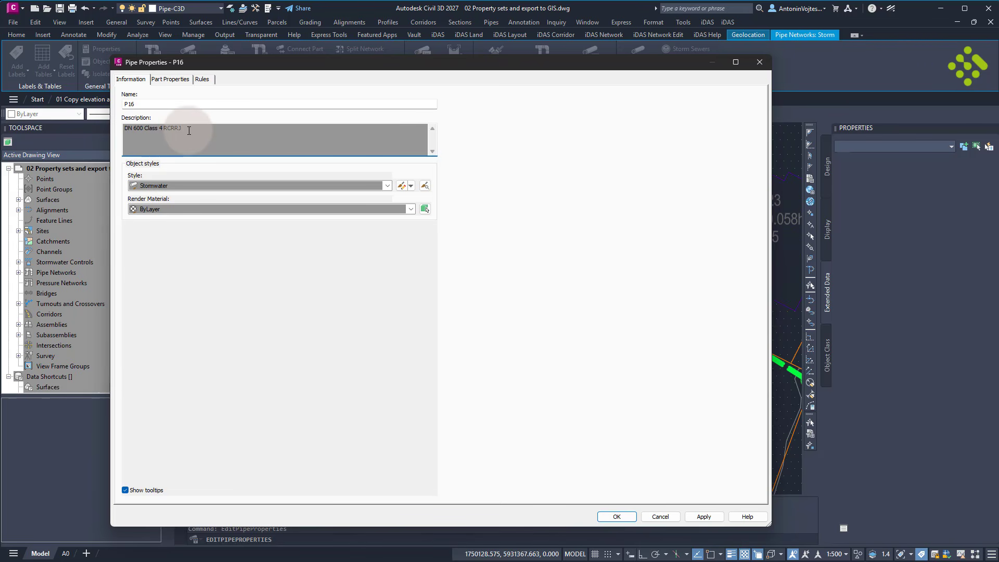
key("ctrl+shift+Left")
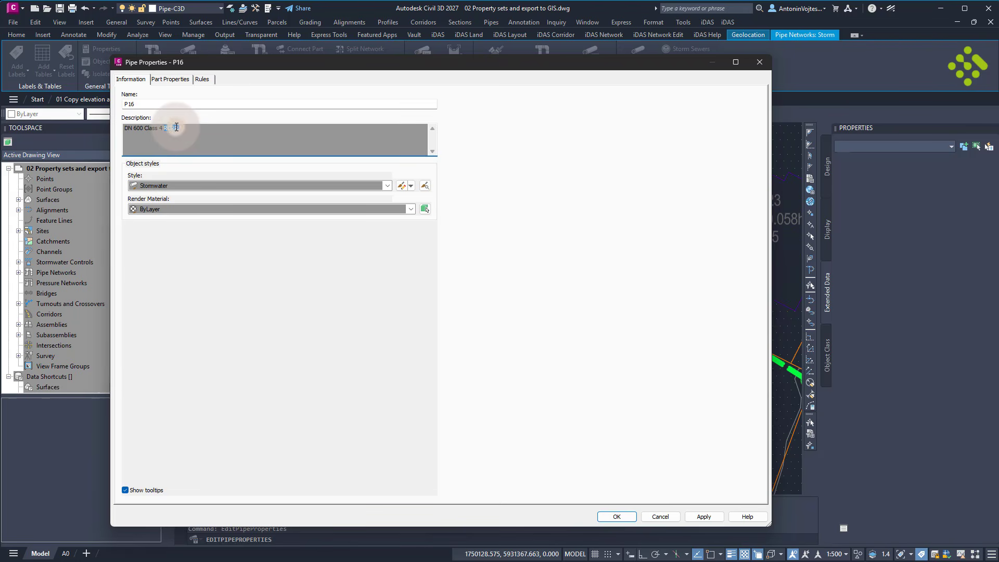
double_click(170, 129)
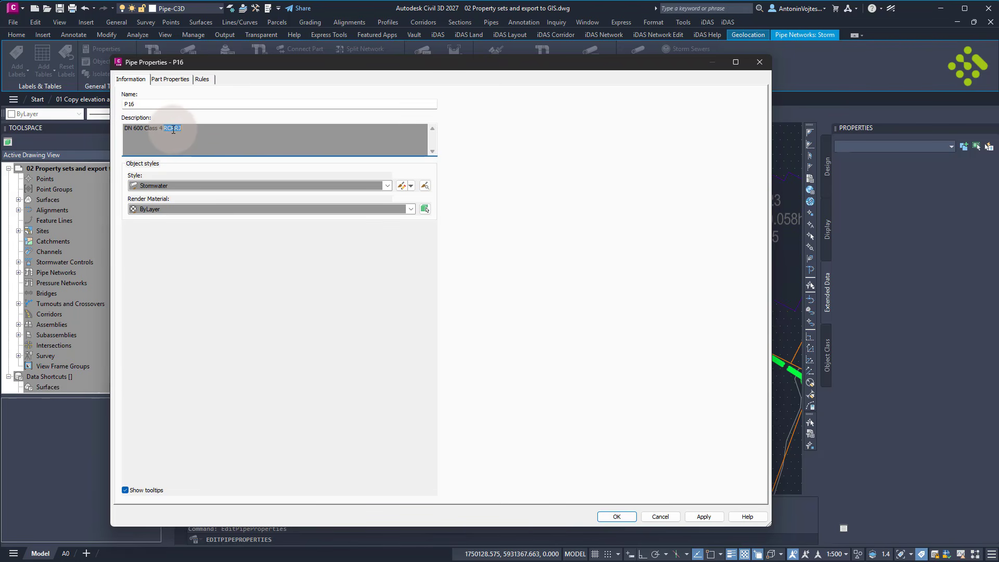
right_click(173, 130)
left_click(204, 164)
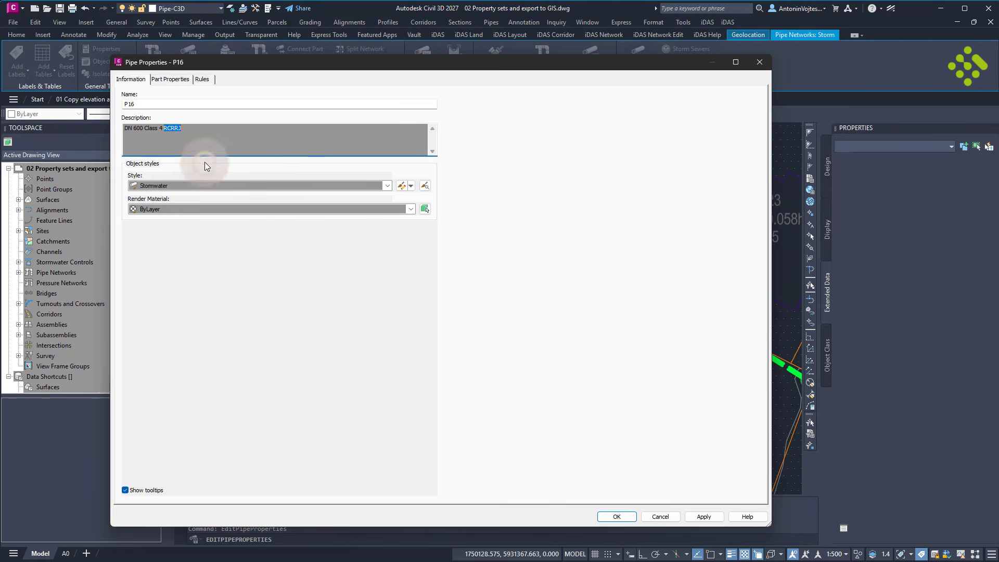
left_click(650, 517)
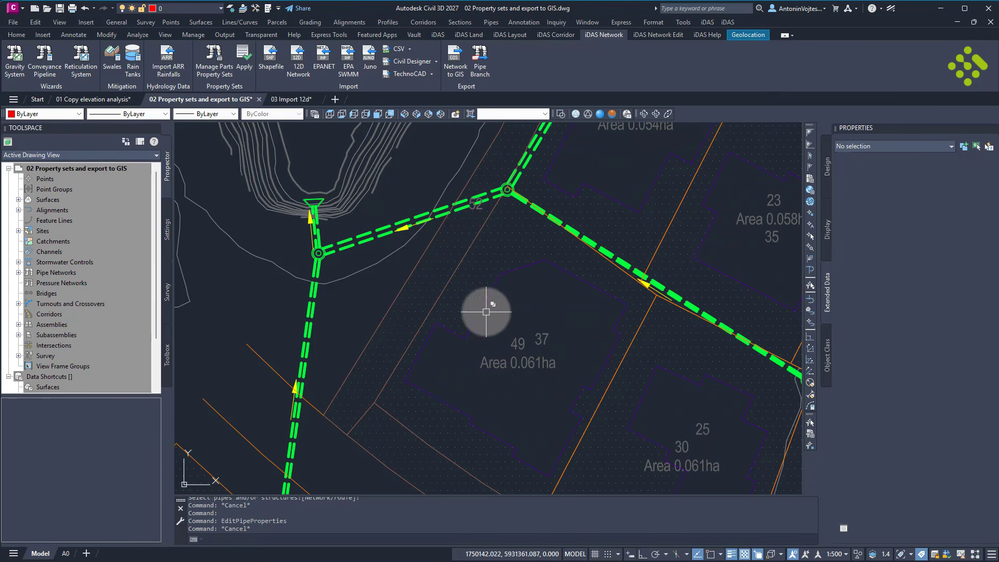
Start Find & Replace Descriptions for pipes only and select all the pipes of the network.
left_click(436, 36)
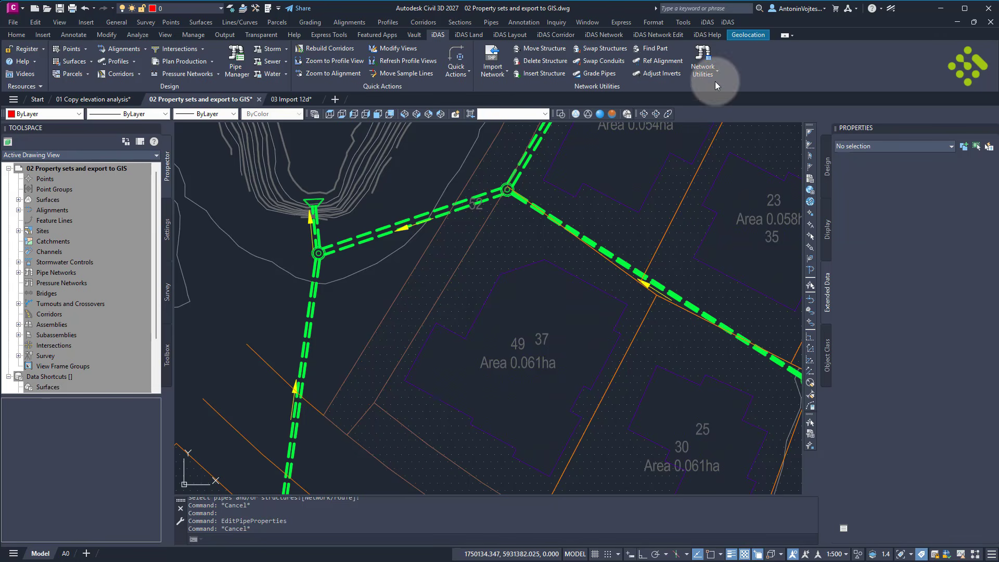
left_click(701, 70)
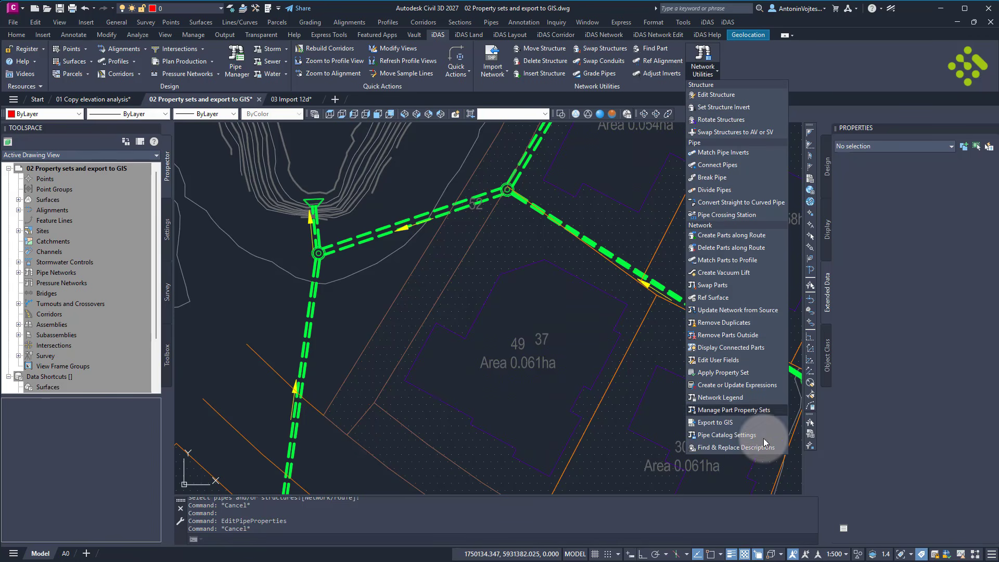
left_click(749, 448)
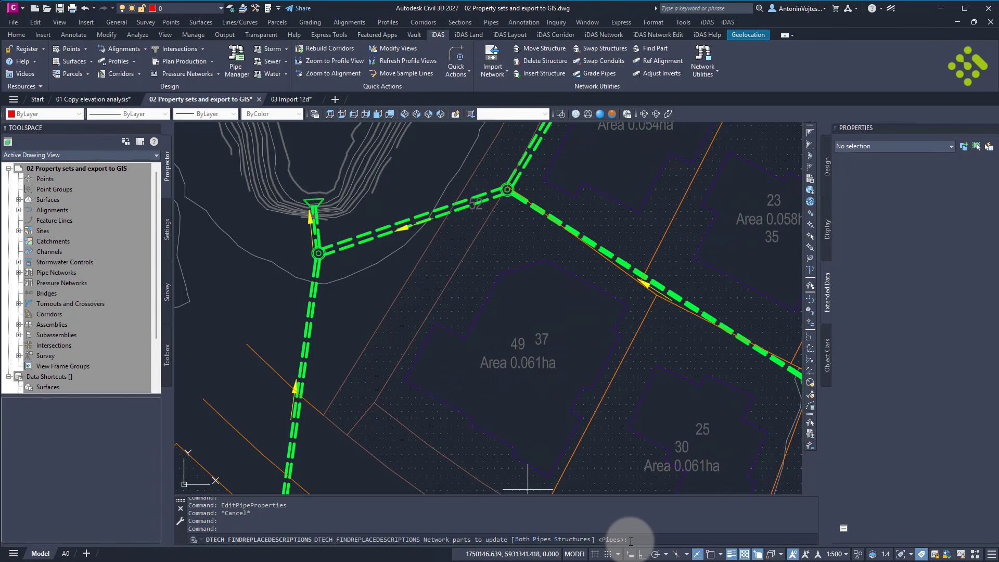
key("Return")
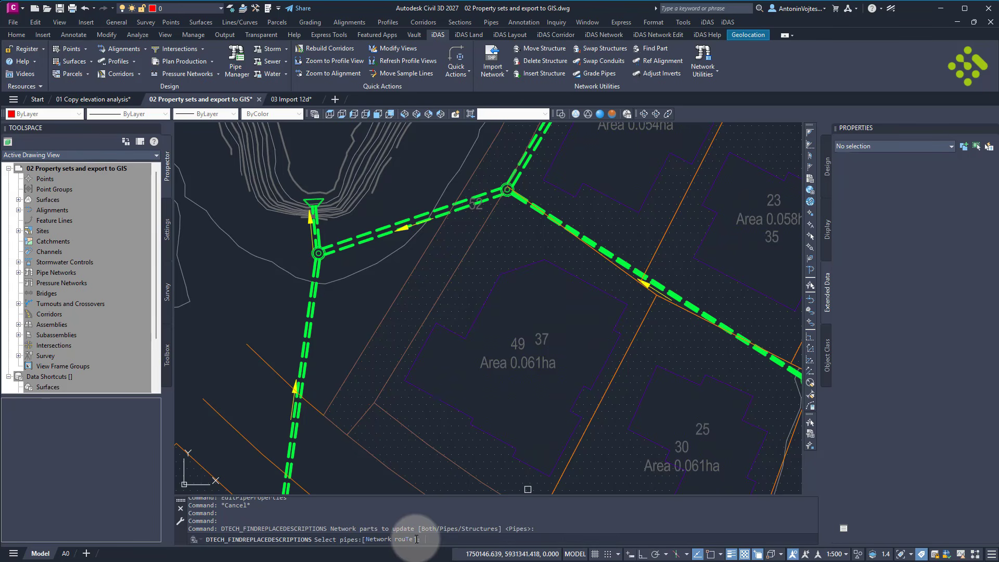
scroll(392, 326, "down", 5)
scroll(392, 326, "down", 4)
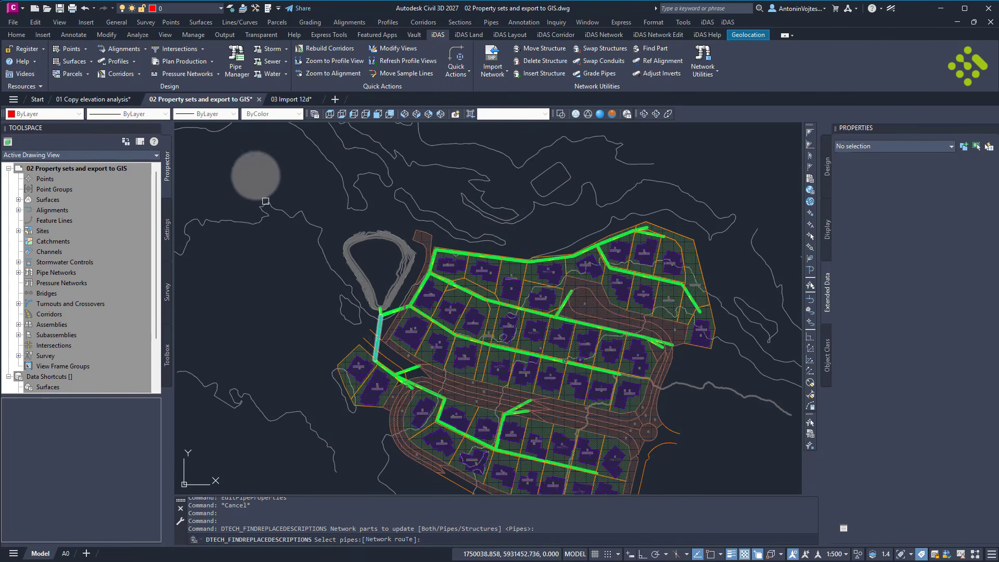
left_click(255, 154)
left_click(710, 488)
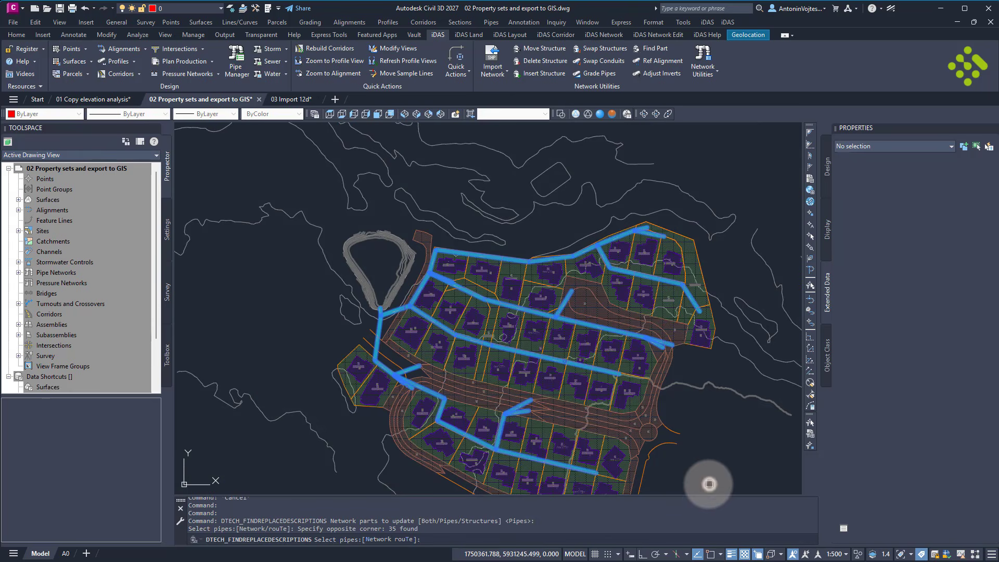
right_click(479, 351)
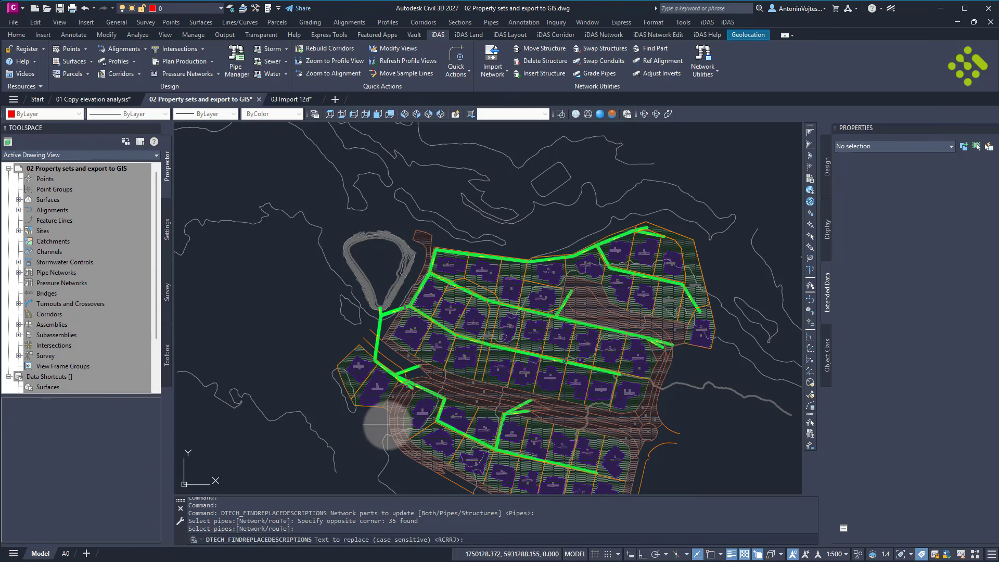
Replace the text RCRRJ with RRJ in the descriptions of the selected pipes.
left_click(472, 539)
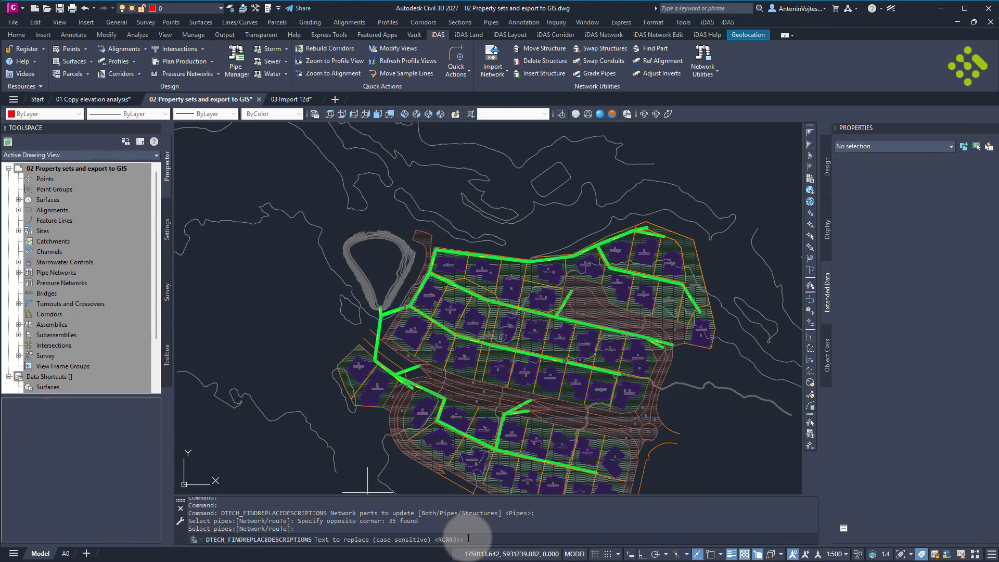
type("RCRRJ")
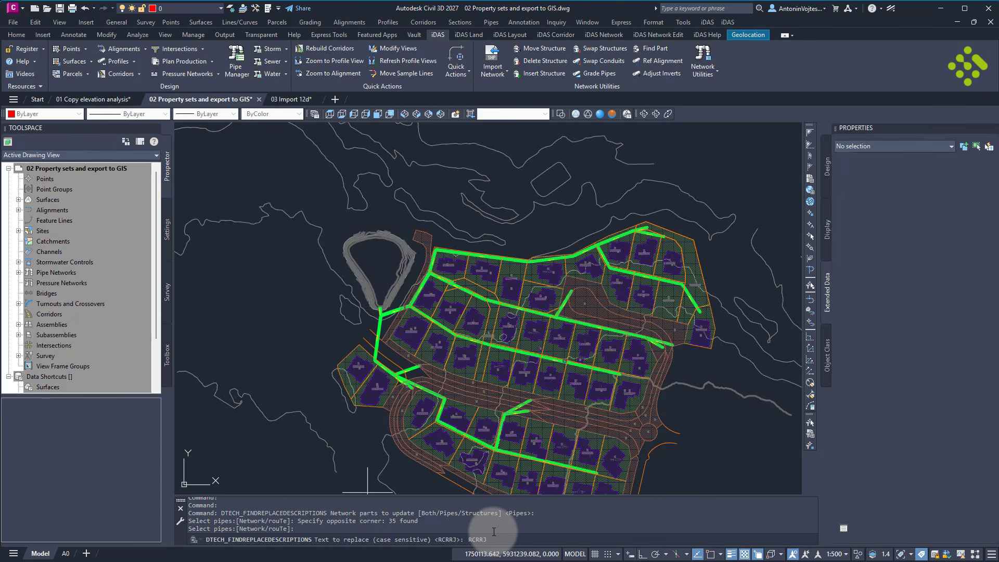
key("Return")
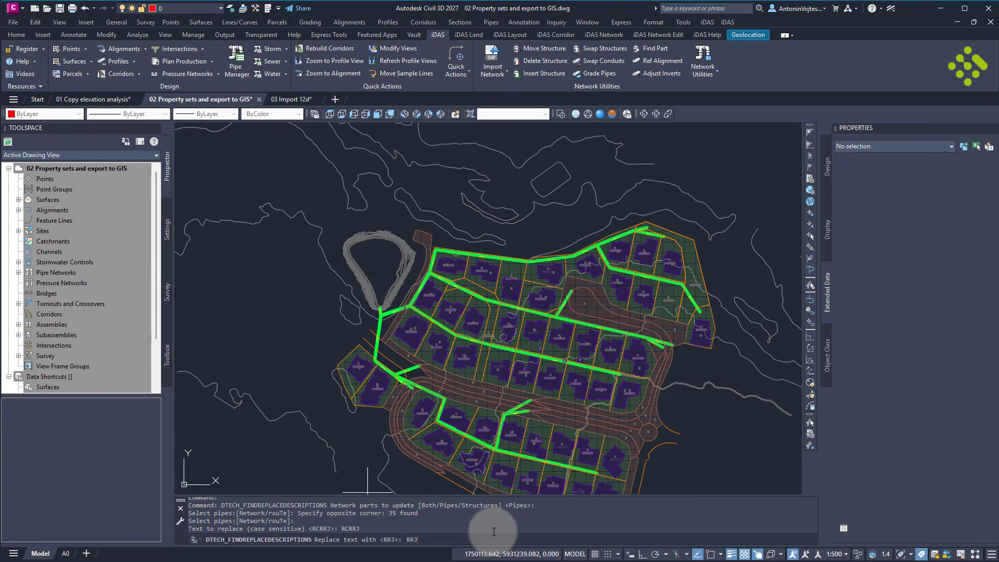
key("Return")
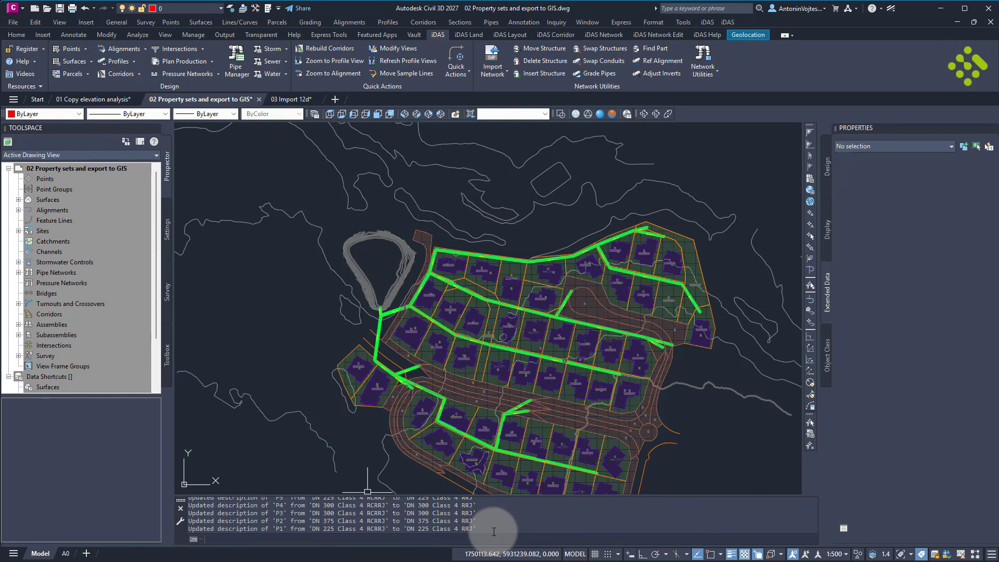
Check the description in the properties of the pipe northeast of the manhole below the pond, and close them without making changes.
scroll(395, 307, "up", 2)
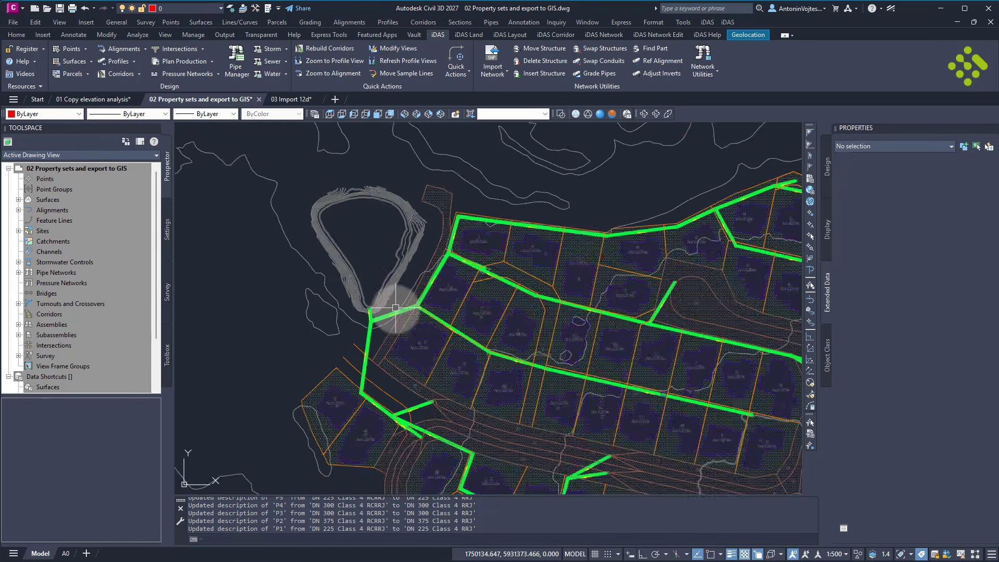
scroll(395, 308, "up", 5)
left_click(385, 299)
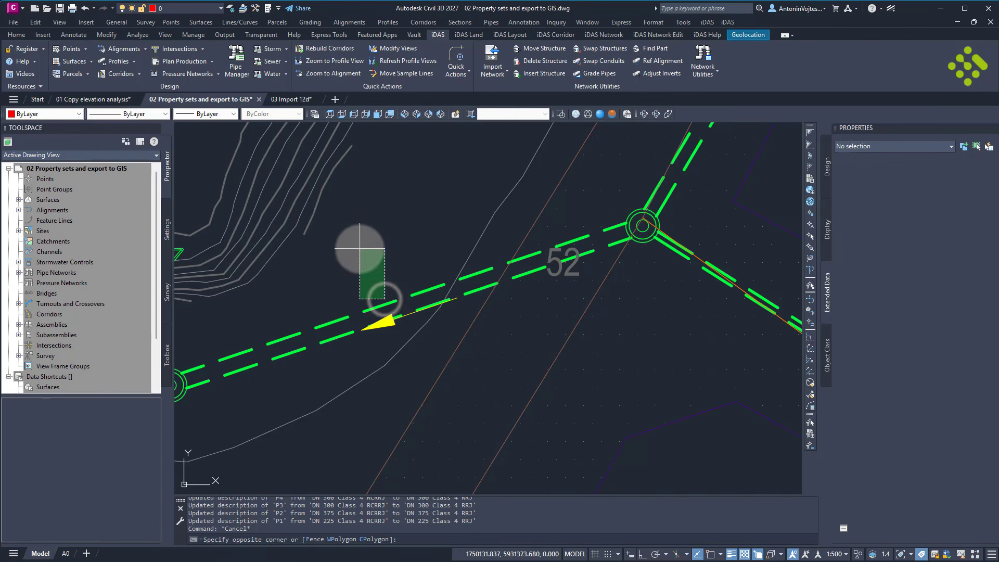
left_click(335, 312)
right_click(370, 256)
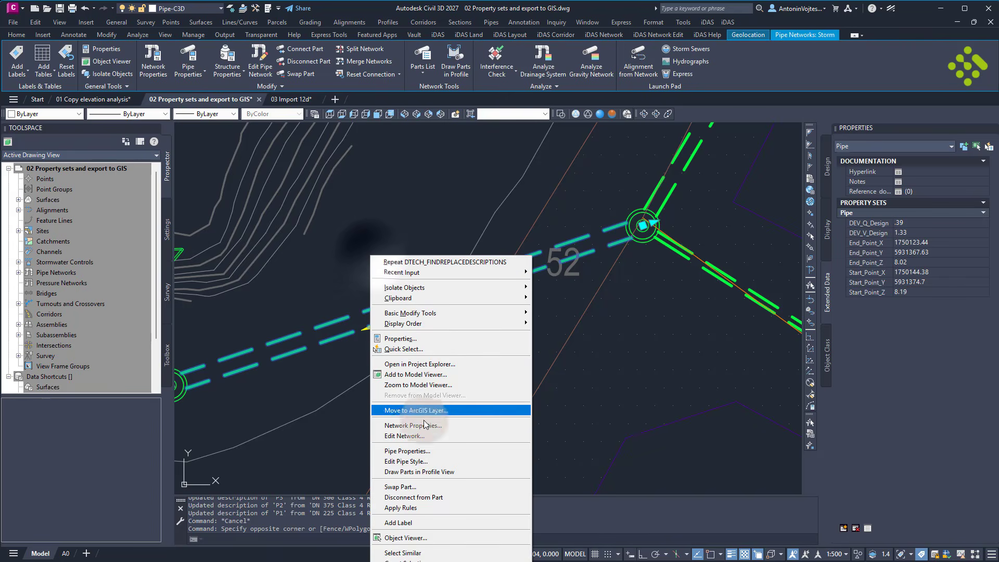
left_click(423, 451)
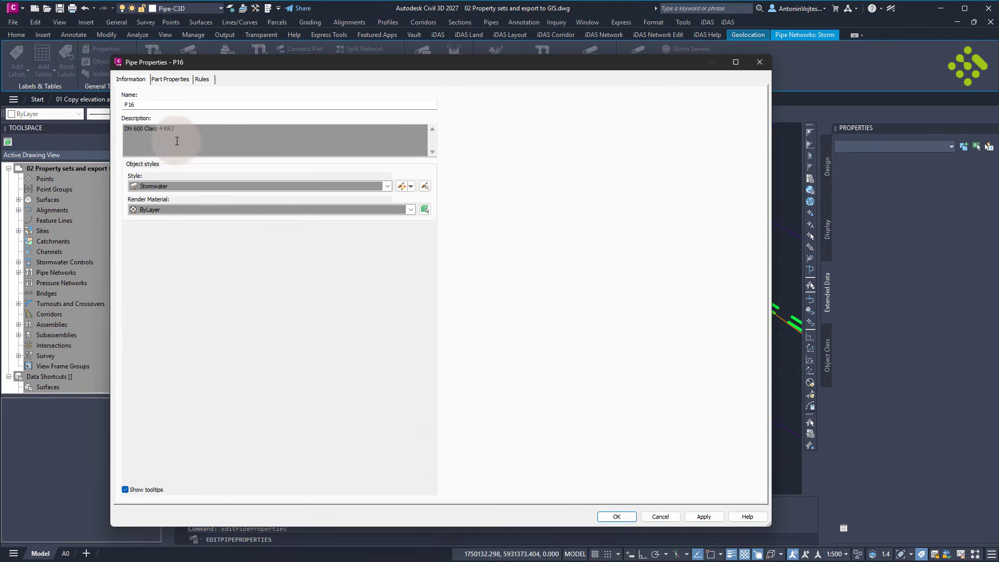
left_click_drag(178, 128, 123, 129)
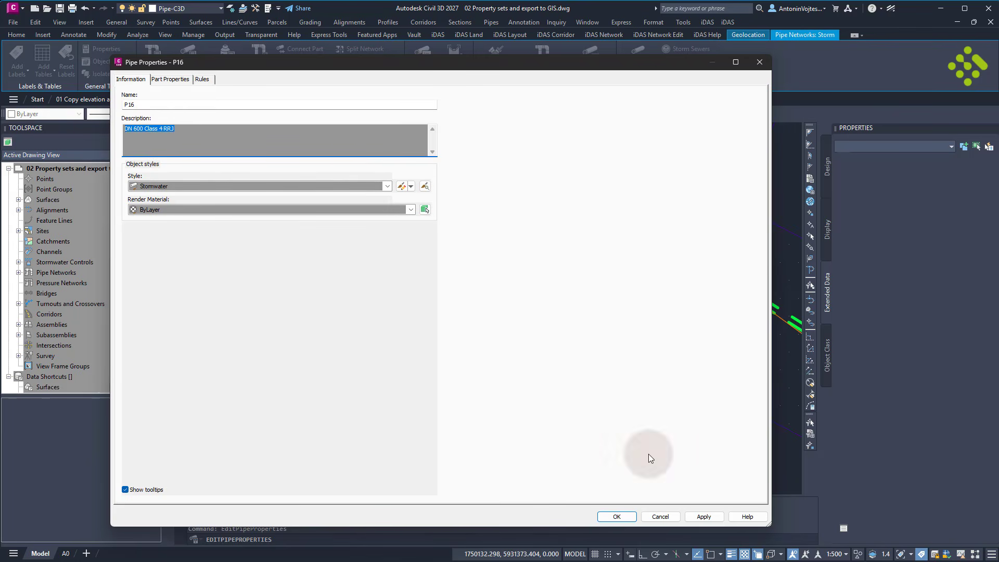
left_click(659, 516)
scroll(542, 382, "down", 5)
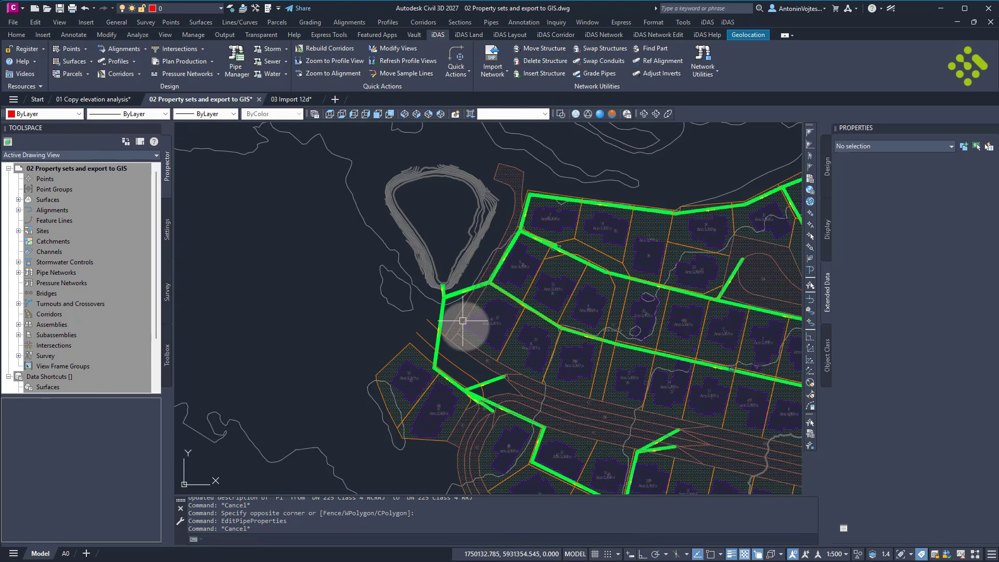
scroll(439, 350, "down", 6)
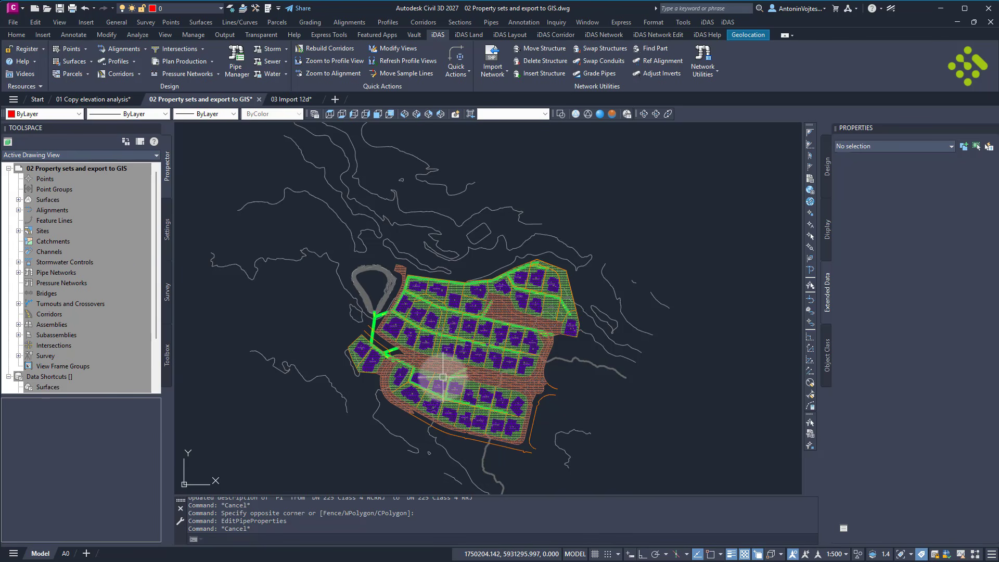
Start Import ARR Rainfalls, enlarge its dialog and look through the existing time series in the drawing.
middle_click_drag(410, 391, 411, 367)
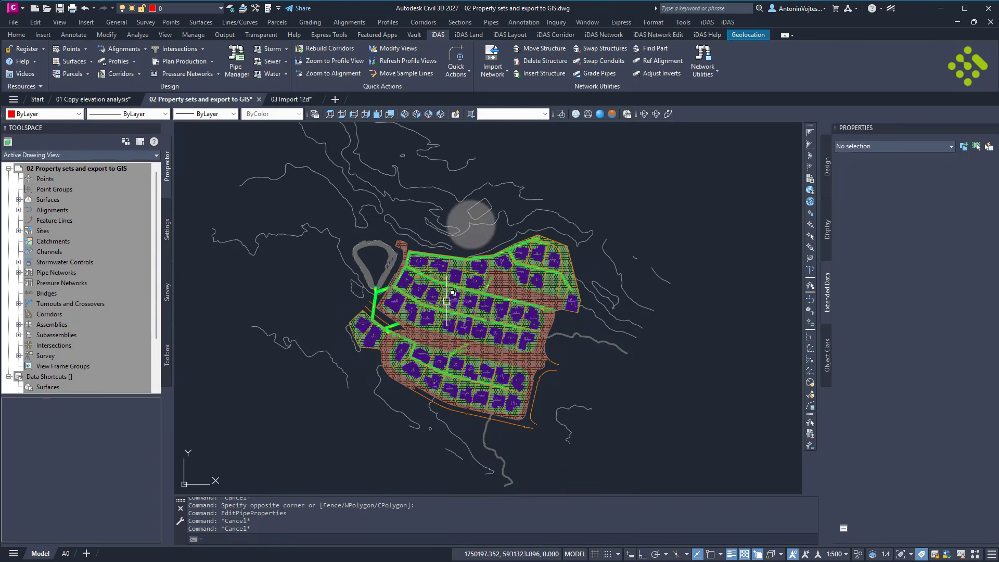
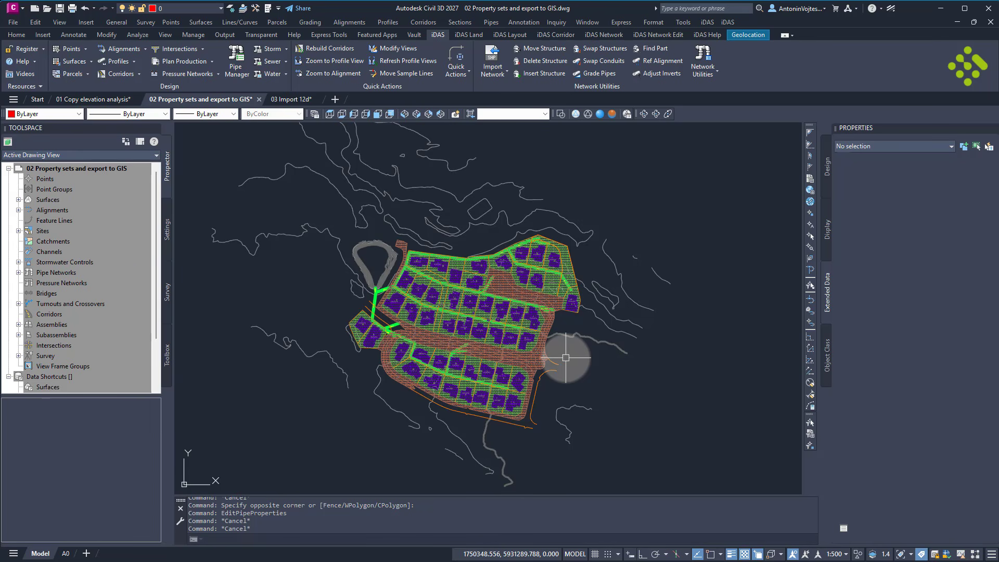
left_click(287, 49)
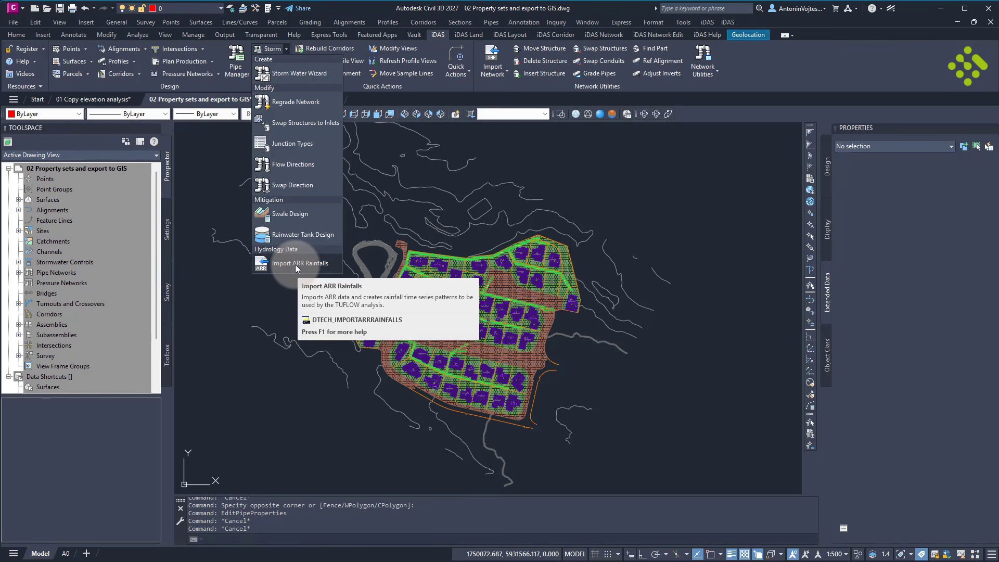
left_click(617, 35)
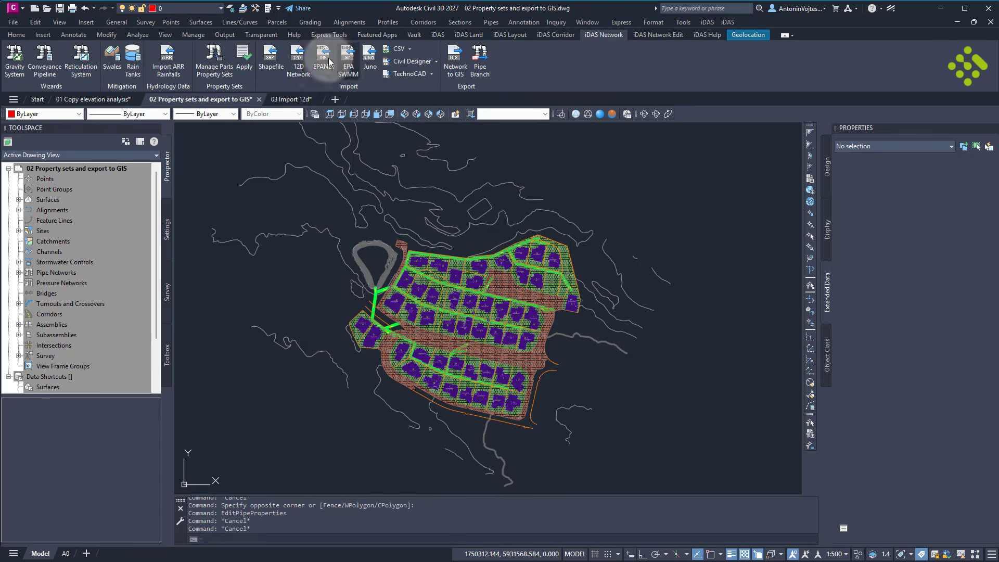
left_click(164, 73)
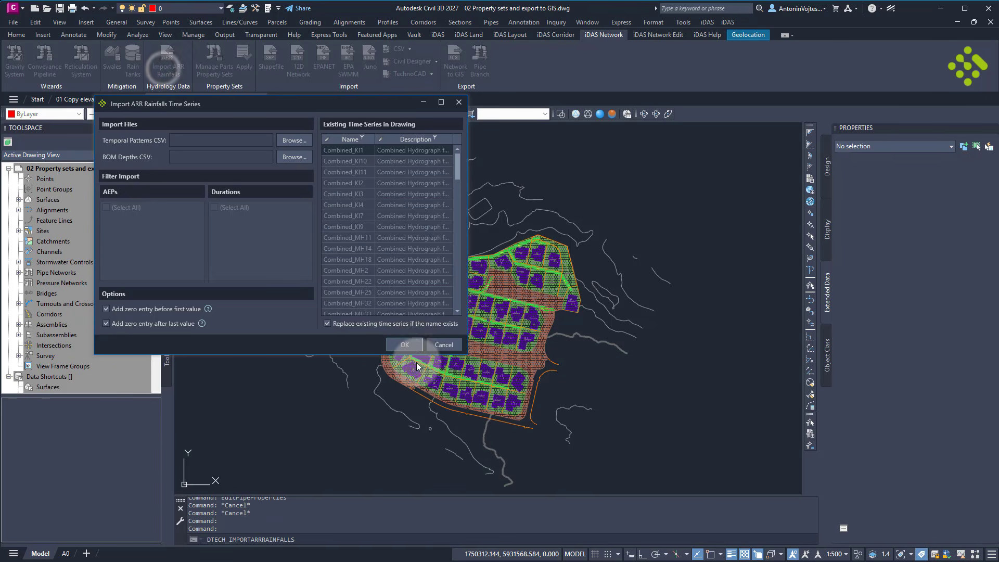
left_click(346, 161)
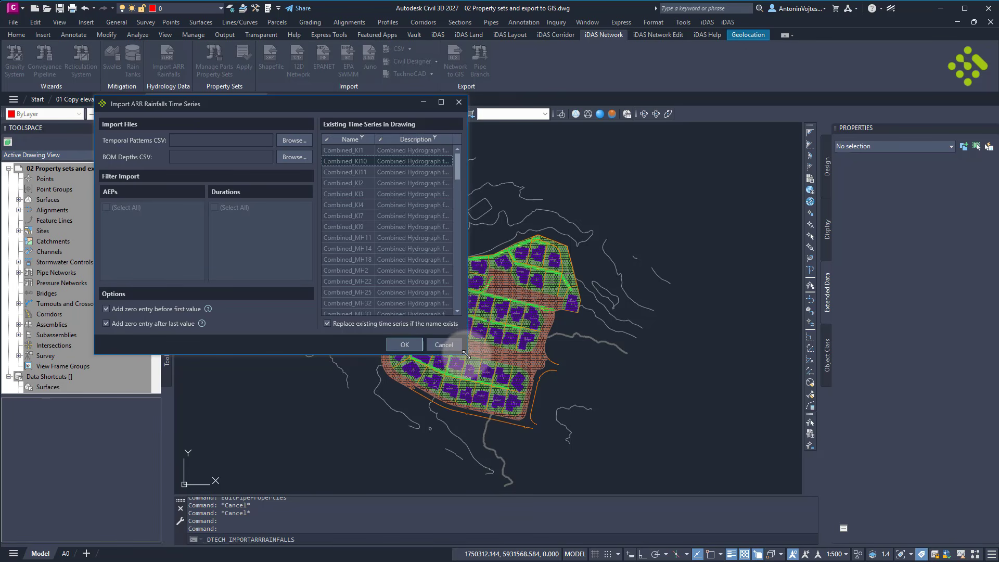
left_click_drag(465, 354, 745, 432)
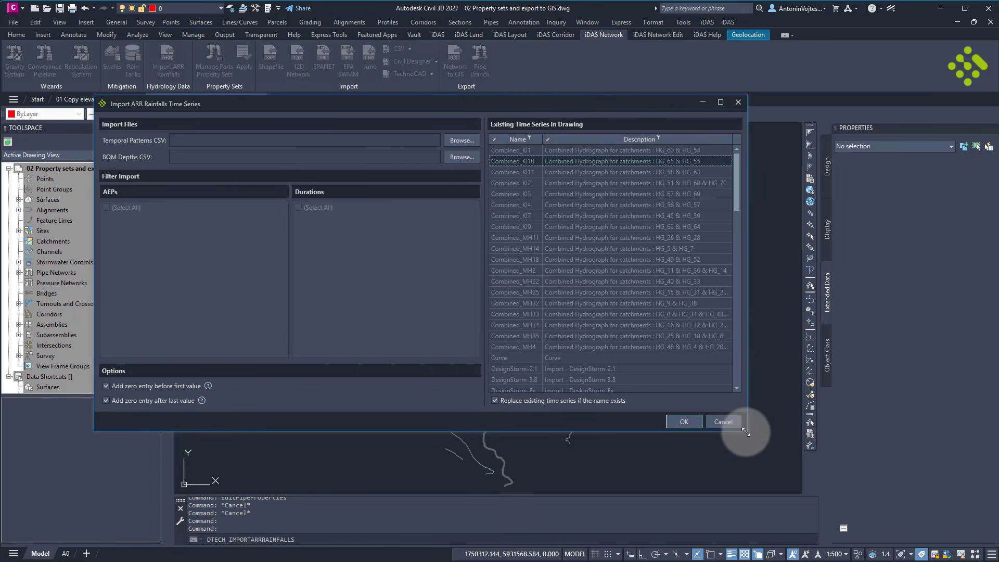
scroll(627, 331, "down", 15)
scroll(630, 338, "up", 15)
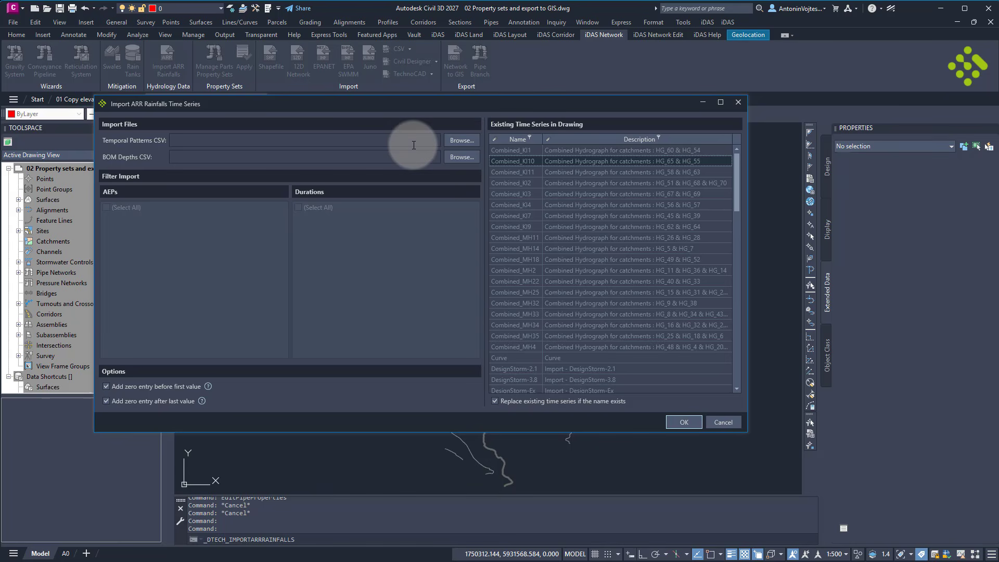
Load ECsouth_Increments.csv from the ARR and BOM Data folder as the temporal patterns file.
left_click(470, 139)
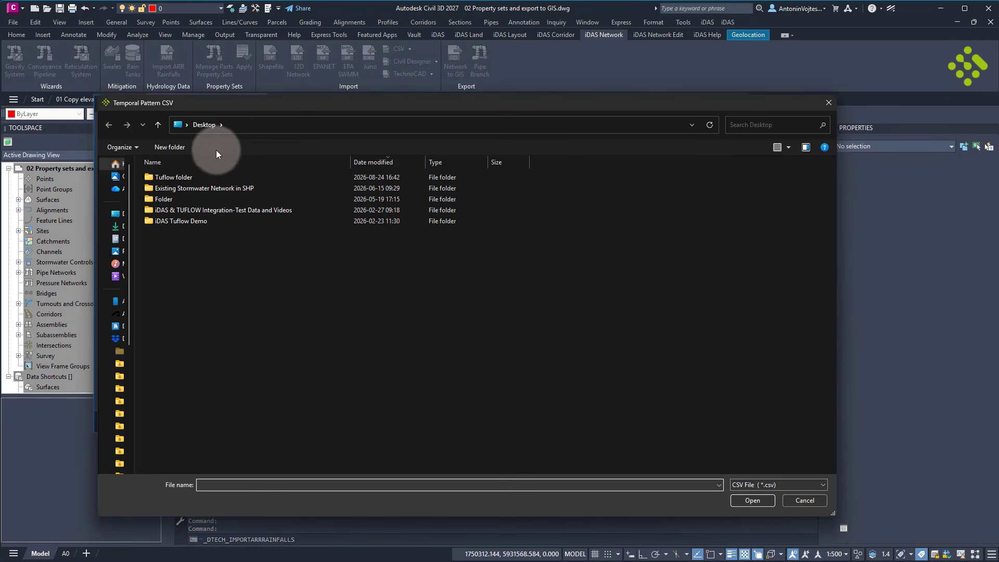
double_click(193, 211)
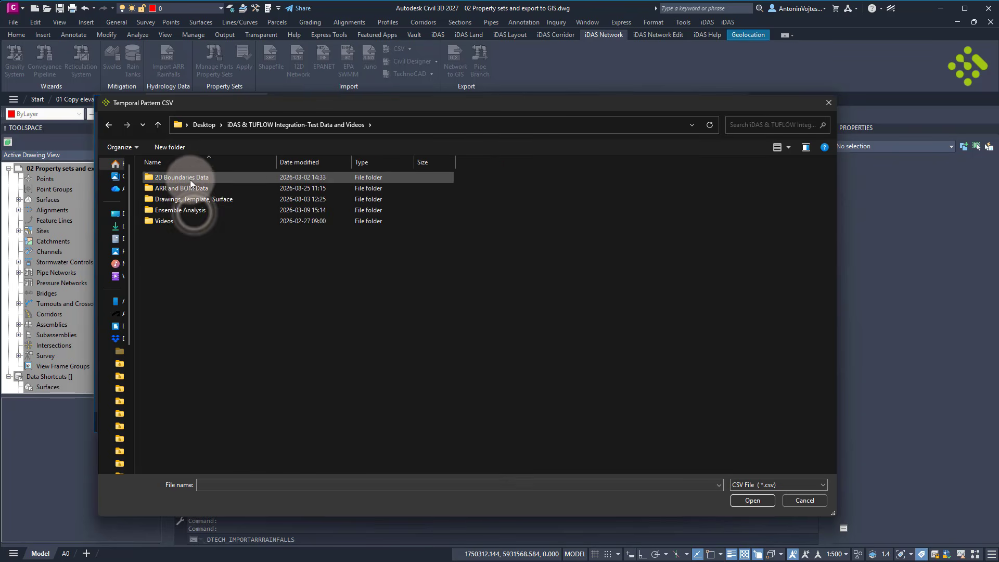
double_click(183, 188)
left_click(182, 190)
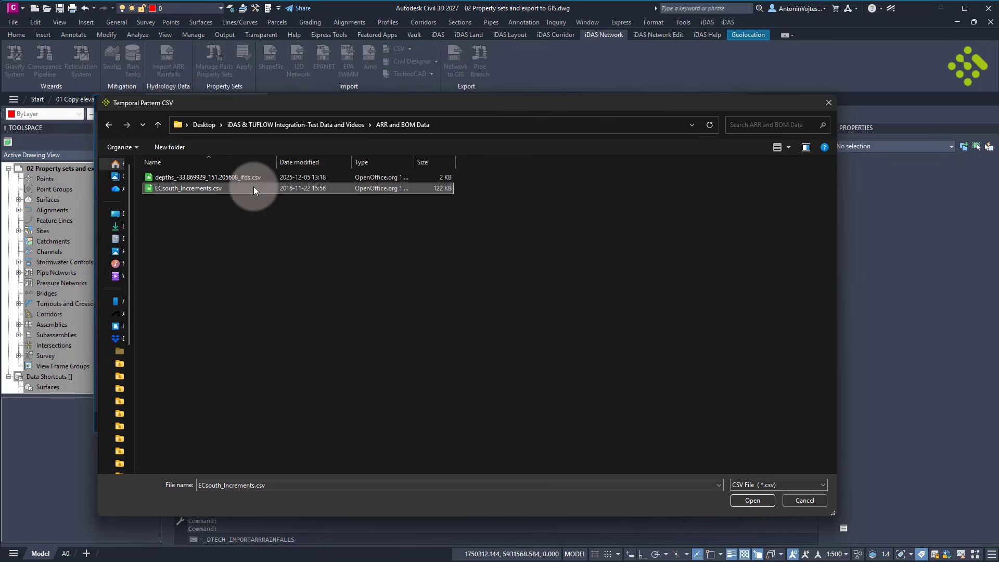
left_click(750, 501)
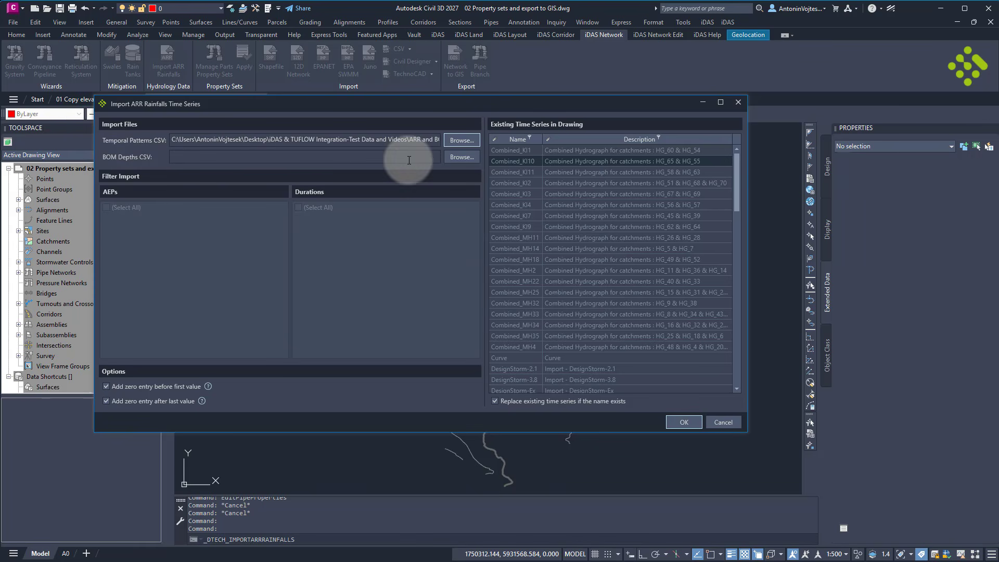
Load depths_-33.869929_151.205608_ifds.csv from the same folder as the BOM depths file.
left_click(462, 157)
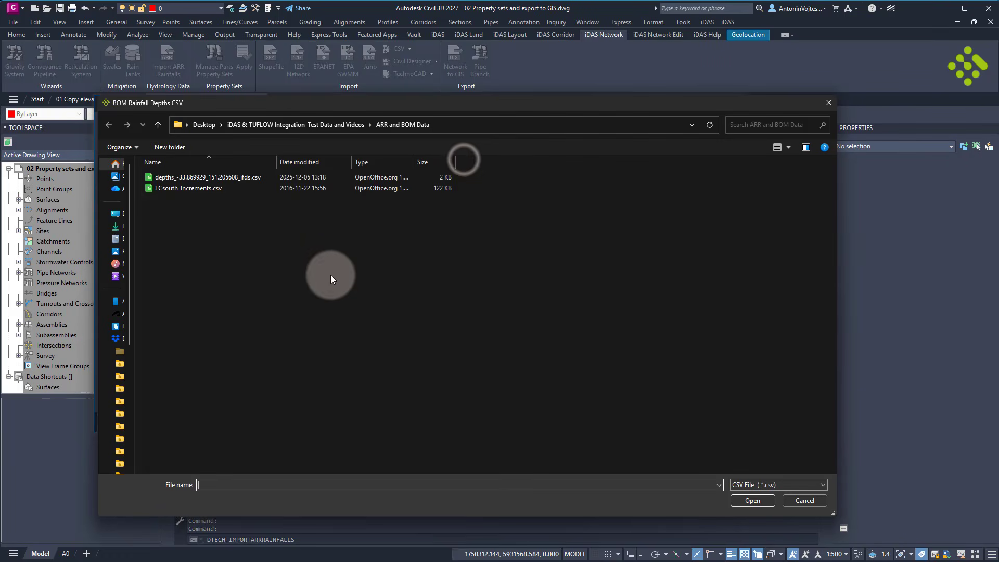
left_click(190, 178)
left_click(741, 501)
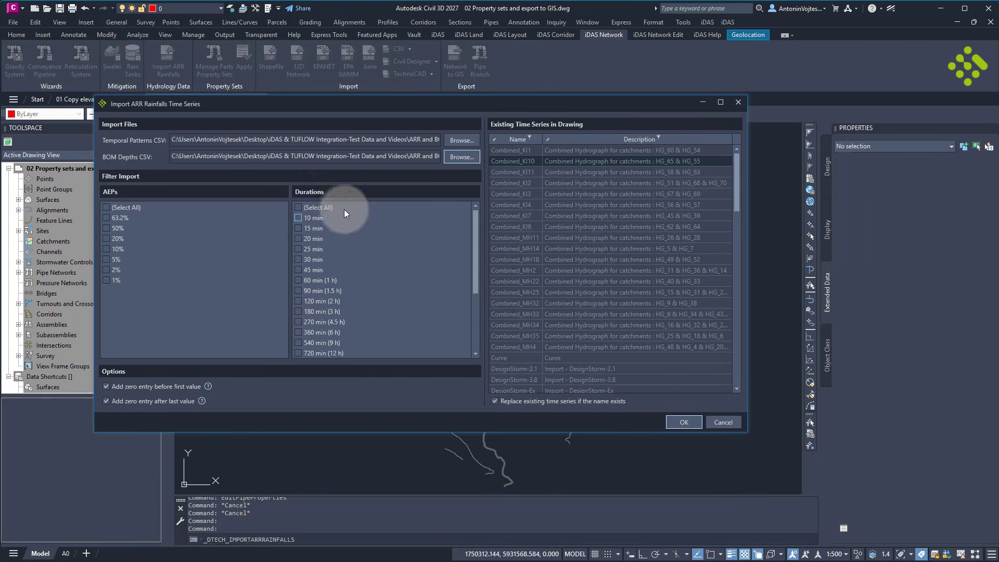
Import the rainfall time series for AEPs of 50%, 20% and 10% and durations of 15, 30, 60 and 90 min.
left_click(106, 228)
left_click(103, 238)
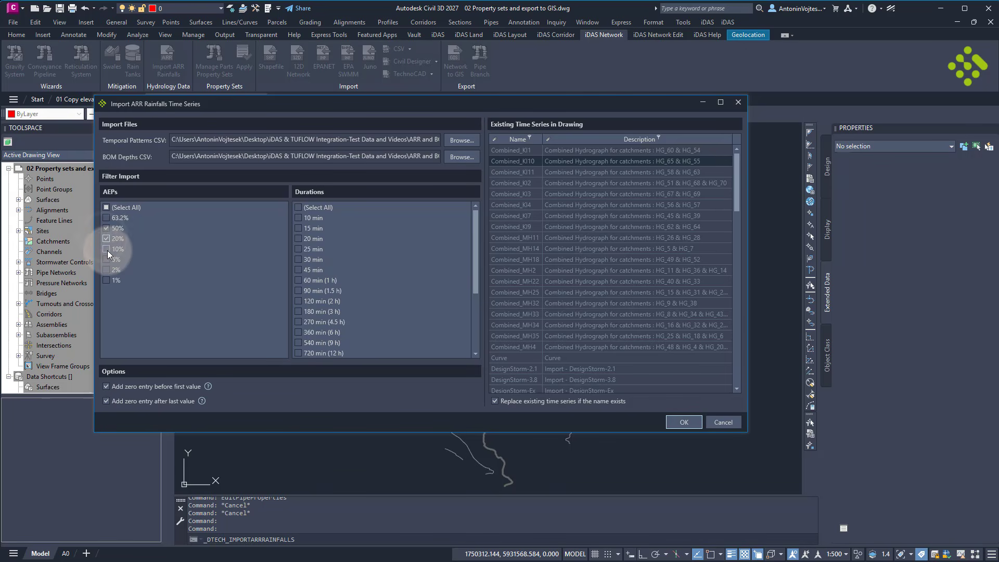
left_click(107, 250)
left_click(295, 229)
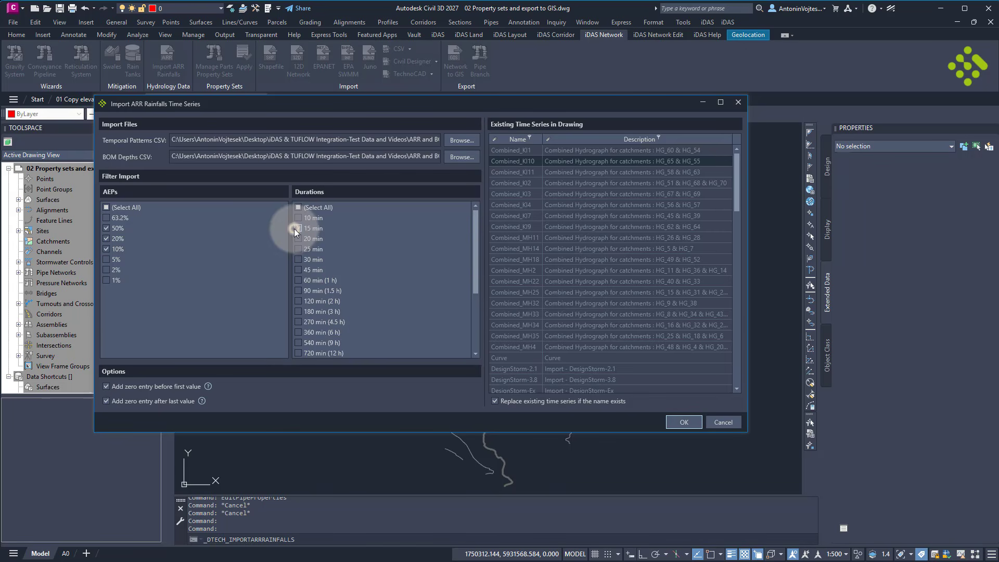
left_click(298, 260)
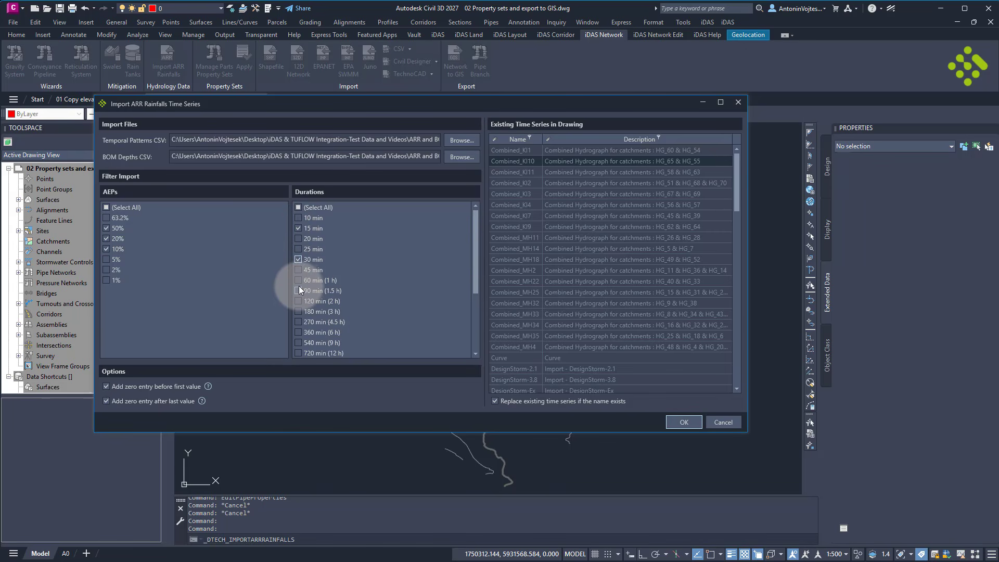
left_click(298, 281)
left_click(296, 292)
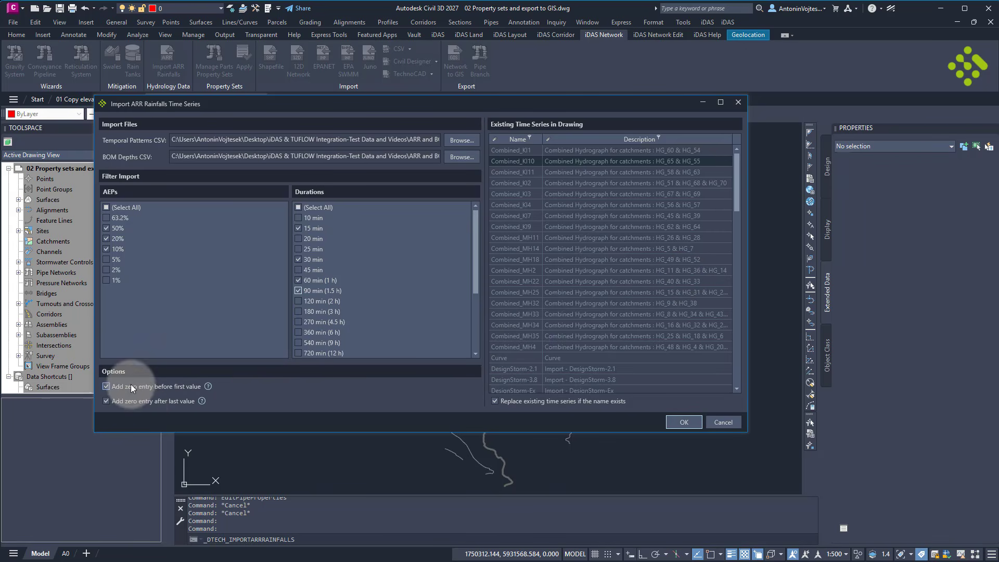
left_click(681, 423)
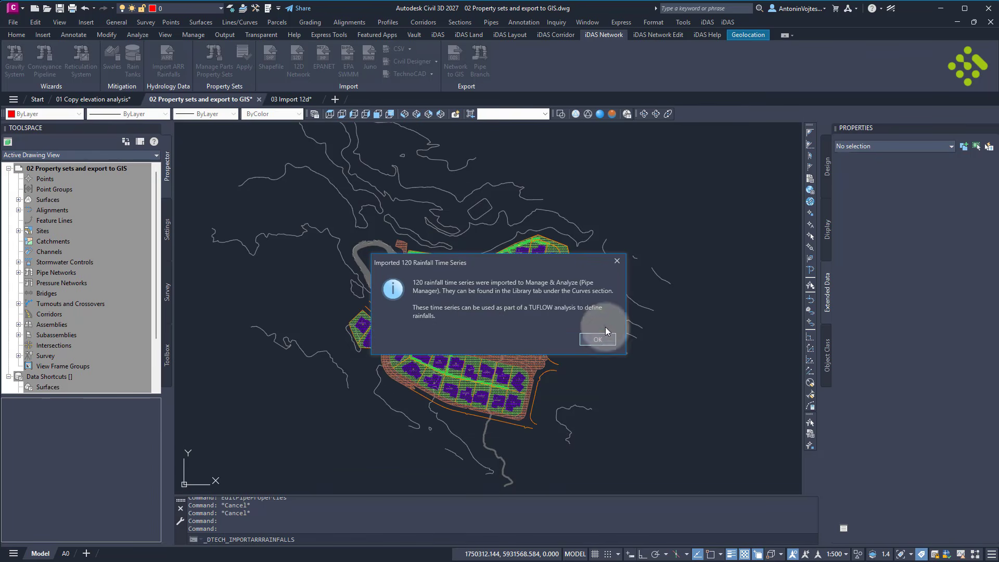
left_click(607, 342)
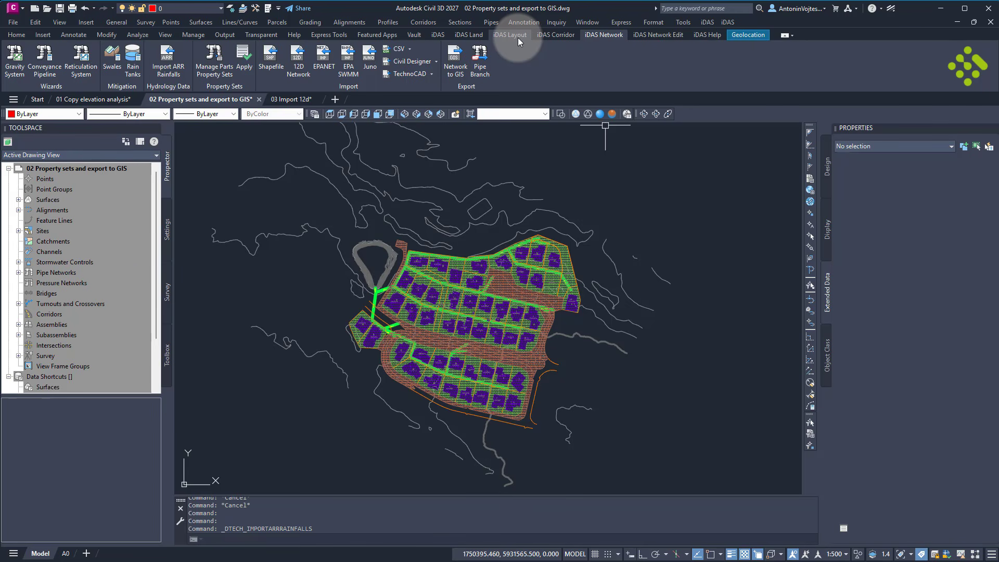
Open the iDAS Pipe Manager and examine the imported ARR rainfall curves in its library, including 4417_20_15 and 4484_50_30.
left_click(640, 35)
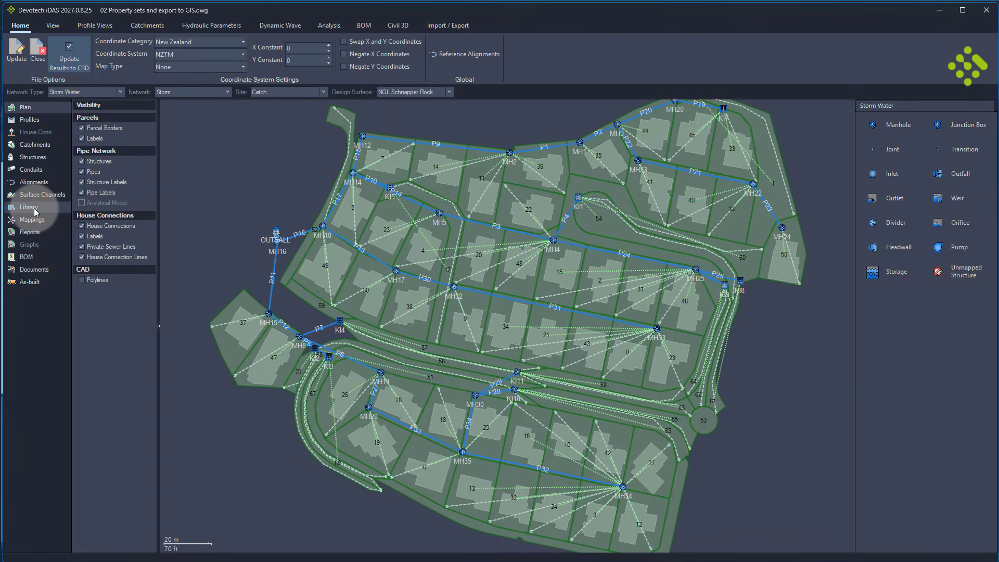
left_click(34, 208)
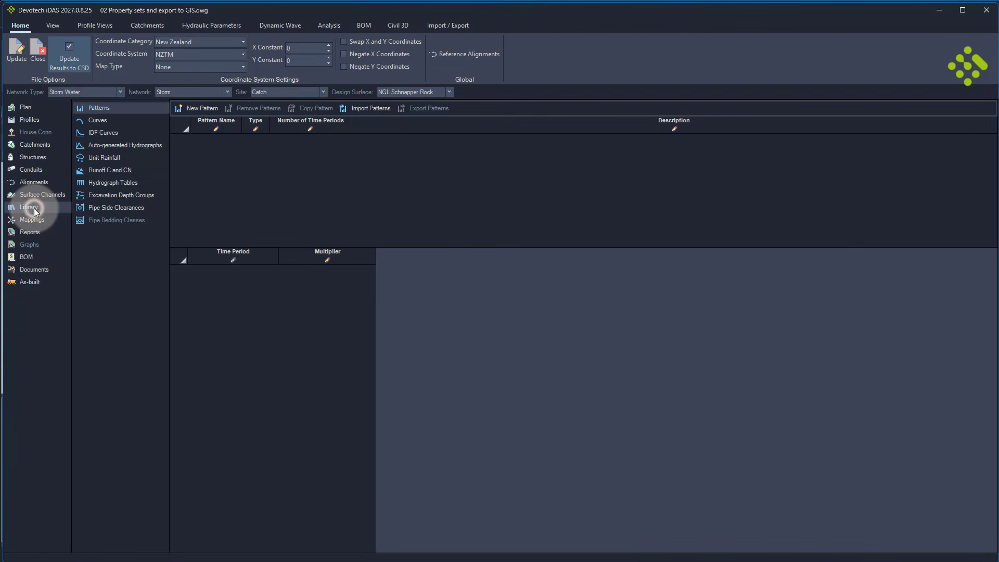
left_click(97, 120)
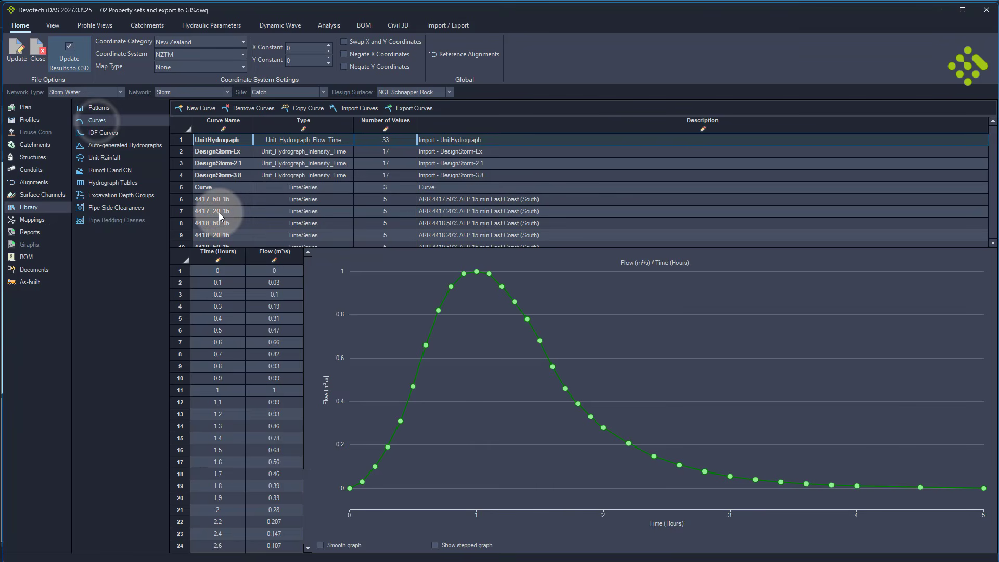
left_click(218, 212)
scroll(224, 223, "down", 5)
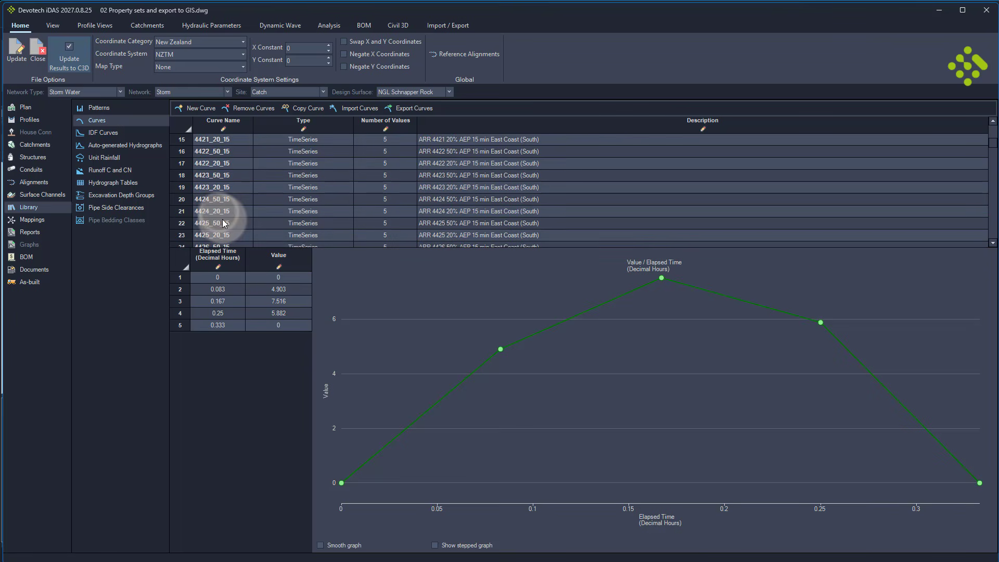
scroll(224, 223, "down", 5)
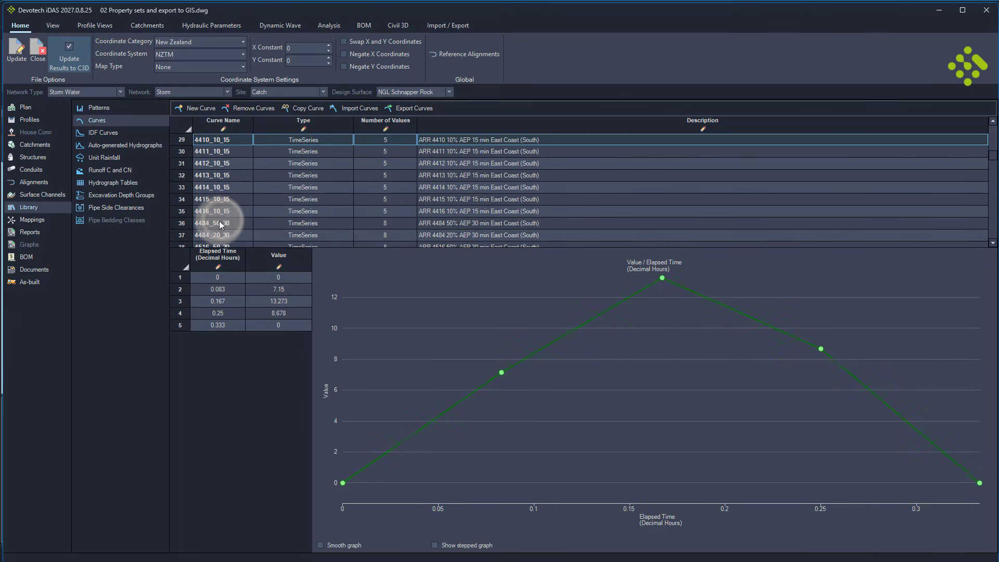
left_click(221, 223)
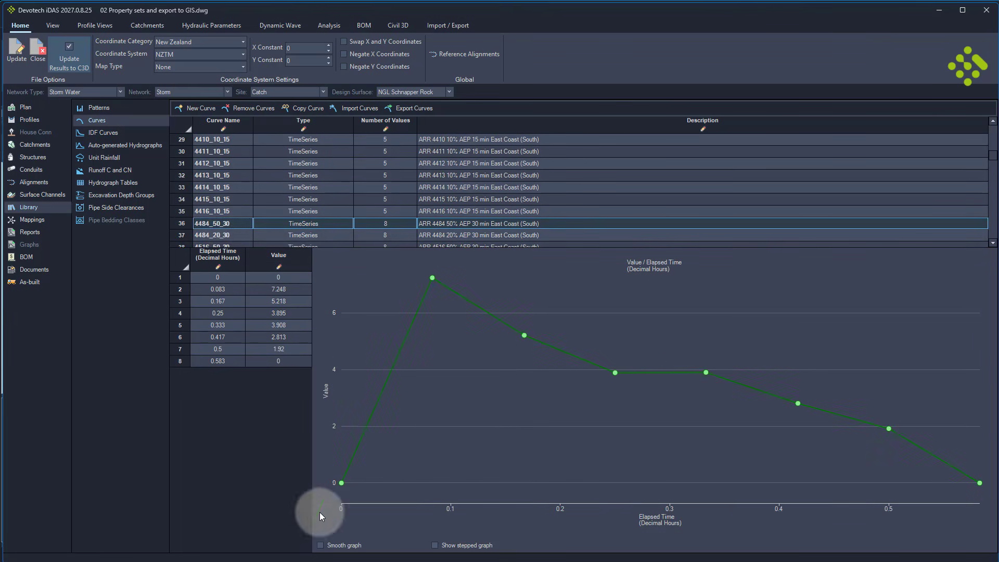
Switch graph smoothing on and off for curve 4484_50_30, and display it as a stepped graph.
left_click(321, 546)
left_click(322, 546)
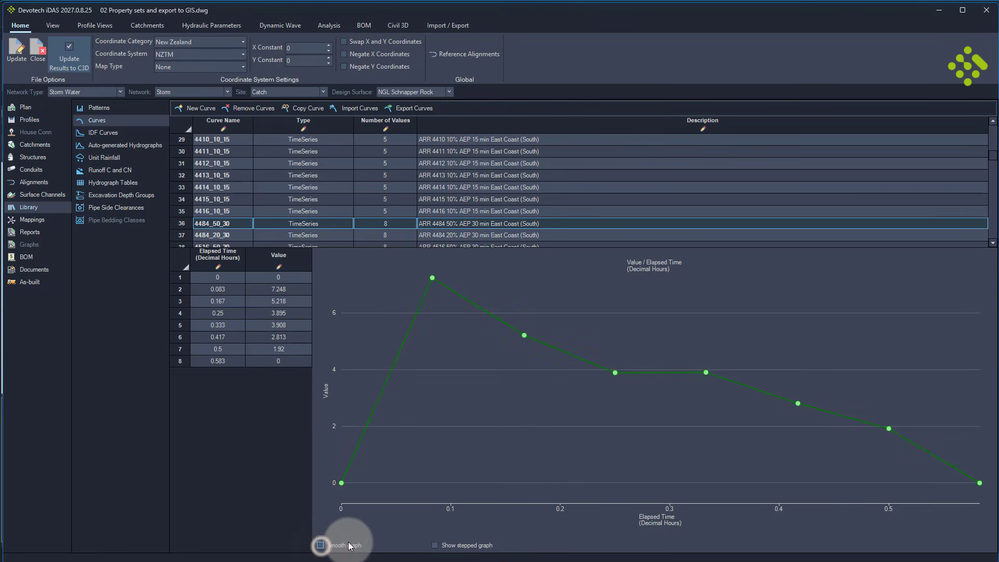
left_click(435, 545)
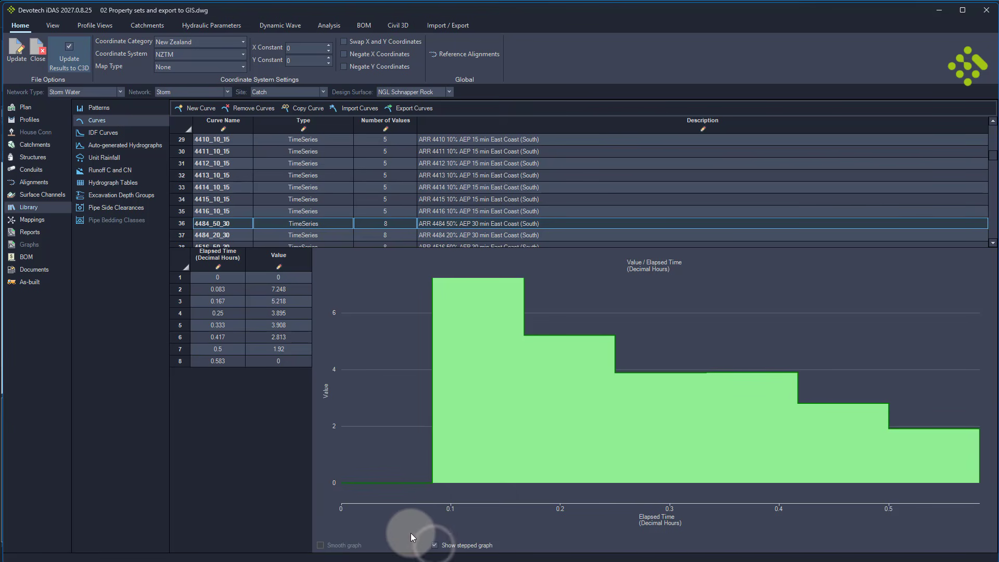
Examine several 15-minute and 30-minute ARR rainfall curves in the library, comparing their time-series values and stepped graphs.
left_click(223, 211)
left_click(221, 177)
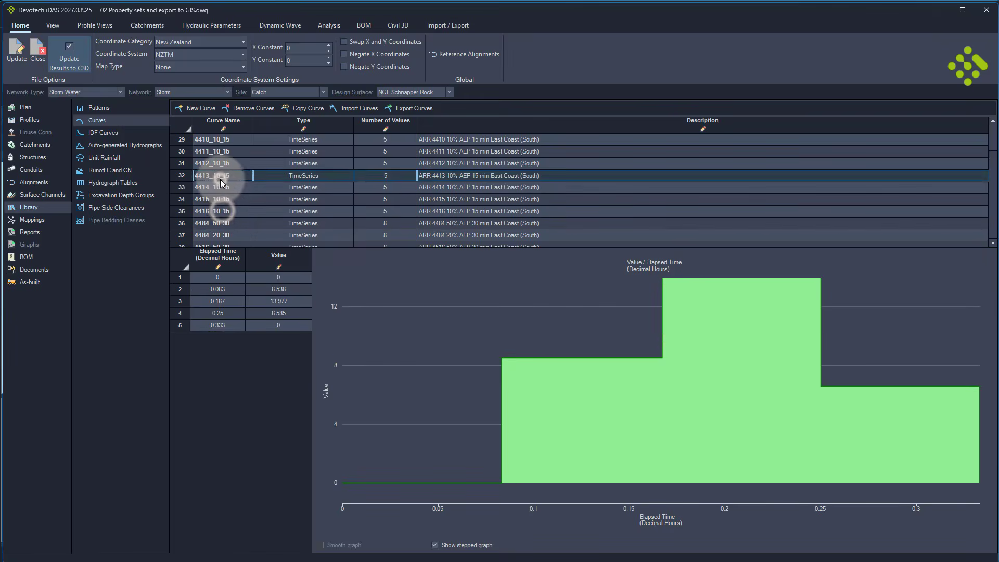
scroll(229, 203, "down", 2)
left_click(218, 223)
scroll(221, 223, "down", 2)
left_click(219, 225)
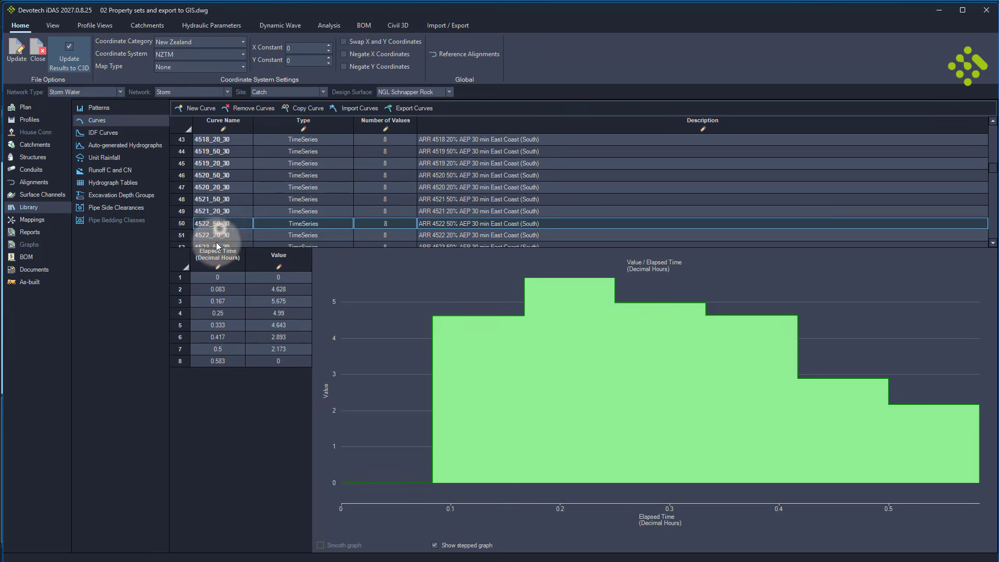
left_click(218, 245)
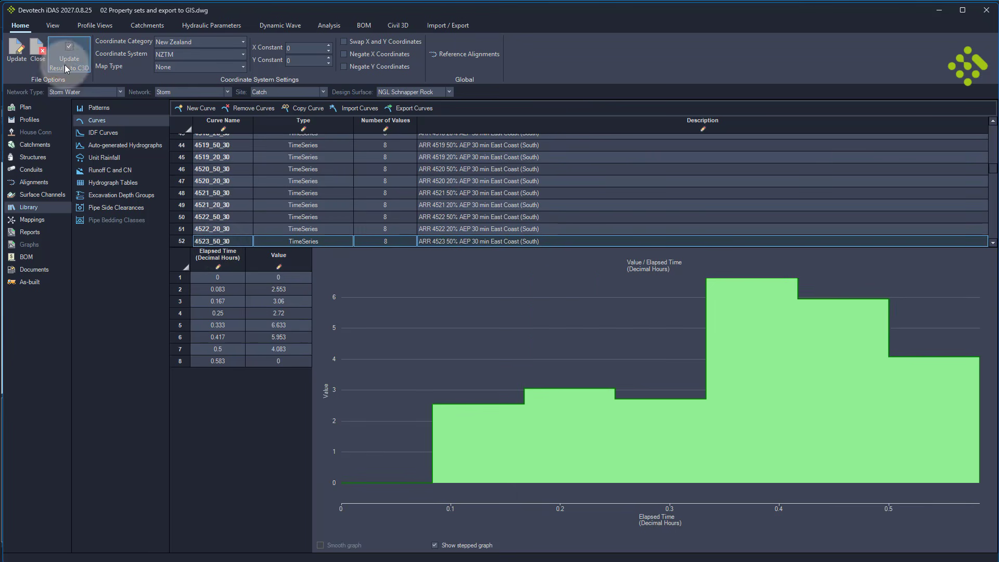
Close the iDAS pipe manager and switch to the 03 Import 12d drawing.
left_click(38, 61)
left_click(524, 310)
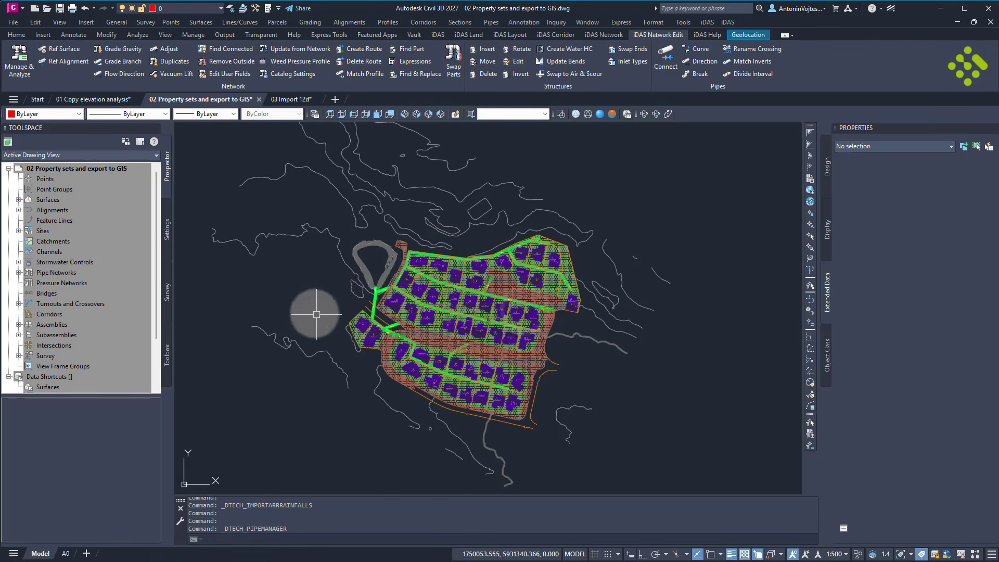
left_click(289, 99)
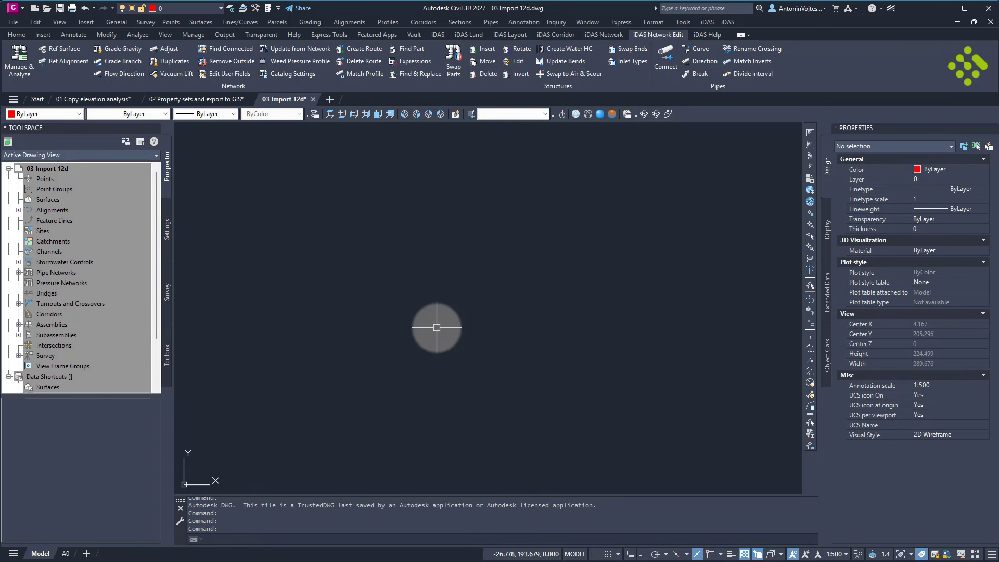
left_click(438, 35)
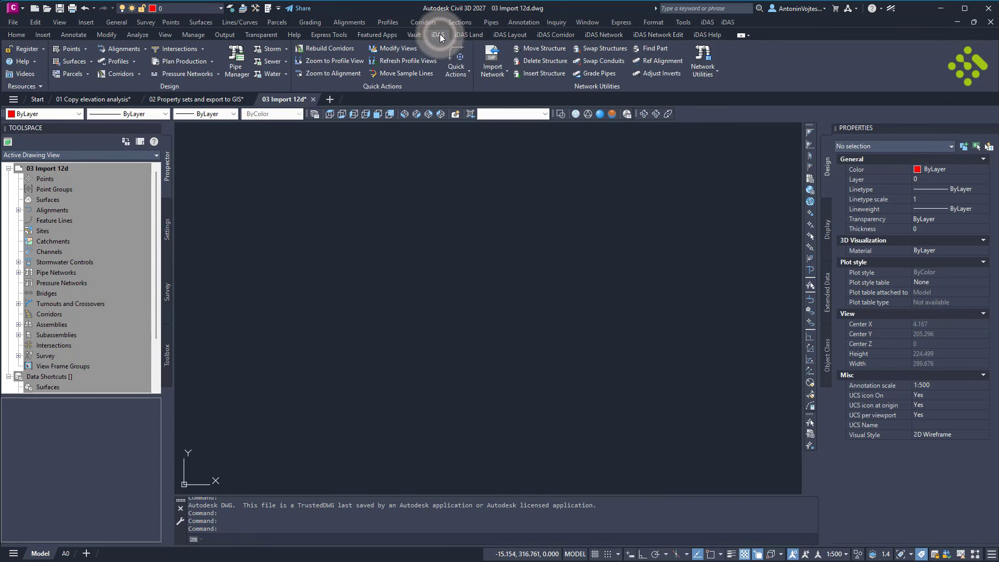
left_click(495, 73)
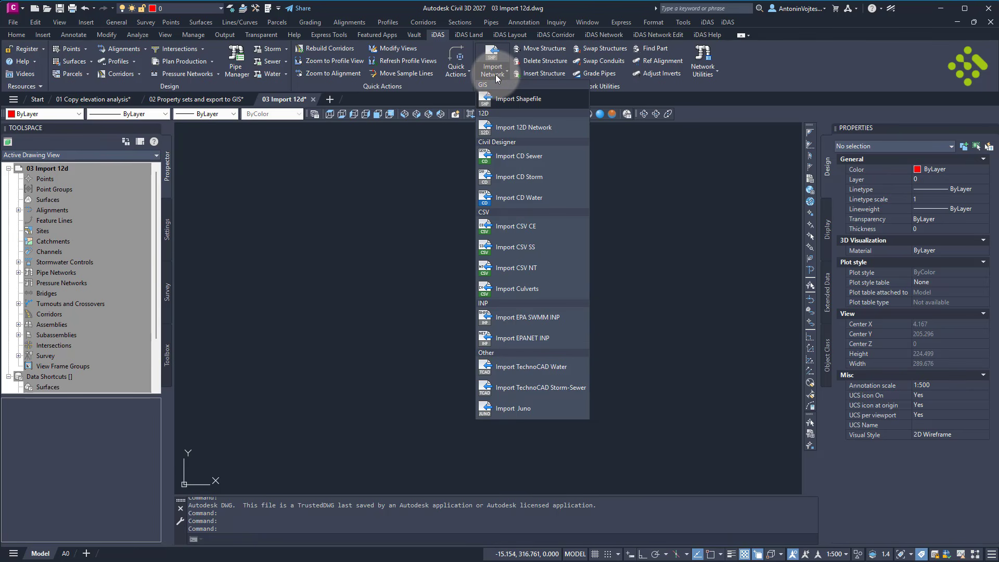
left_click(511, 137)
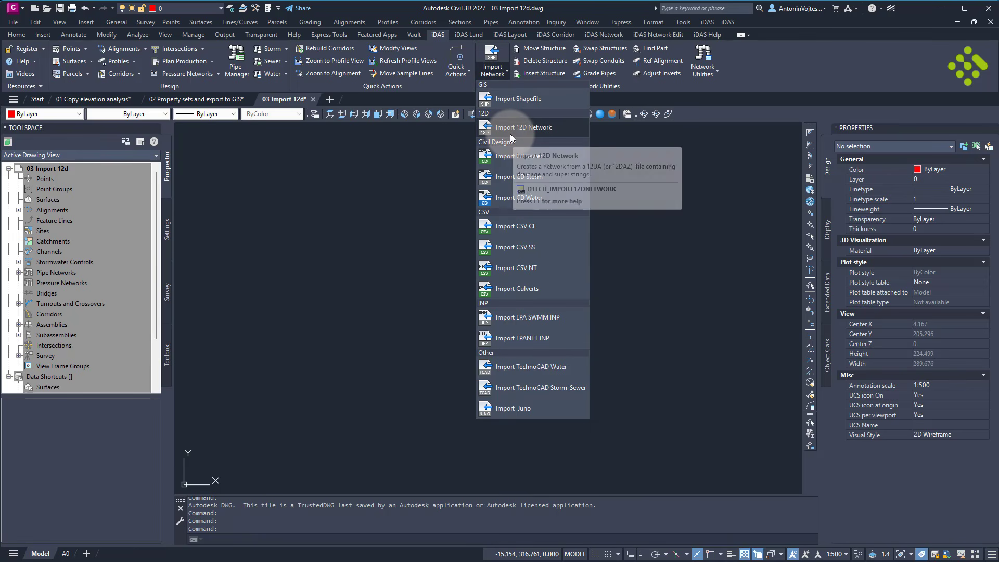
key("Escape")
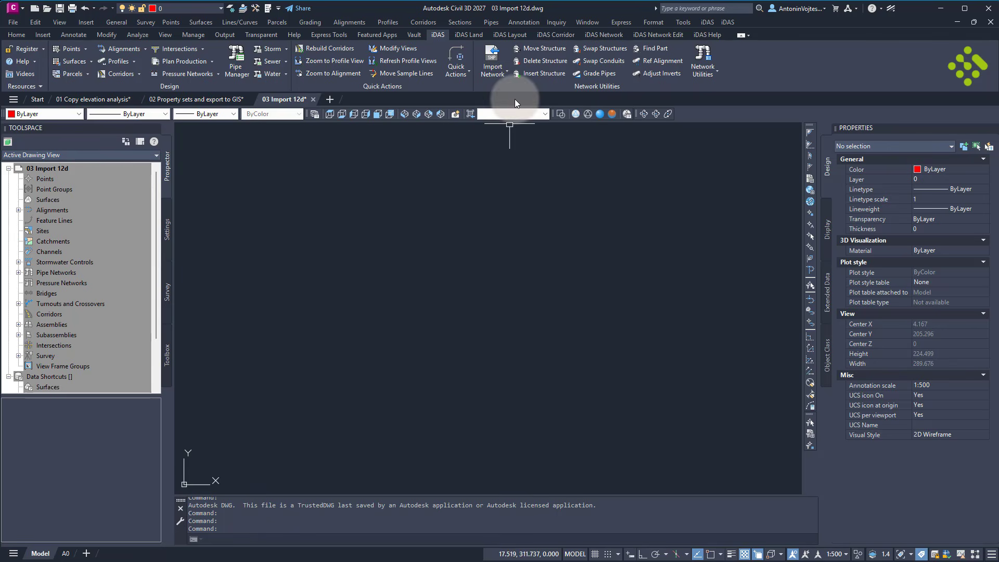
Start the 12D network import and load the archive file Network.12da from the Desktop folder.
left_click(606, 38)
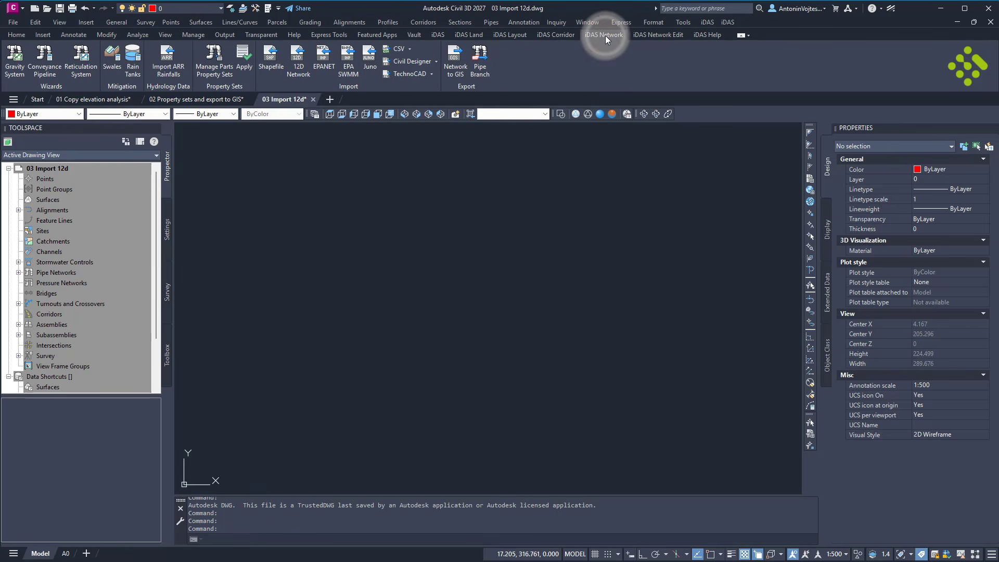
left_click(298, 61)
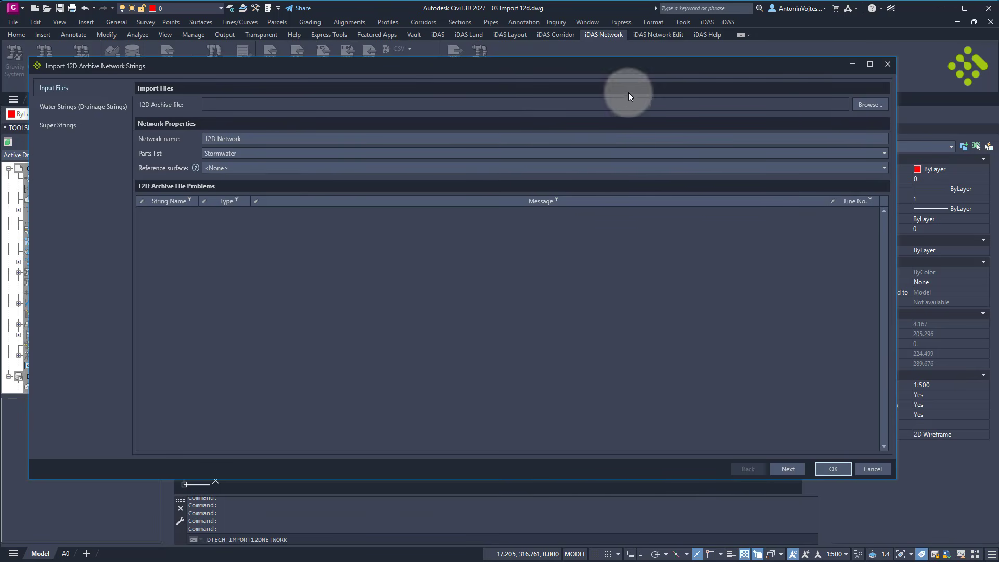
left_click(863, 106)
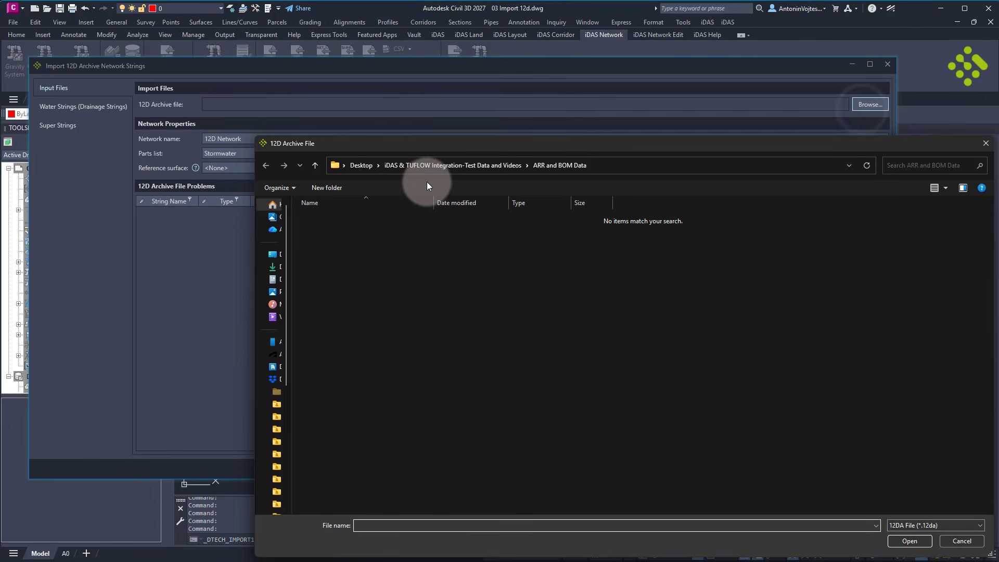
left_click_drag(432, 142, 298, 81)
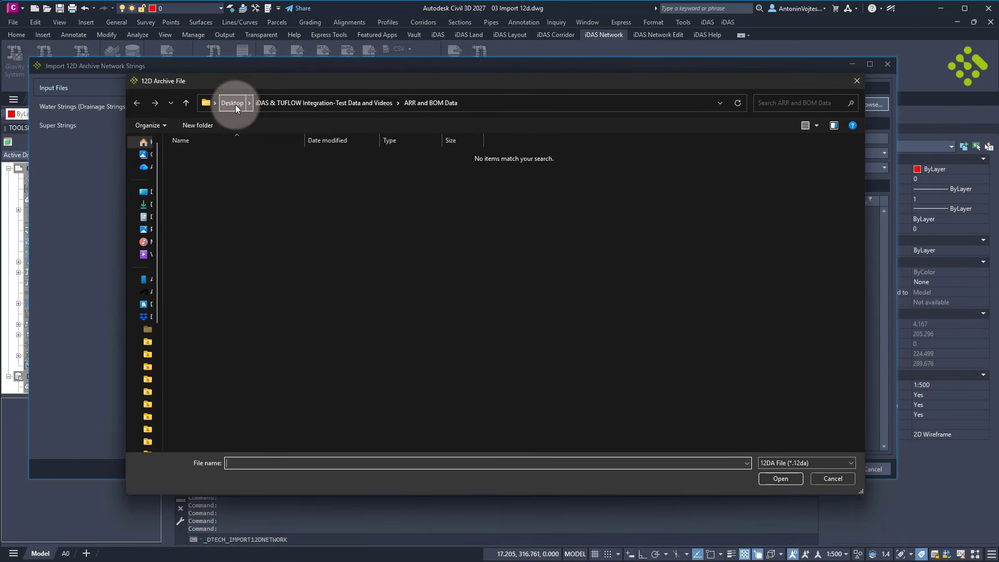
left_click(236, 103)
left_click(203, 155)
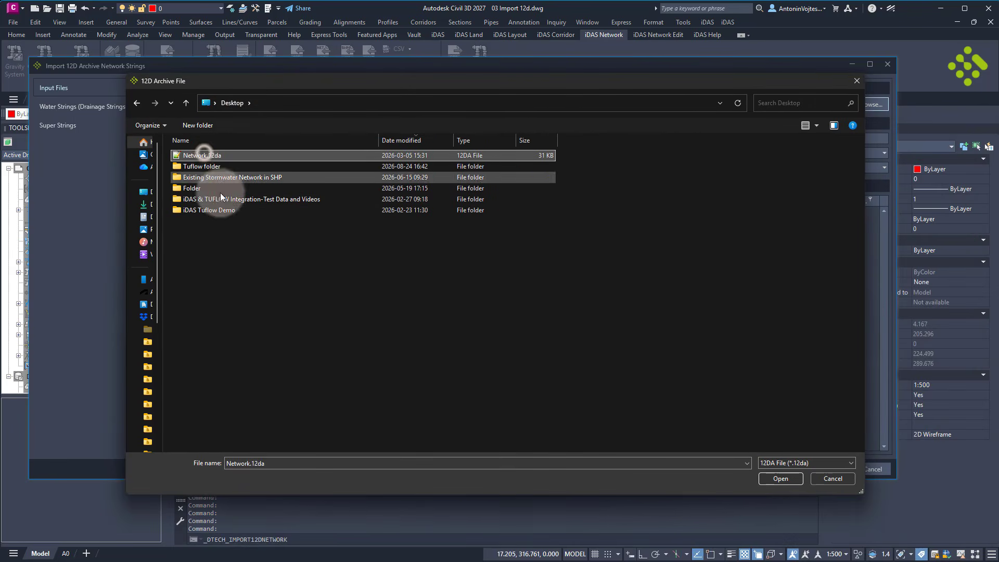
left_click(778, 479)
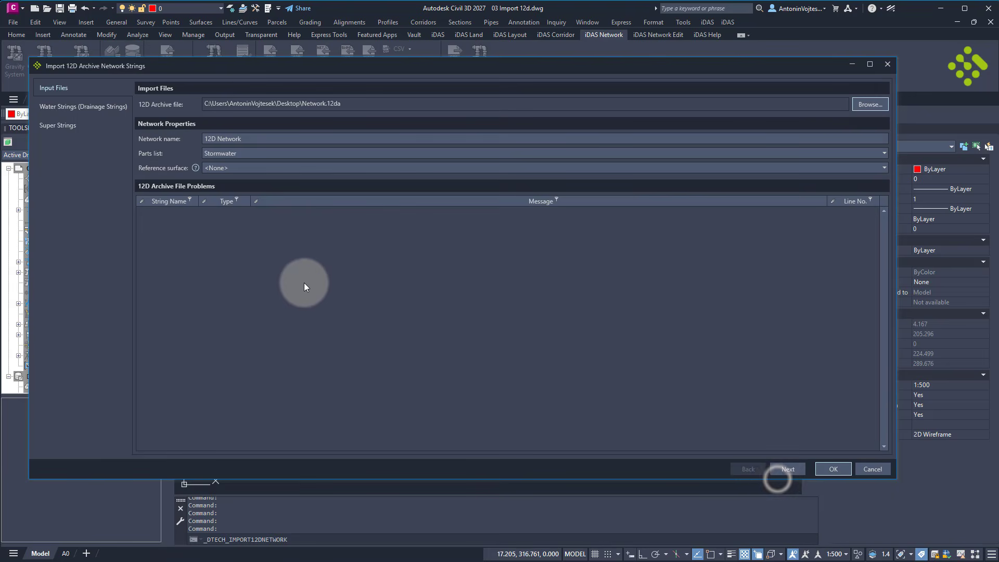
Check the network name and reference surface options, and continue to the pit and pipe mappings of the water strings.
left_click(250, 137)
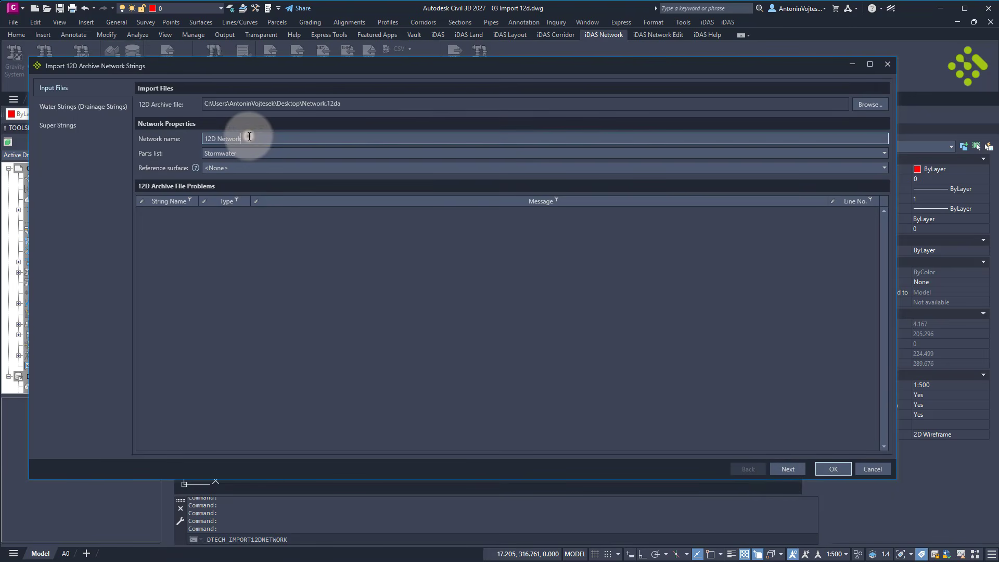
left_click(232, 169)
left_click(232, 169)
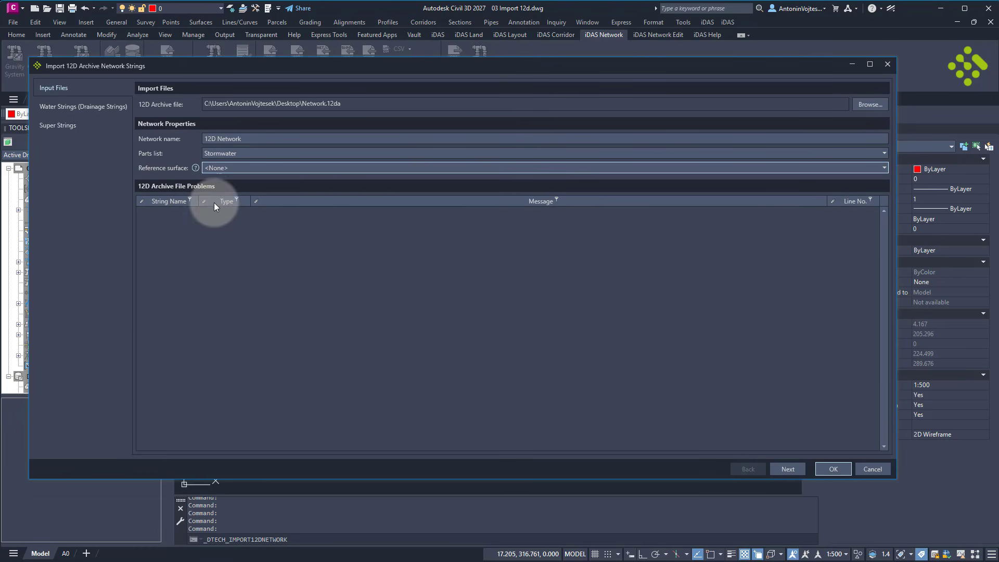
left_click(788, 469)
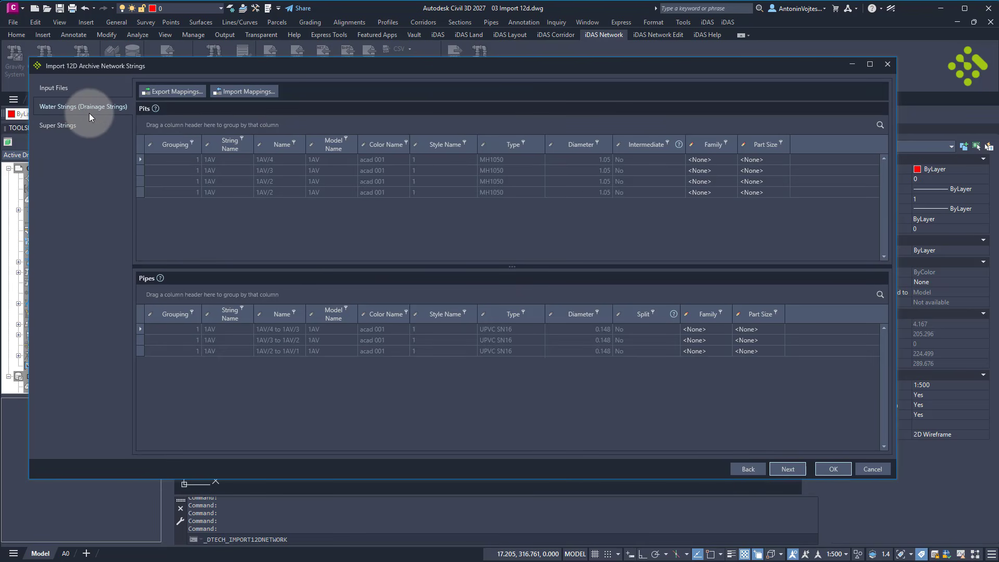
left_click(69, 127)
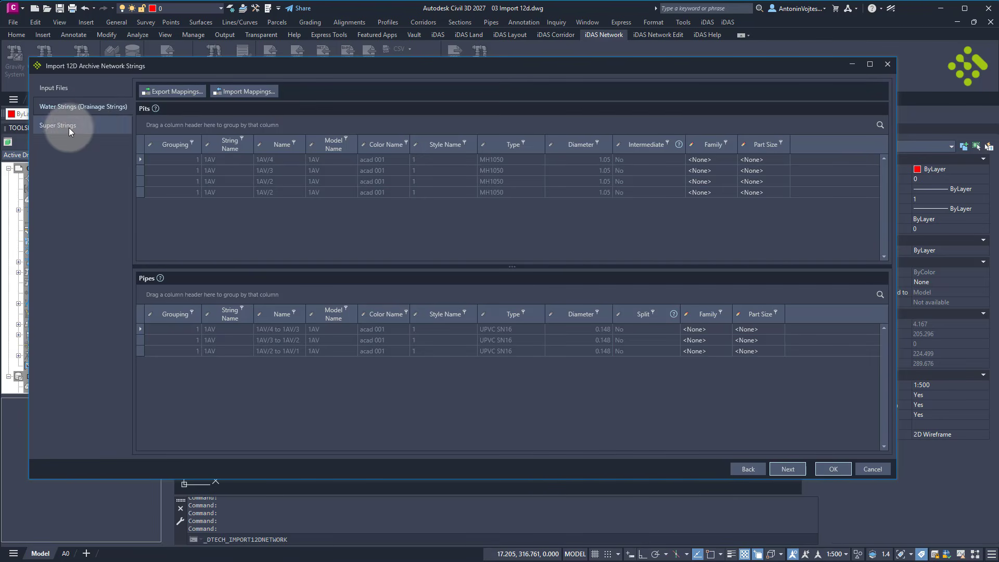
left_click(73, 106)
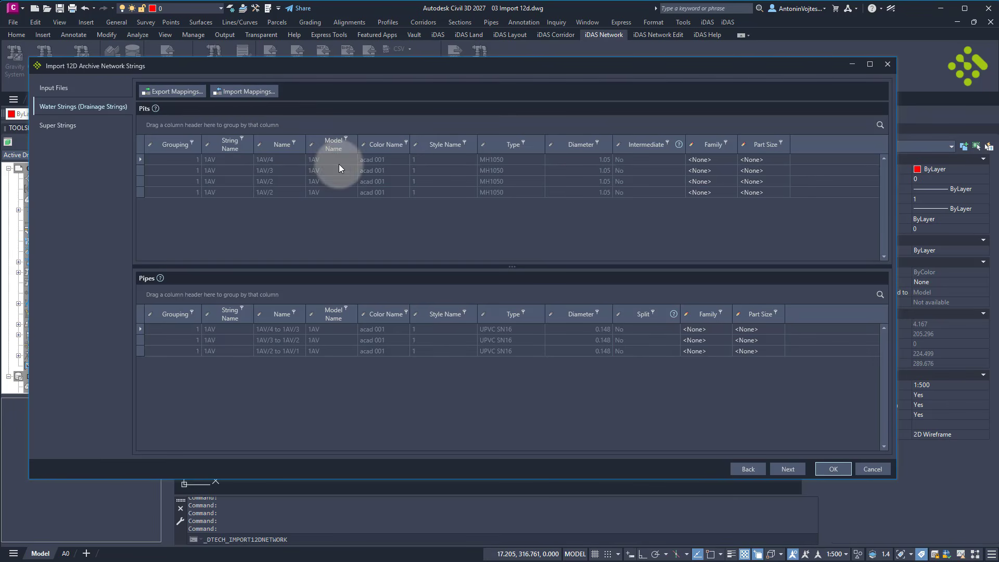
Map all four pits to the Hynds Hyspec Manhole Centre Hole family, size DN 1050 FRAME 535 LID 150 FLANGED BASE 150.
left_click_drag(436, 157, 506, 200)
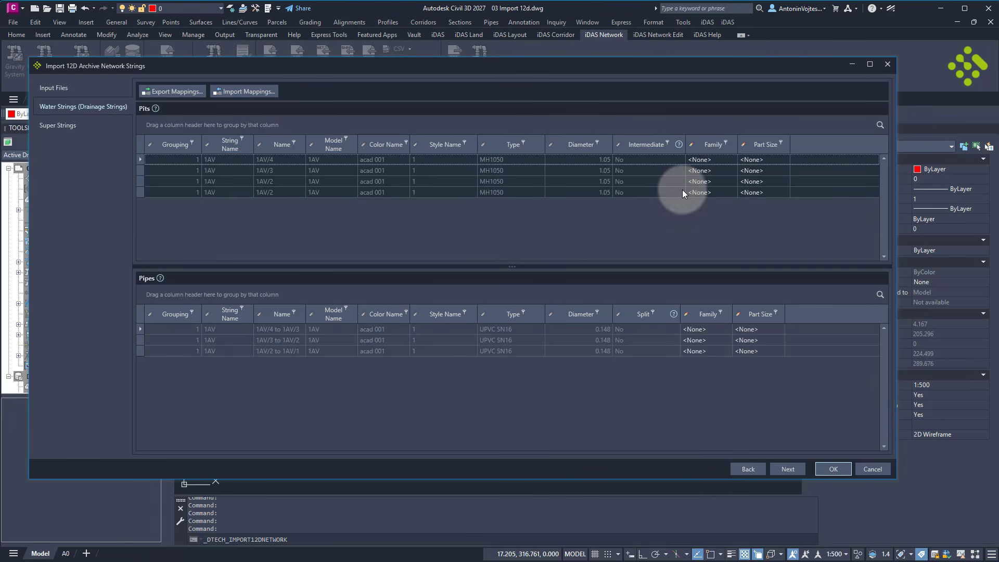
left_click(701, 167)
scroll(752, 251, "down", 8)
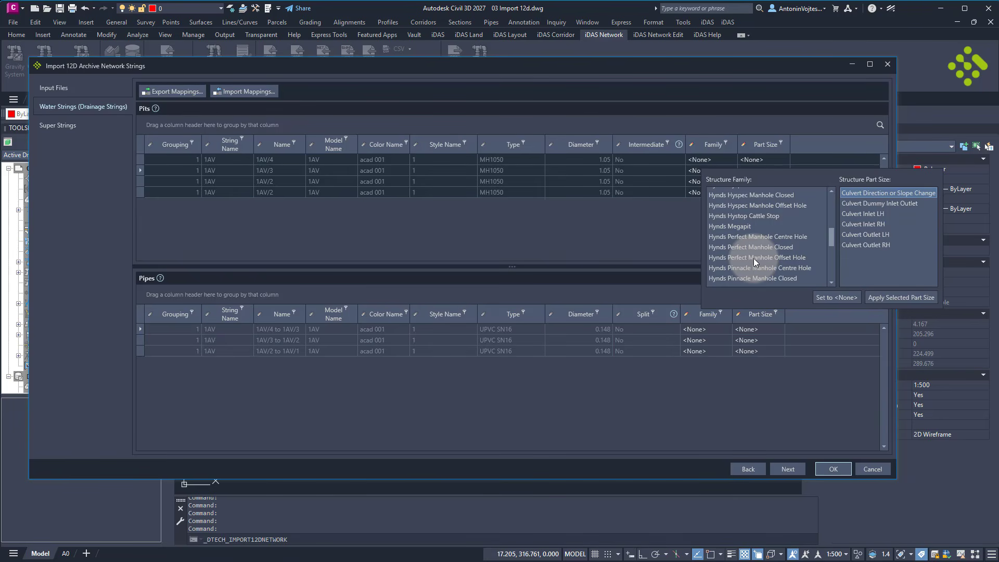
scroll(755, 260, "up", 2)
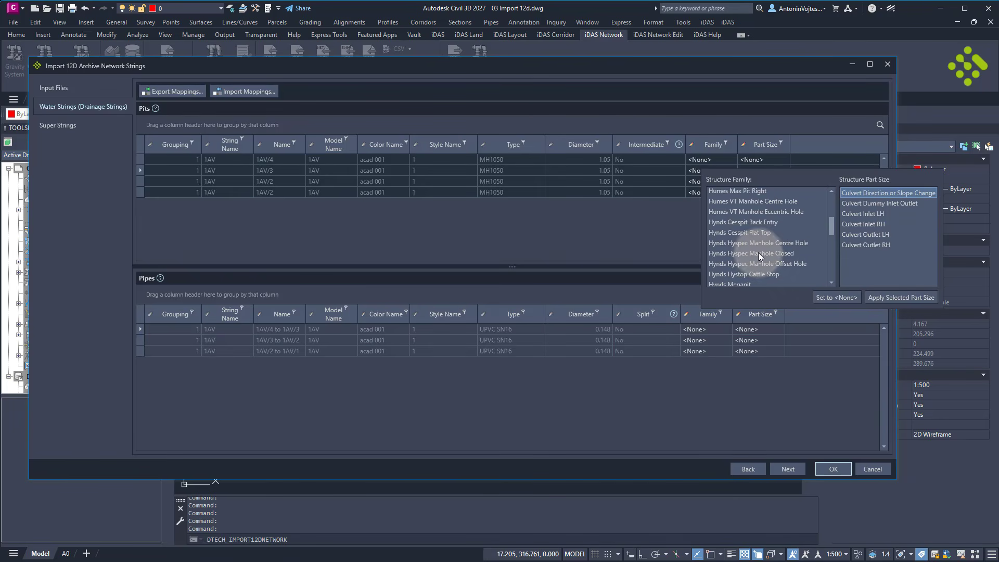
left_click(761, 243)
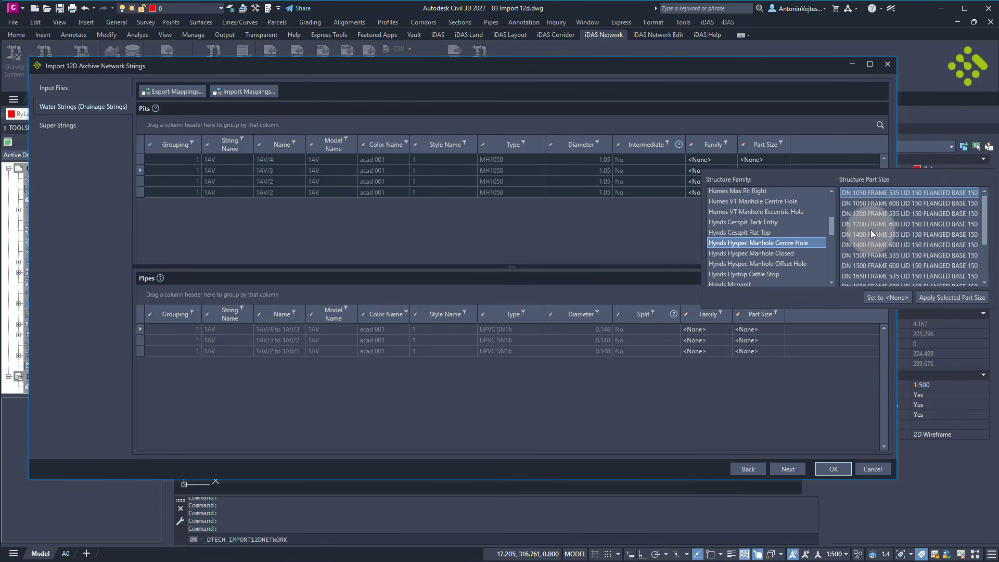
left_click(866, 196)
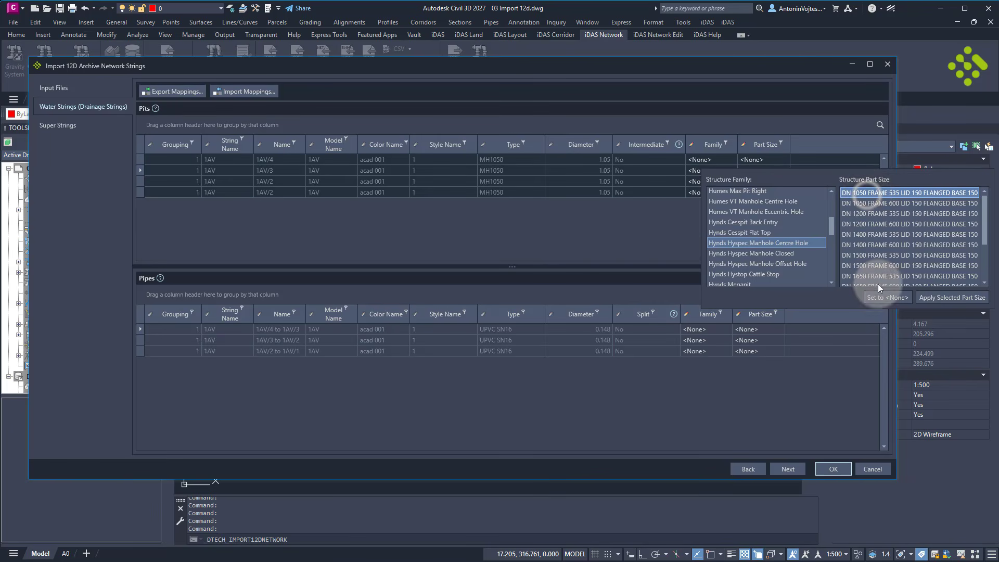
left_click(925, 298)
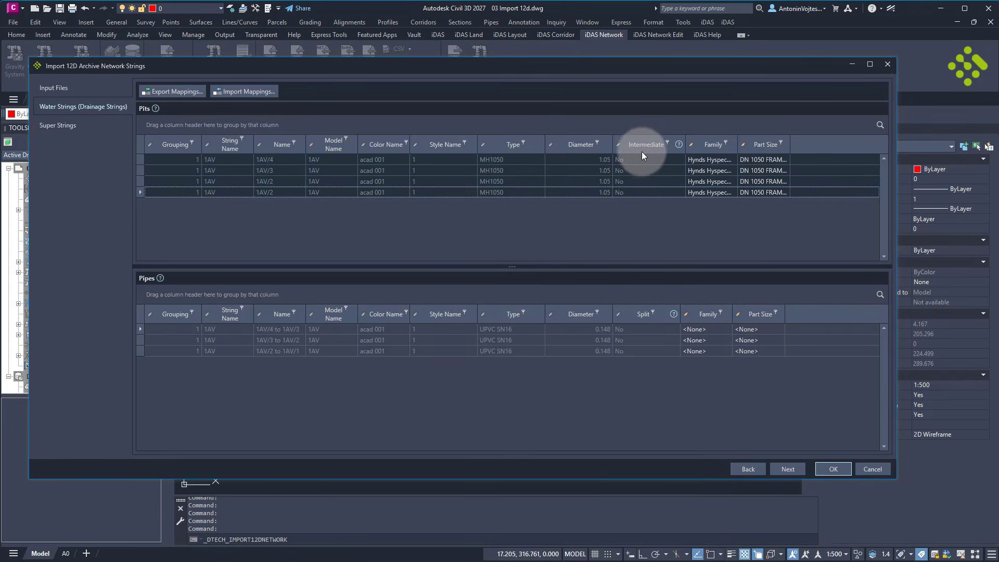
Try grouping the pits table by diameter, and remove the grouping again.
left_click_drag(573, 145, 489, 126)
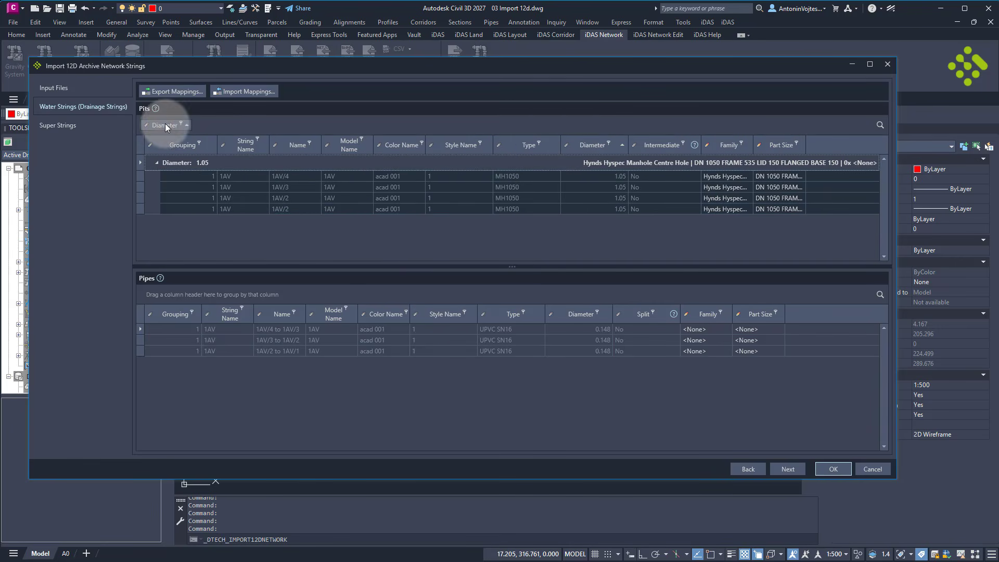
left_click_drag(164, 125, 576, 142)
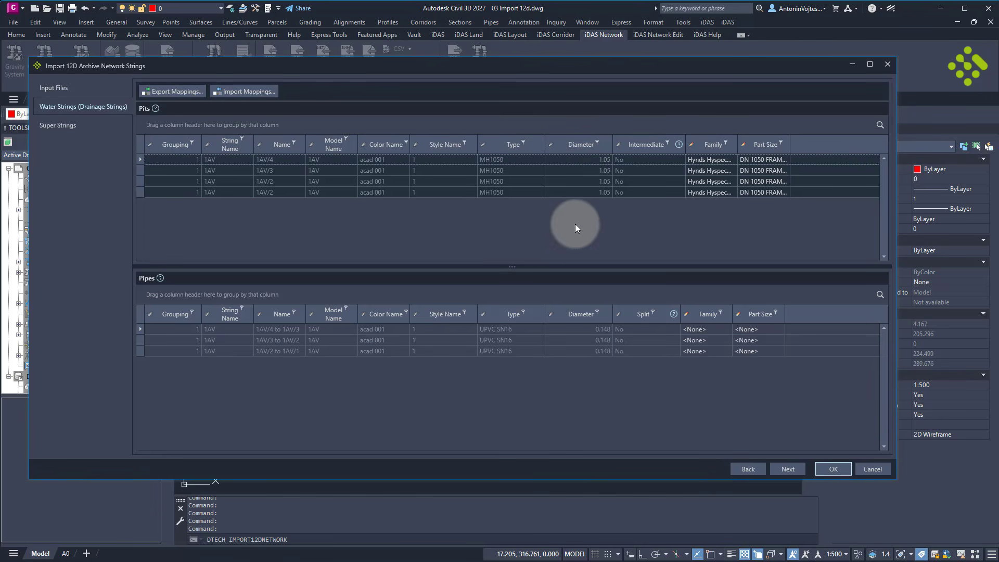
left_click(698, 171)
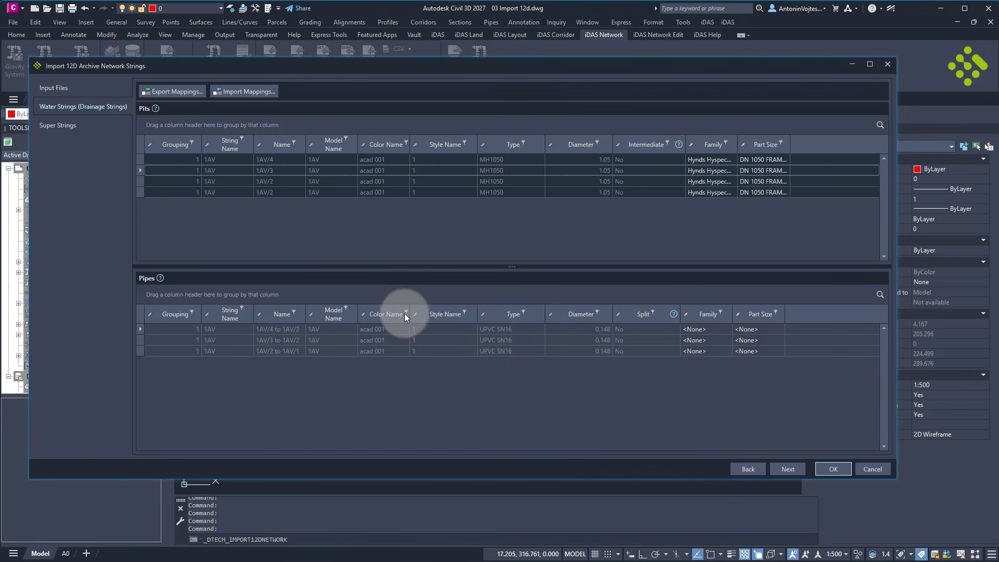
Map all three pipes to the PVC-U SN 16 AS NZS 1260 family, size DN 150 SN 16 PVC-U.
left_click_drag(395, 333, 395, 357)
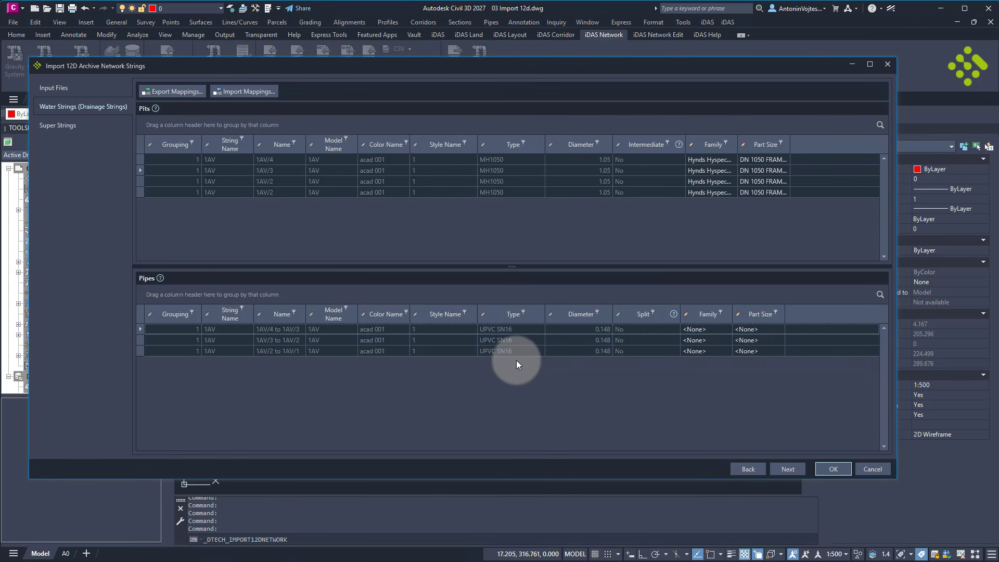
left_click(700, 352)
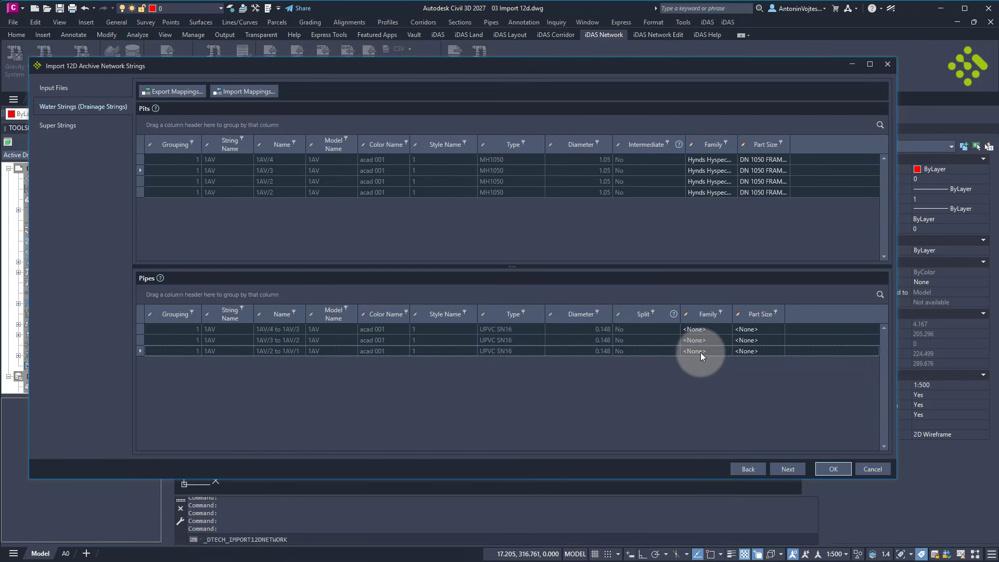
scroll(731, 403, "down", 11)
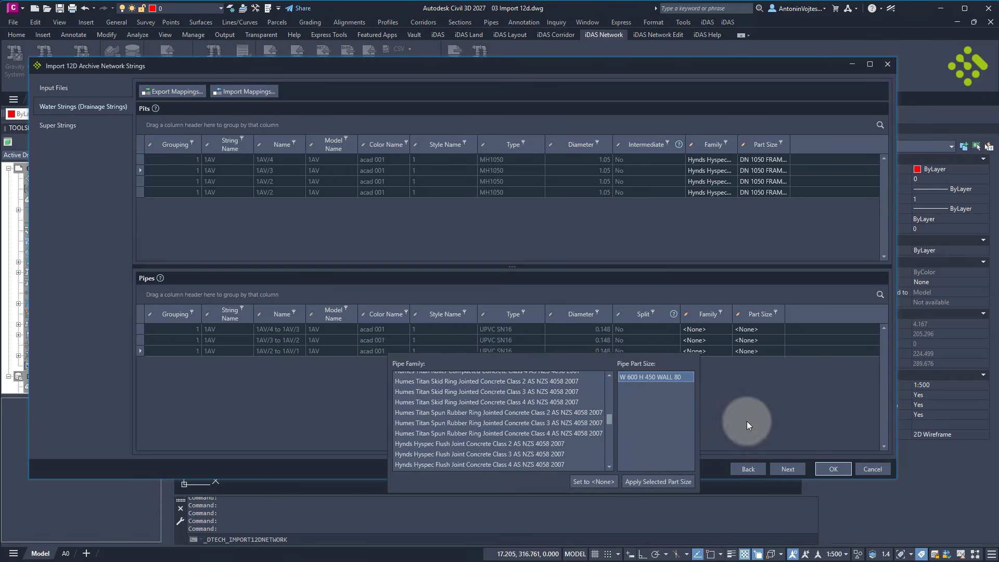
scroll(477, 421, "down", 10)
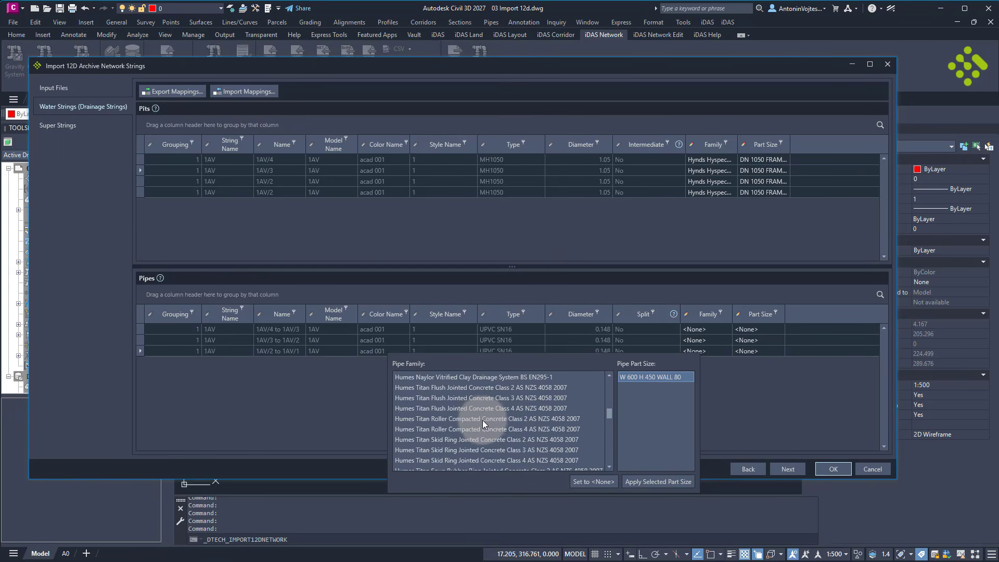
scroll(483, 421, "up", 5)
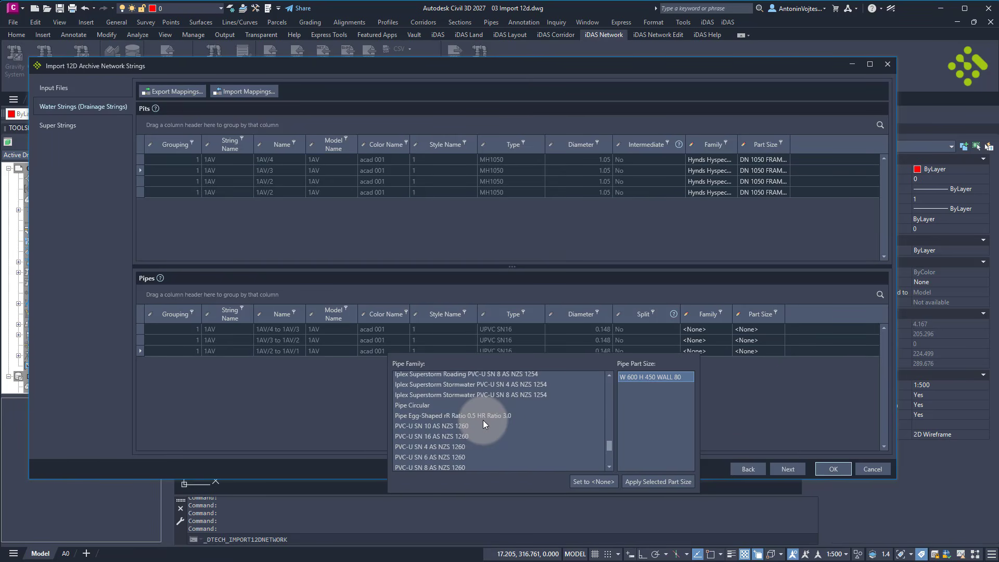
left_click(445, 433)
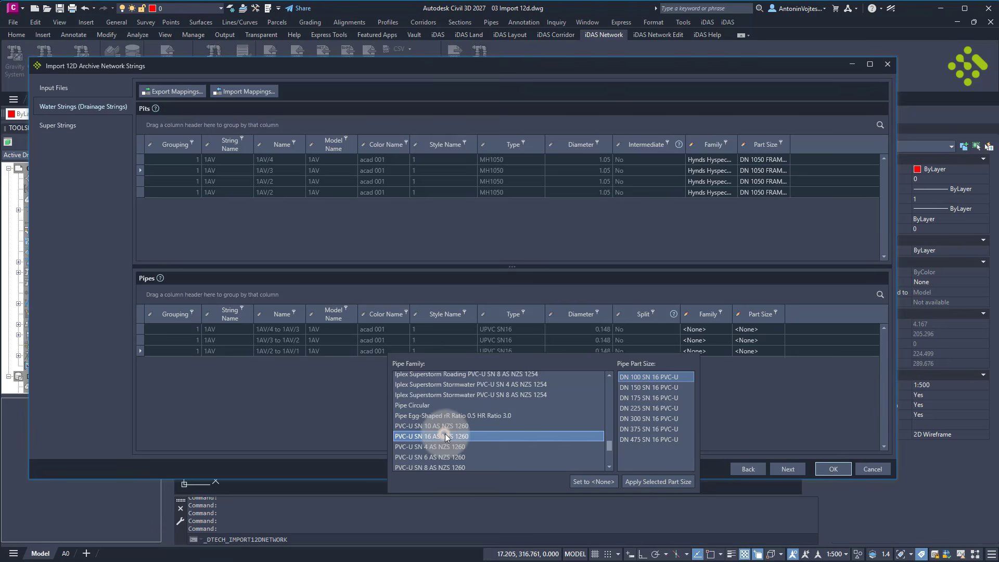
left_click(639, 389)
left_click(641, 481)
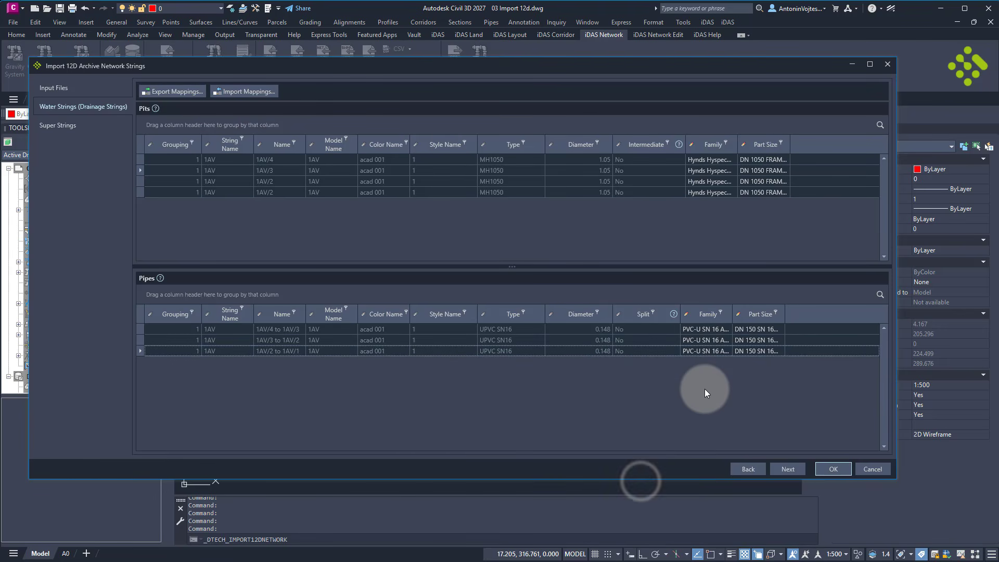
Continue past the super strings mappings and run the 12D network import into the drawing.
left_click(784, 472)
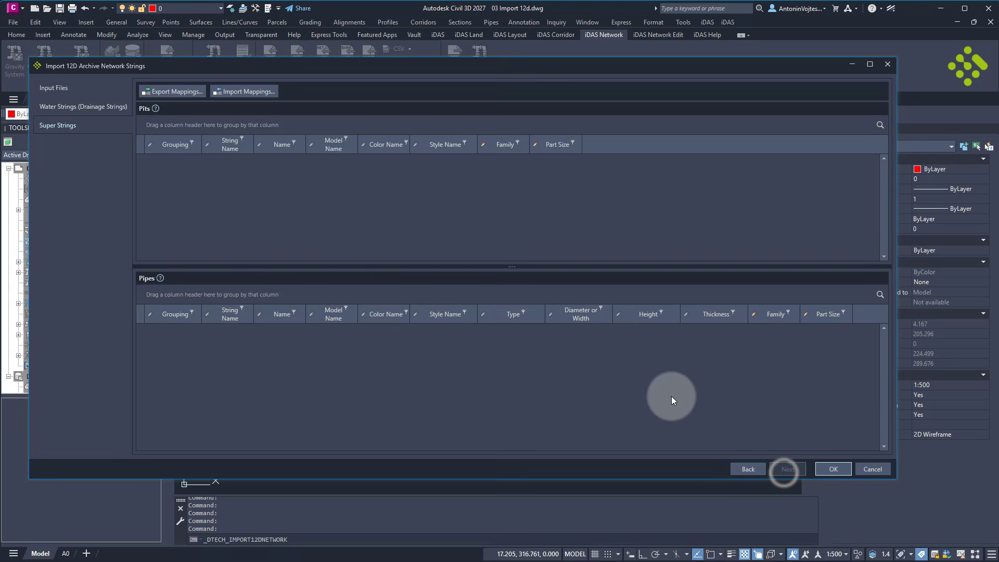
left_click(833, 469)
middle_click(478, 301)
middle_click(478, 300)
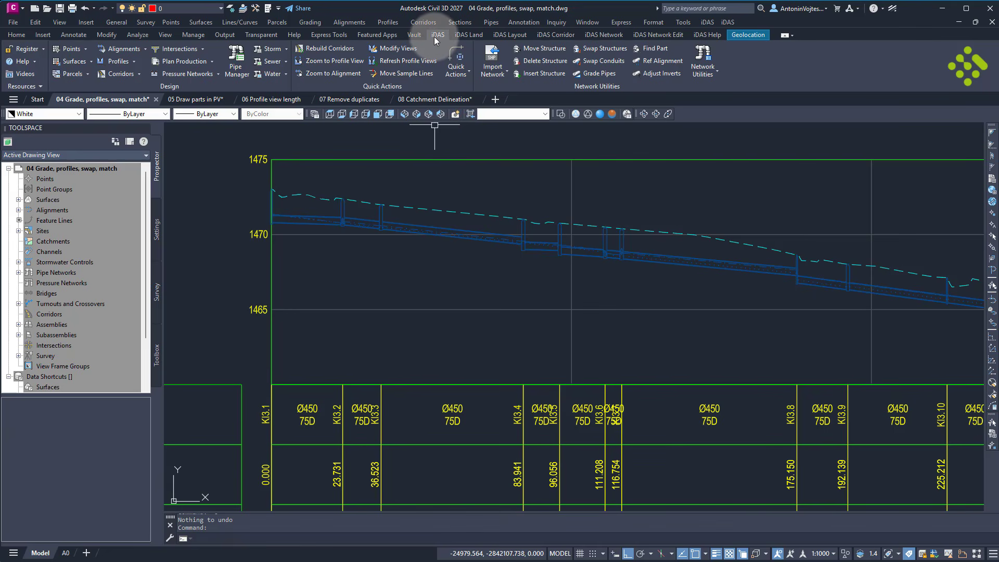
Grade the pipes from structure KI3.3 to KI3.5 in the profile view, matching inverts with a 0.1 drop and a slope ratio of -50.
left_click(604, 75)
key("Escape")
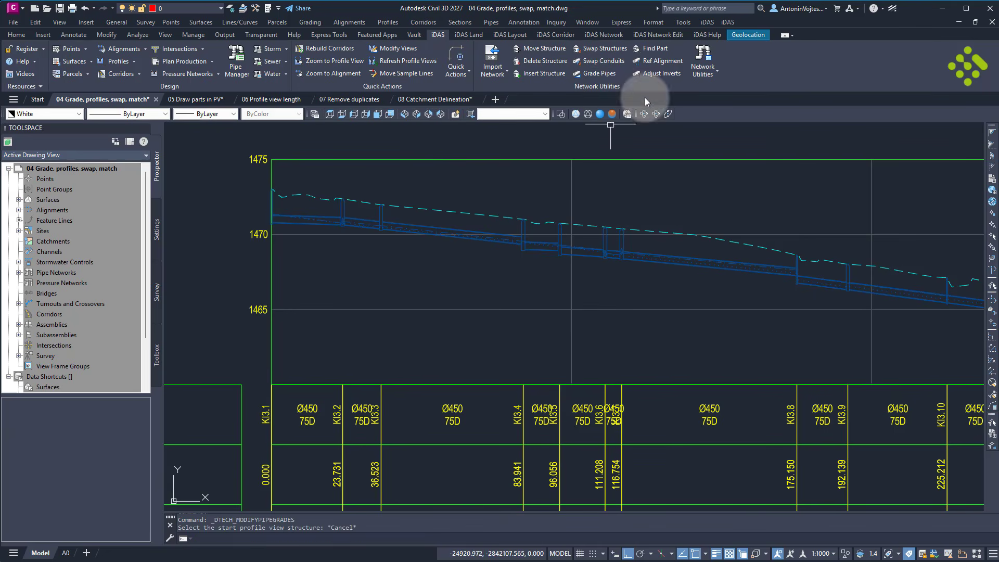
left_click(658, 37)
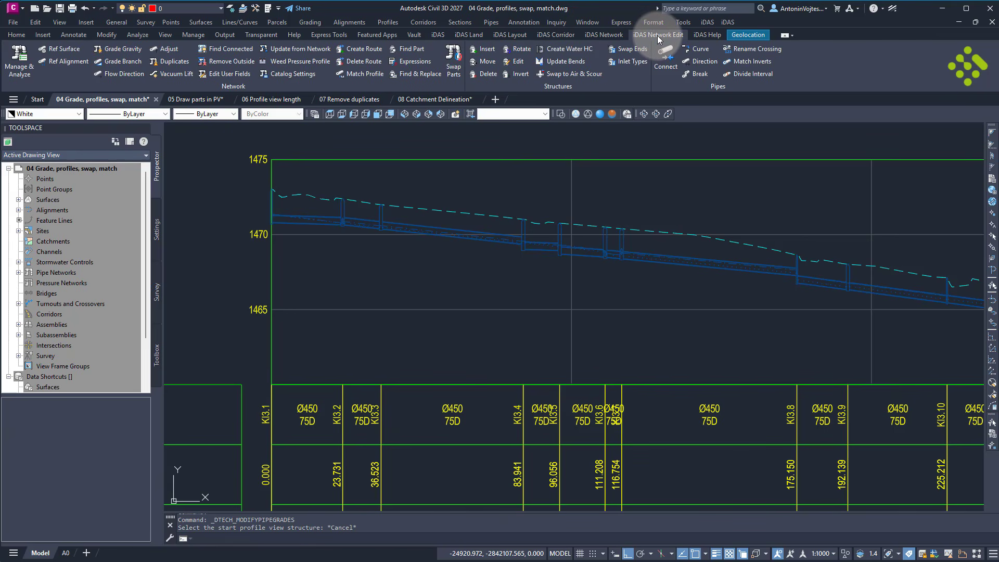
left_click(123, 67)
scroll(364, 232, "up", 3)
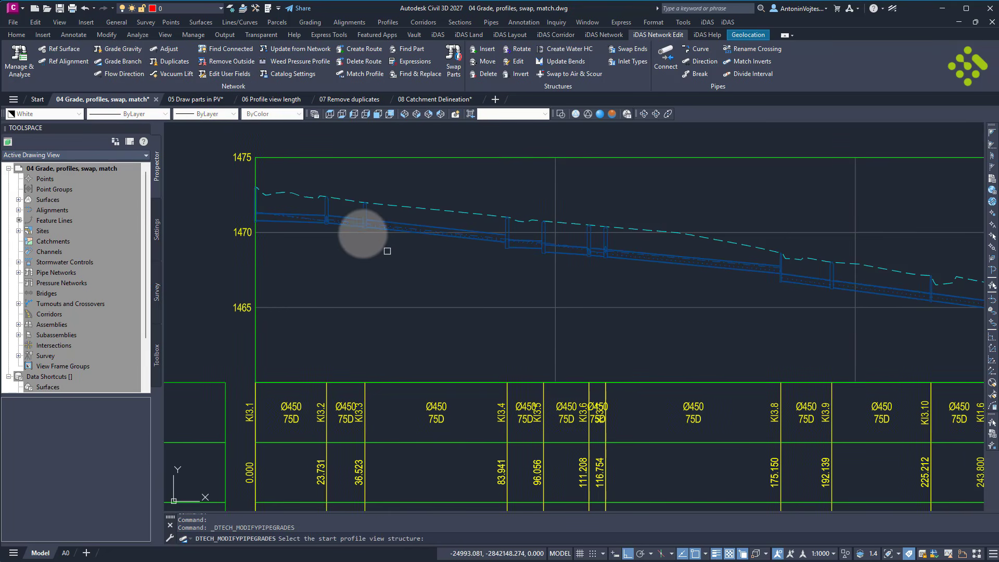
left_click(370, 209)
left_click(655, 237)
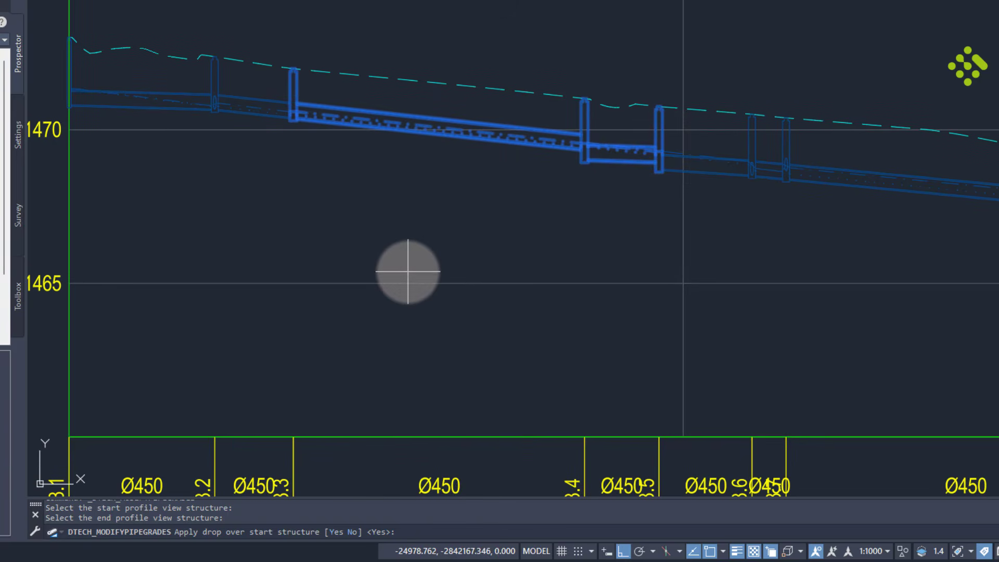
key("Return")
key("Return")
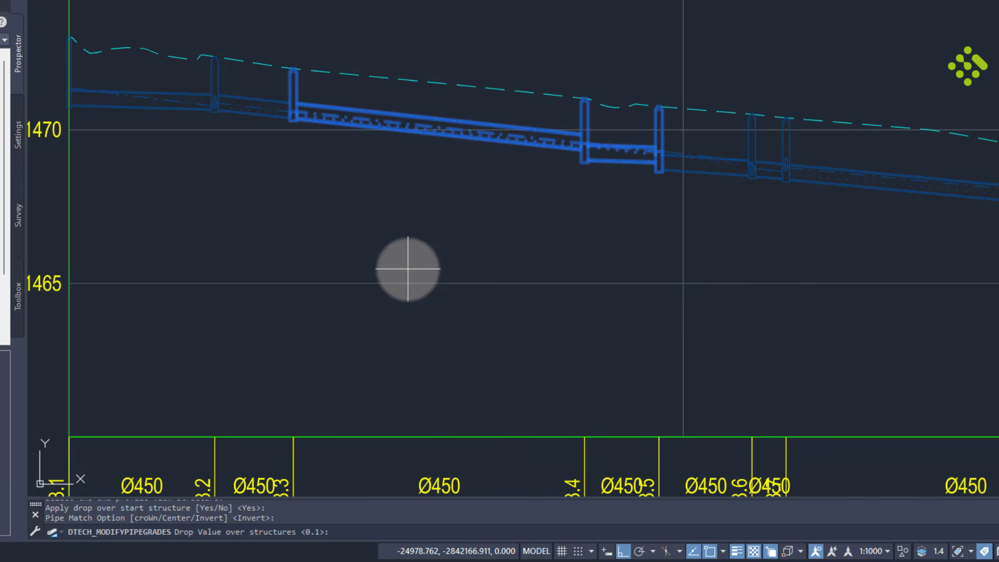
key("Return")
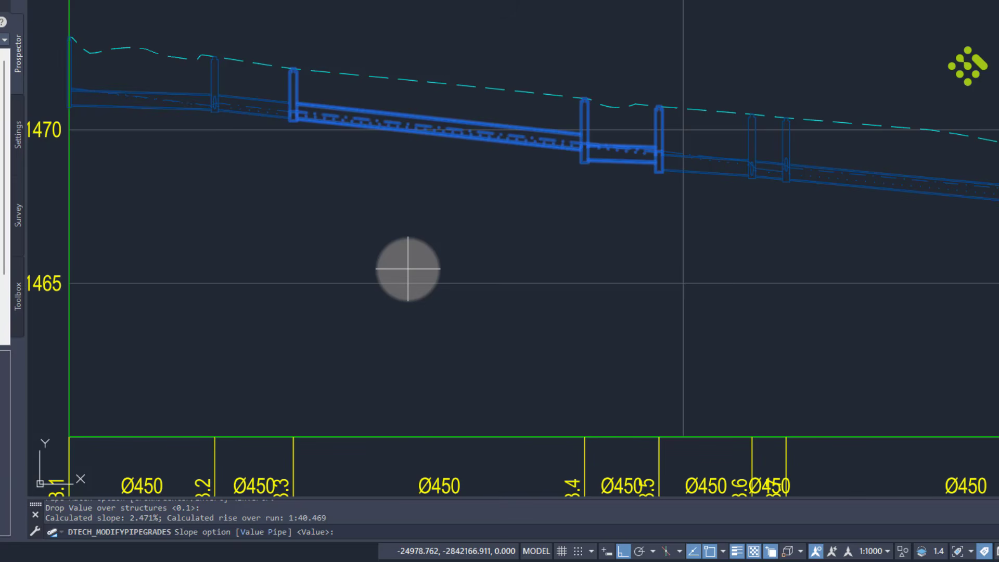
key("Return")
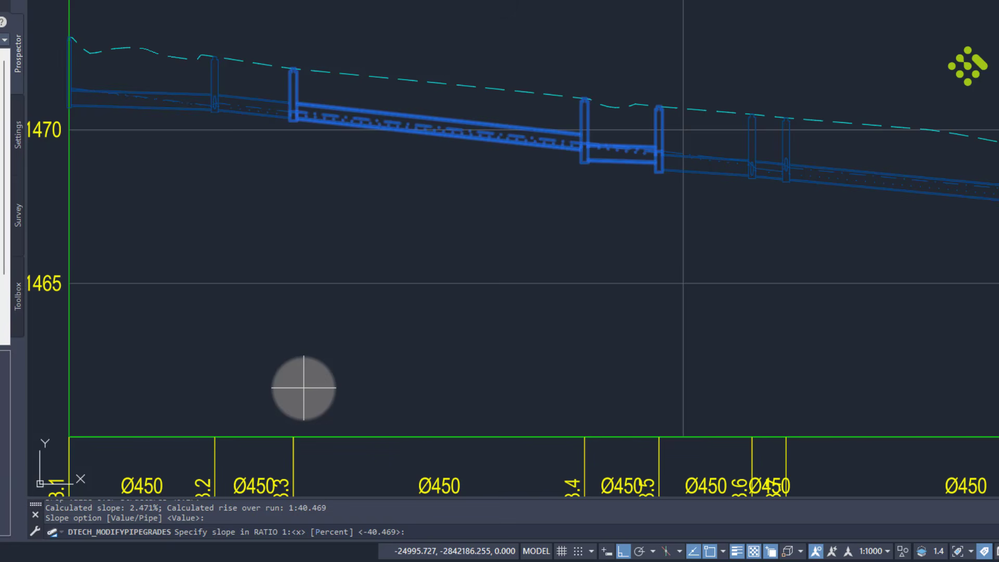
type("50")
key("Return")
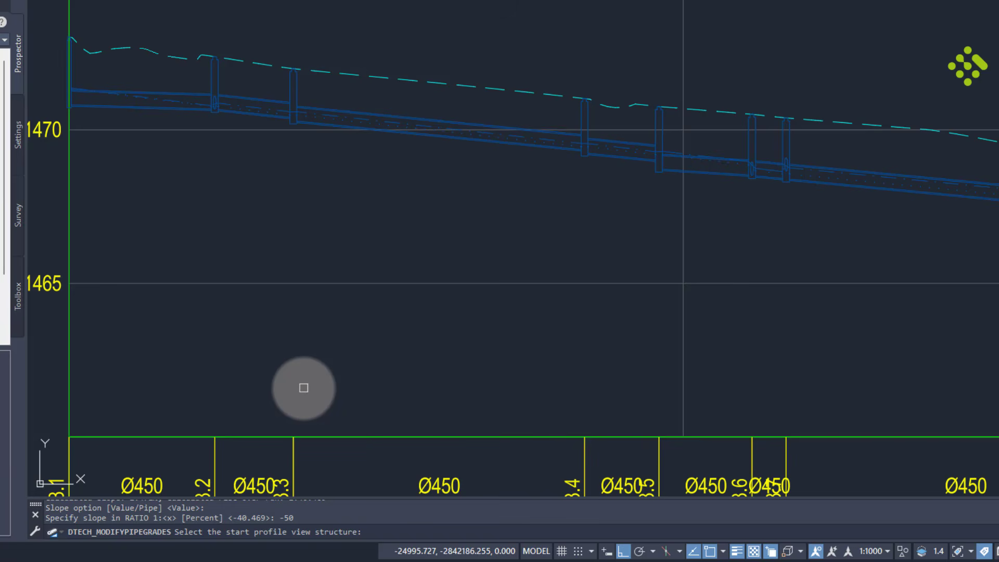
Regrade the pipes from KI3.3 to KI3.5 with the same drop and invert matching, specifying the slope in percent as -2.
left_click(297, 89)
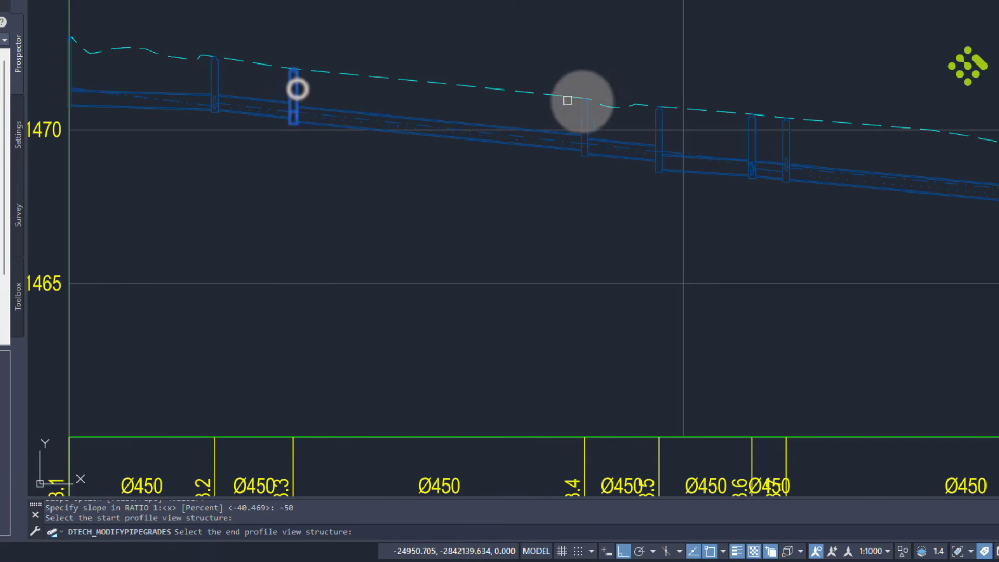
left_click(657, 119)
key("Return")
key("Return")
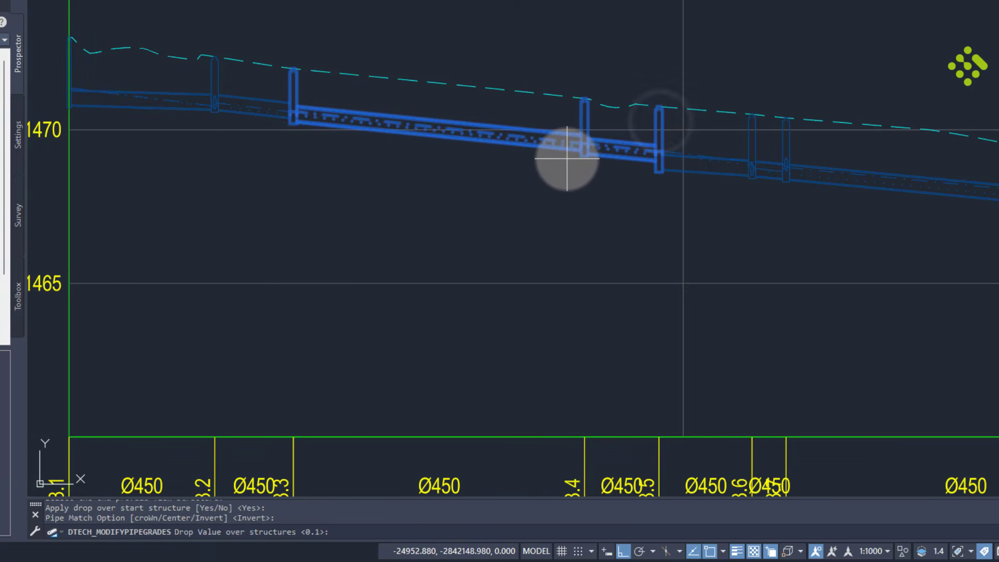
key("Return")
key("Return")
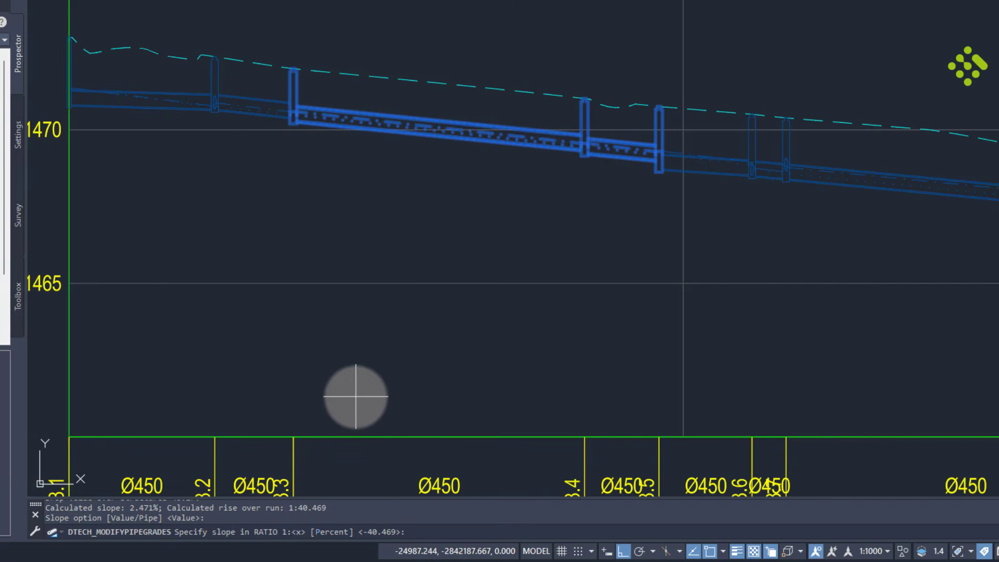
left_click(335, 531)
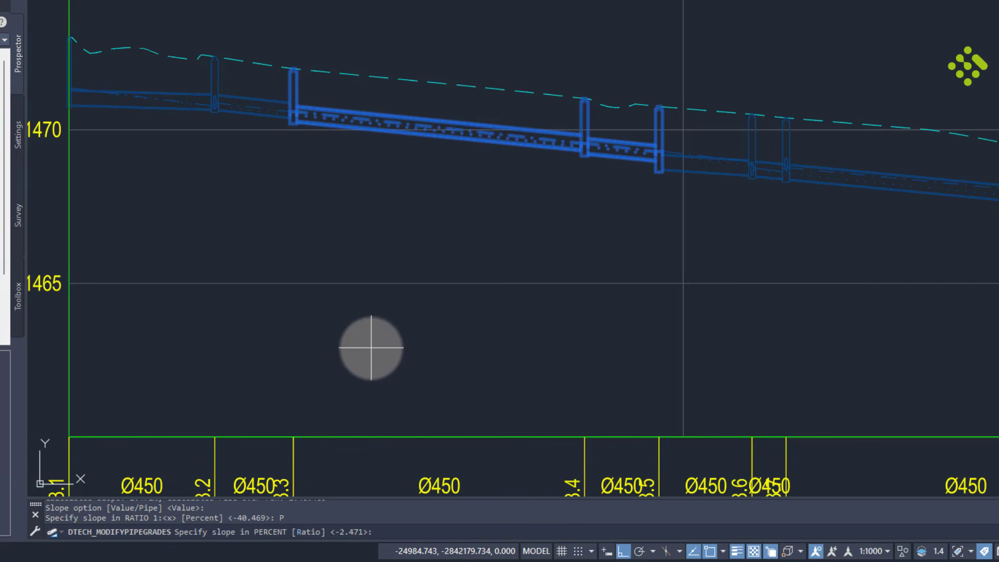
type("-2")
key("Return")
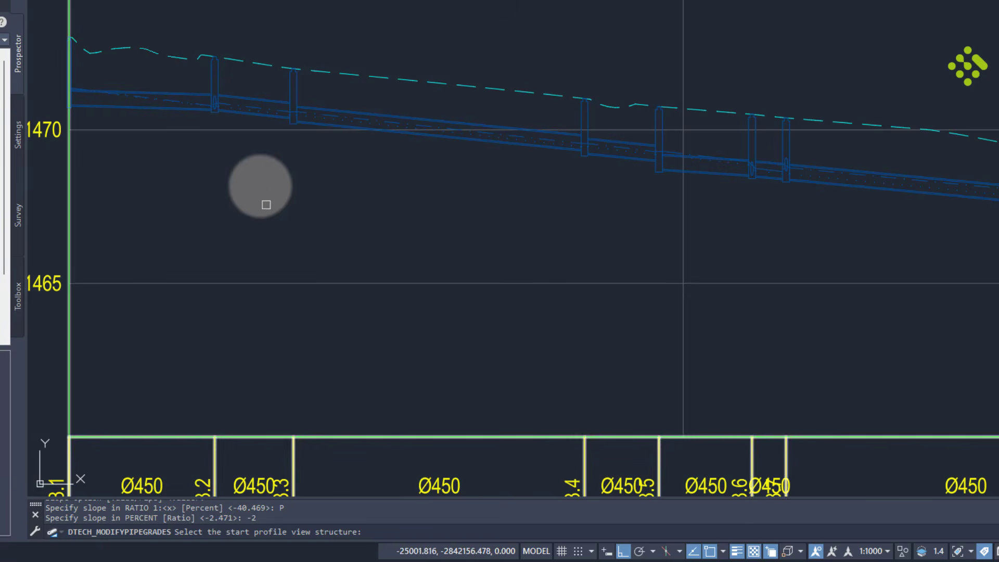
Regrade the KI3.3 to KI3.5 run at a slope of -3 percent, keeping the default drop options, and finish grading.
left_click(296, 86)
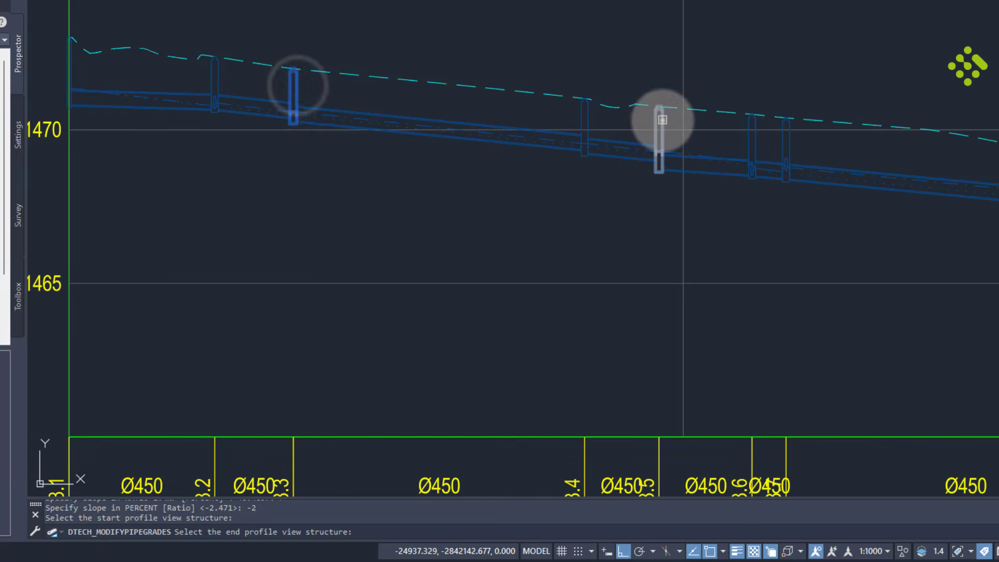
left_click(662, 119)
key("Return")
key("Return")
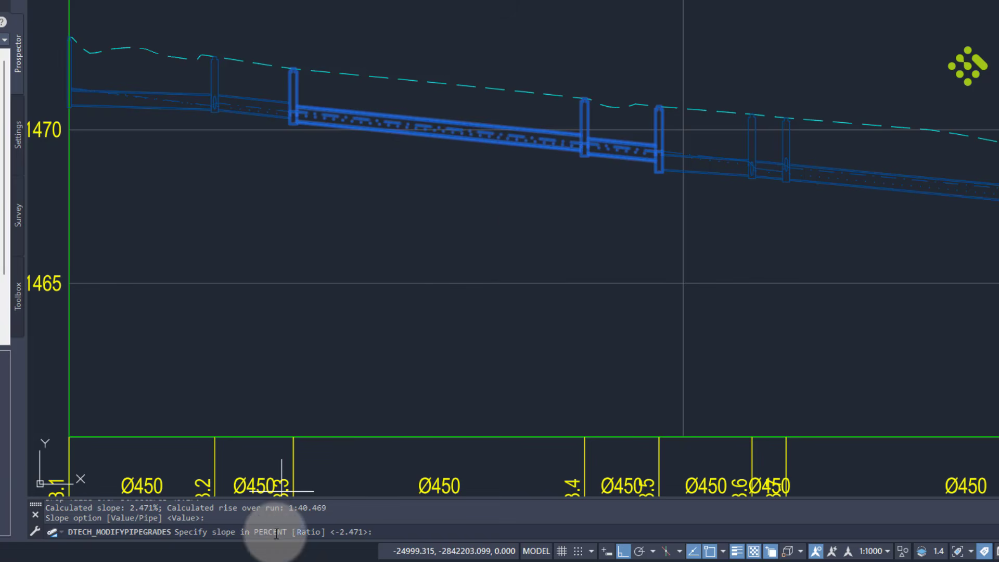
type("-")
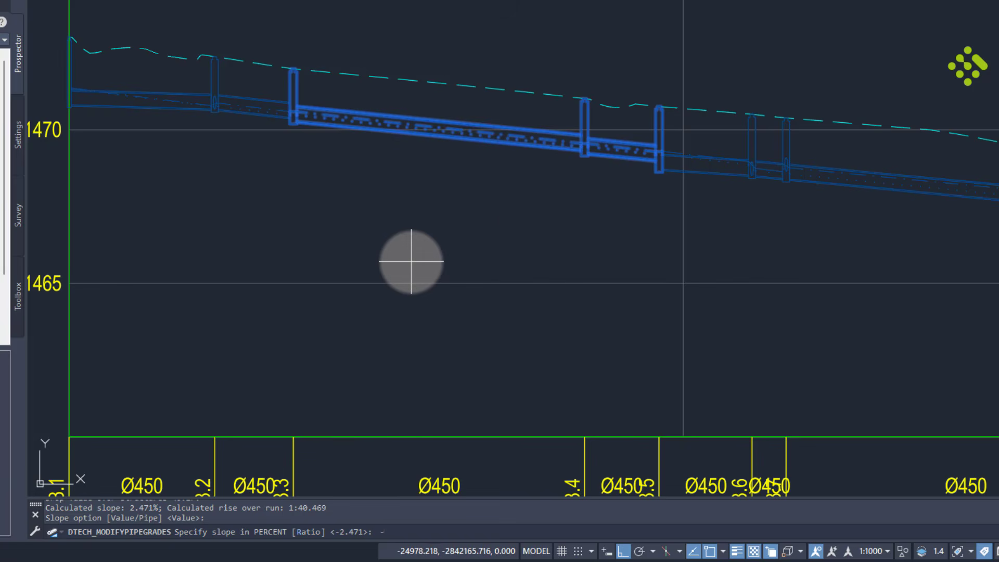
type("3")
key("Return")
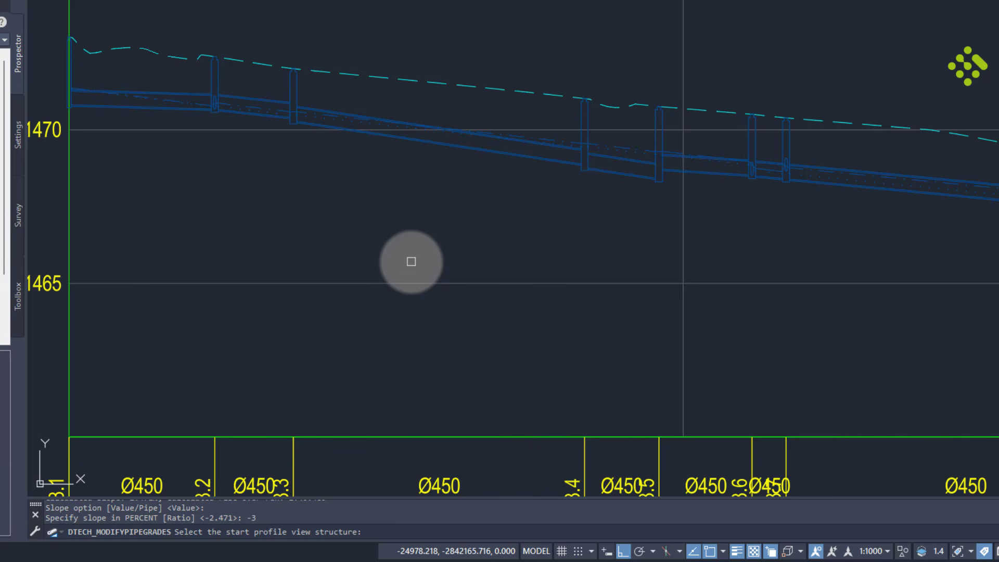
key("Escape")
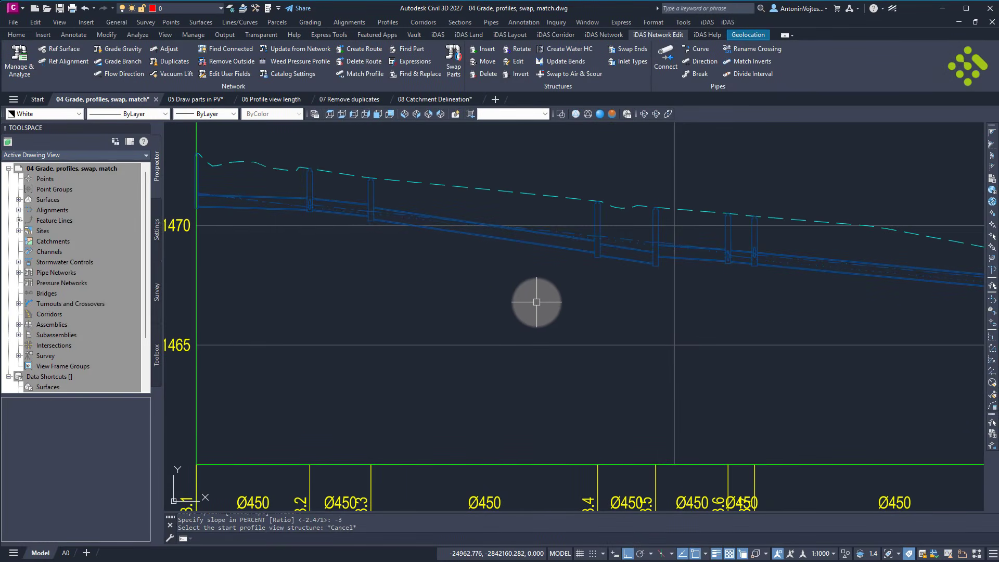
Examine the pipes between structures KI1.4 and KI1.7 and their diameters in the profile view containing the pond.
middle_click_drag(535, 299, 520, 330)
scroll(416, 282, "down", 4)
scroll(542, 324, "down", 4)
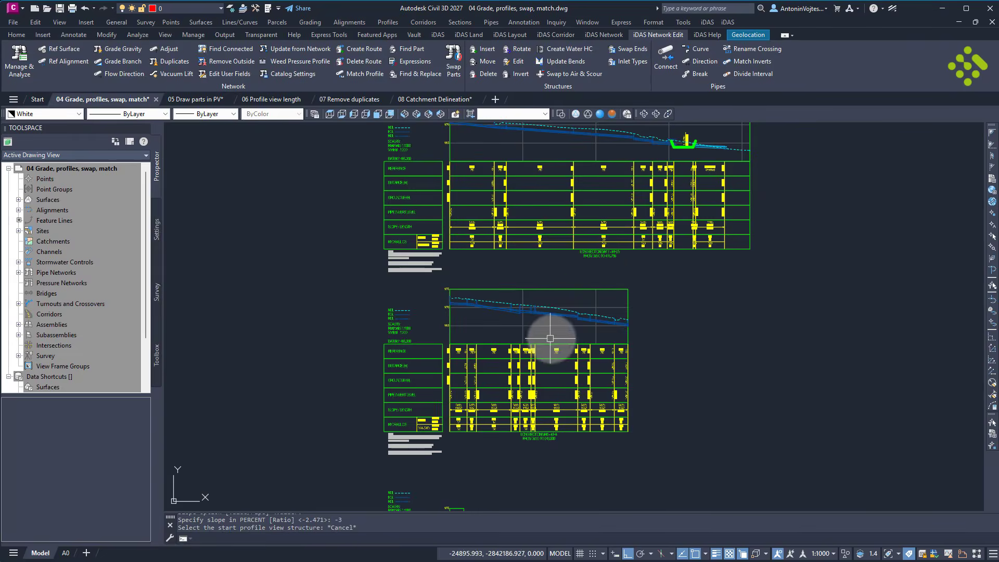
middle_click_drag(598, 254, 518, 380)
scroll(543, 258, "up", 6)
scroll(574, 307, "up", 2)
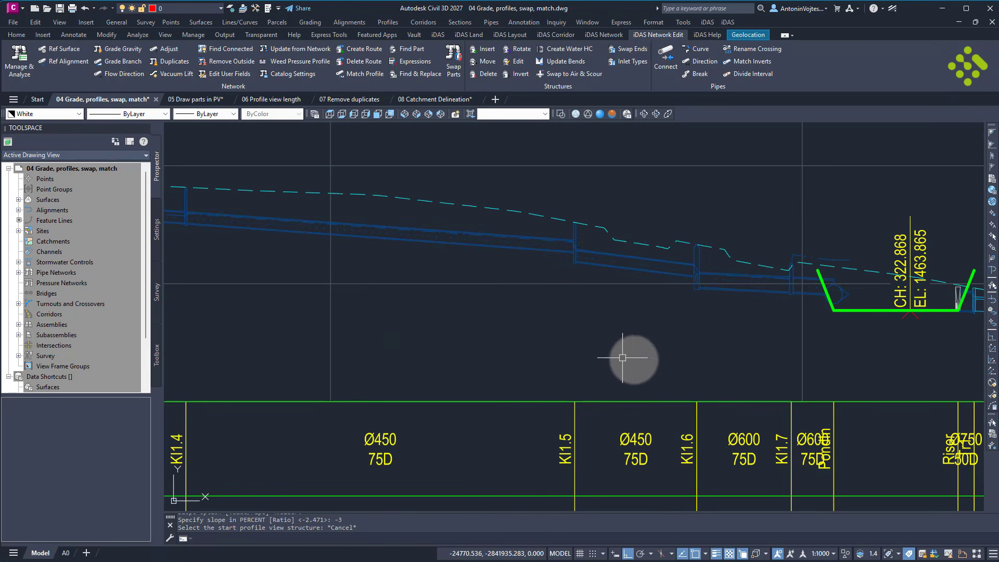
middle_click_drag(629, 357, 698, 335)
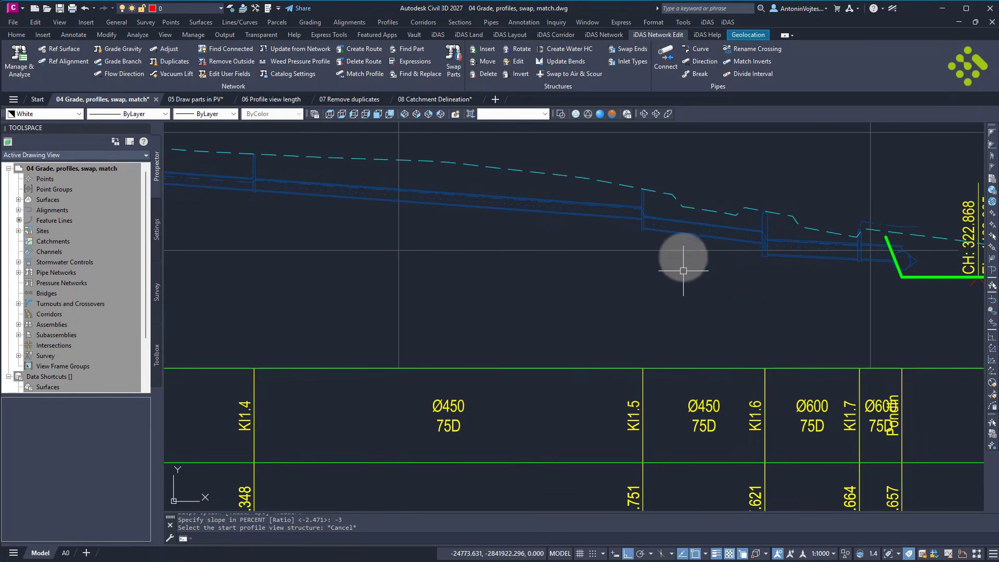
left_click(688, 234)
key("Escape")
left_click(584, 214)
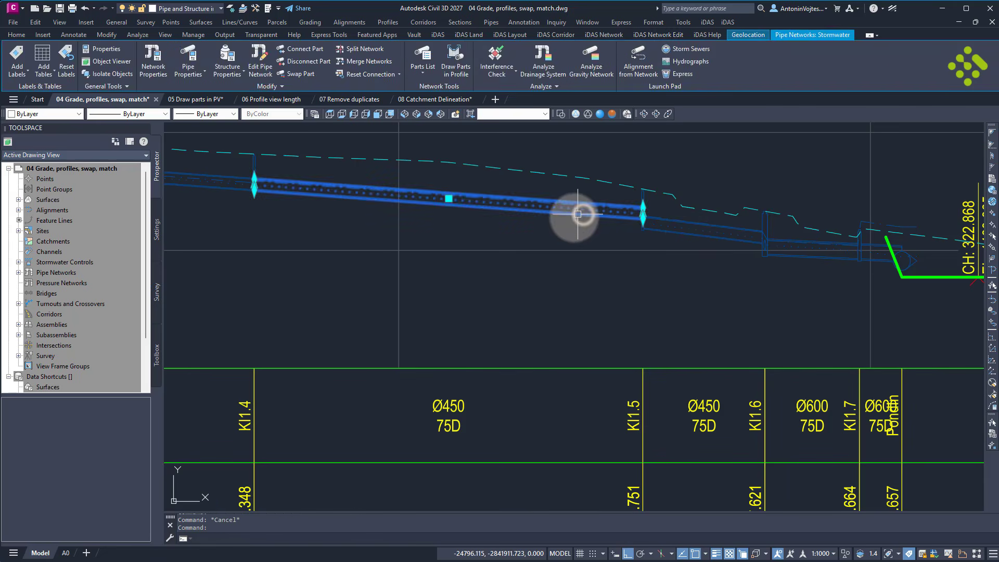
key("Escape")
left_click(801, 258)
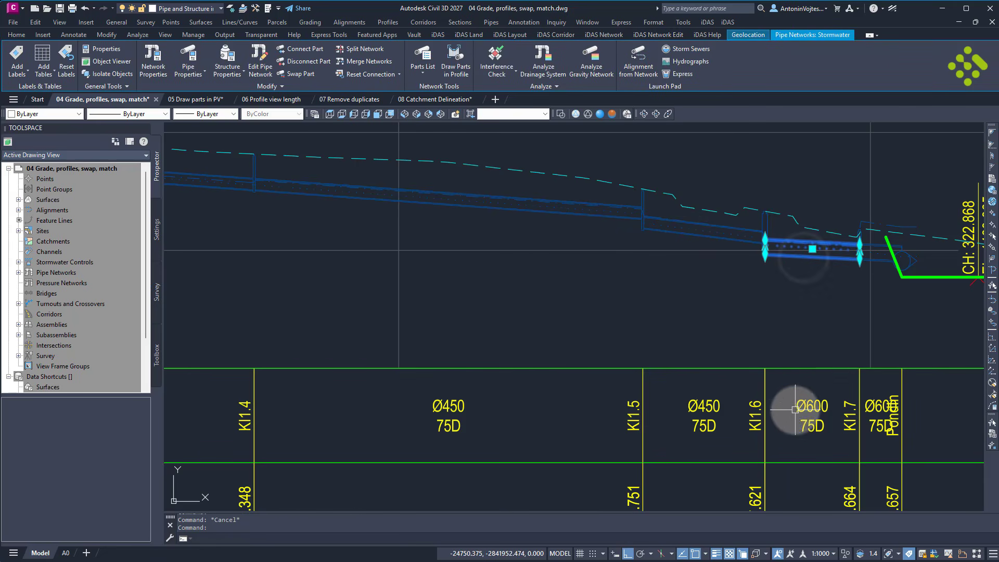
middle_click_drag(644, 302, 595, 302)
key("Escape")
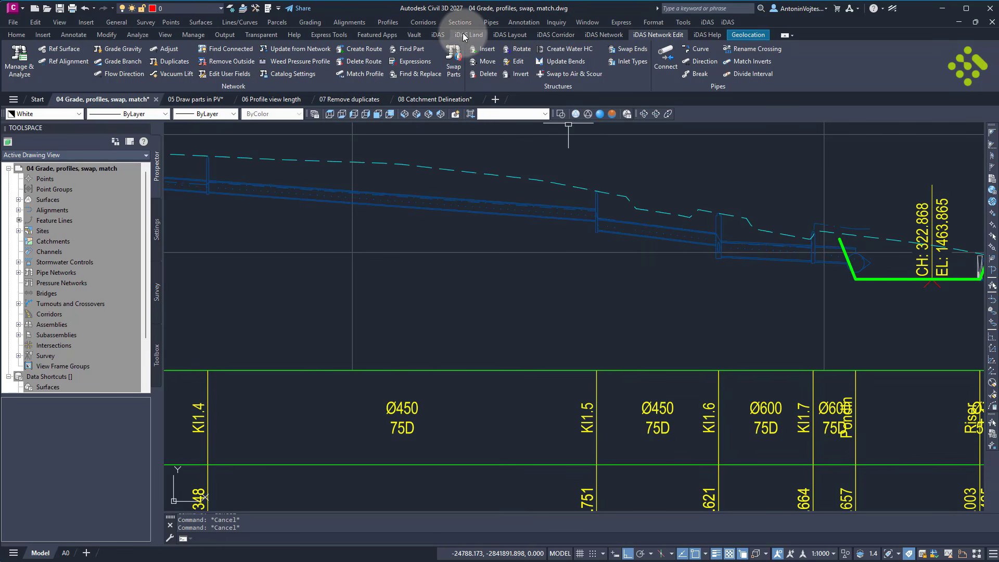
Start Swap Parts for pipes only, excluding structures, and select the two pipes between structures KI1.4 and KI1.6 in the profile view.
left_click(438, 35)
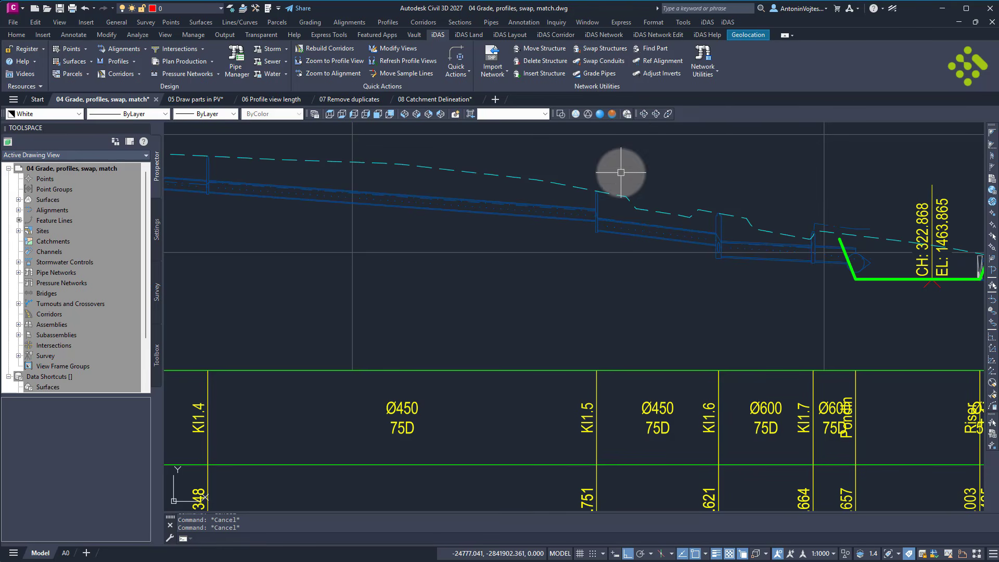
left_click(656, 36)
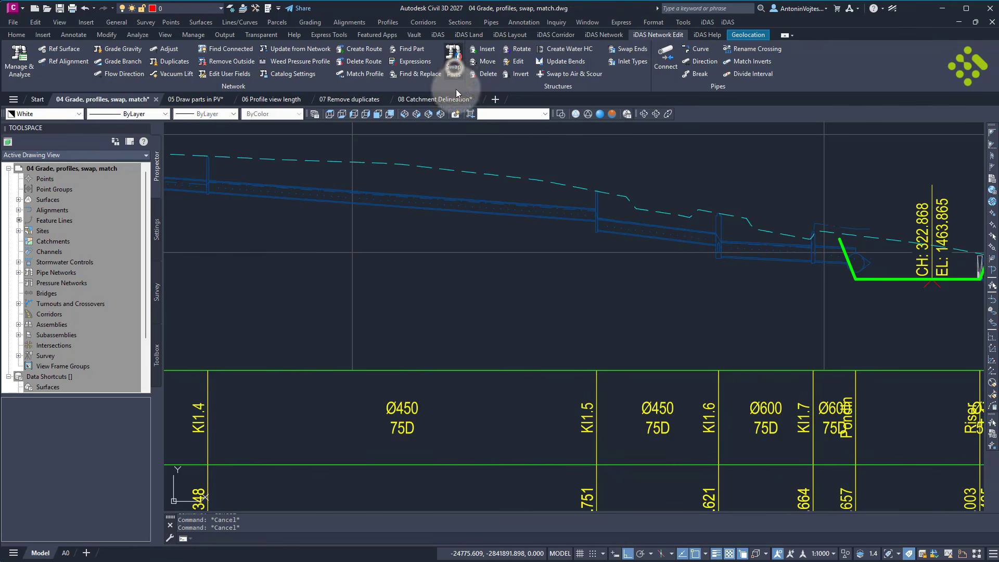
left_click(454, 62)
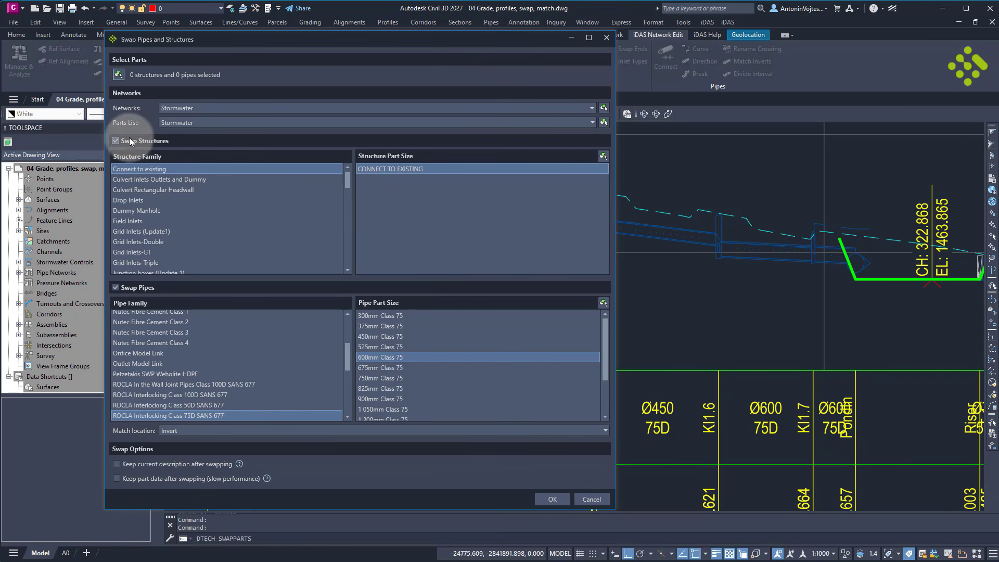
left_click(115, 141)
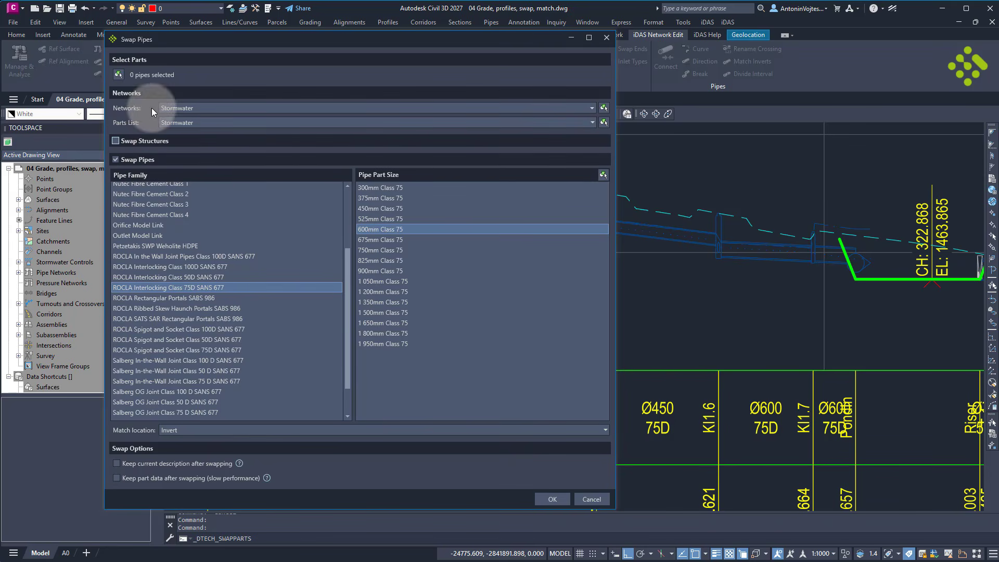
left_click(118, 75)
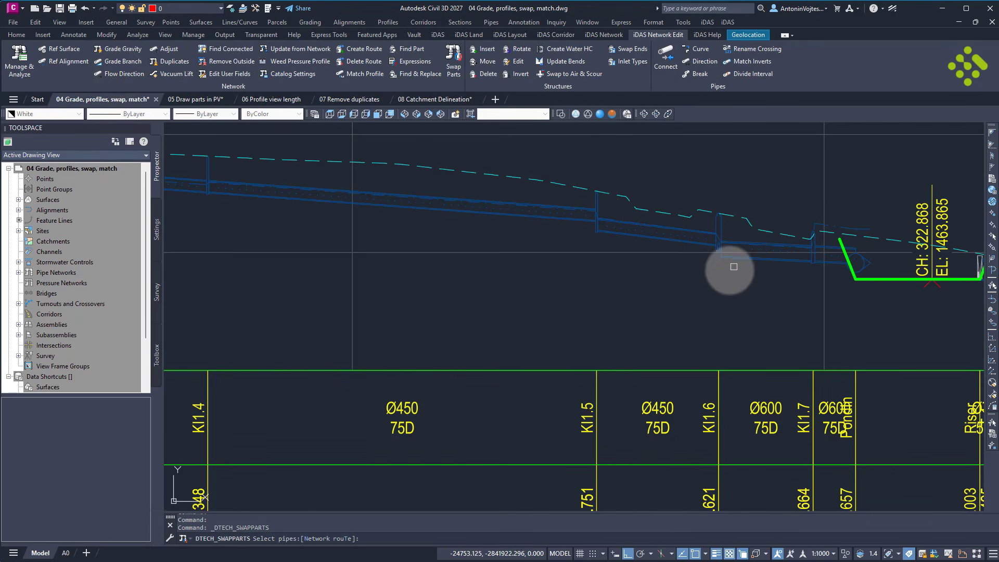
left_click(626, 317)
left_click(502, 183)
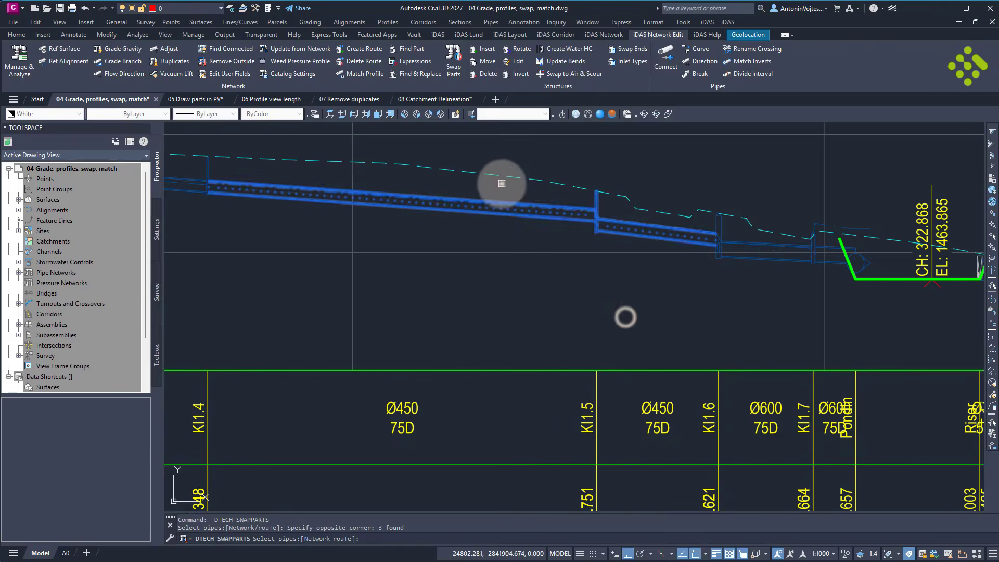
key("Return")
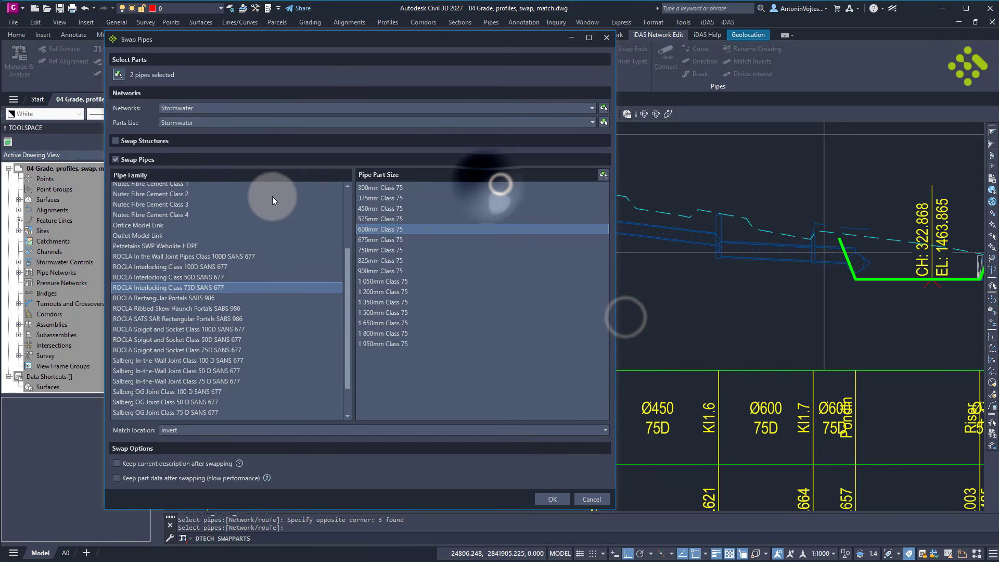
Pick the 600mm Class 75 size from the pipe between KI1.6 and KI1.7, keep Invert as the match location, and swap the pipes.
left_click(602, 176)
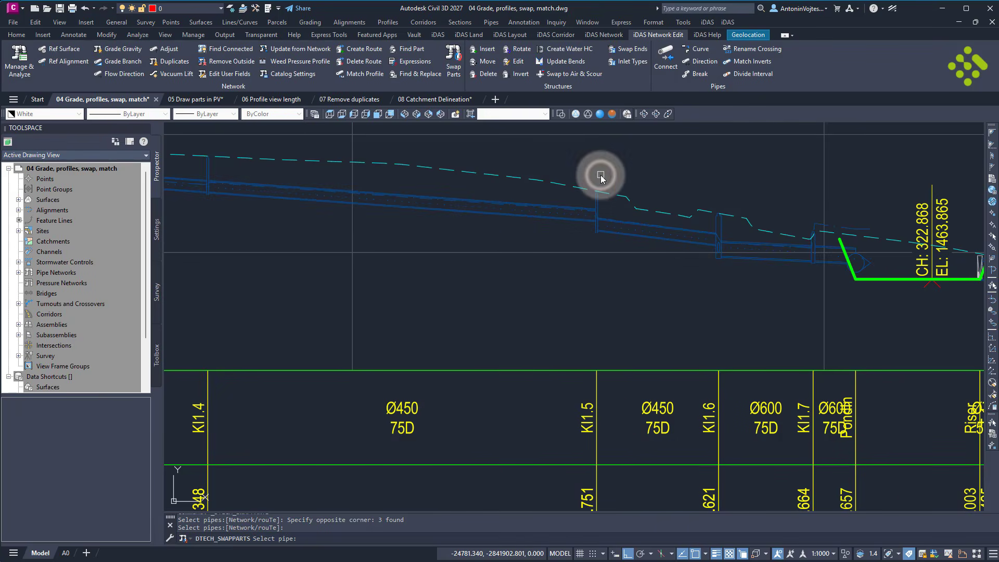
left_click(791, 266)
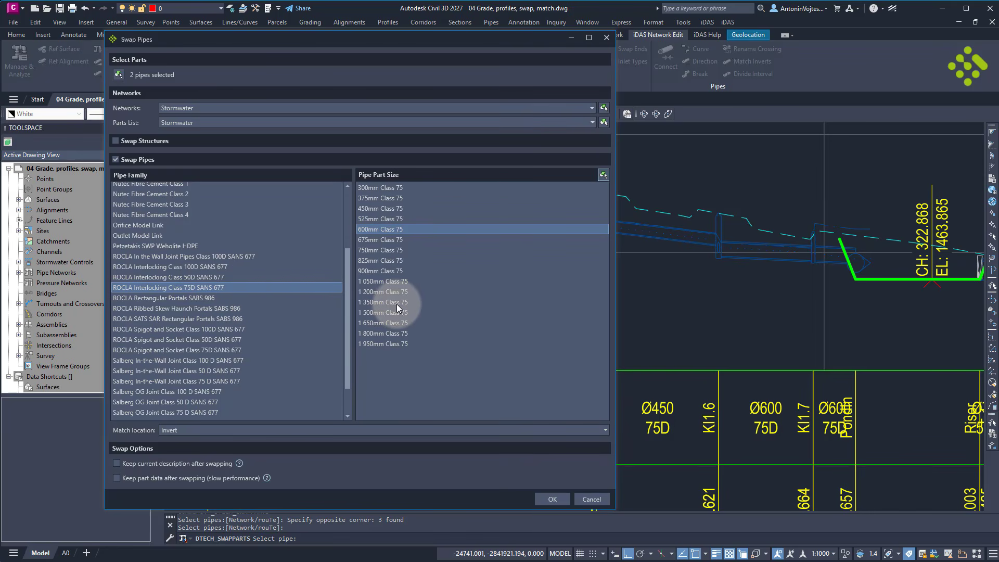
left_click(553, 501)
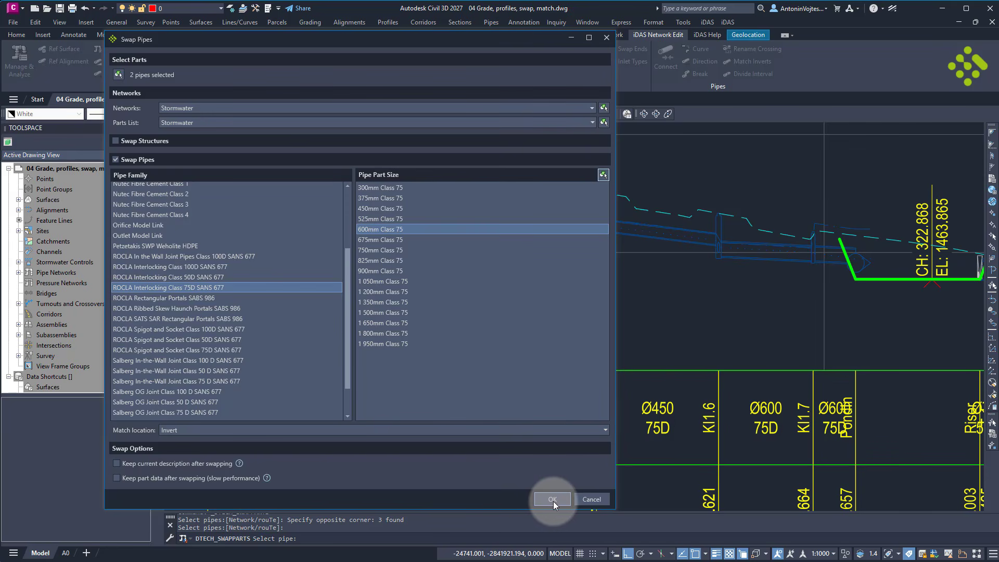
left_click(585, 431)
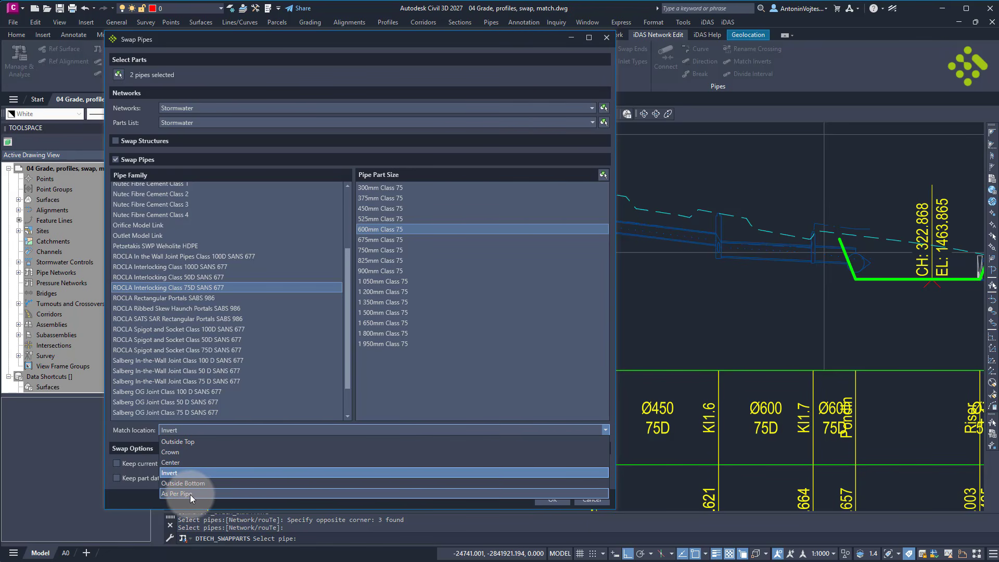
left_click(127, 429)
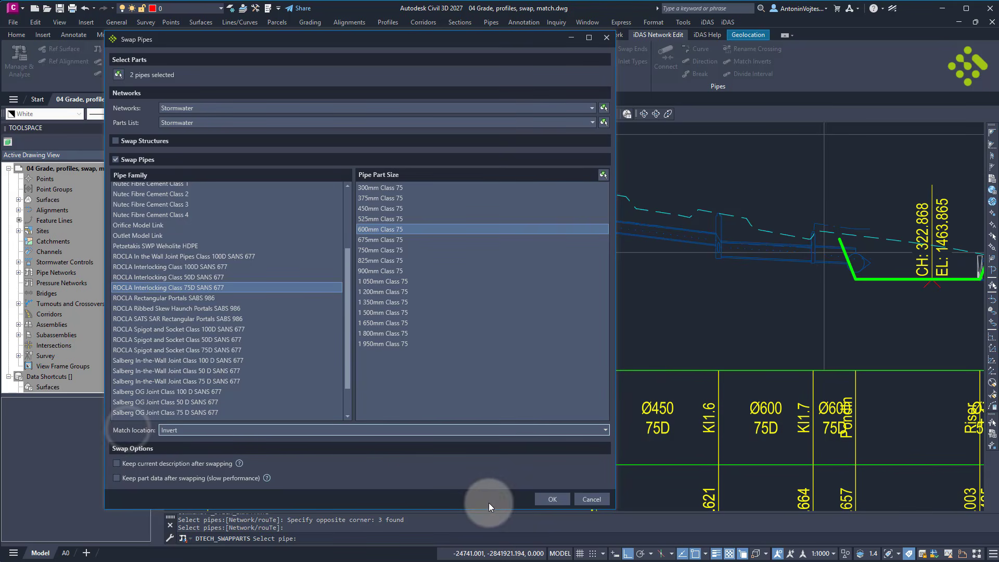
left_click(549, 499)
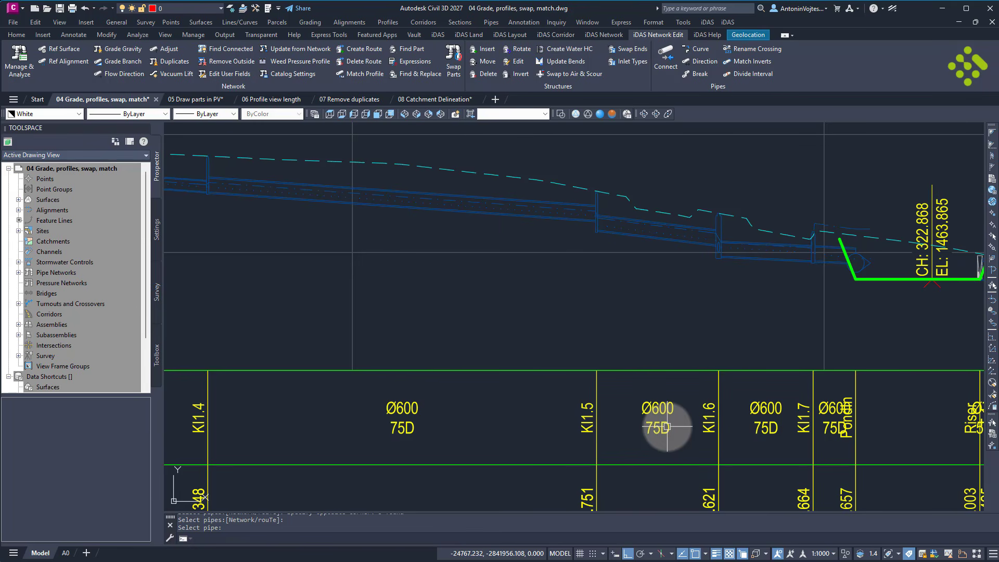
Start creating profiles from pipes and select all six profile views in the drawing.
scroll(694, 374, "down", 10)
mouse_move(680, 374)
middle_mouse_down()
mouse_move(590, 359)
mouse_move(567, 277)
middle_mouse_up()
mouse_move(476, 376)
middle_mouse_down()
mouse_move(485, 329)
mouse_move(468, 361)
middle_mouse_up()
key("Escape")
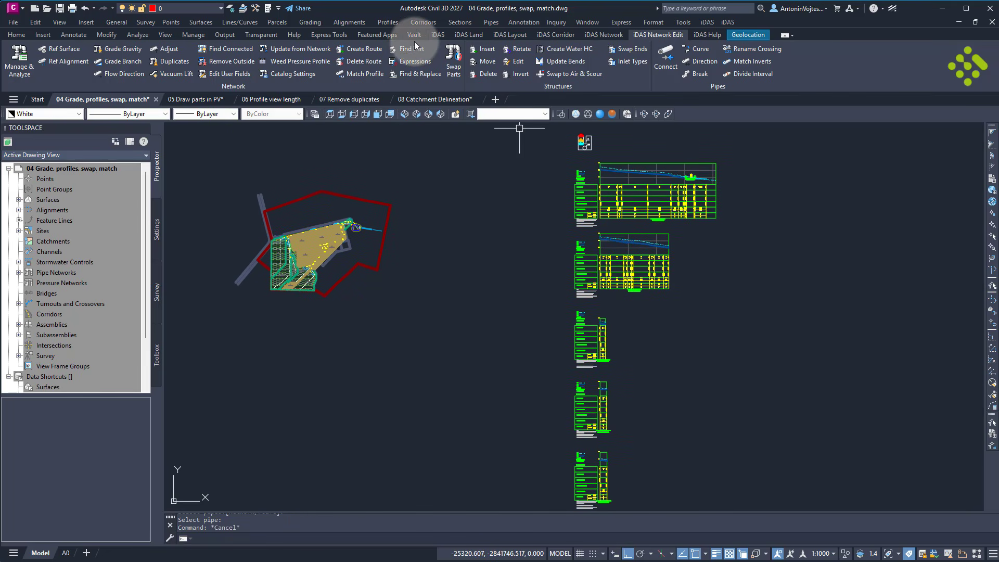
left_click(438, 34)
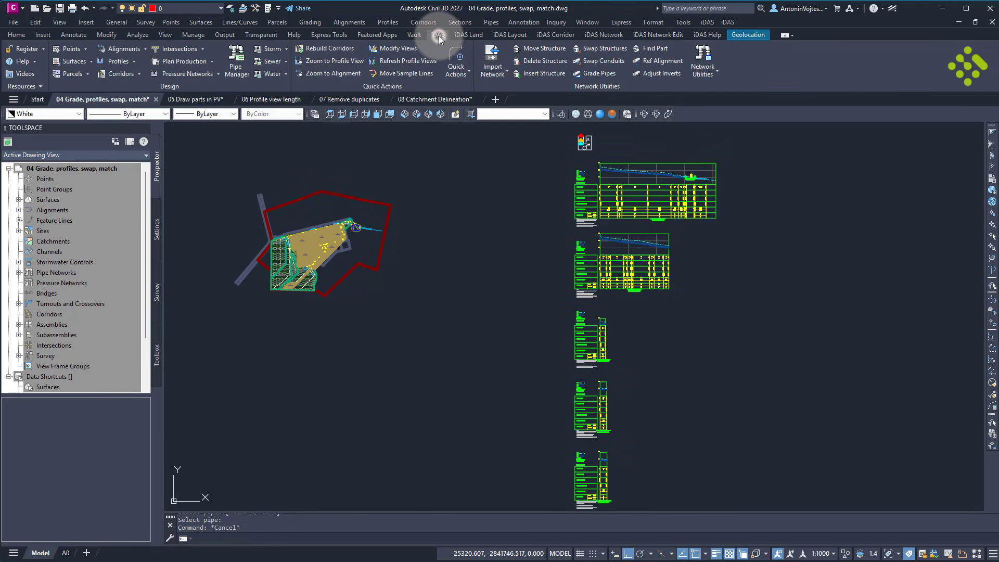
left_click(133, 61)
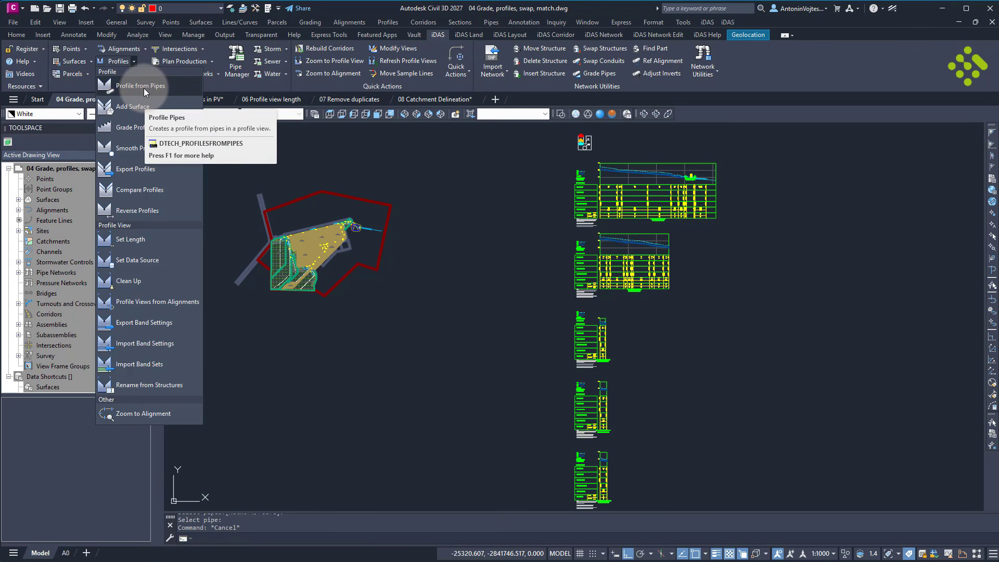
left_click(139, 66)
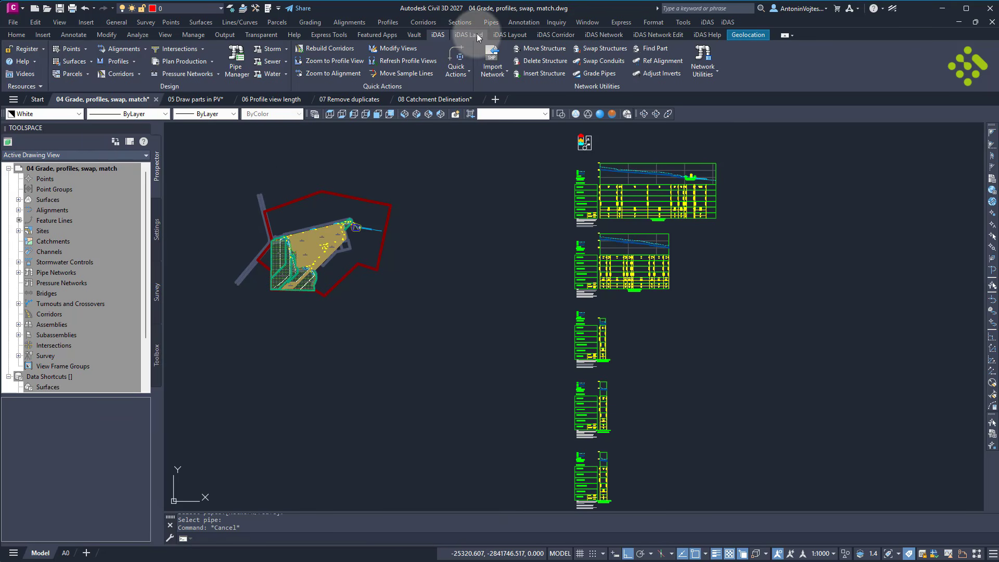
left_click(507, 36)
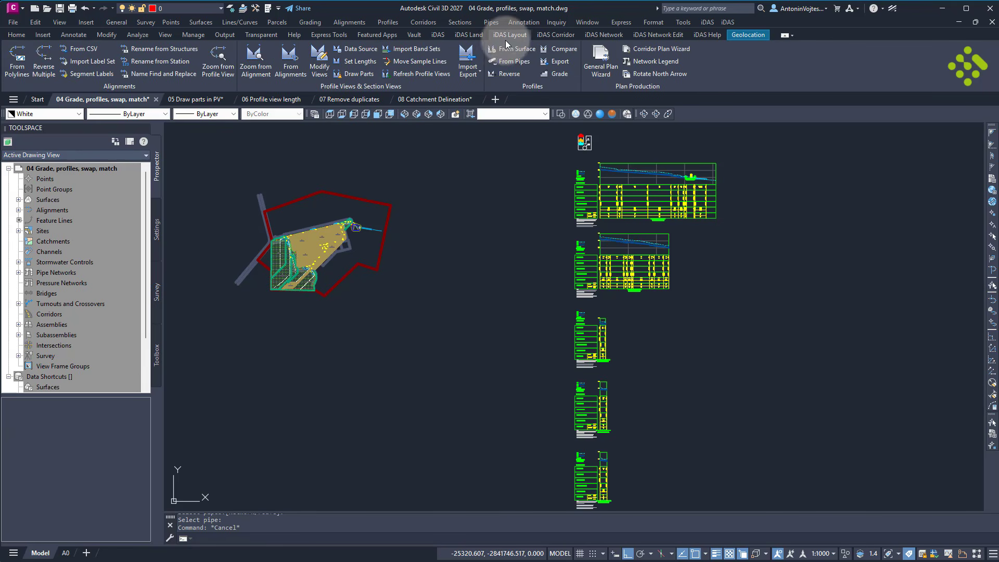
left_click(511, 61)
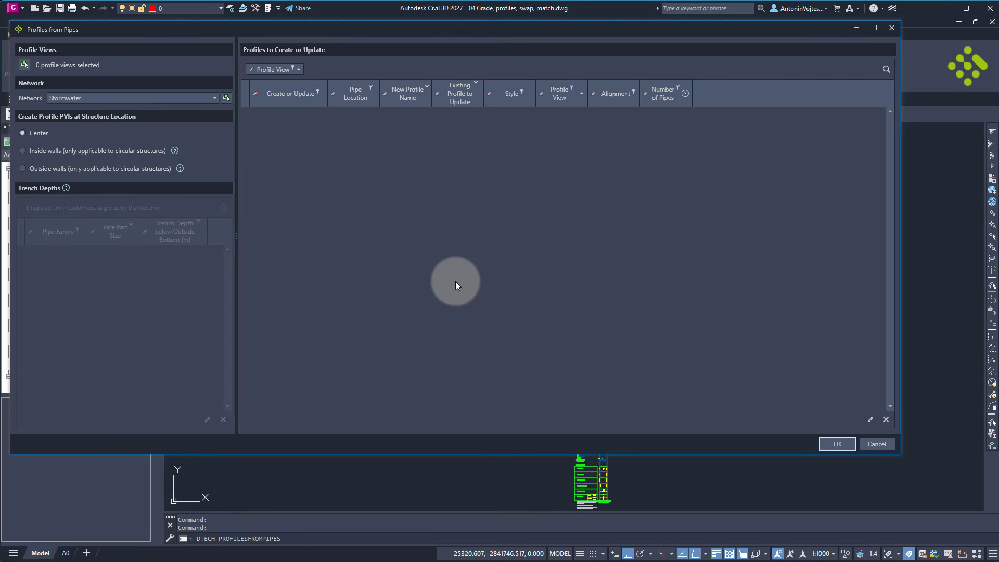
left_click(24, 65)
scroll(488, 226, "down", 4)
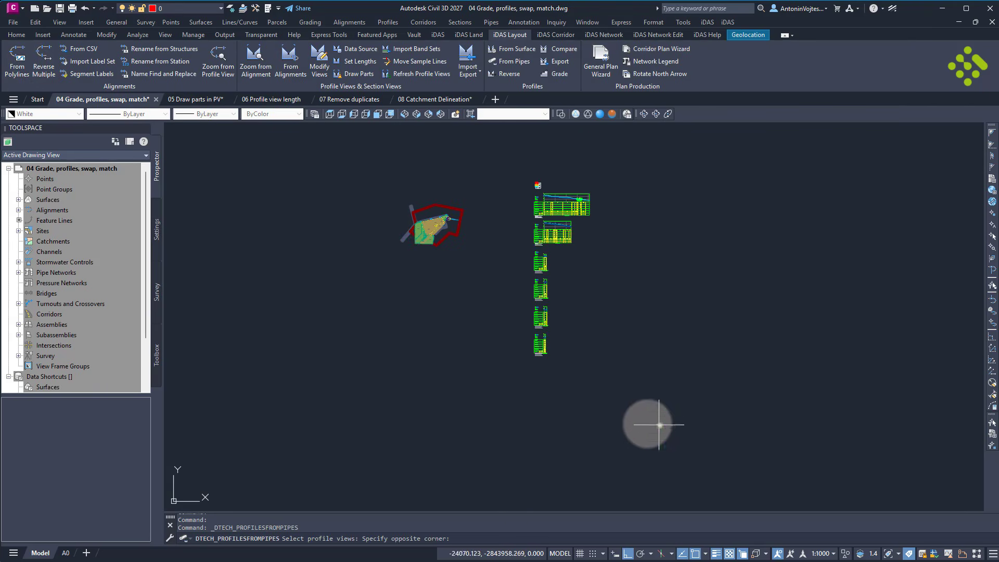
left_click(663, 425)
left_click(509, 202)
right_click(513, 223)
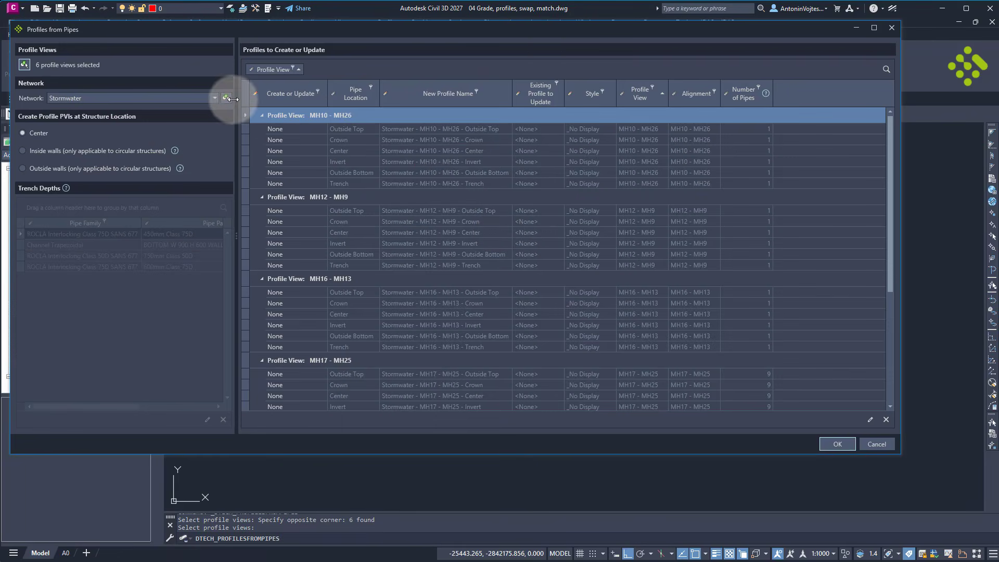
Keep the Stormwater network and group the list of profiles by pipe location instead of profile view.
left_click(158, 98)
left_click(156, 99)
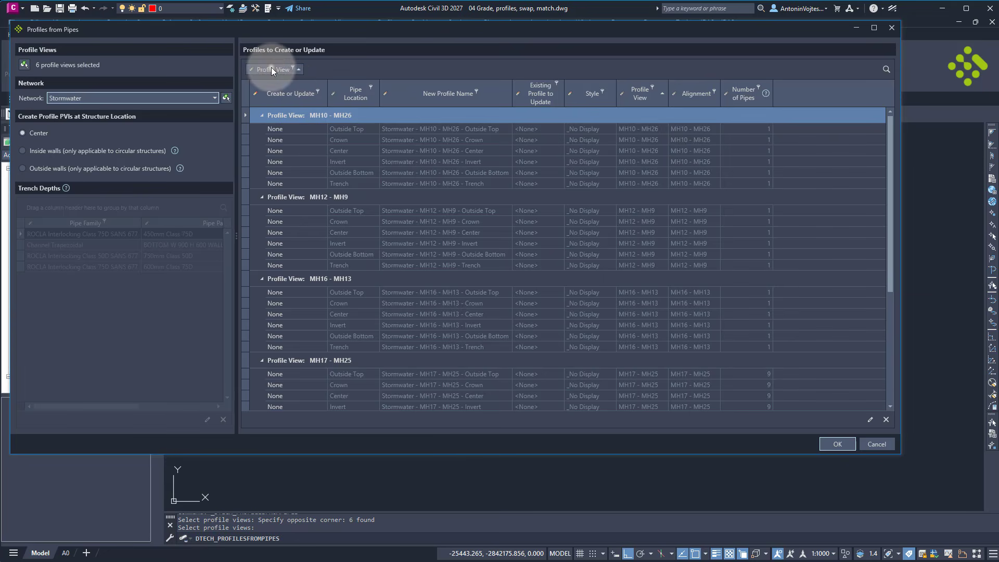
left_click_drag(271, 68, 349, 74)
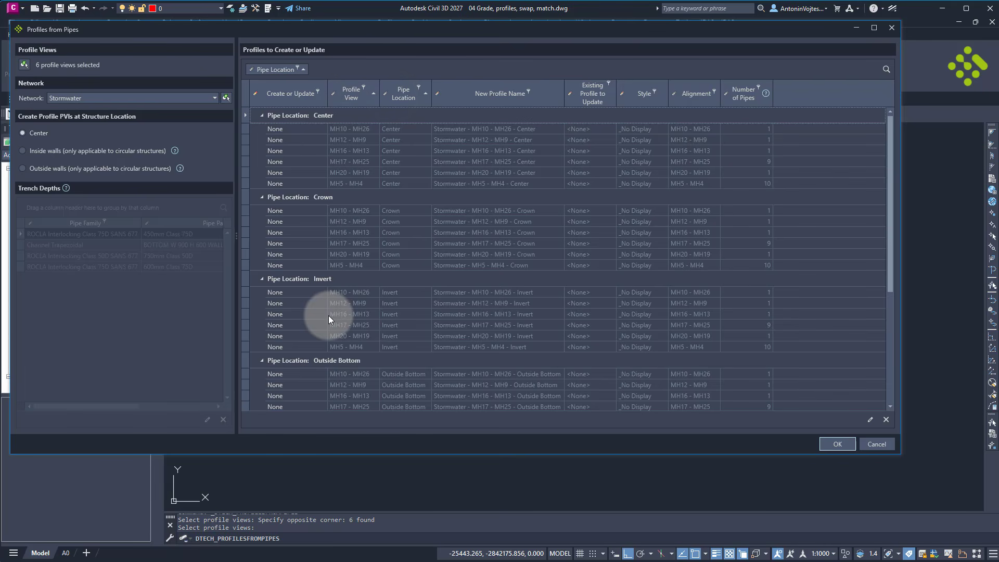
Set all six profile rows in the Invert pipe location group to Create.
scroll(329, 315, "down", 5)
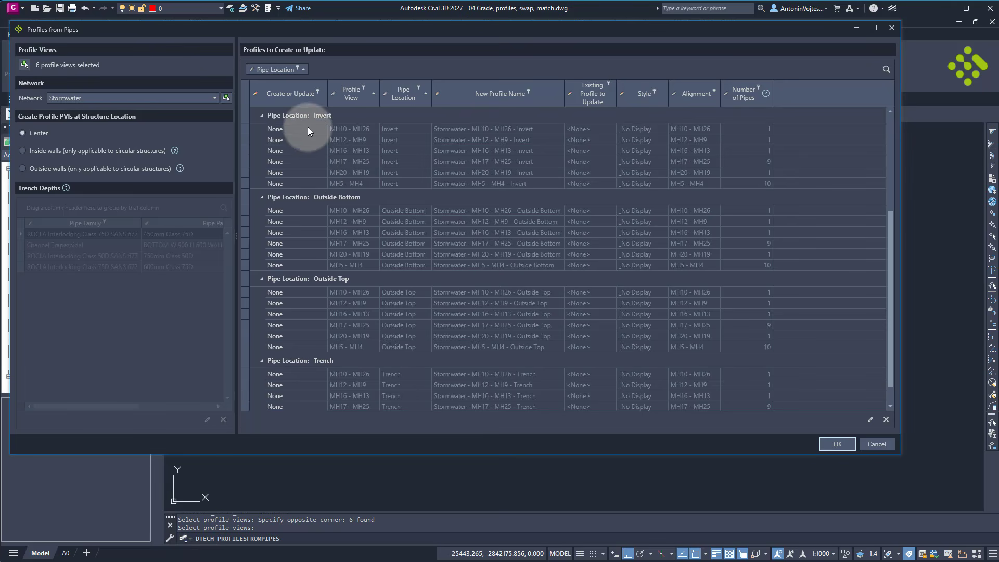
left_click(307, 129)
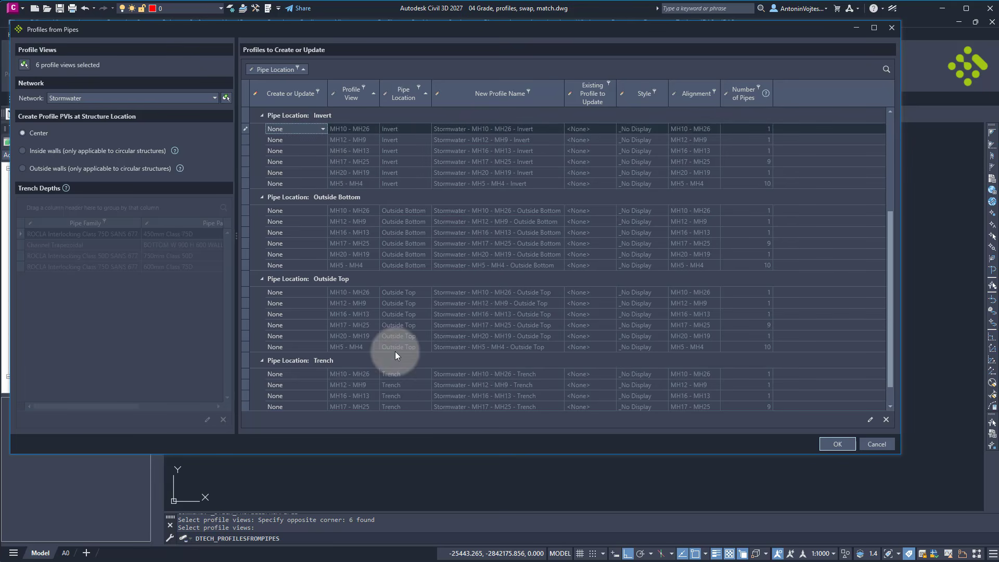
scroll(398, 354, "down", 1)
scroll(398, 354, "up", 5)
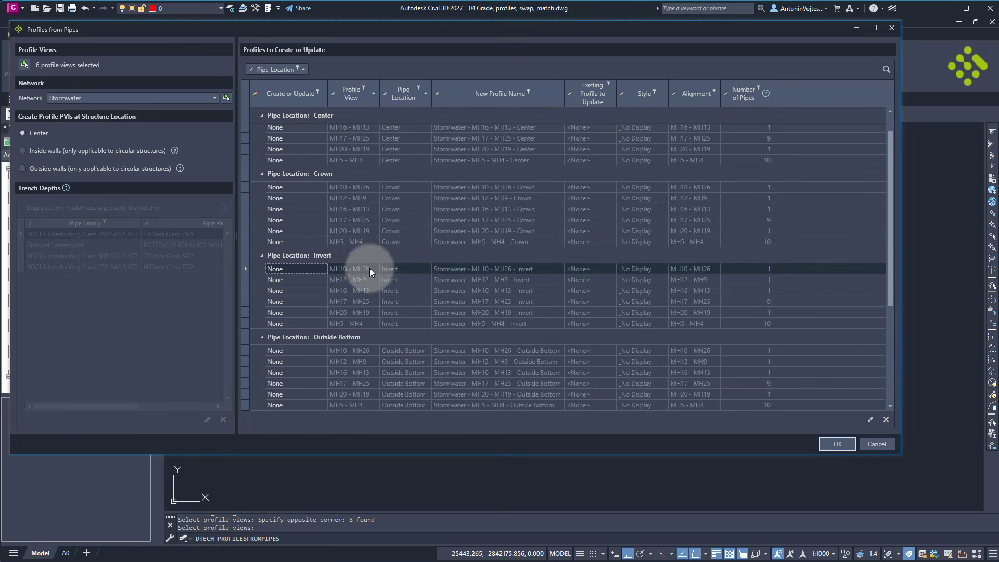
left_click(349, 323, "shift")
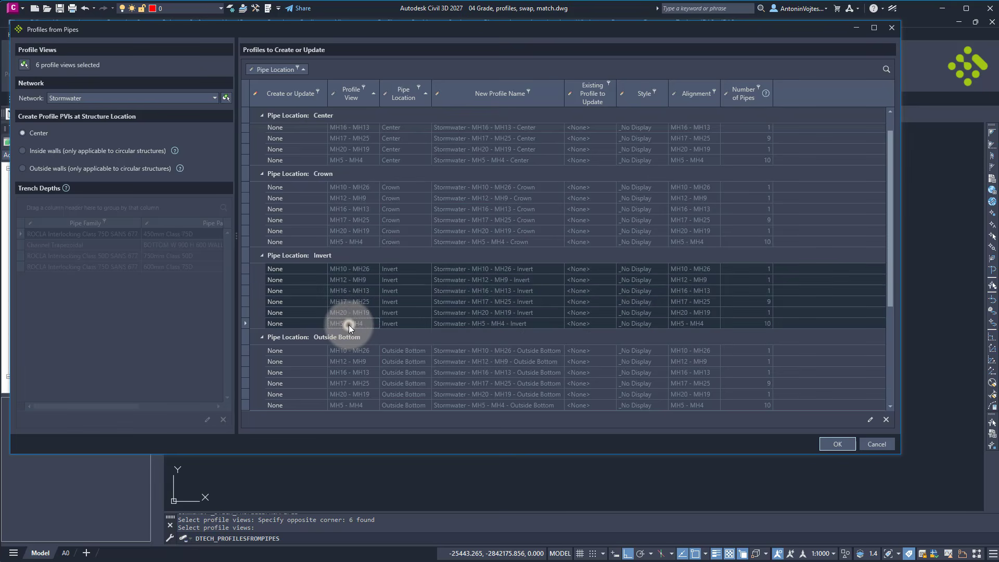
left_click(304, 270)
left_click(286, 294)
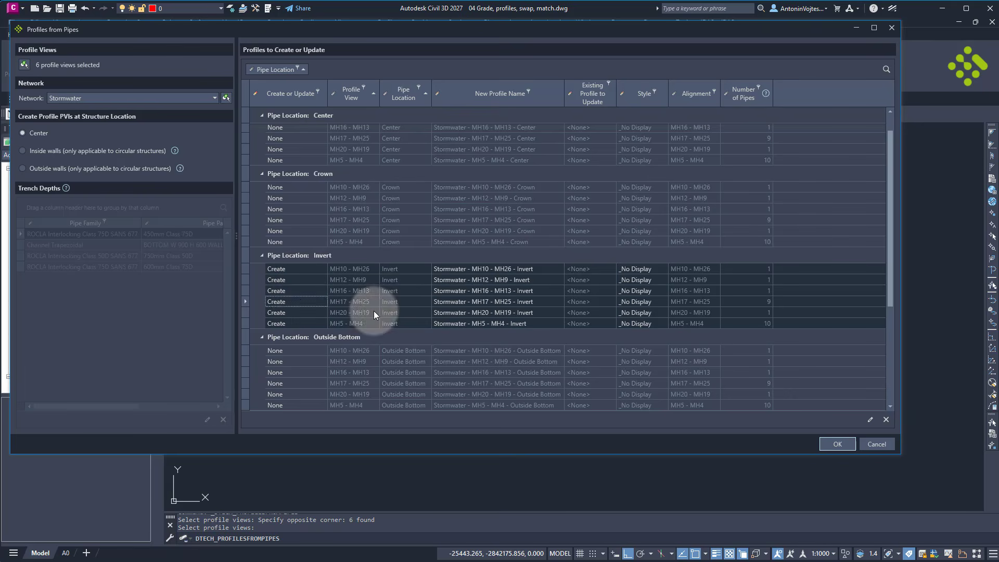
Assign the Pipe | Channel | Invert style to all the invert profiles and widen the Style column to show the full names.
left_click(463, 280)
left_click(541, 269)
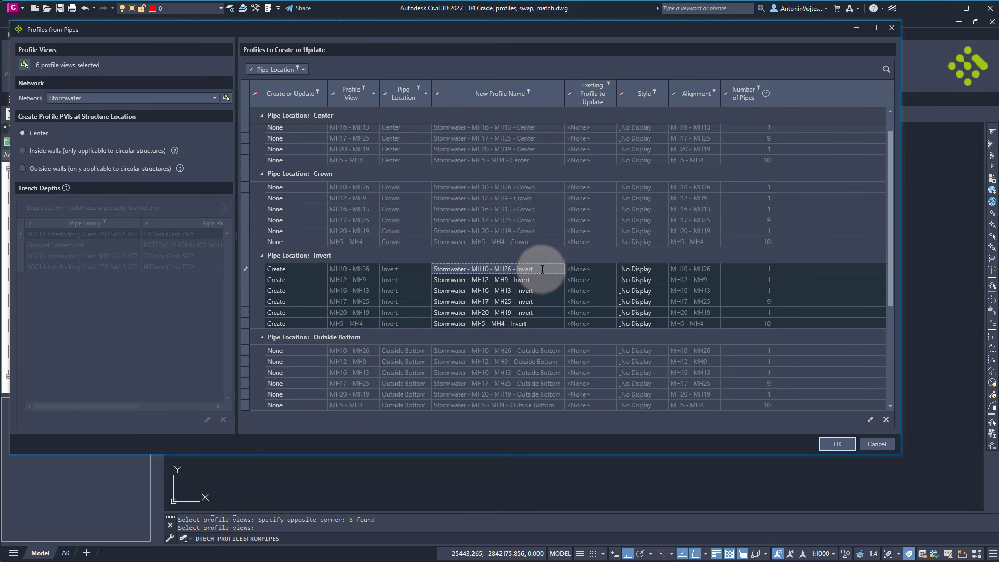
left_click(648, 270)
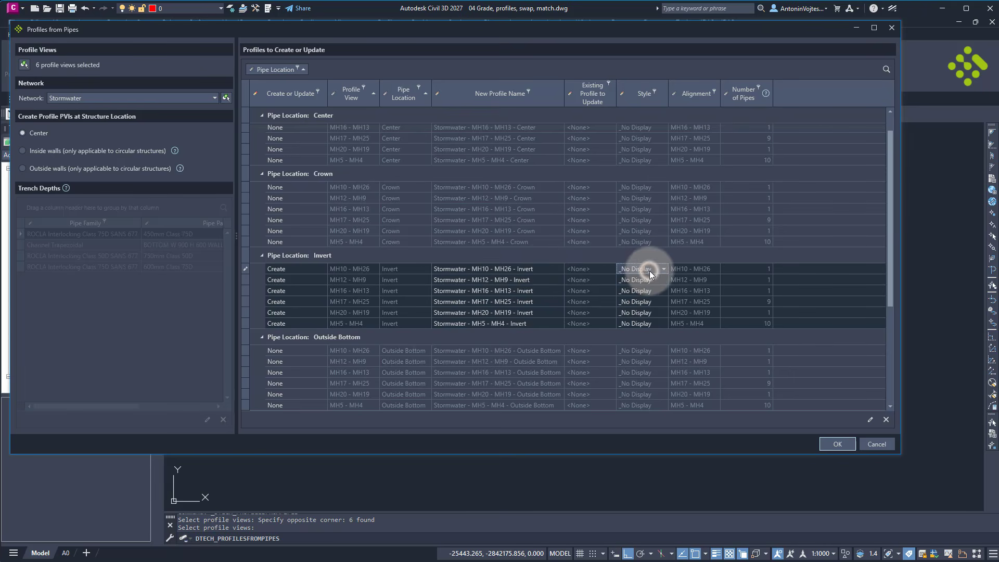
left_click(661, 269)
scroll(657, 357, "down", 5)
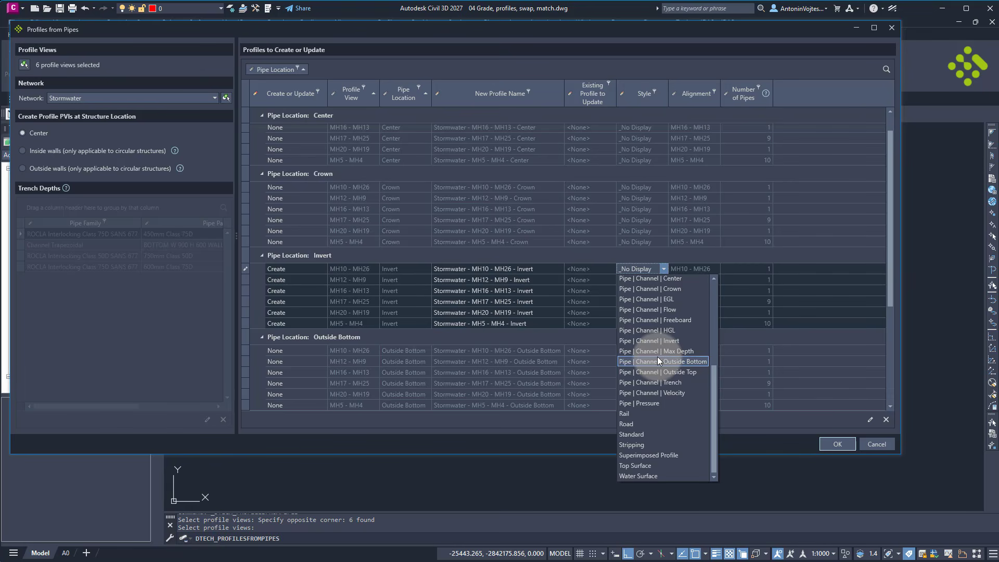
scroll(658, 357, "up", 2)
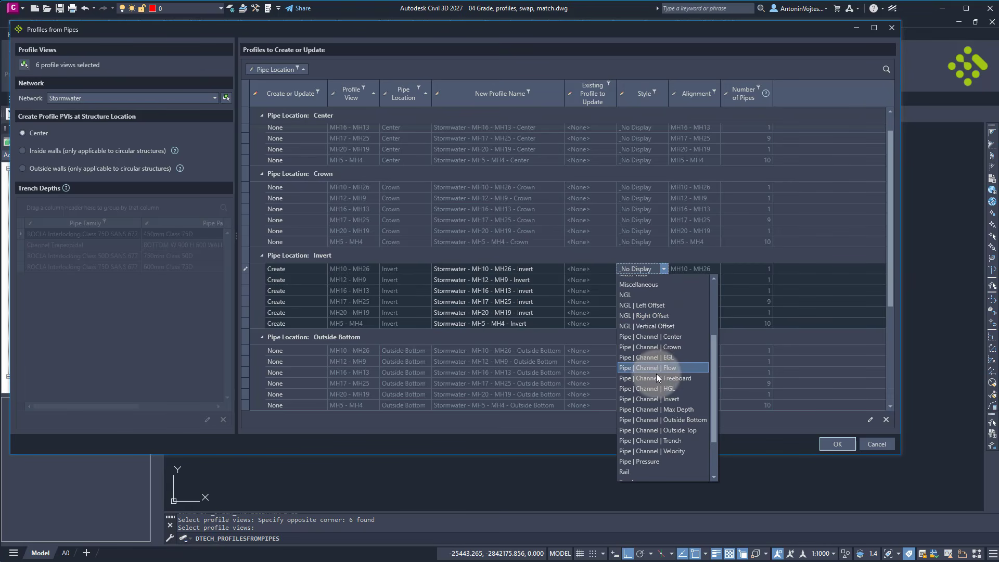
left_click(657, 399)
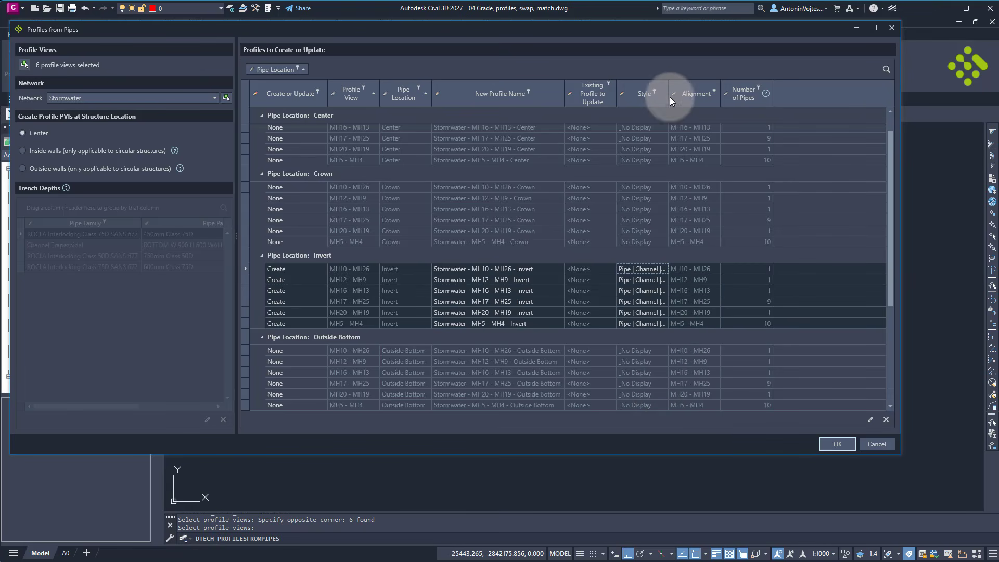
left_click_drag(669, 94, 721, 94)
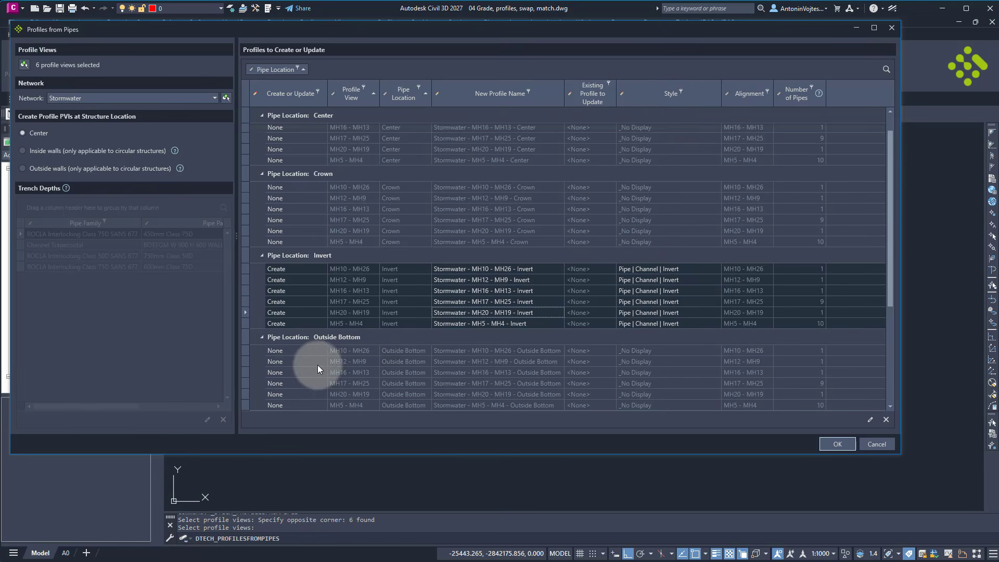
scroll(389, 376, "down", 5)
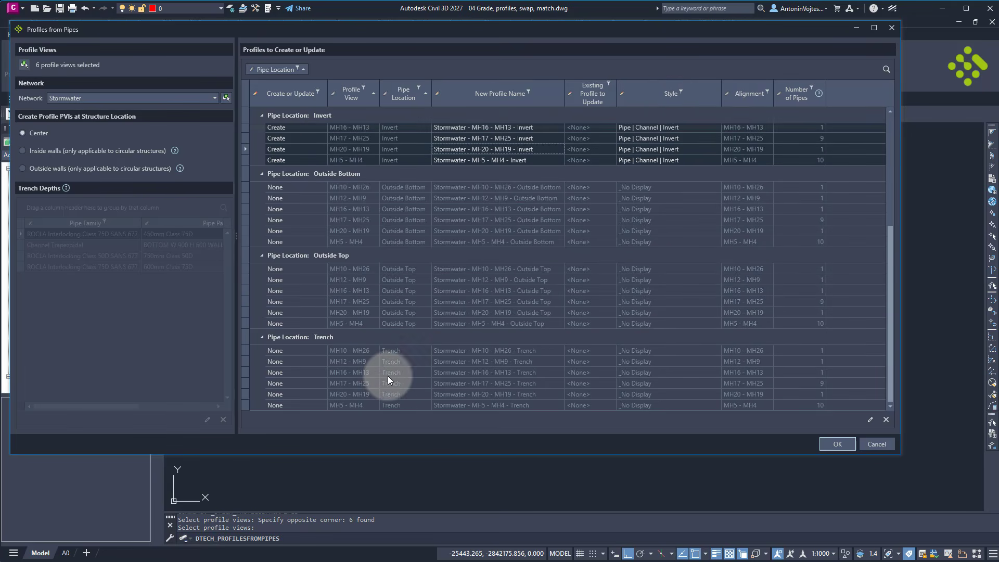
Set the first five profile rows in the Trench pipe location group, MH10 - MH26 through MH20 - MH19, to Create.
left_click(365, 353)
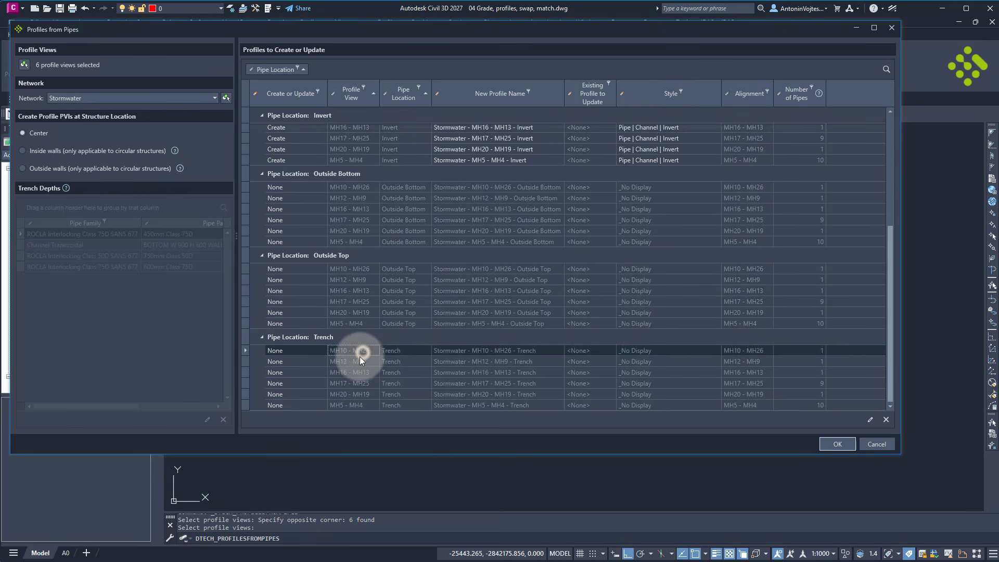
left_click(352, 408, "ctrl")
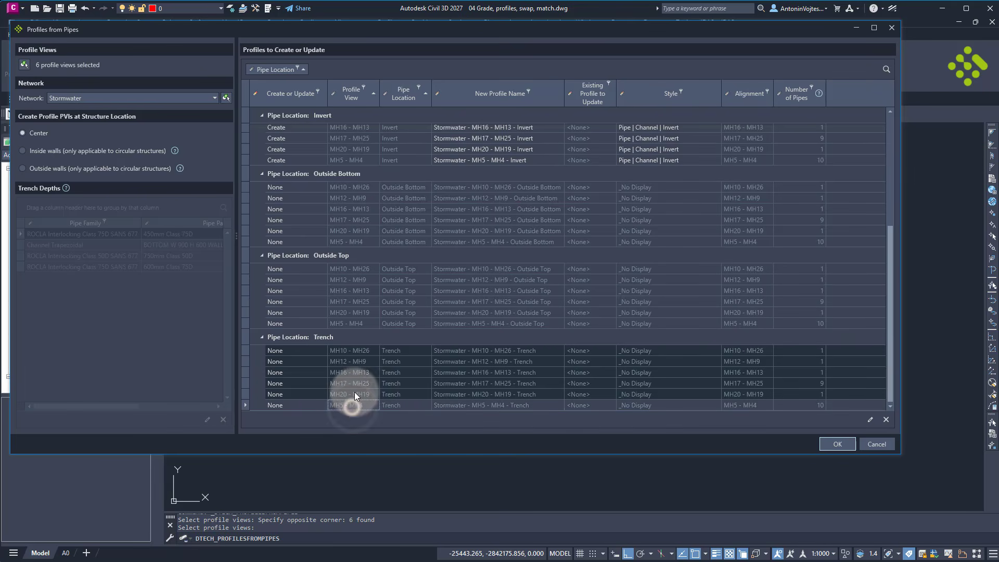
left_click(352, 351)
left_click(350, 394, "shift")
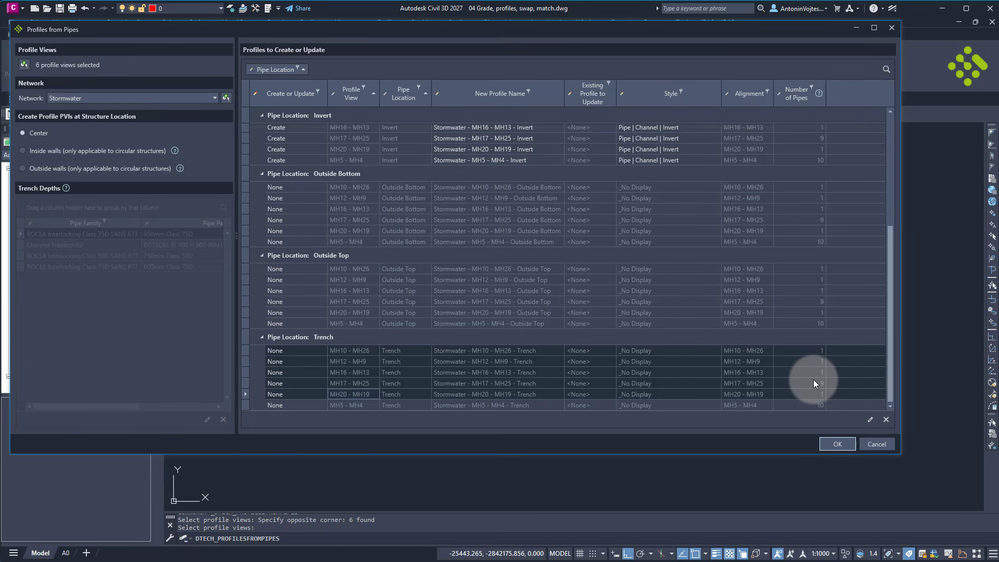
left_click(281, 364)
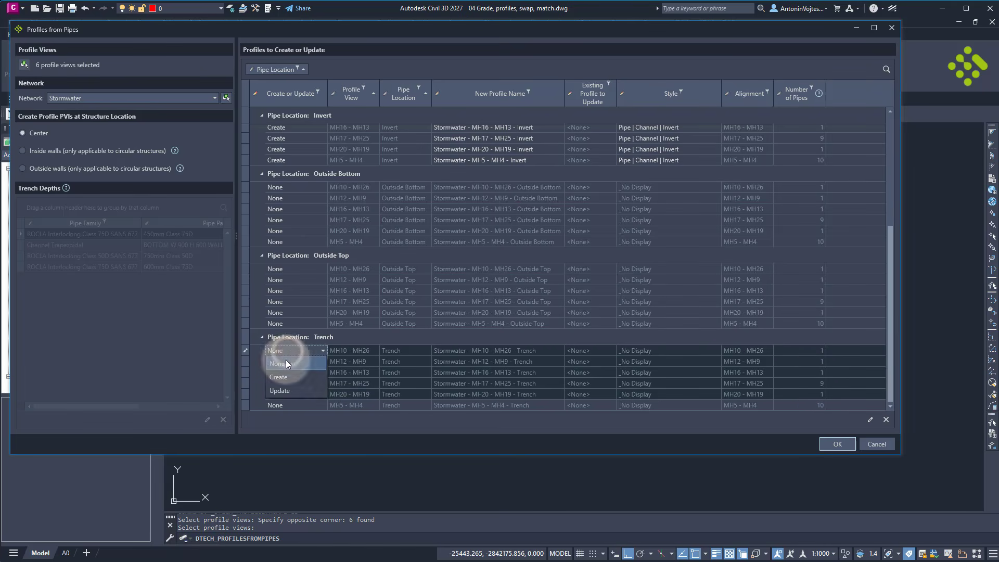
left_click(287, 371)
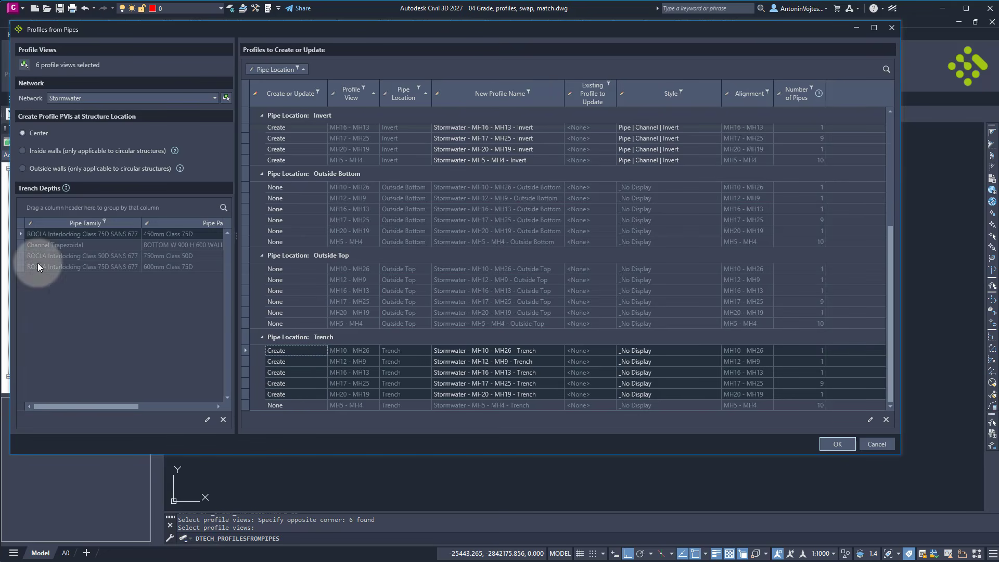
Sort the trench depths by pipe part size and widen the table to show the full depth column.
left_click_drag(100, 406, 149, 408)
left_click(146, 220)
left_click_drag(236, 350, 346, 350)
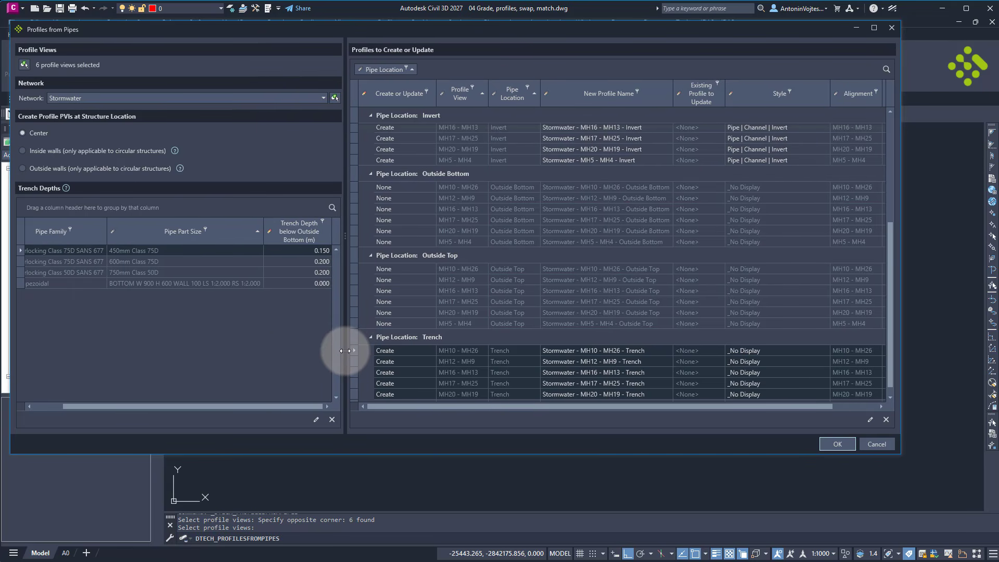
Set the trench depth below outside bottom for the trapezoidal channel to 0.15 m, keeping the depths of the three circular pipe sizes.
left_click(311, 252)
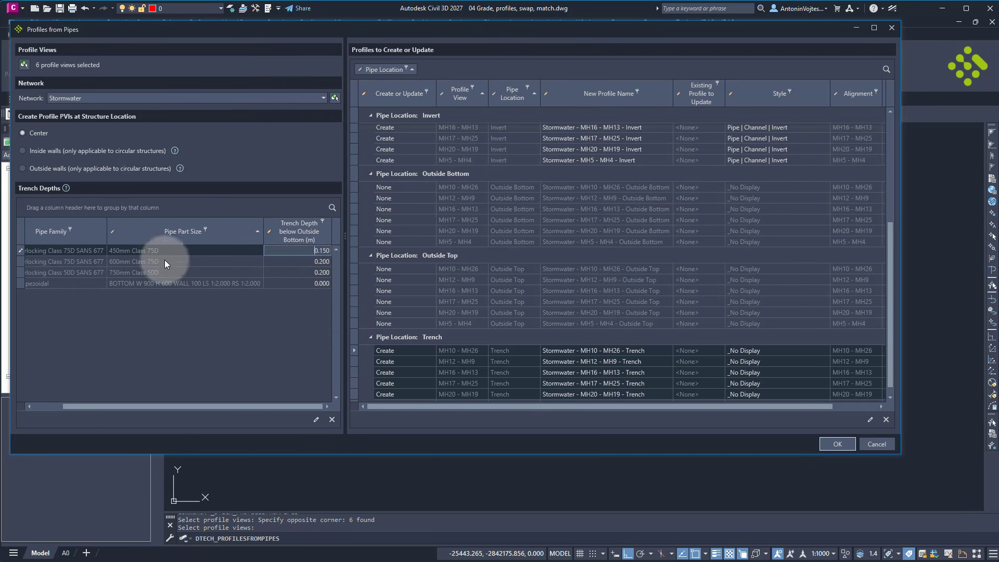
left_click(311, 262)
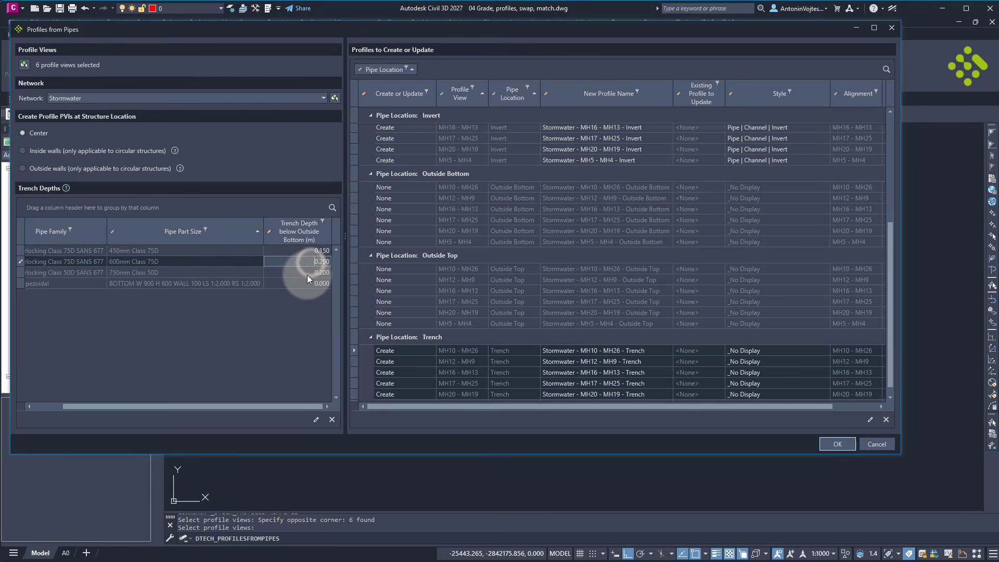
left_click(307, 272)
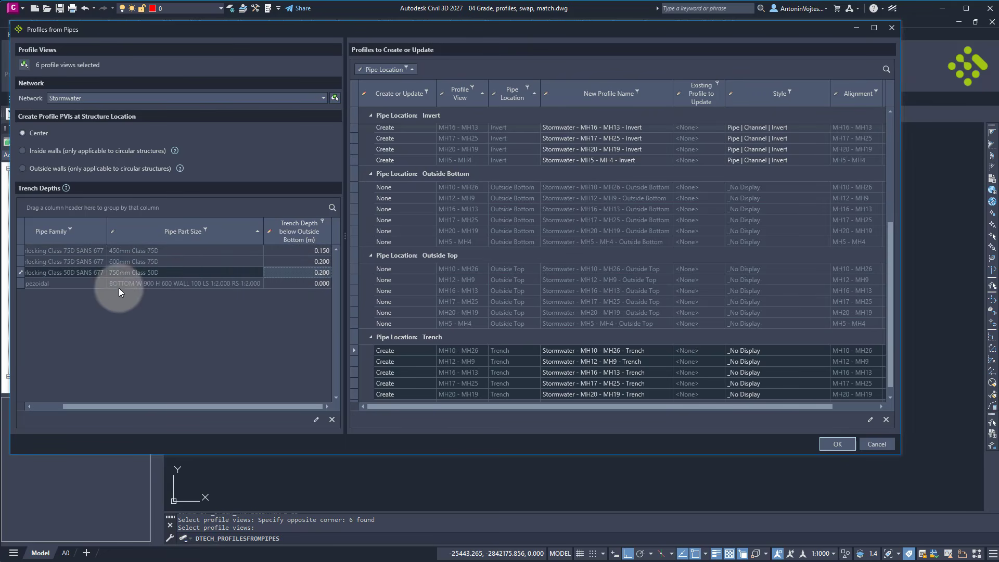
mouse_move(233, 406)
left_mouse_down()
mouse_move(161, 416)
mouse_move(270, 394)
left_mouse_up()
left_click(311, 284)
left_click(331, 284)
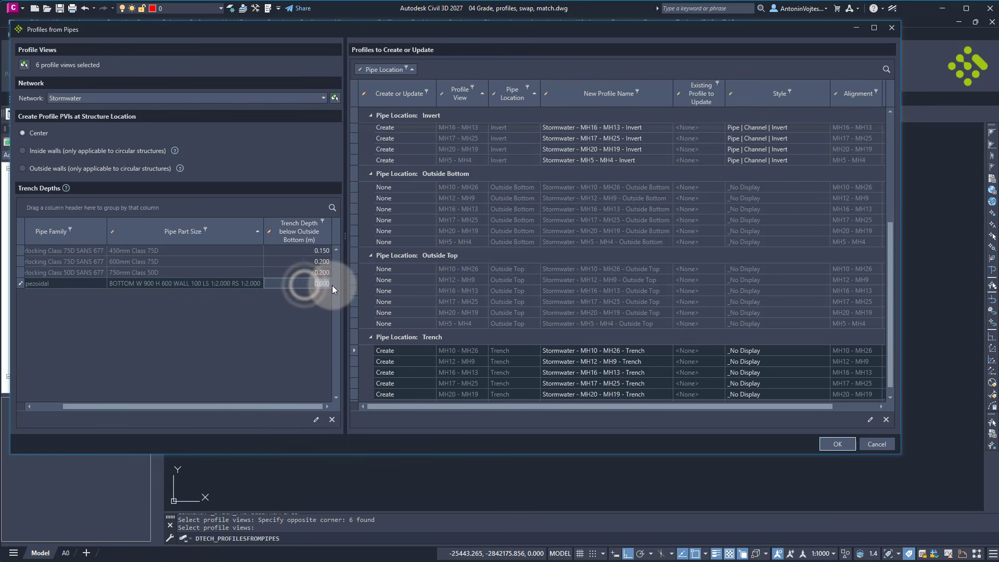
type("0.15")
key("Return")
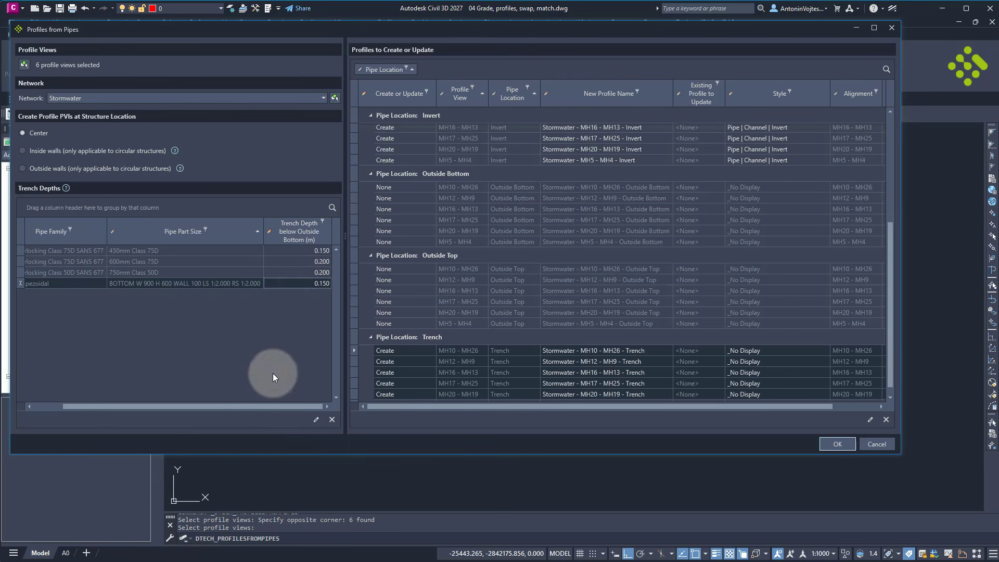
Assign the Pipe | Channel | Trench style to the selected trench profiles and create all the profiles marked Create.
left_click_drag(581, 406, 680, 399)
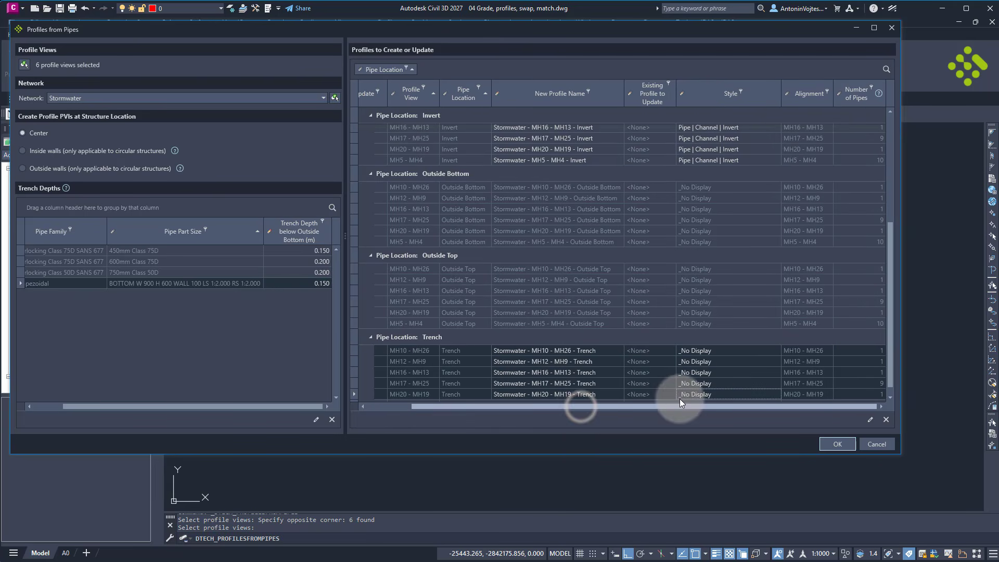
left_click(553, 352)
mouse_move(553, 352)
left_mouse_down()
mouse_move(555, 407)
mouse_move(545, 365)
left_mouse_up()
left_click(729, 350)
left_click(729, 349)
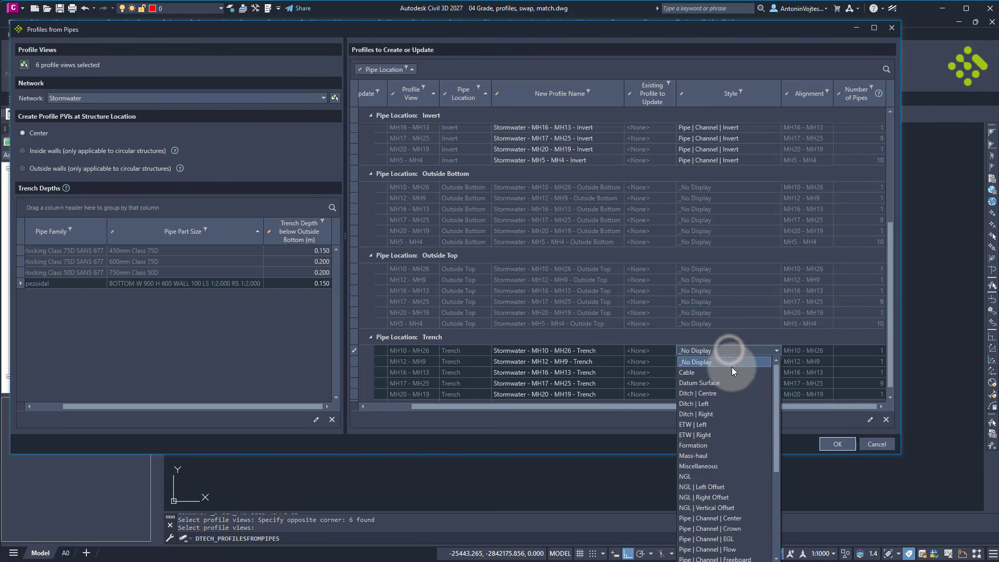
scroll(736, 428, "down", 5)
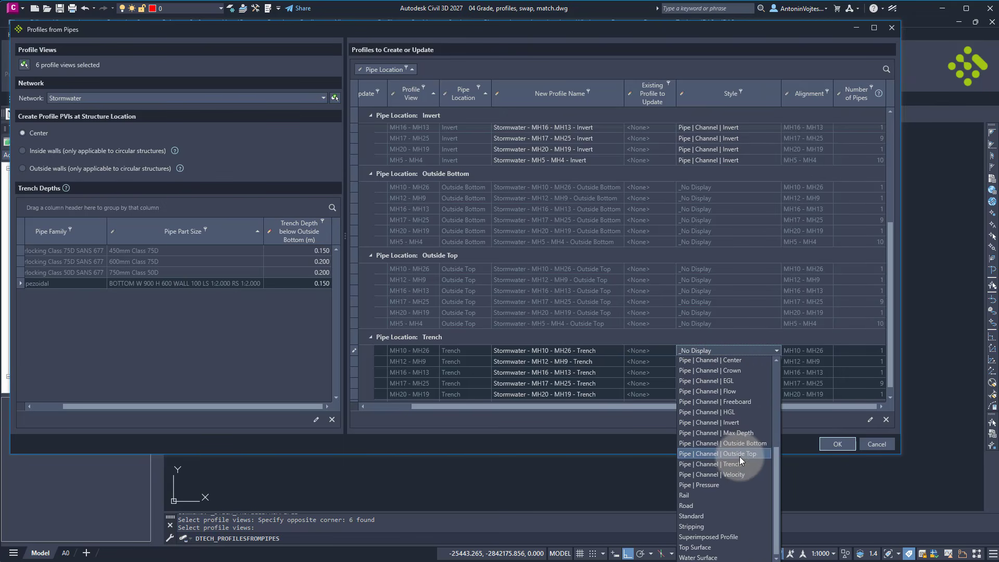
left_click(736, 462)
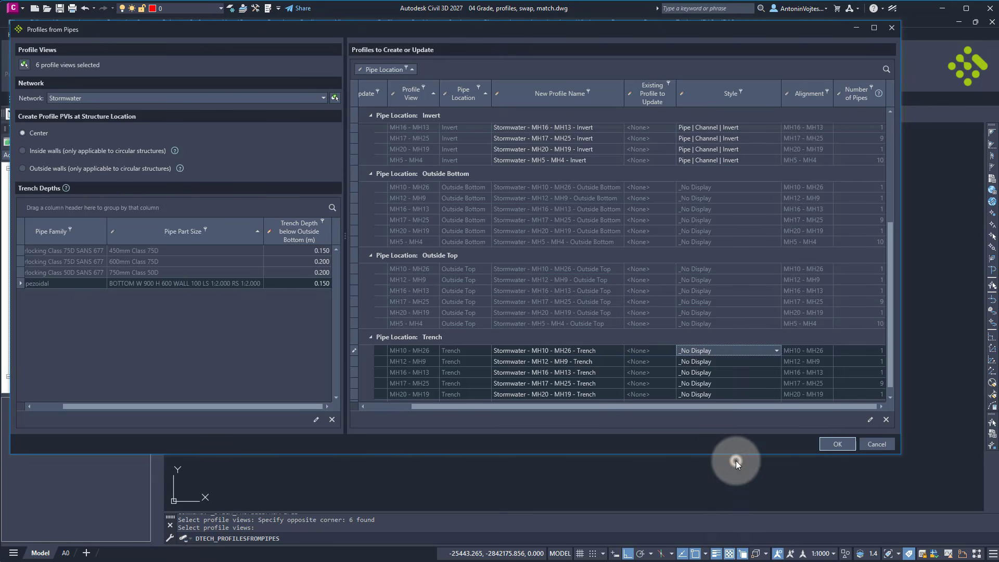
left_click(834, 444)
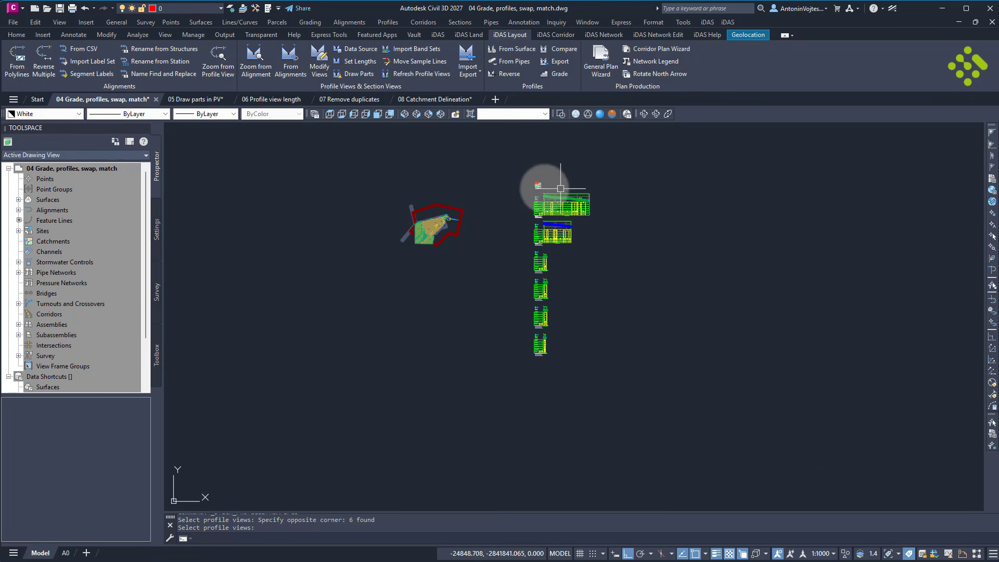
Start creating profiles from pipes again and select only the MH5 - MH4 profile view.
scroll(552, 196, "up", 10)
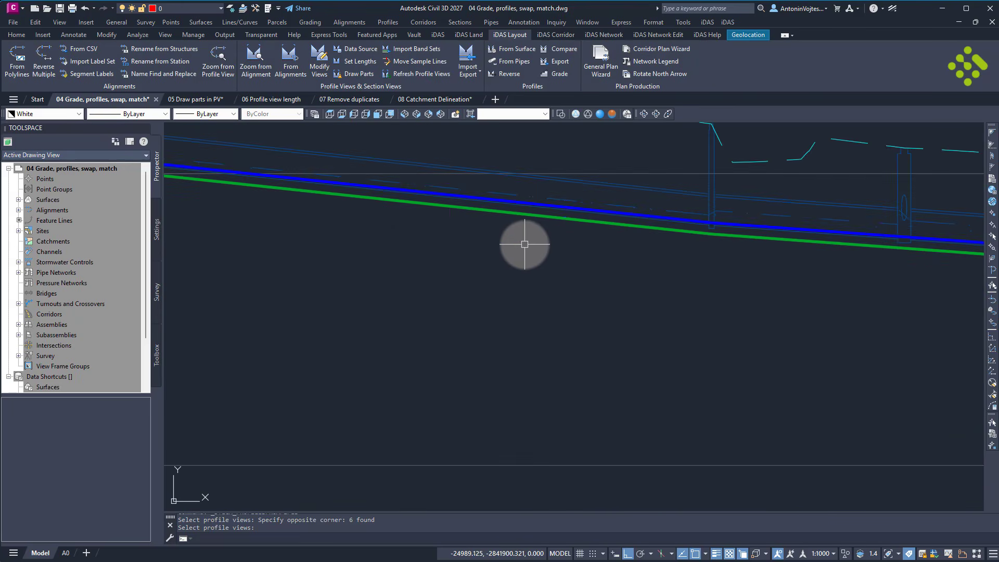
scroll(544, 194, "down", 8)
scroll(587, 307, "up", 4)
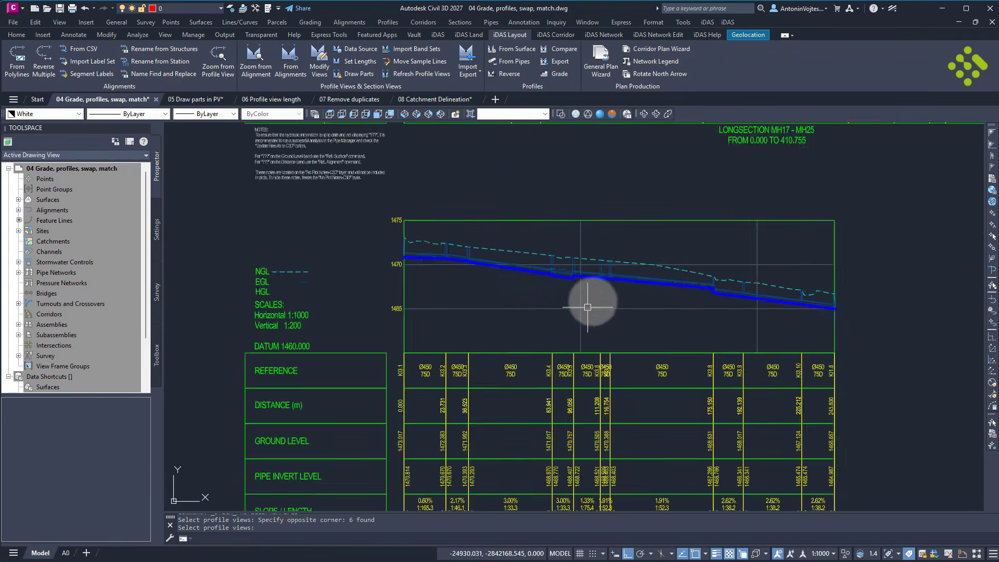
scroll(588, 307, "up", 6)
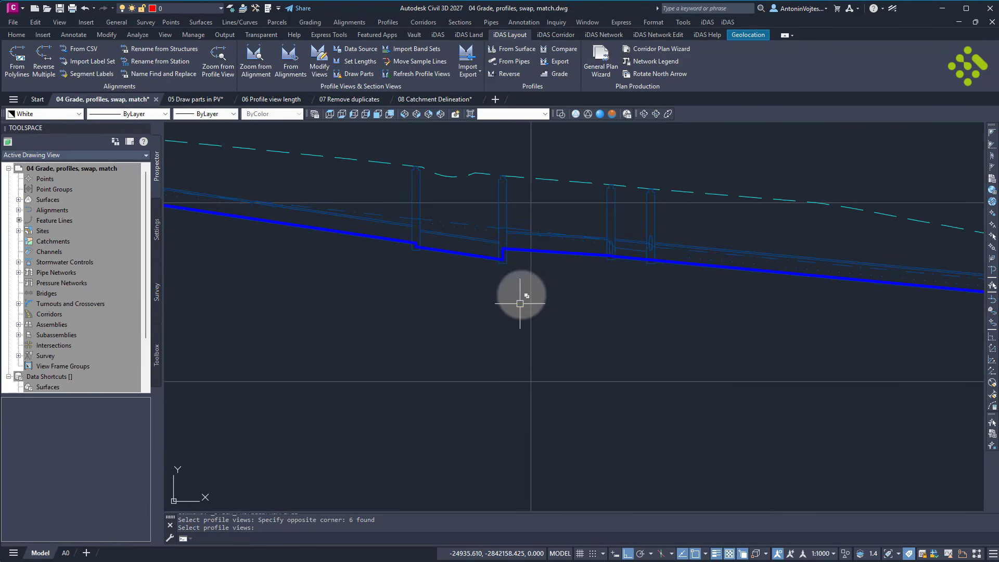
scroll(578, 284, "down", 5)
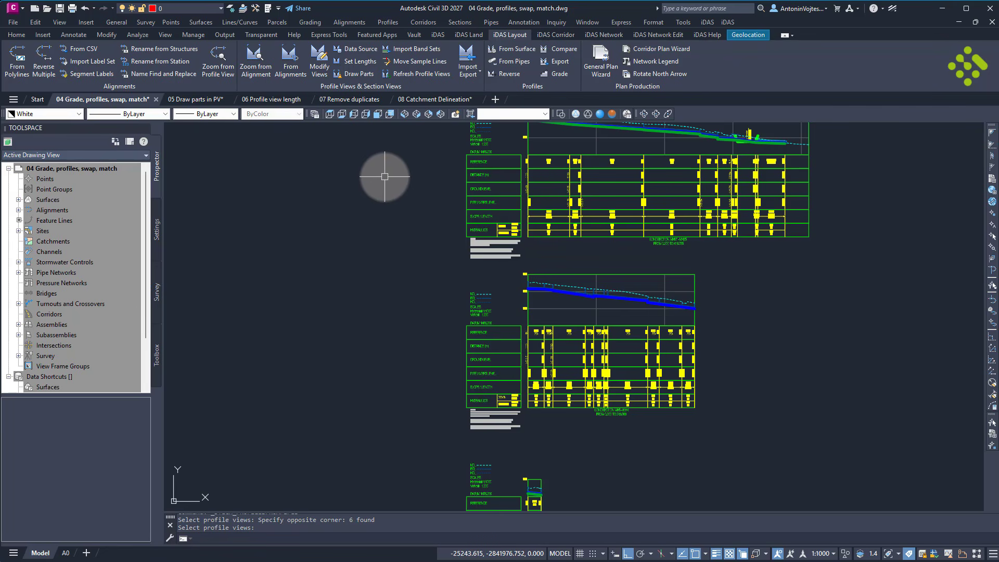
left_click(511, 61)
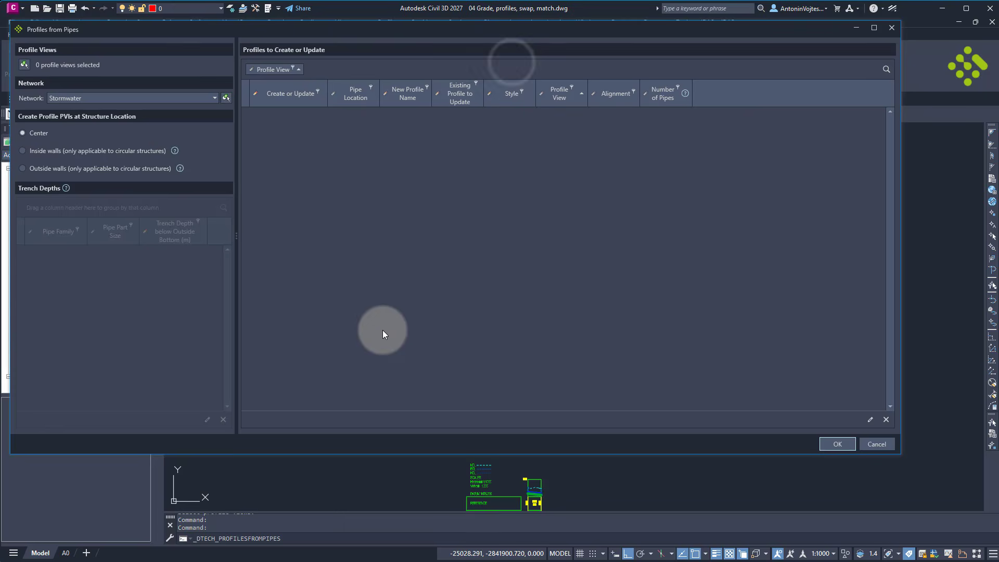
left_click(24, 65)
left_click(586, 277)
right_click(376, 285)
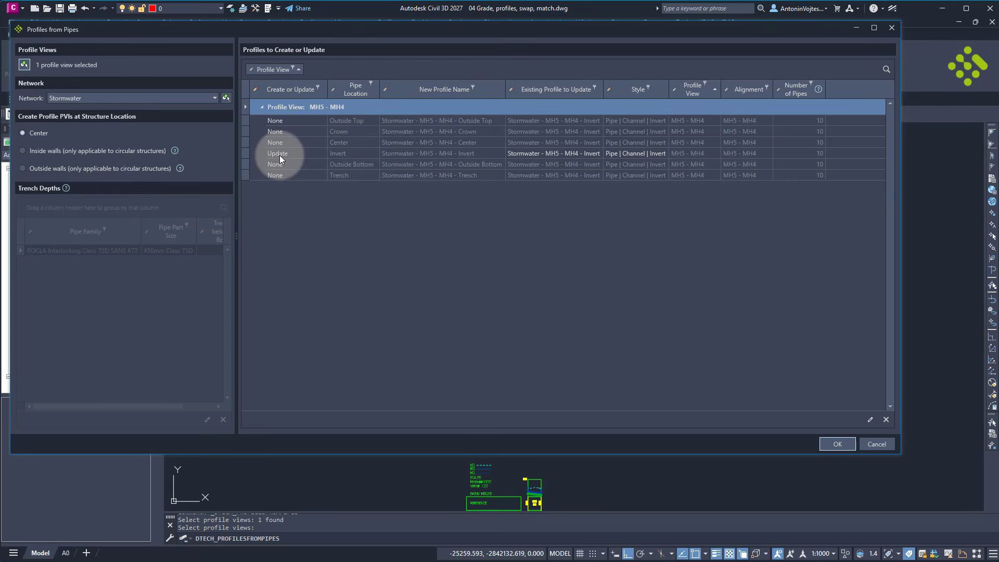
Create the MH5 - MH4 trench profile with the Pipe | Channel | Trench style, keeping its invert profile on Update.
left_click(285, 174)
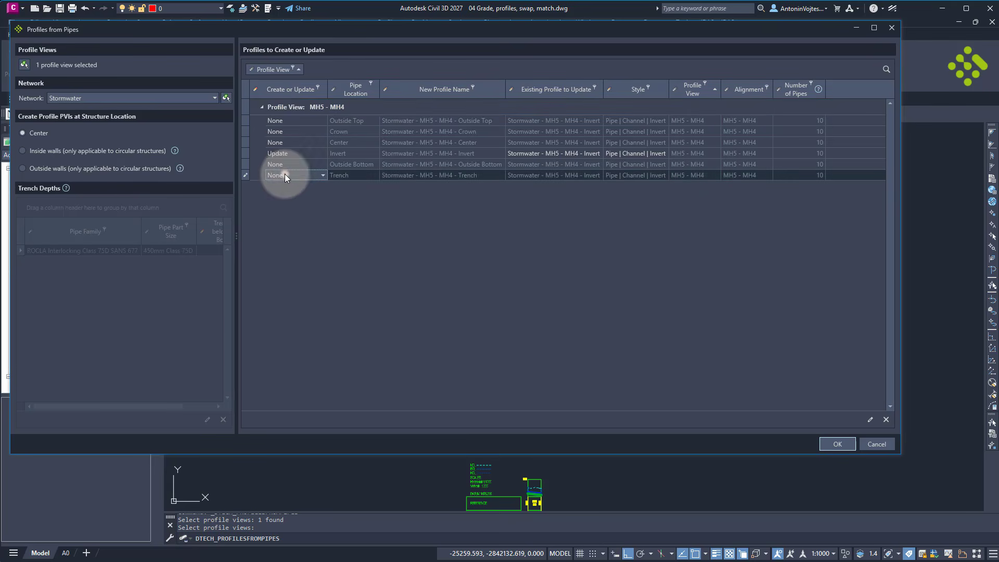
left_click(286, 203)
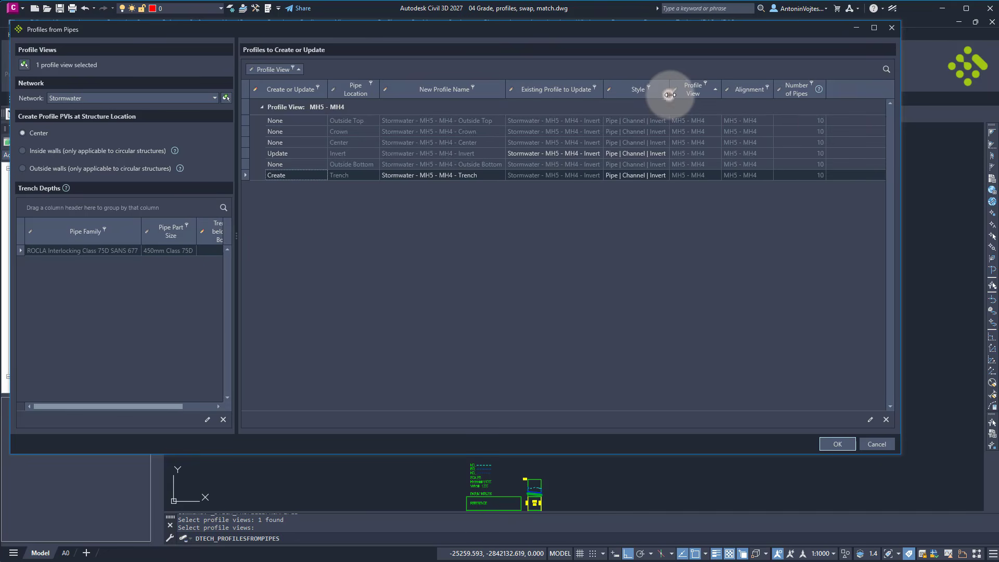
left_click_drag(668, 94, 769, 94)
left_click(682, 173)
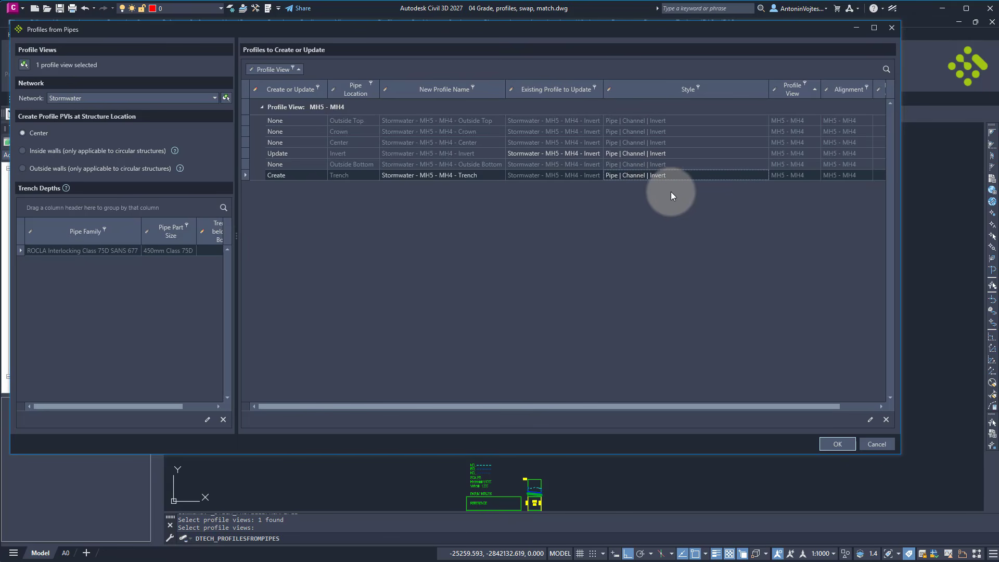
left_click(638, 177)
left_click(645, 176)
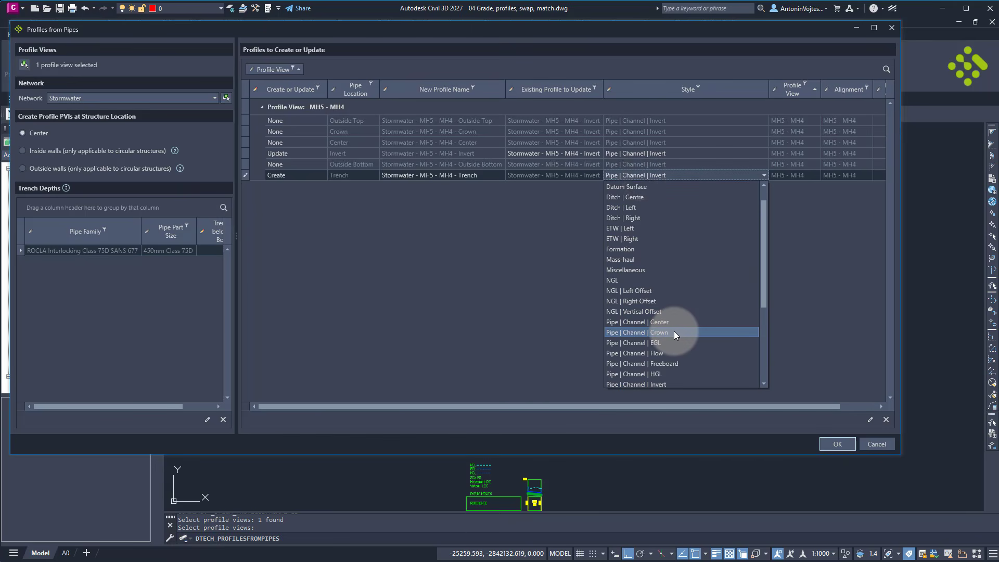
scroll(673, 331, "down", 2)
left_click(662, 367)
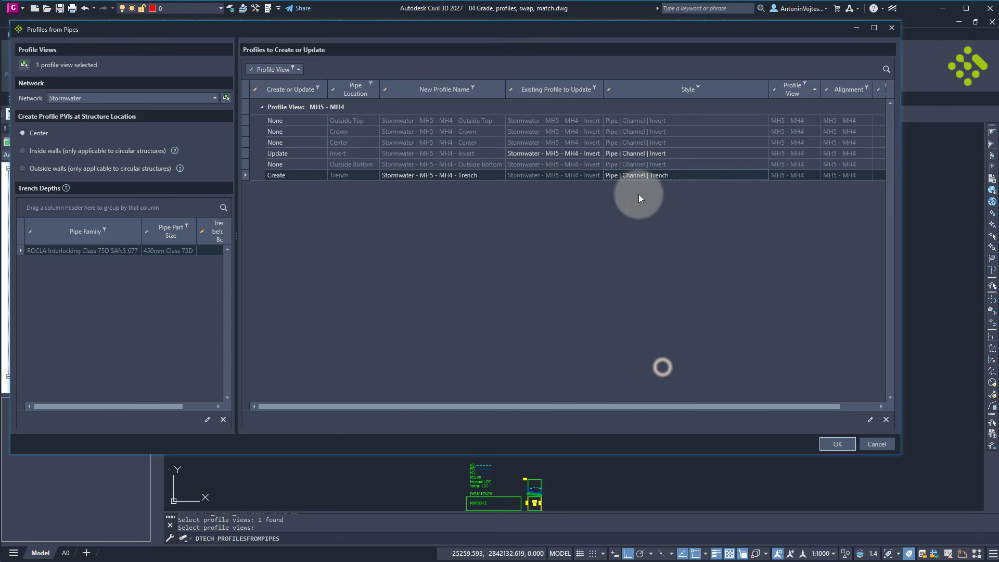
left_click(826, 445)
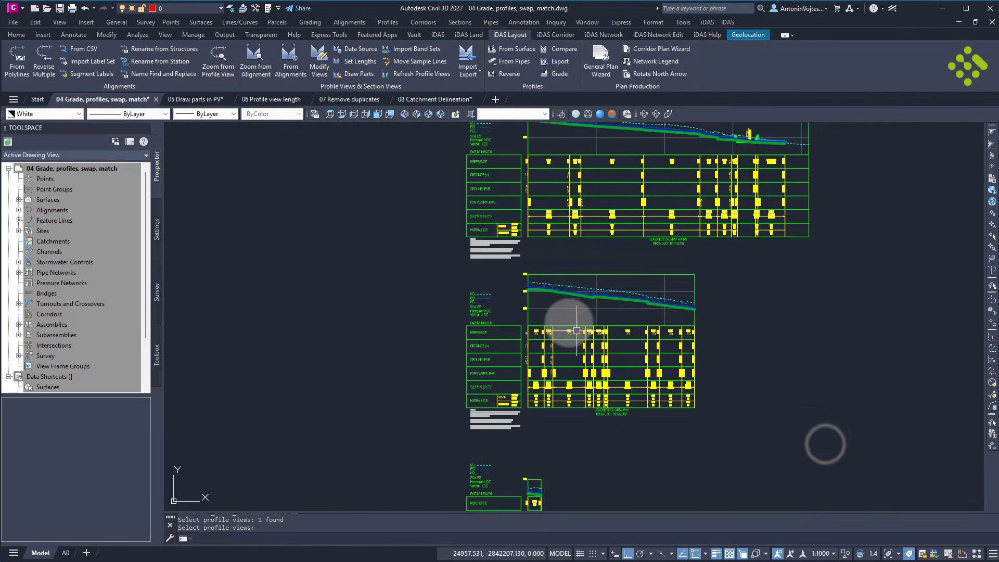
In the MH5 - MH4 profile view, raise the downstream end of the short pipe between the stepped structures to the next pipe's invert.
scroll(537, 294, "up", 5)
middle_click_drag(650, 318, 487, 336)
scroll(727, 349, "up", 4)
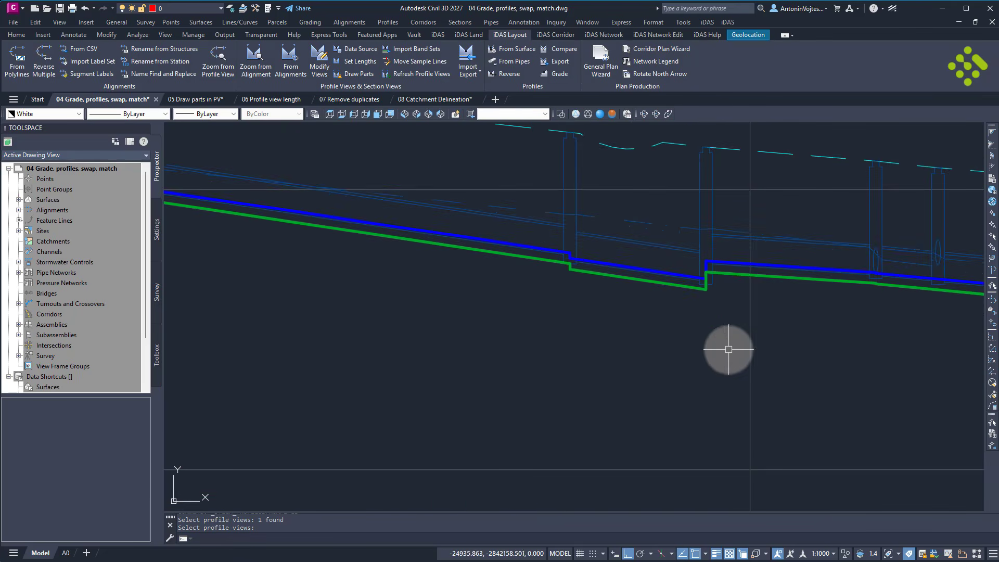
middle_click_drag(810, 348, 669, 370)
key("Escape")
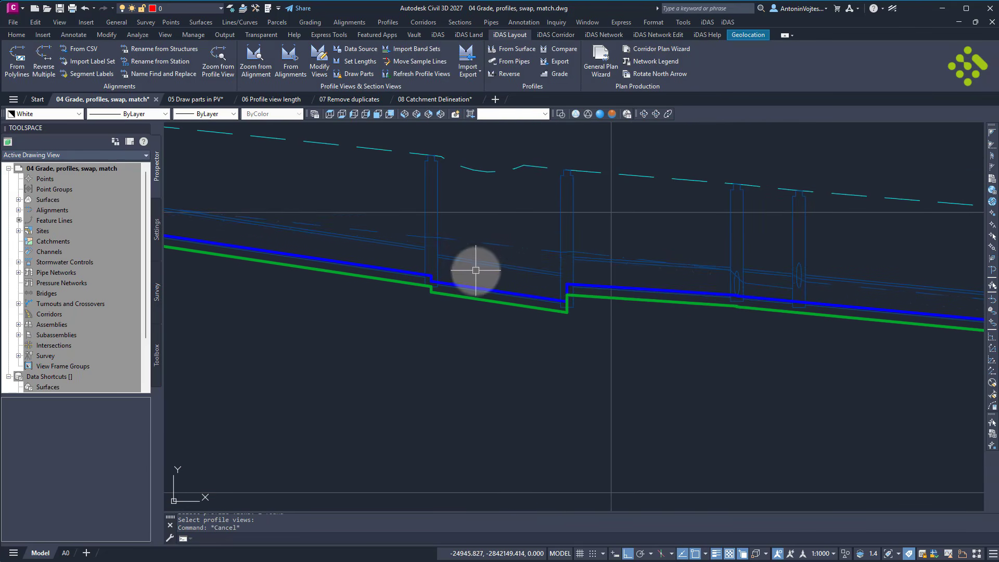
middle_click_drag(475, 267, 579, 283)
left_click(576, 273)
scroll(693, 274, "up", 4)
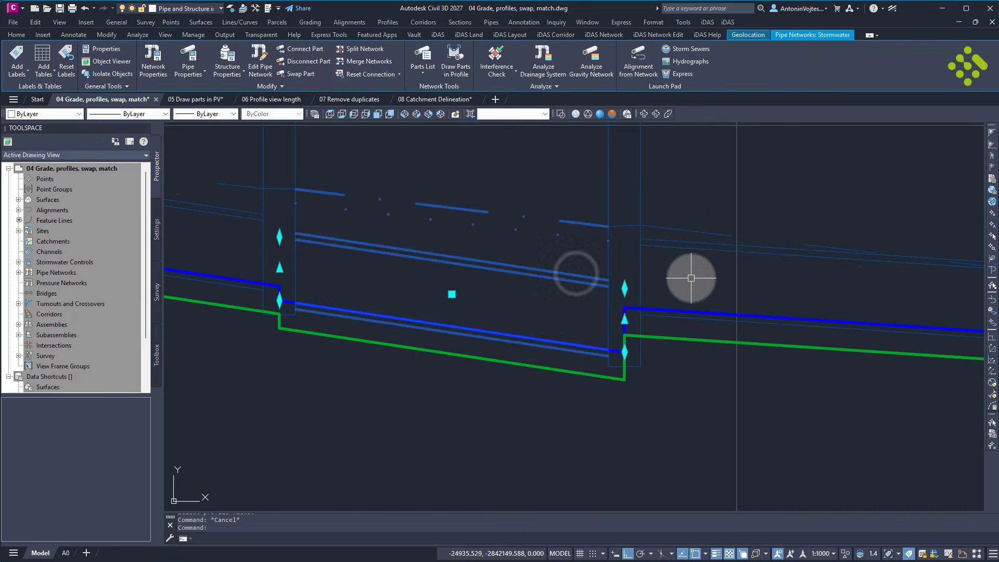
left_click(681, 244)
left_click(624, 352)
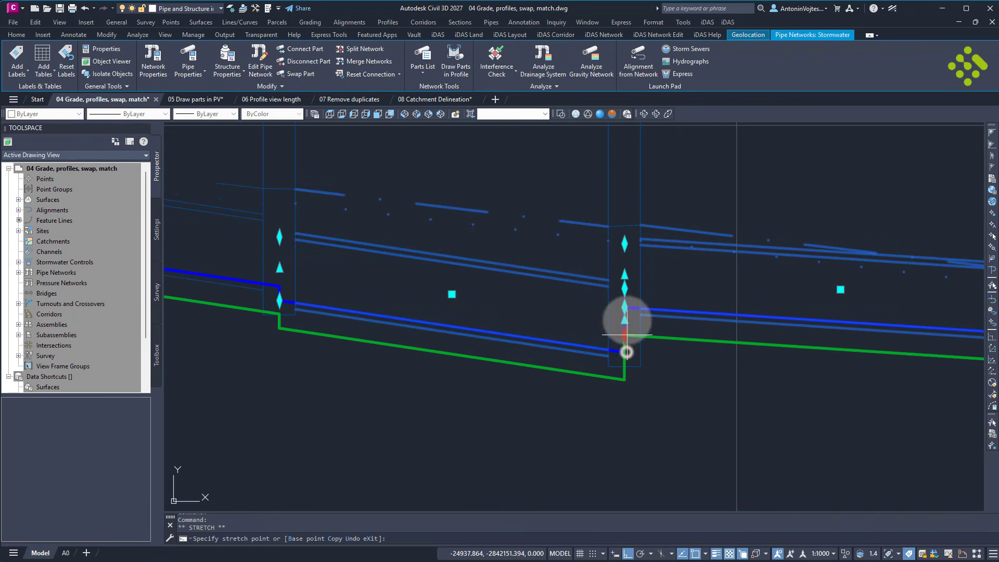
left_click(624, 305)
Raise the upstream end of the same short pipe above the incoming pipe's level and clear the selection.
middle_click_drag(259, 356, 548, 366)
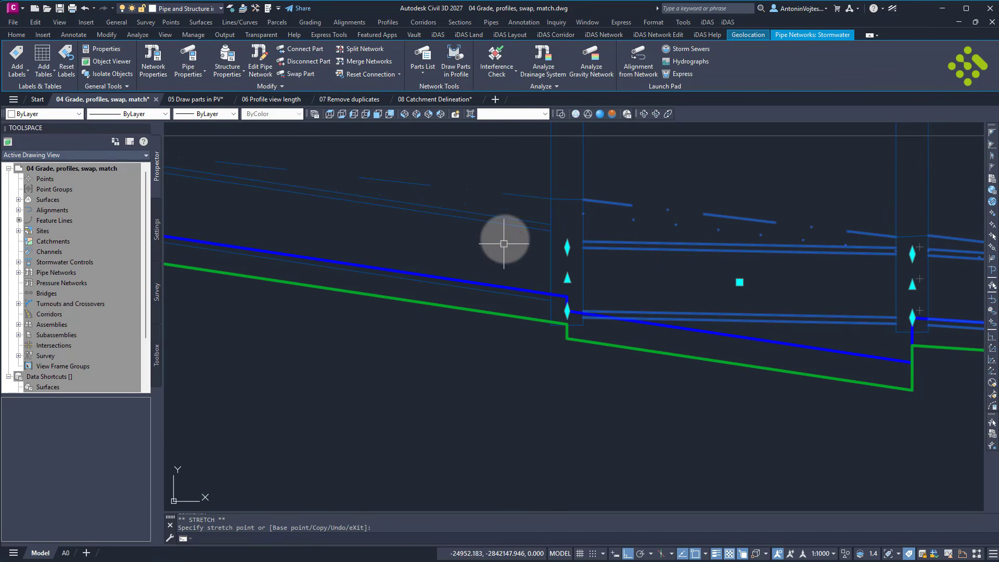
left_click(509, 225)
left_click(567, 247)
left_click(567, 196)
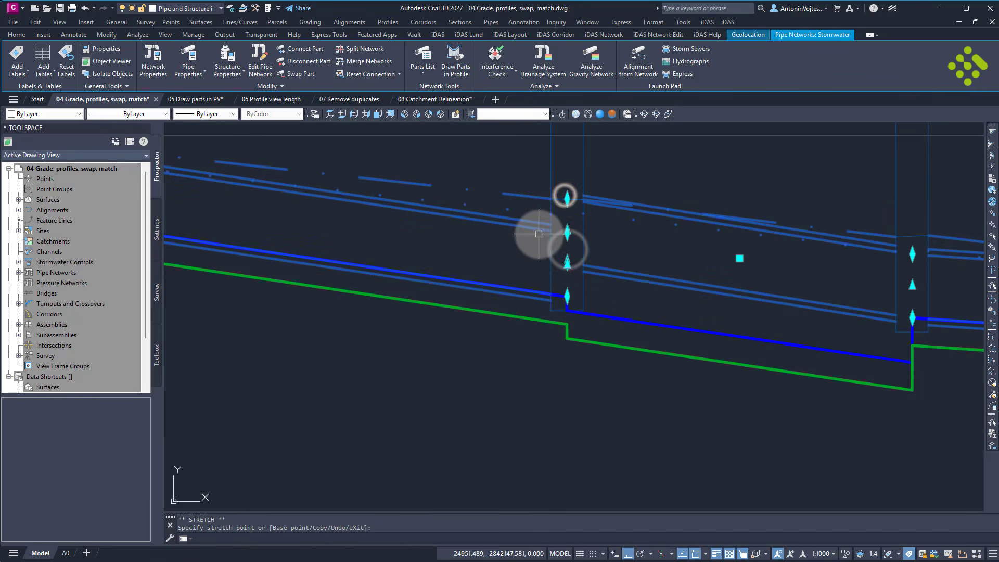
left_click(521, 224)
key("Escape")
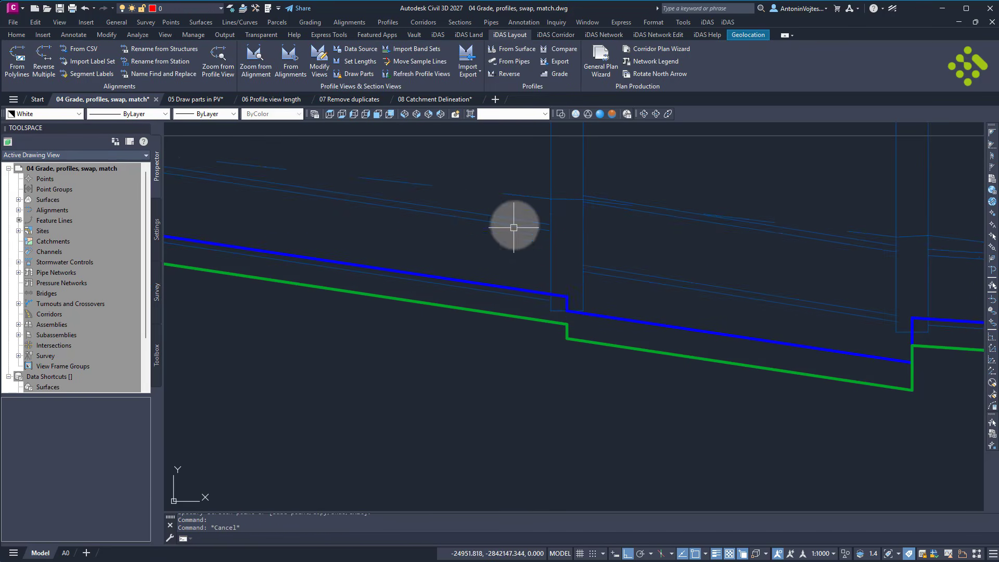
In the MH5 - MH4 profile view, raise the downstream end of the incoming pipe at the upstream stepped structure and clear the selection.
left_click(516, 223)
left_click(567, 233)
left_click(566, 197)
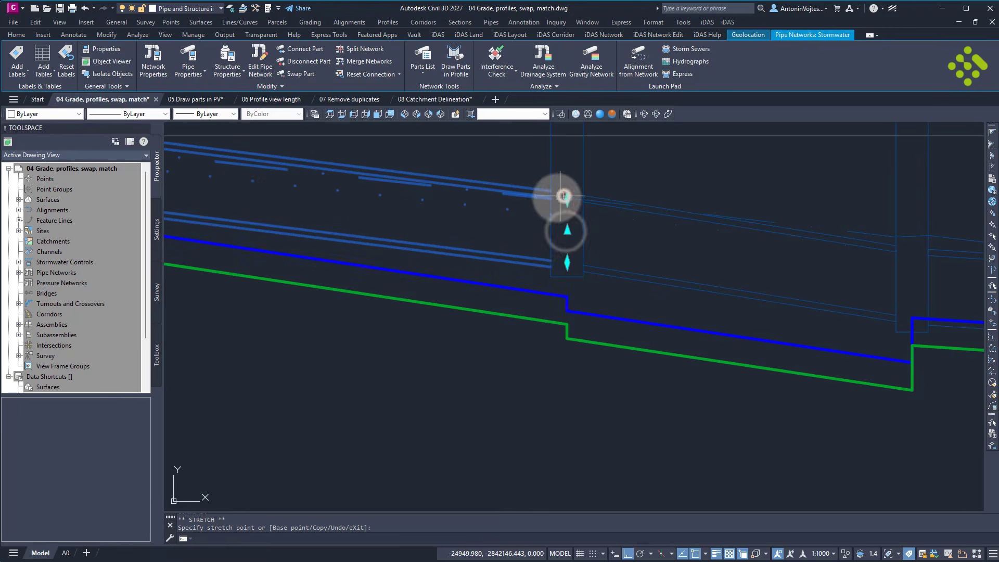
scroll(564, 323, "down", 8)
key("Escape")
scroll(390, 231, "down", 5)
scroll(389, 231, "down", 3)
scroll(618, 167, "down", 3)
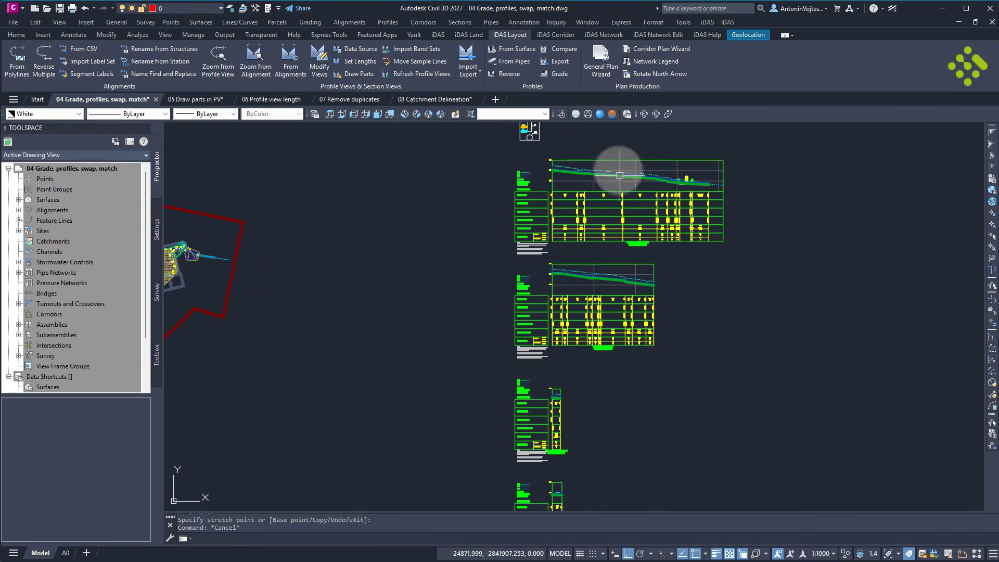
In the uppermost profile view, raise the shared ends of the two pipes meeting at structure KI1.2 together and clear the selection.
scroll(569, 267, "down", 1)
scroll(569, 267, "up", 10)
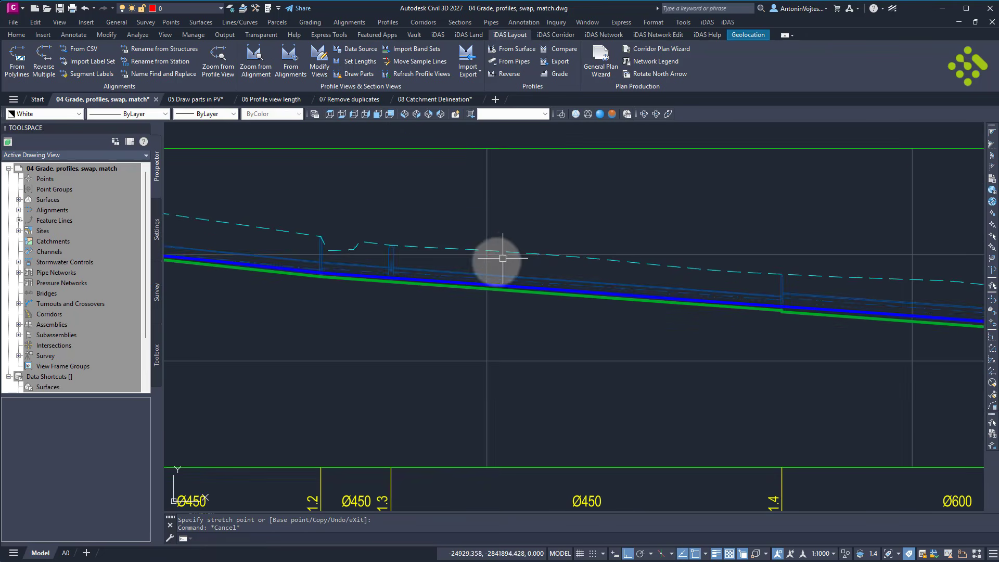
middle_click_drag(330, 244, 637, 242)
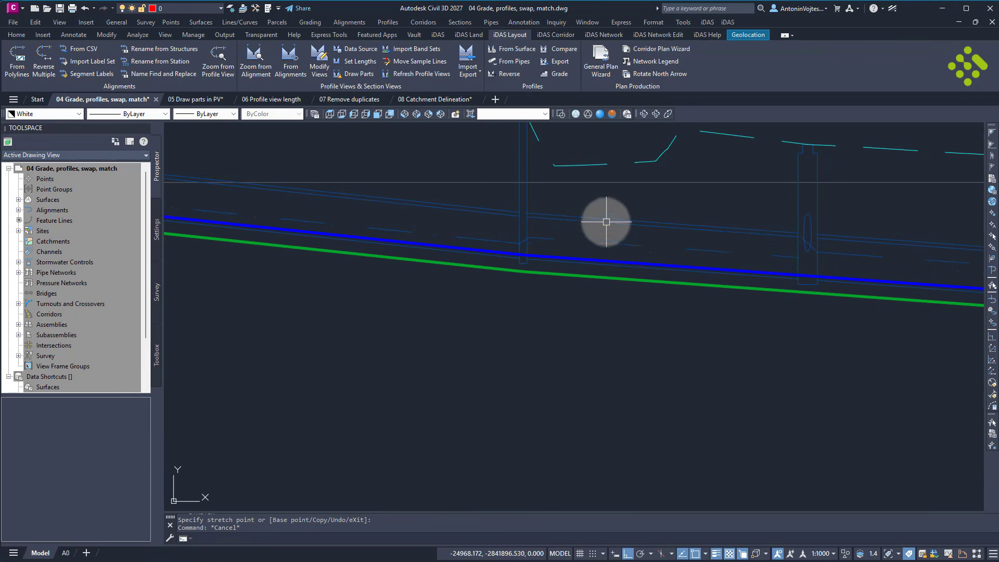
left_click(604, 221)
left_click(485, 213)
left_click(523, 216)
left_click(524, 195)
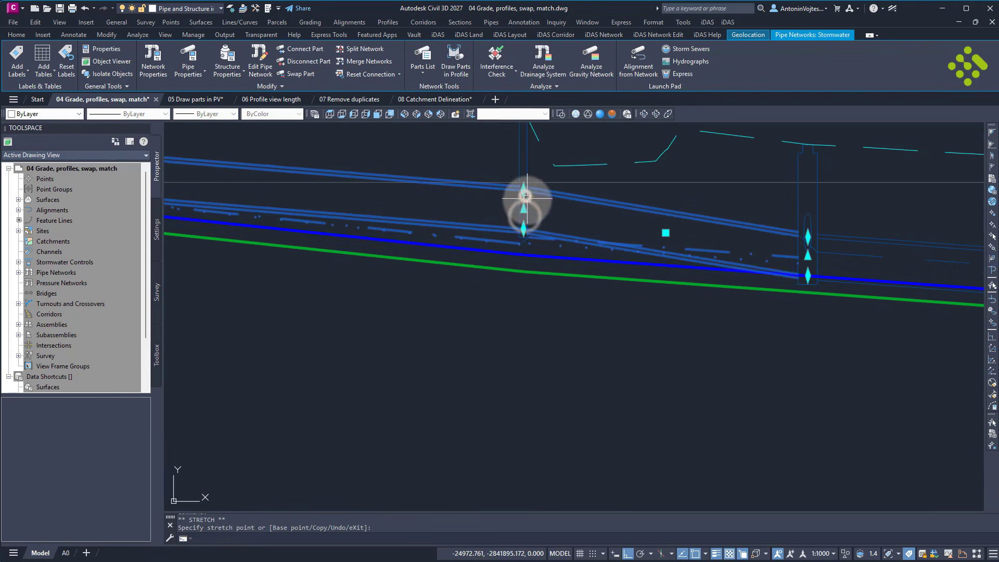
key("Escape")
scroll(520, 228, "down", 9)
scroll(526, 236, "down", 8)
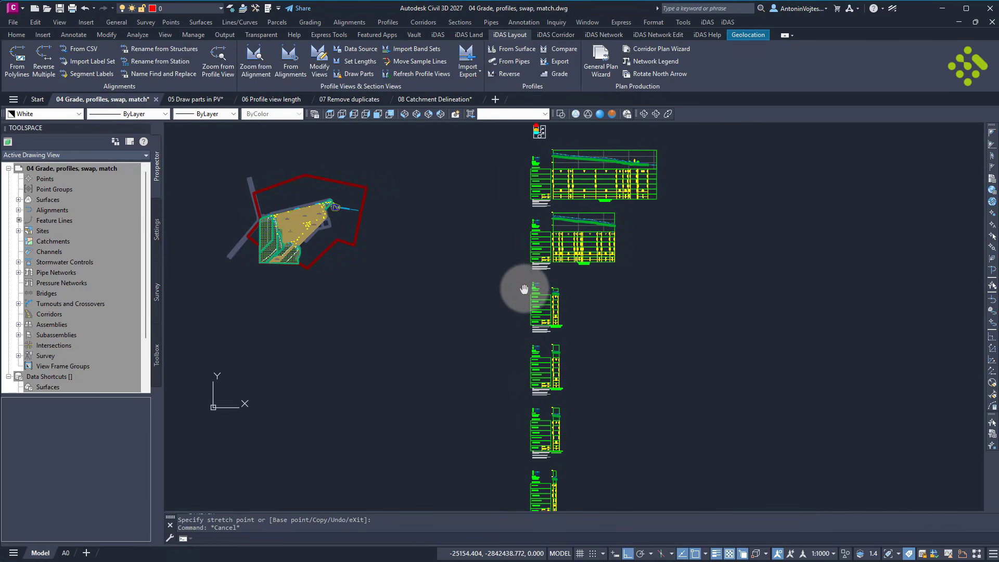
key("Escape")
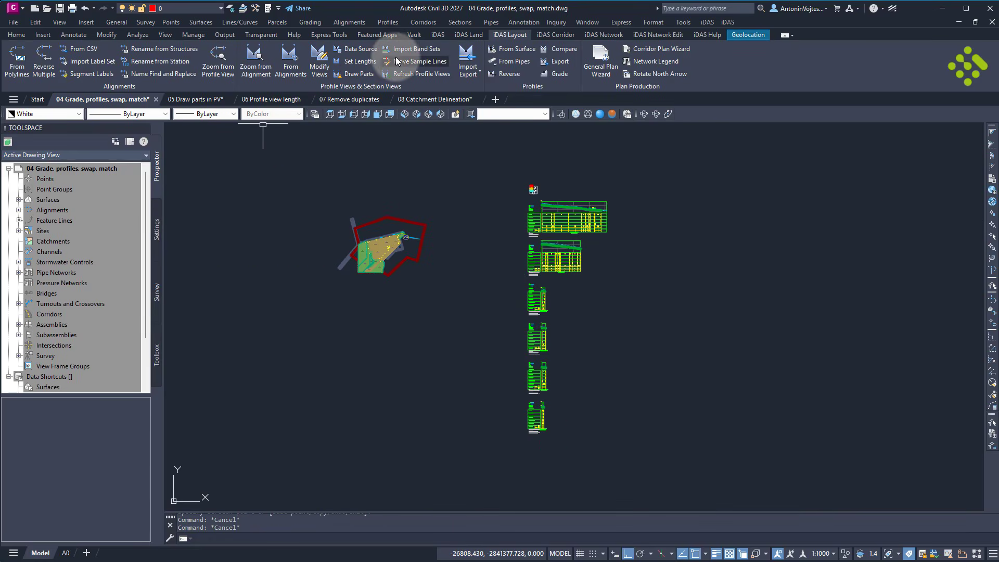
Start creating profiles from pipes and select all six profile views.
left_click(513, 62)
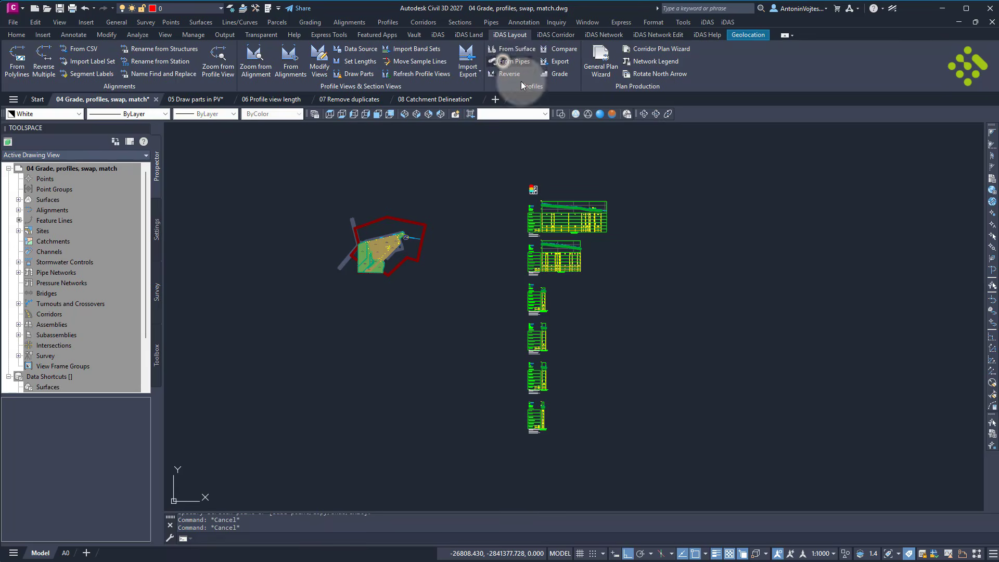
left_click(25, 65)
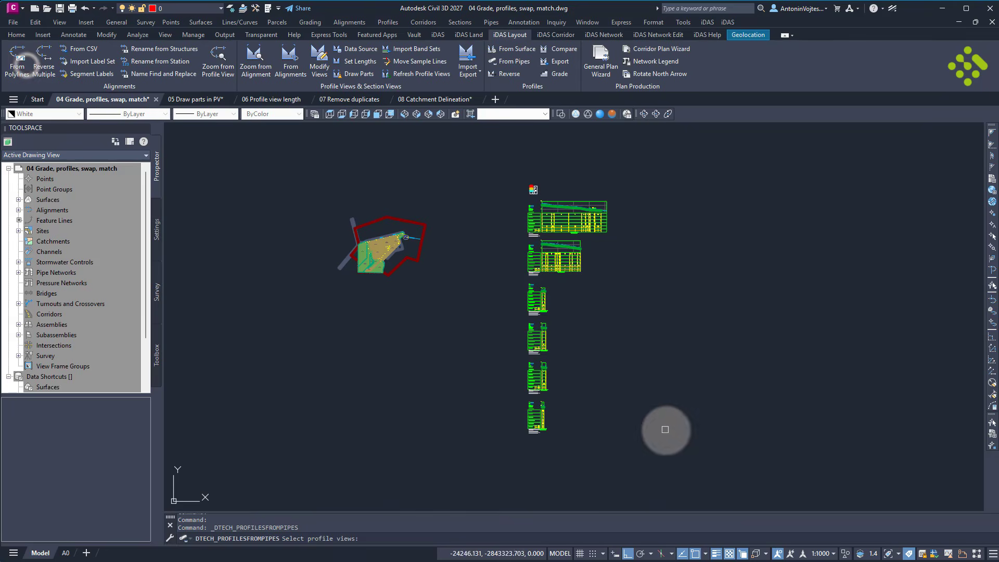
left_click(654, 458)
left_click(477, 212)
right_click(476, 214)
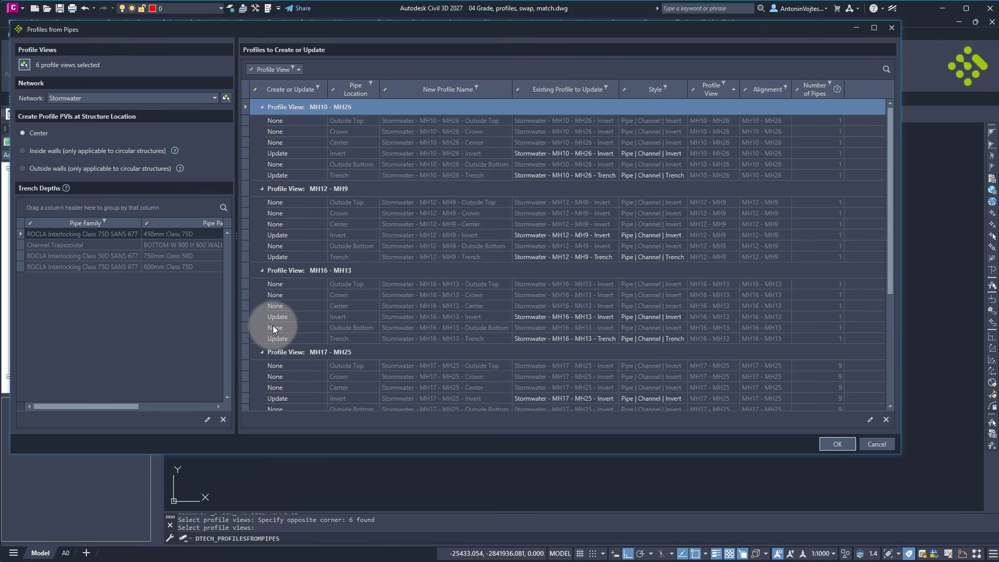
Keep the MH10 - MH26 invert profile on Update and run the update of the existing invert and trench profiles in all selected views.
left_click(292, 153)
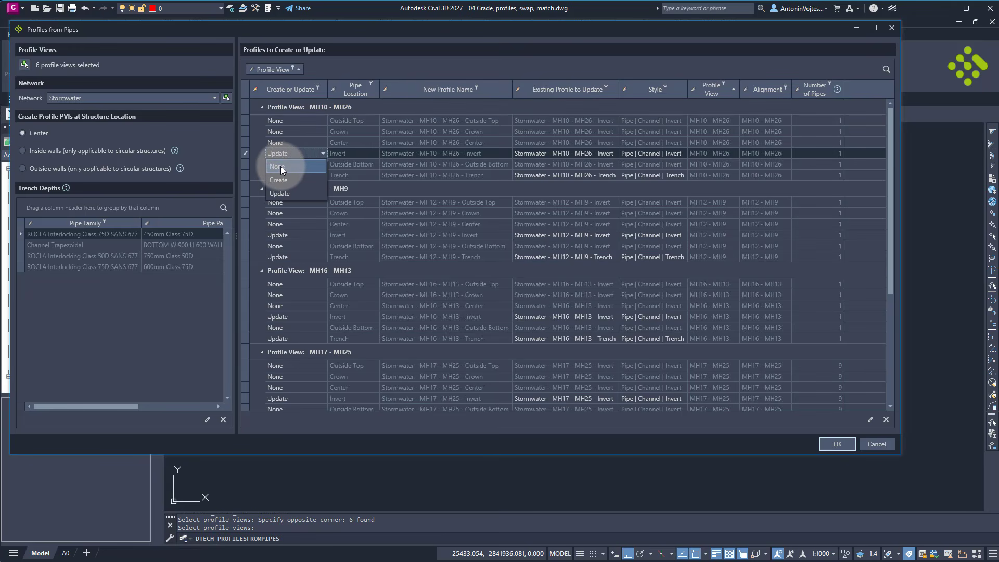
left_click(255, 151)
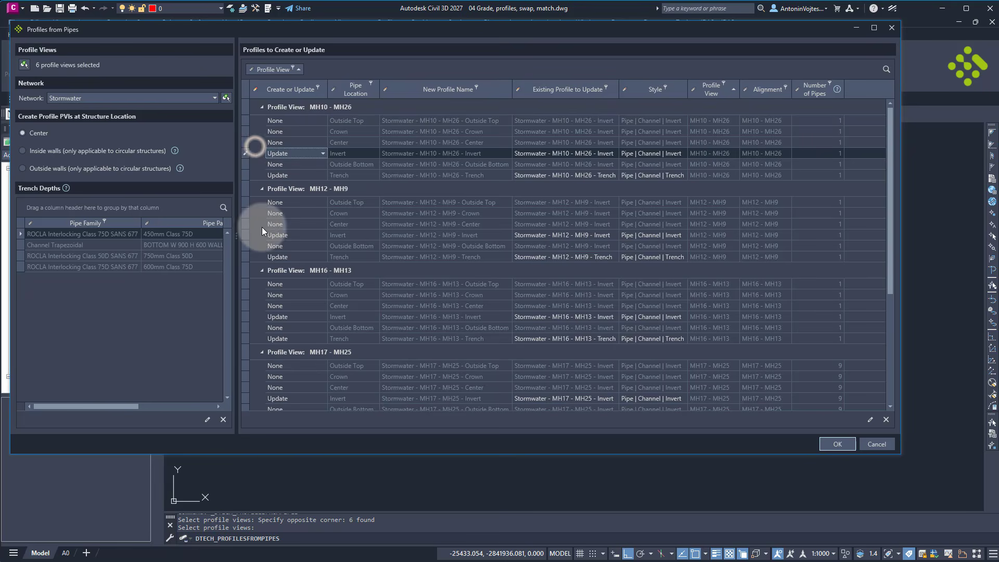
left_click(834, 444)
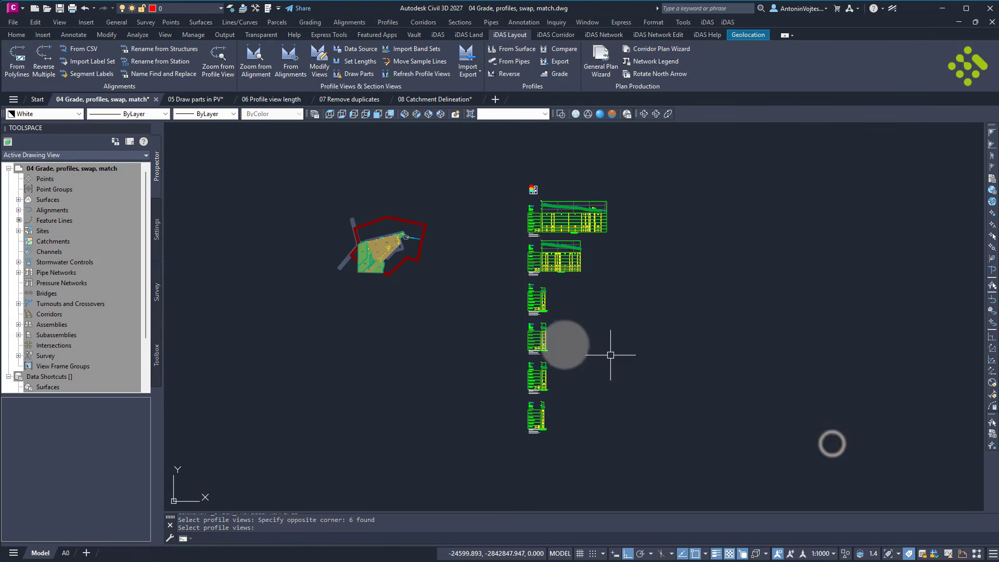
Examine the updated invert and trench profiles at the raised pipes in the two longest profile views.
scroll(557, 224, "up", 5)
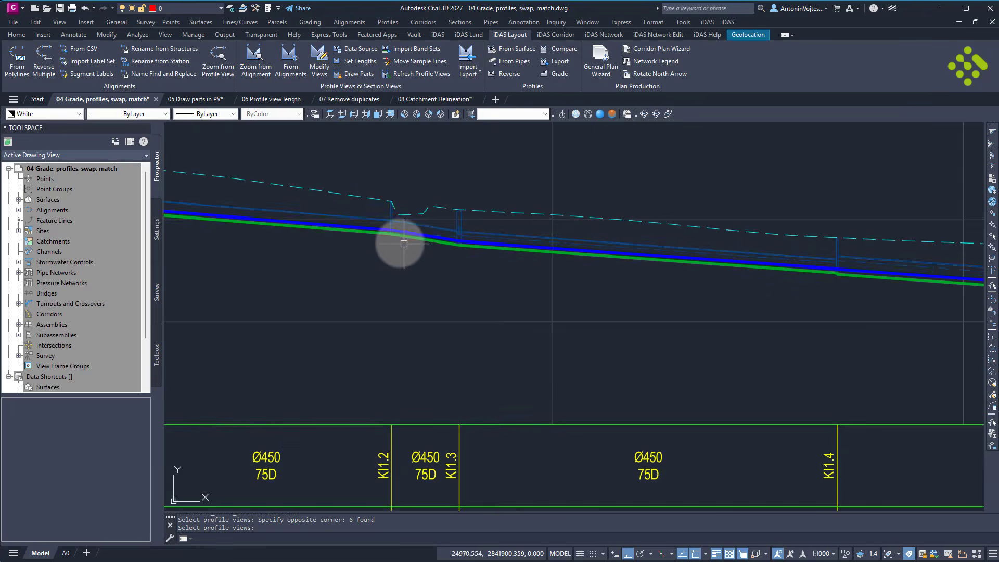
scroll(391, 234, "down", 1)
scroll(468, 218, "down", 4)
scroll(510, 365, "down", 1)
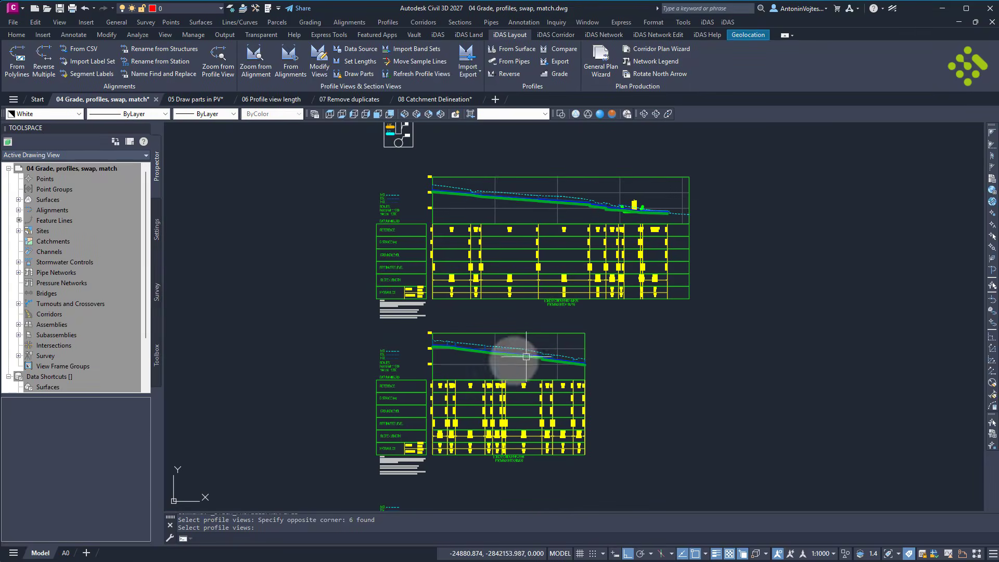
scroll(542, 380, "up", 7)
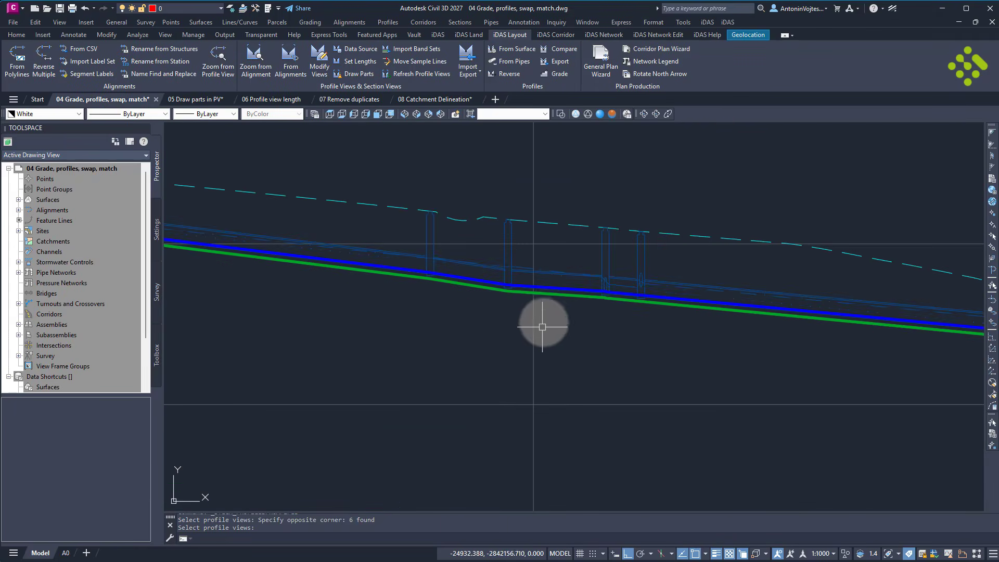
scroll(551, 276, "down", 7)
scroll(497, 330, "up", 4)
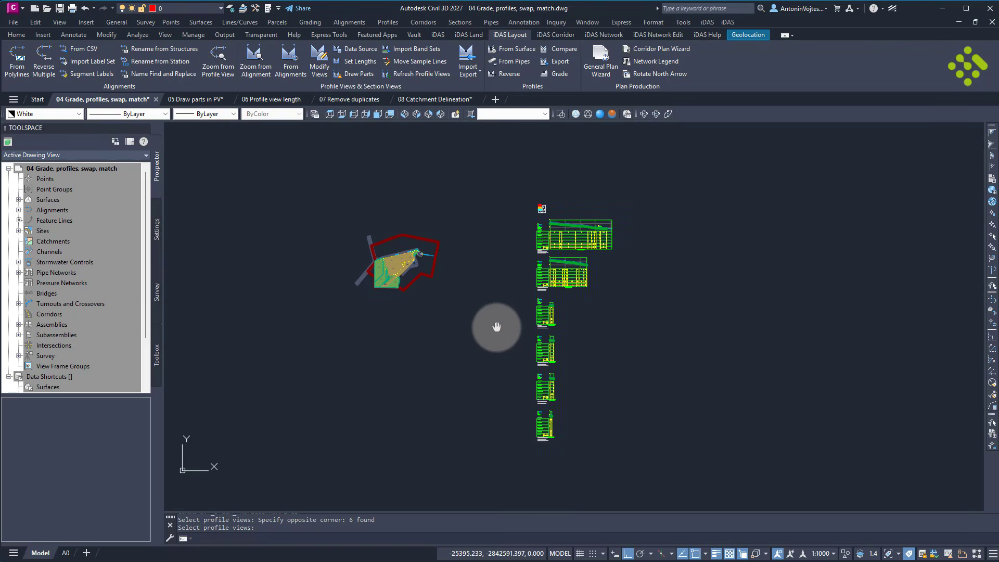
scroll(491, 329, "down", 1)
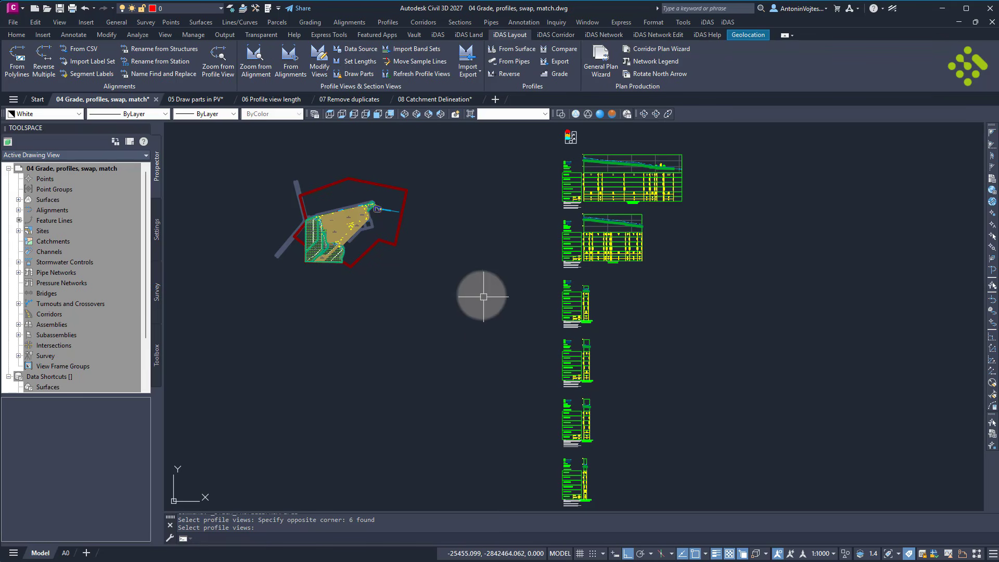
Switch to the 05 Draw parts in PV drawing and activate its plan viewport with the pipe route in view.
left_click(194, 99)
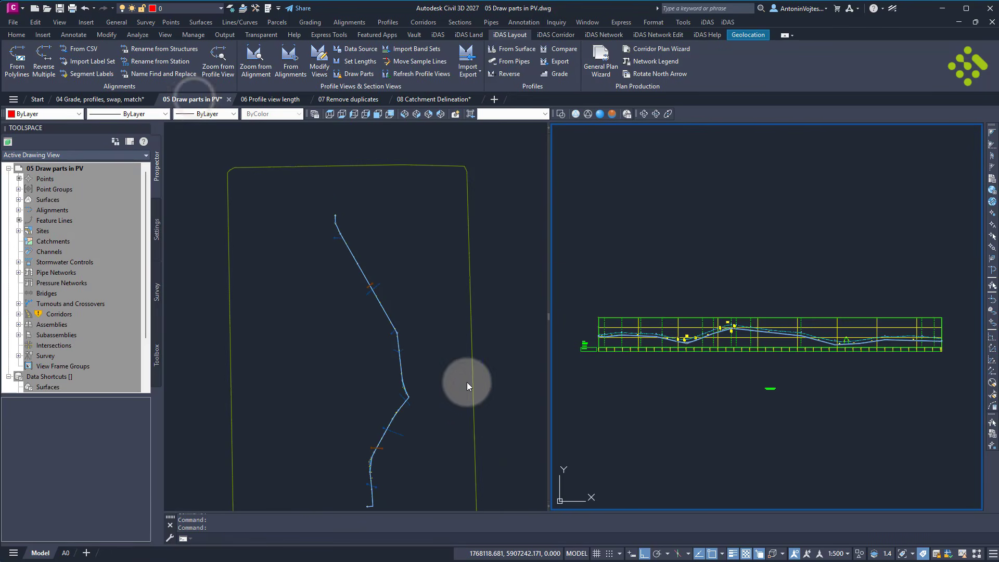
left_click(419, 444)
middle_click_drag(415, 437, 370, 386)
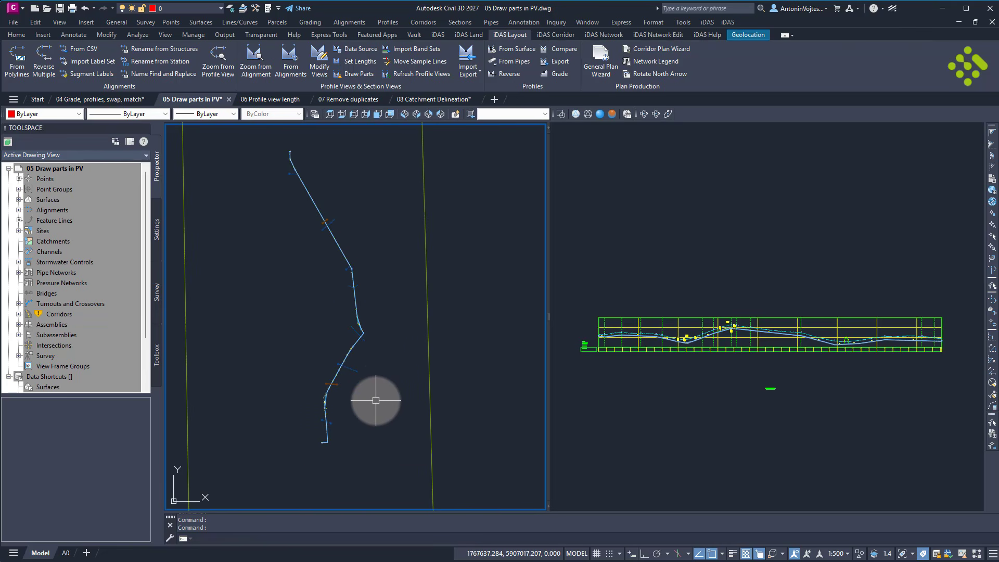
left_click(437, 34)
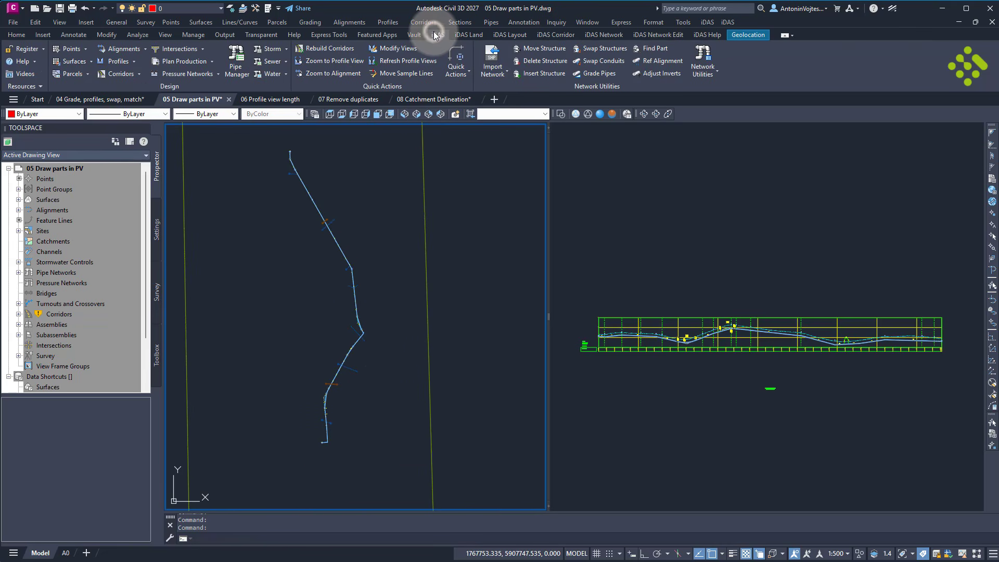
left_click(134, 62)
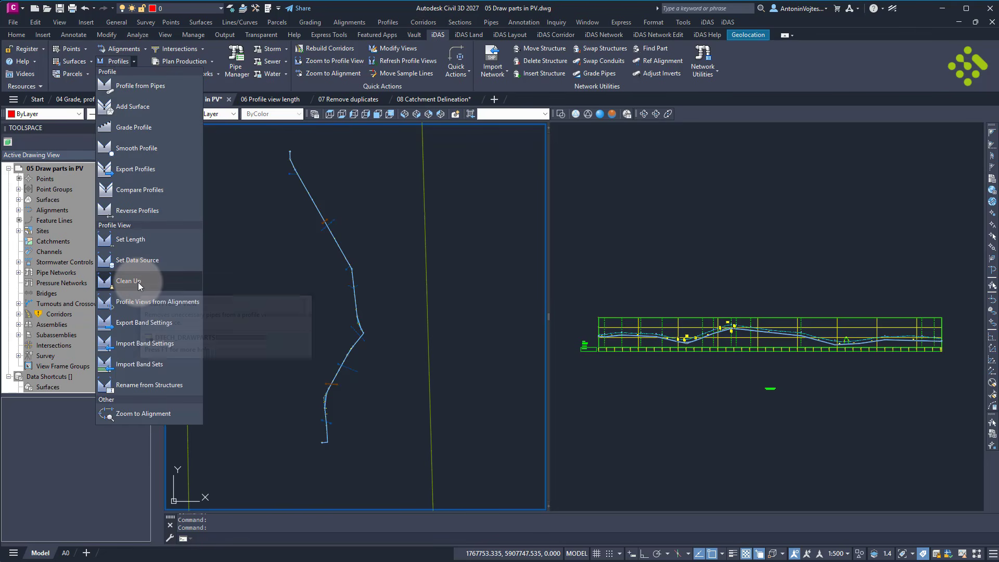
key("Escape")
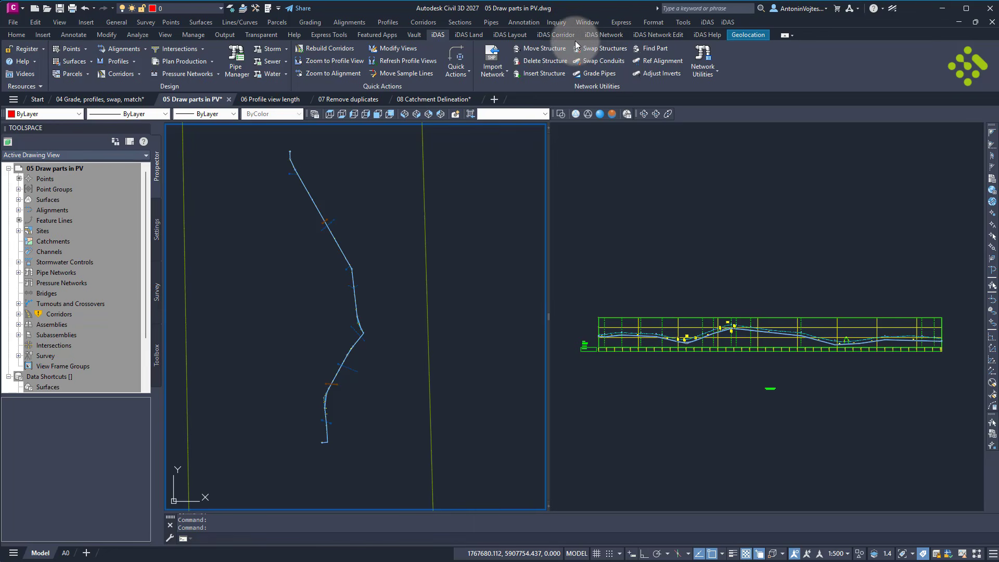
Start the Draw Parts in Profile View tool and select the drawing's profile view.
left_click(517, 36)
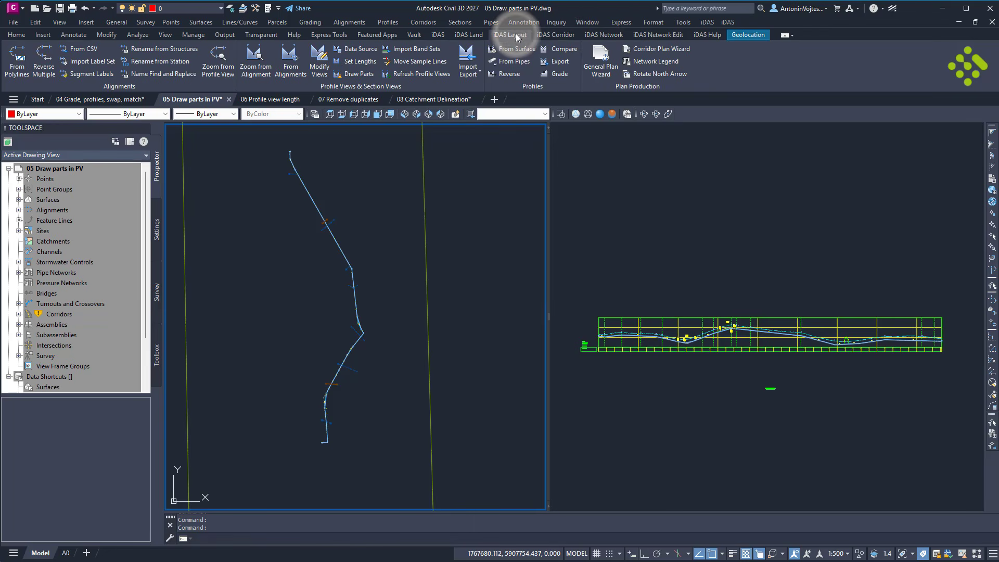
left_click(355, 74)
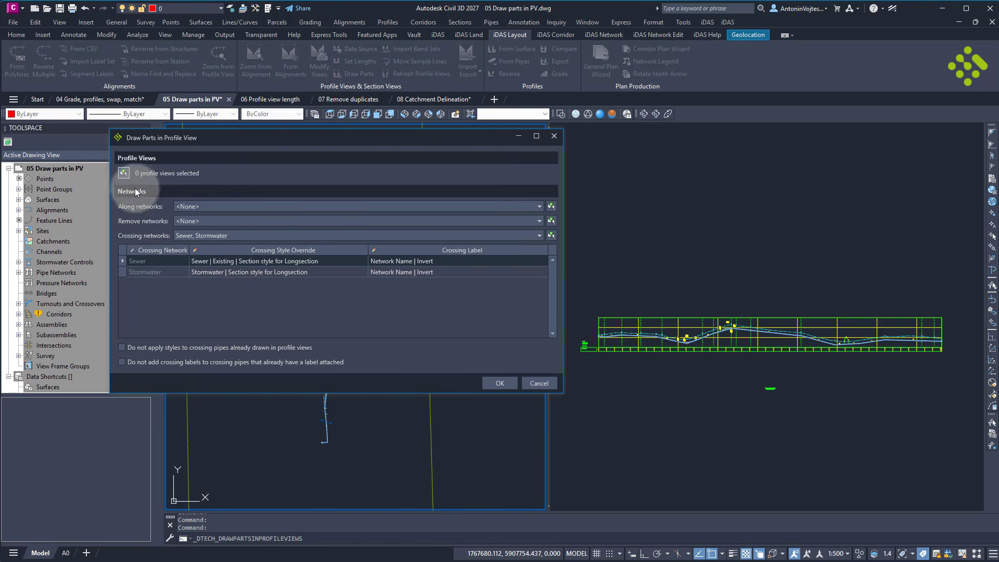
left_click(124, 172)
left_click(645, 390)
left_click(625, 300)
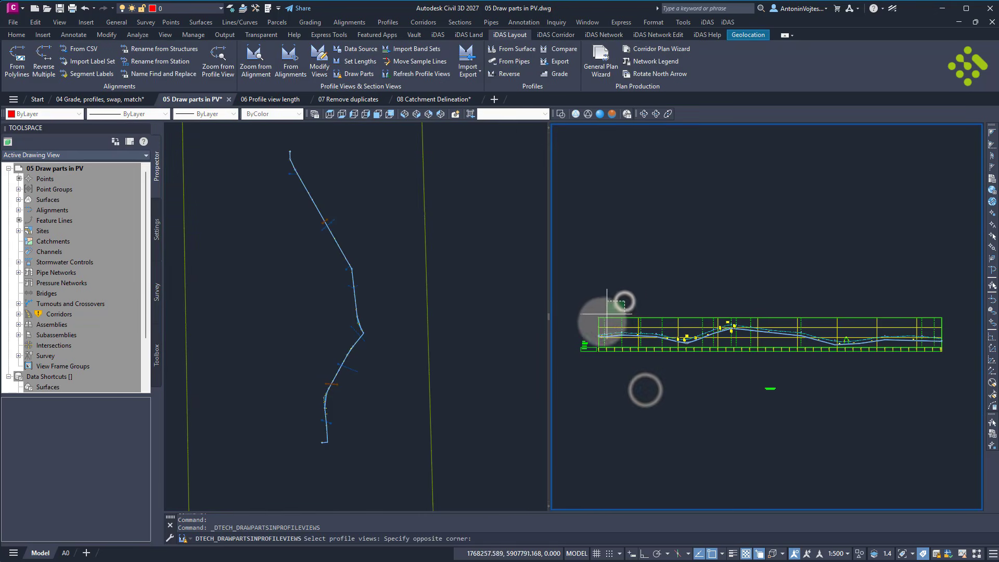
left_click(599, 323)
right_click(594, 269)
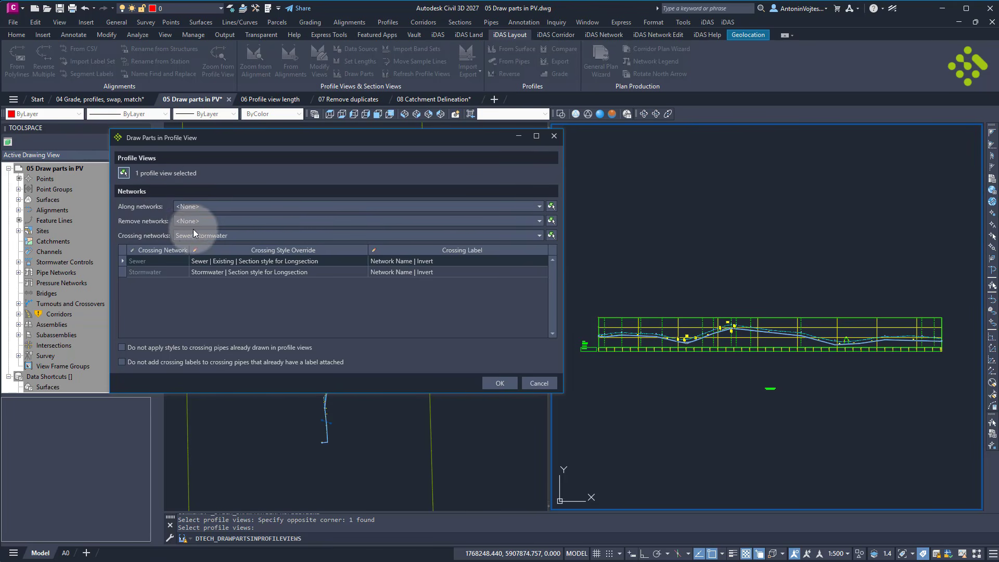
Choose Sewer and Stormwater as crossing networks and draw their crossings with the longsection style overrides and Network Name | Invert labels.
left_click(223, 238)
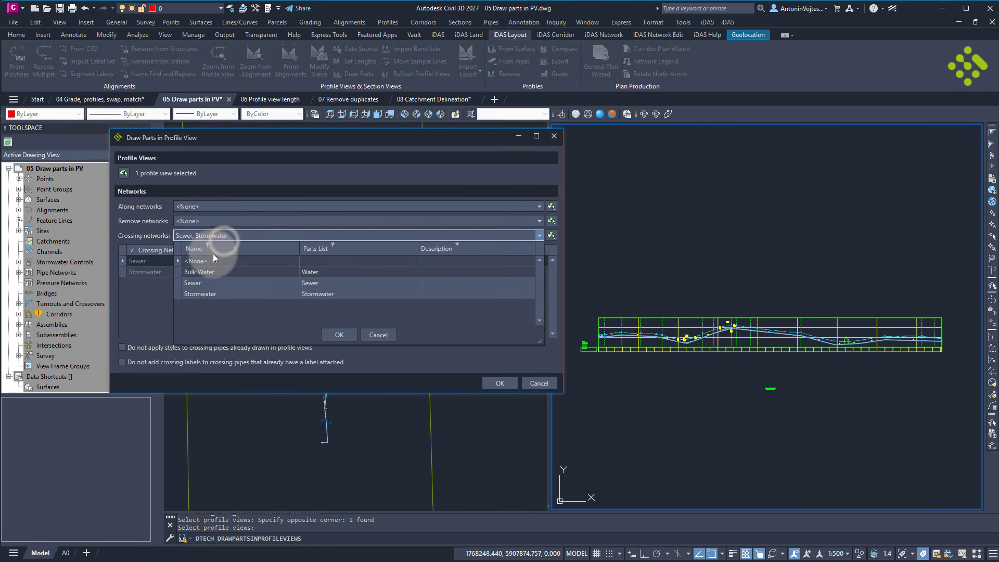
left_click(194, 284)
left_click(196, 295, "ctrl")
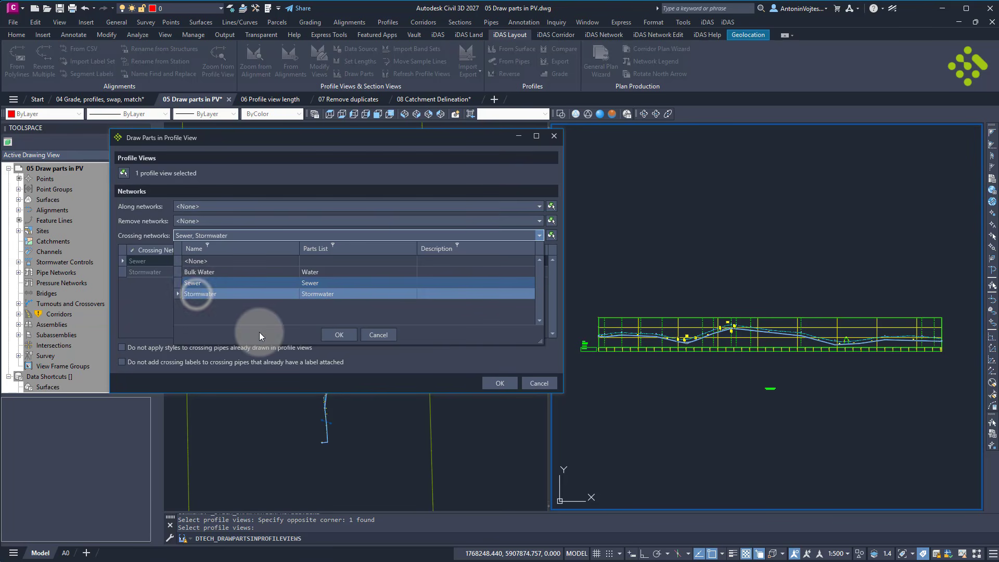
left_click(336, 335)
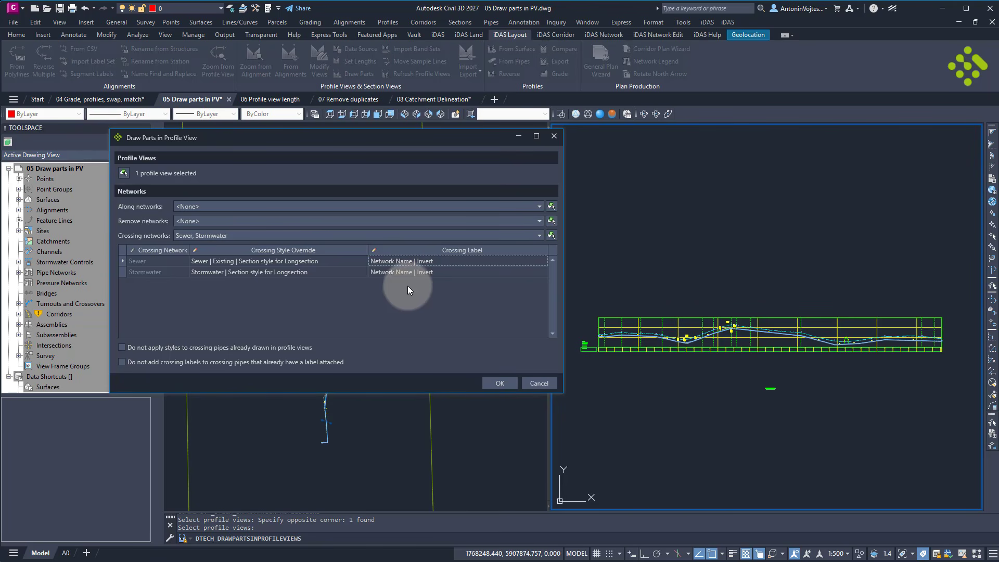
left_click(491, 386)
Examine the pipe crossings and their network name and invert labels along the profile view.
scroll(693, 324, "up", 8)
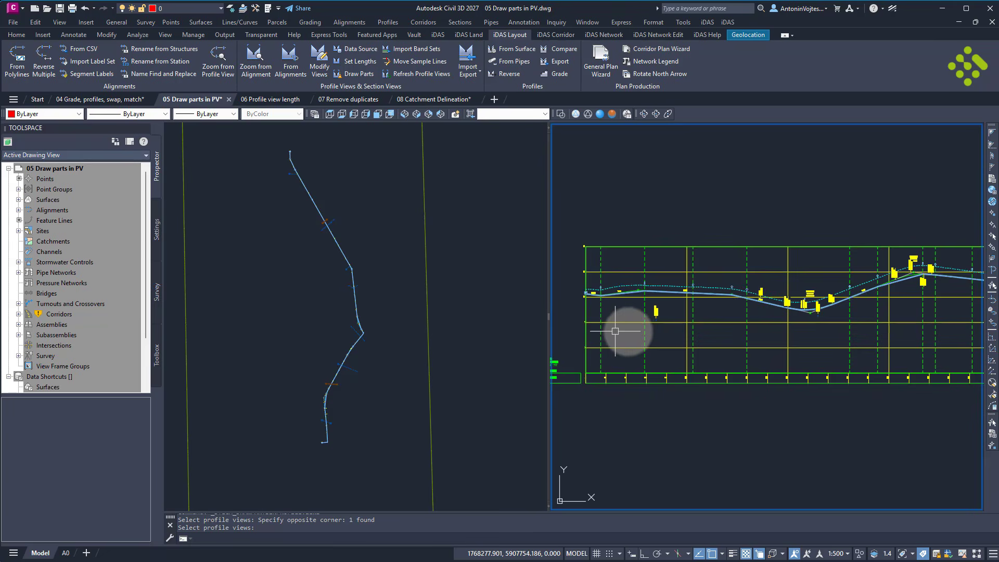
scroll(741, 294, "down", 4)
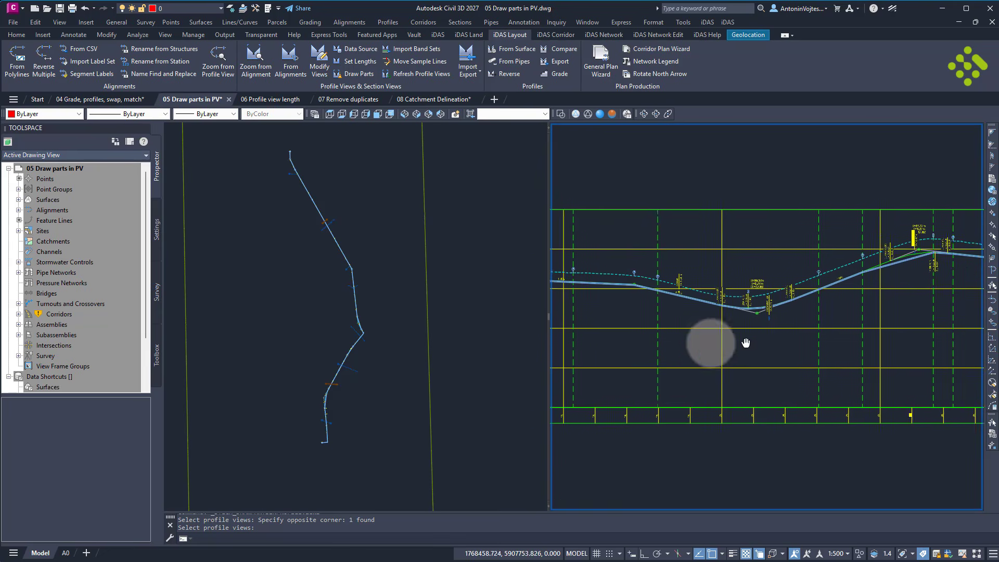
scroll(865, 290, "up", 5)
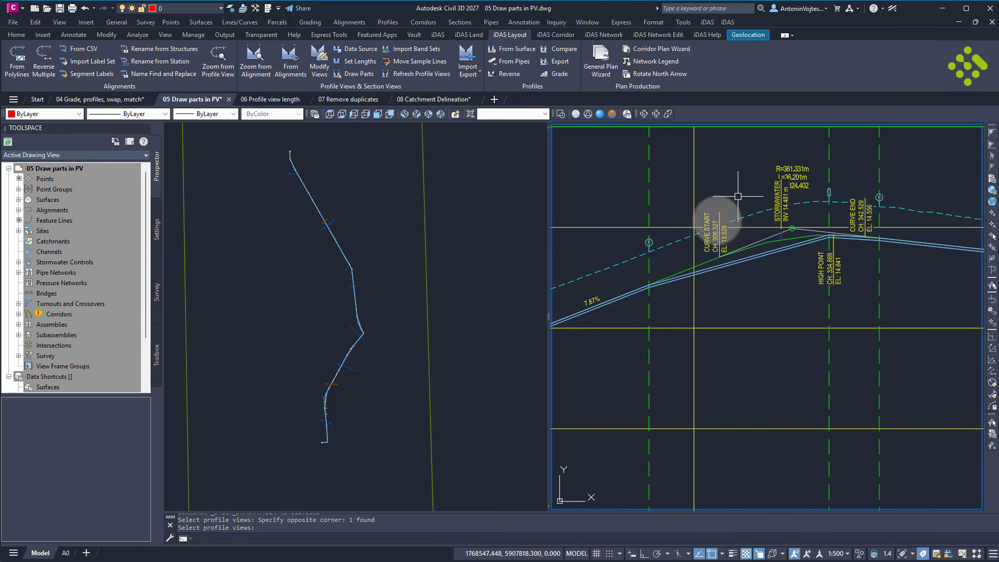
middle_click_drag(913, 328, 674, 357)
middle_click_drag(892, 390, 598, 350)
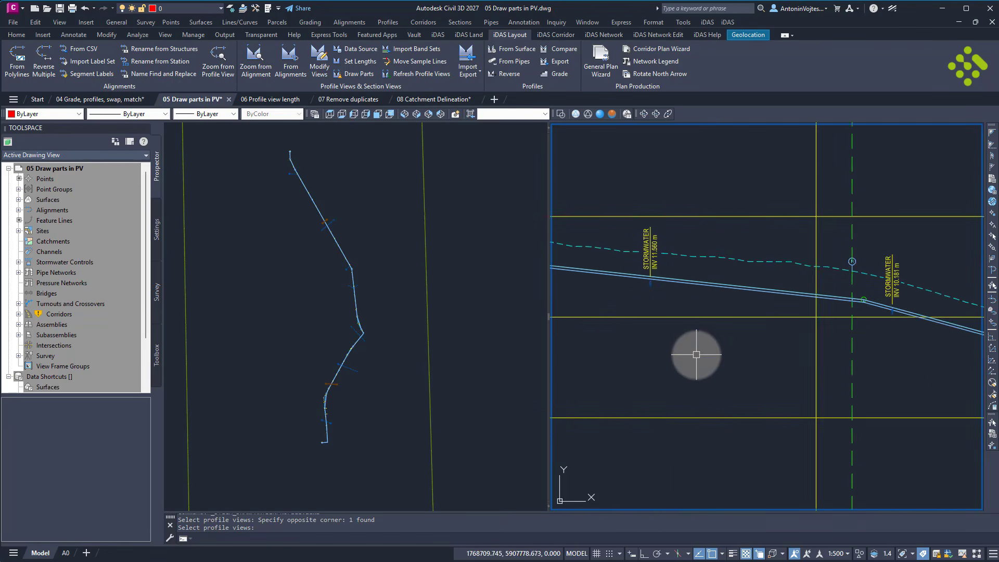
scroll(700, 356, "down", 2)
scroll(803, 324, "up", 6)
scroll(675, 332, "down", 3)
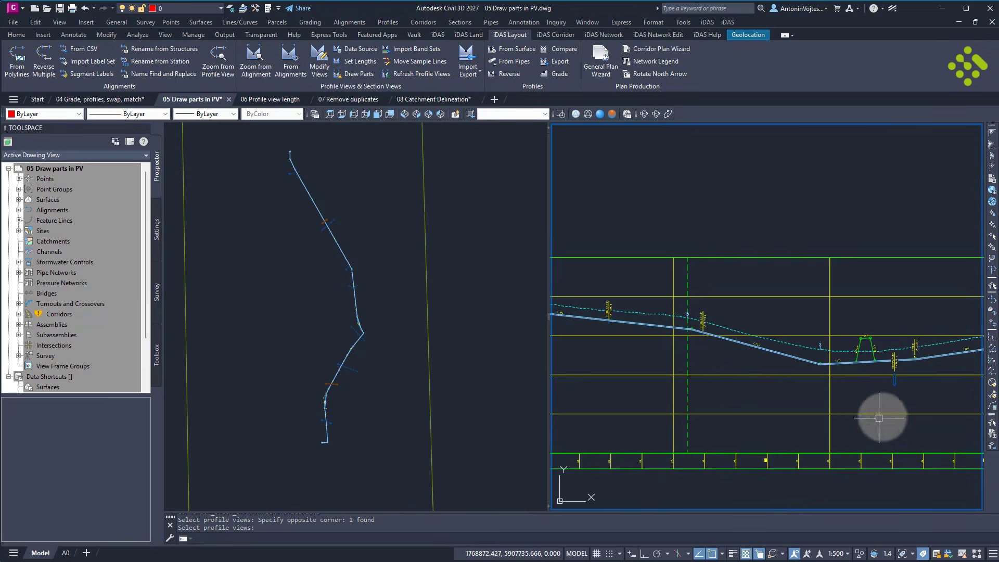
Inspect the Stormwater and Sewer crossing labels along the pipe profile up close and across the whole profile view.
scroll(670, 384, "down", 2)
scroll(666, 361, "up", 1)
scroll(676, 339, "up", 8)
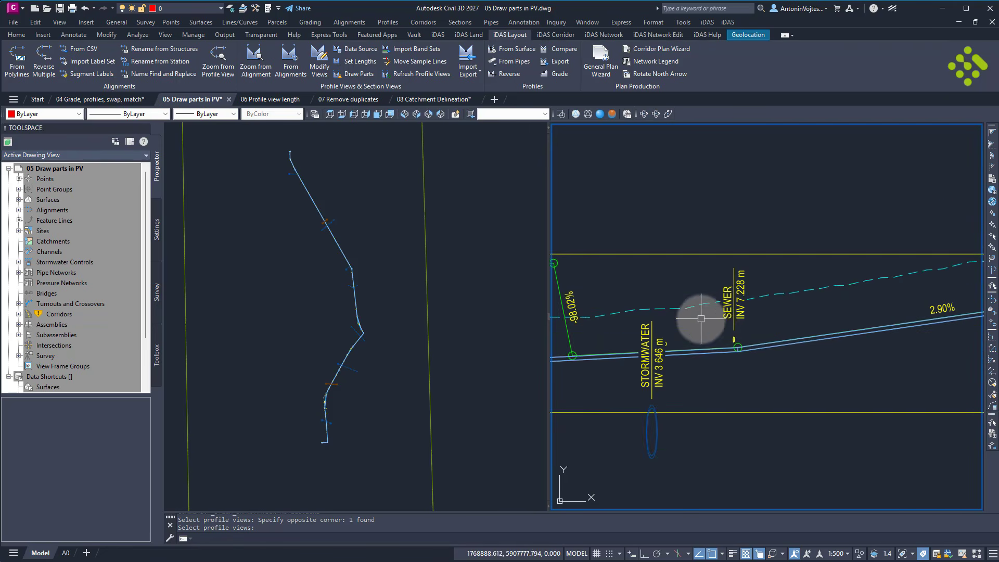
scroll(859, 291, "down", 8)
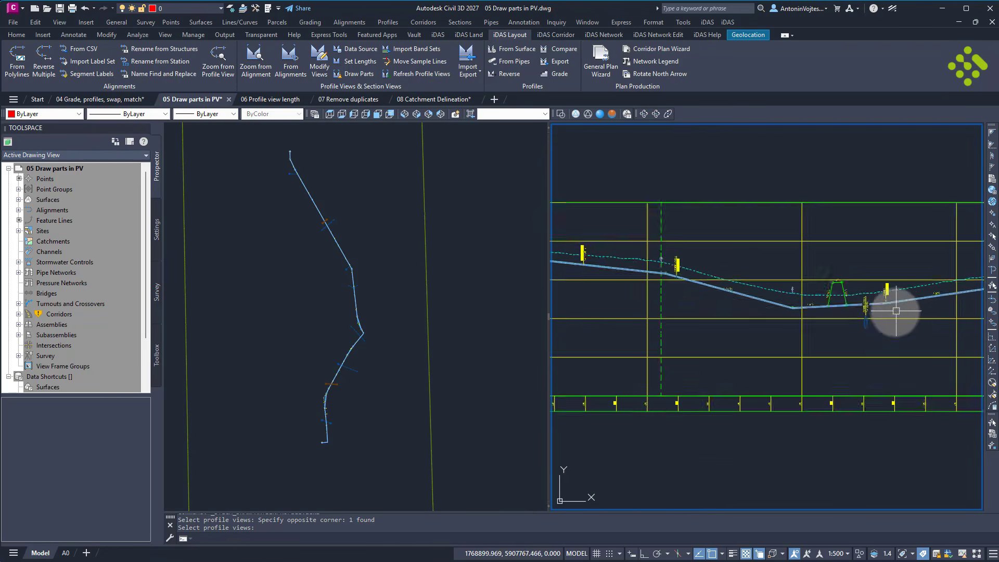
middle_click_drag(662, 395, 708, 295)
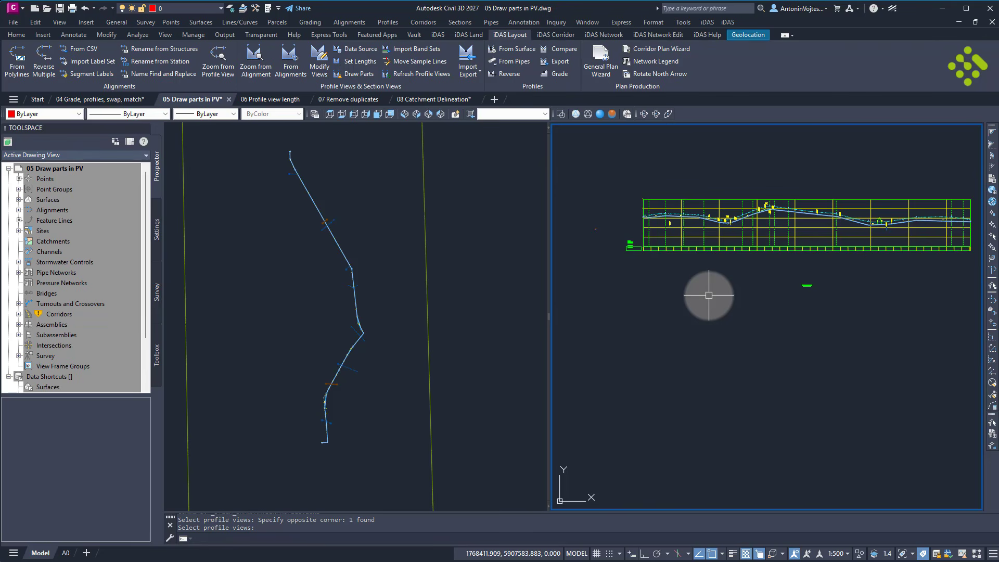
Switch to the 06 Profile view length drawing and identify each of its four profile views in turn.
left_click(268, 100)
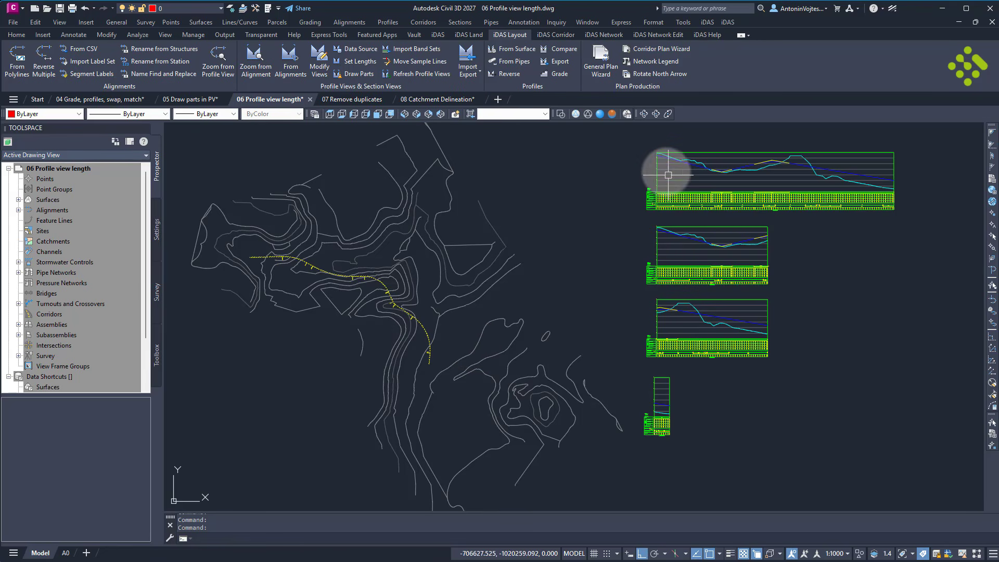
left_click(665, 172)
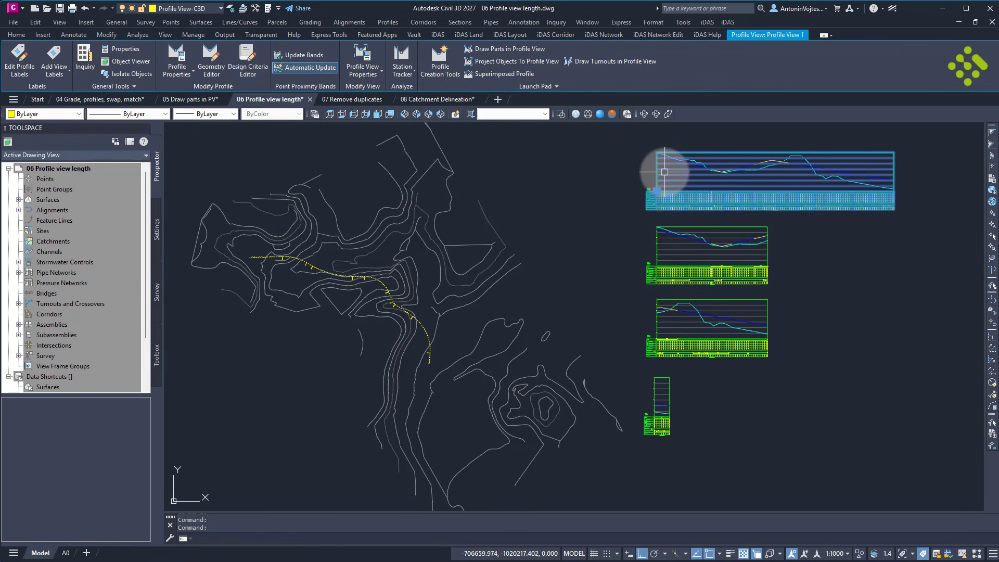
key("Escape")
left_click(667, 246)
key("Escape")
left_click(676, 327)
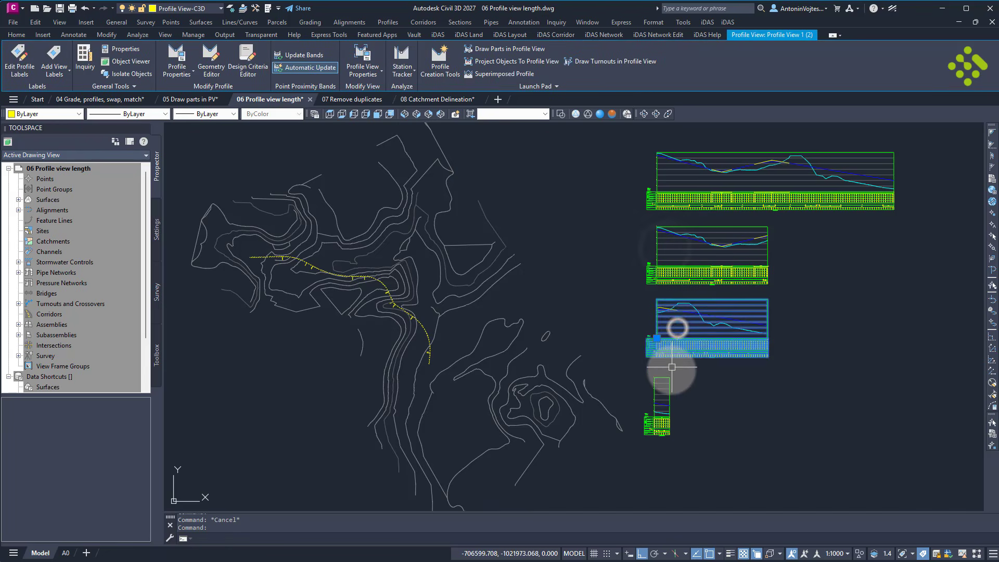
key("Escape")
left_click(663, 383)
key("Escape")
Review the user-specified start and end stations in the properties of Profile View 1 (1).
left_click(674, 253)
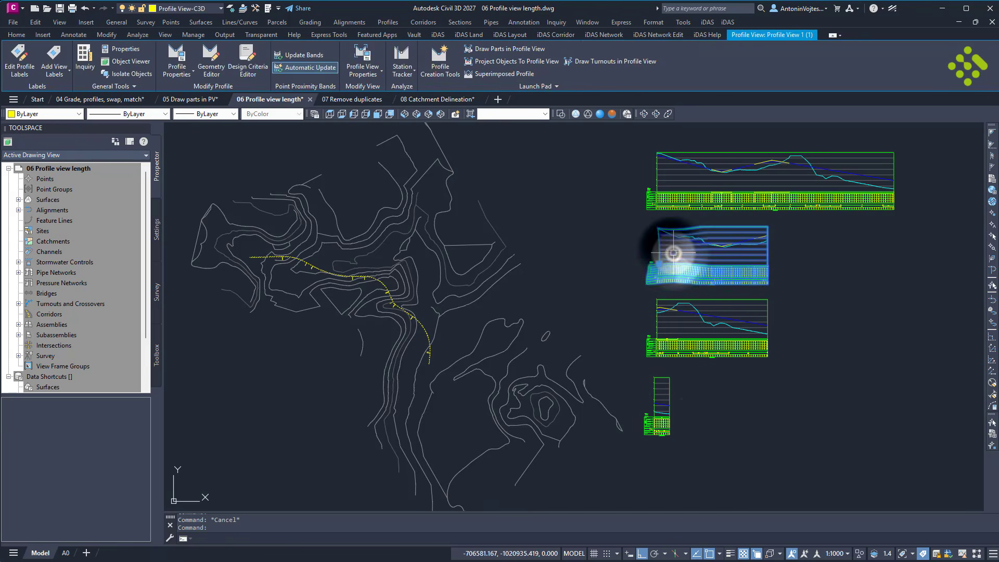
right_click(673, 253)
left_click(700, 357)
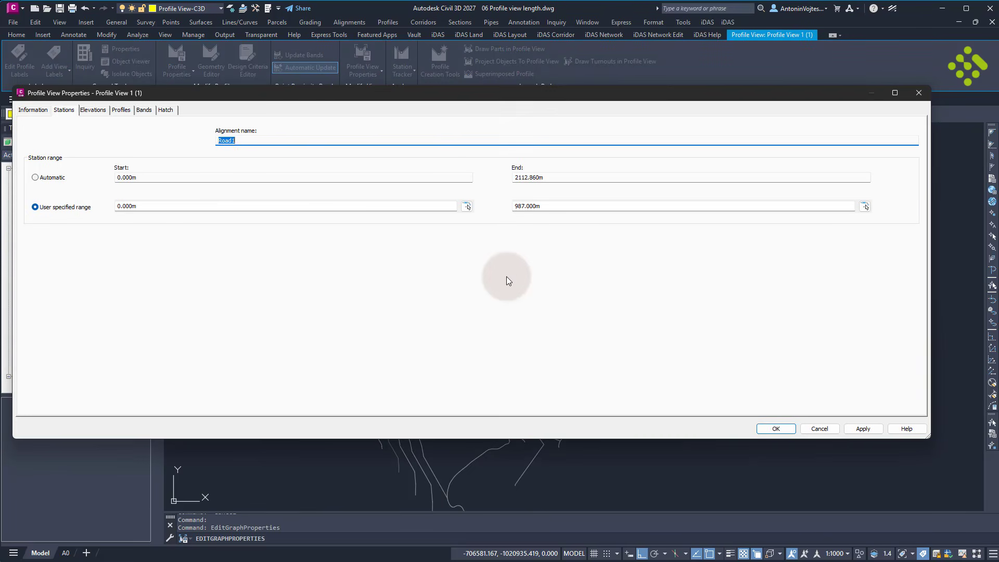
left_click(186, 212)
left_click(552, 206)
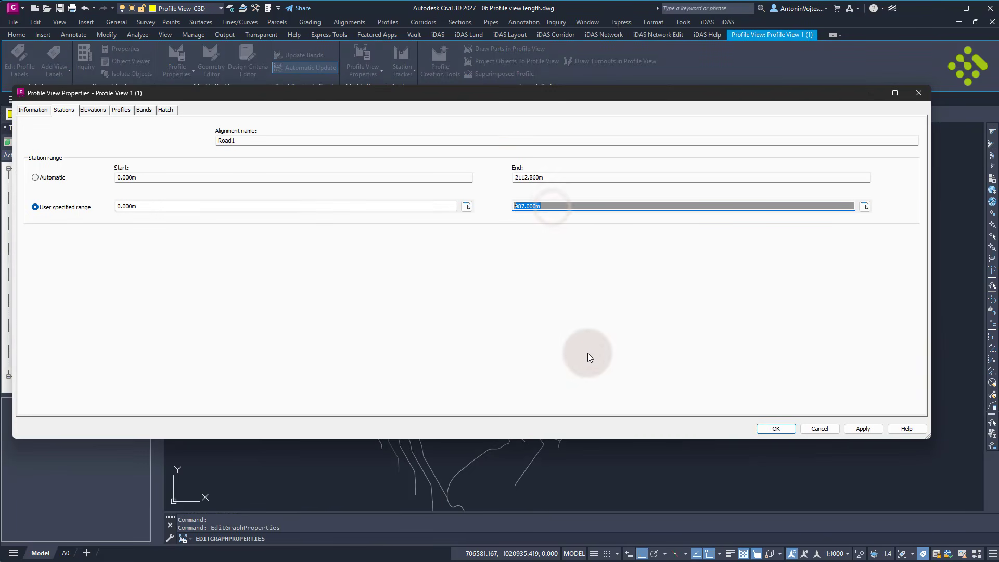
left_click(819, 429)
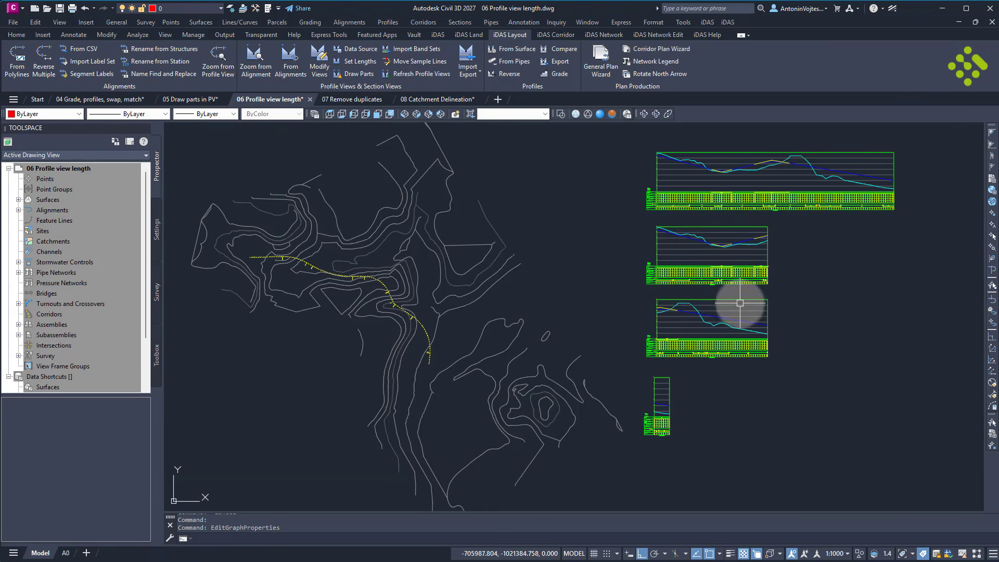
Review the user-specified start and end stations in the properties of Profile View 1 (2).
left_click(742, 301)
right_click(742, 301)
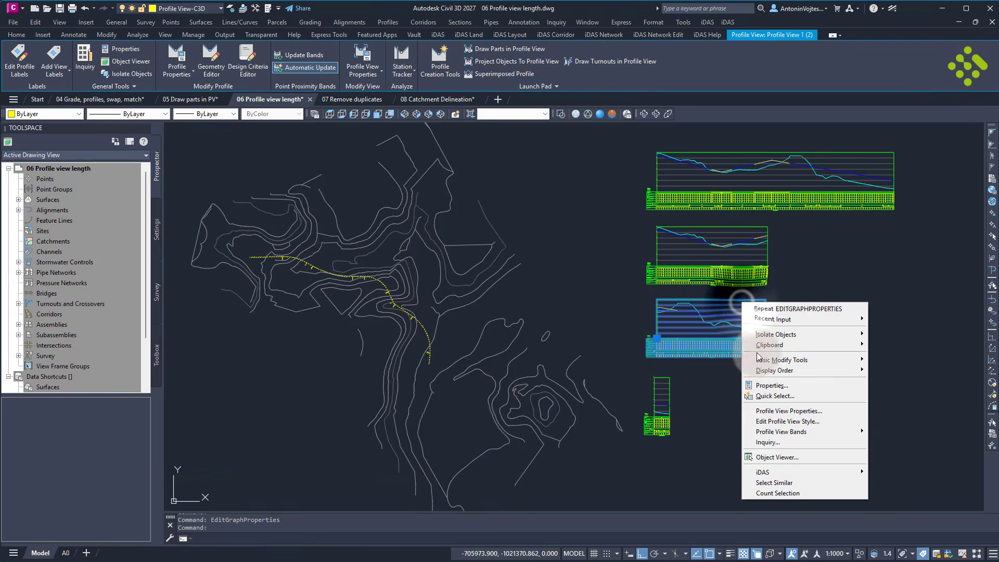
left_click(782, 411)
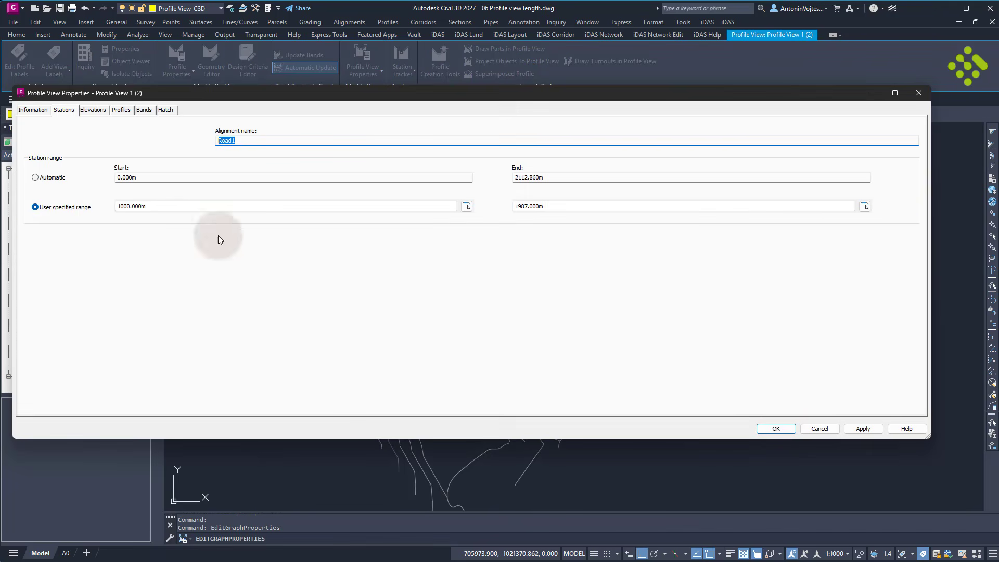
double_click(170, 207)
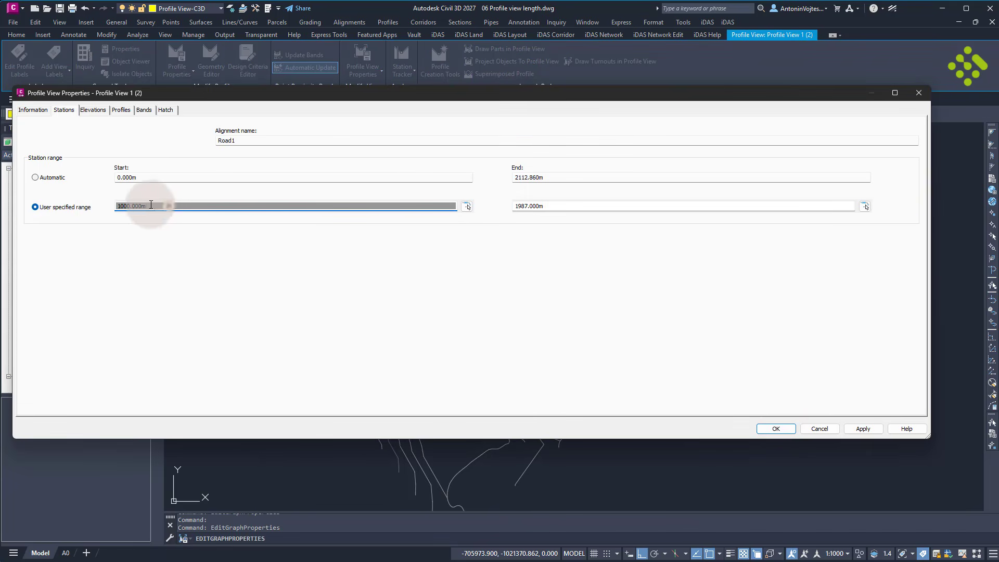
double_click(530, 206)
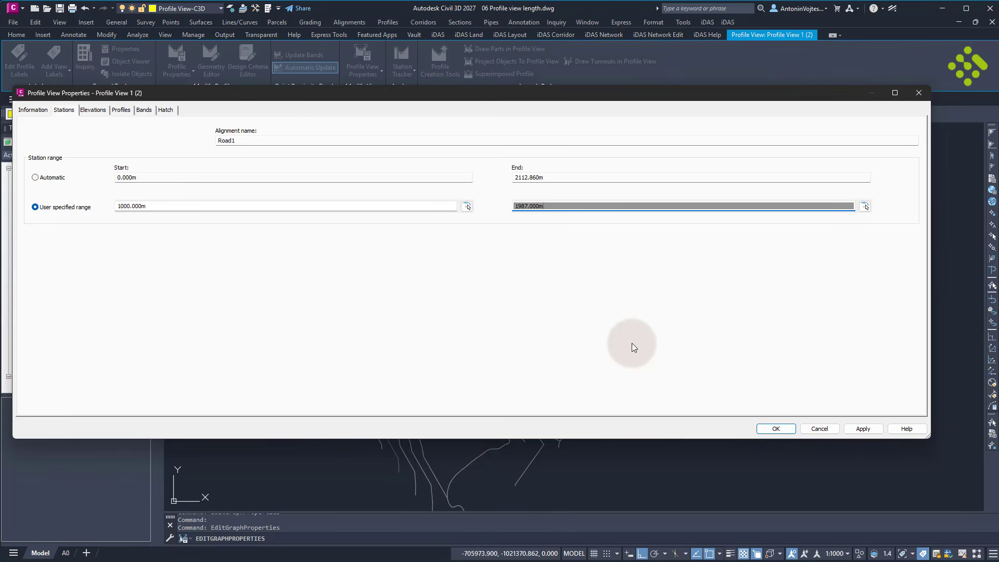
left_click(825, 433)
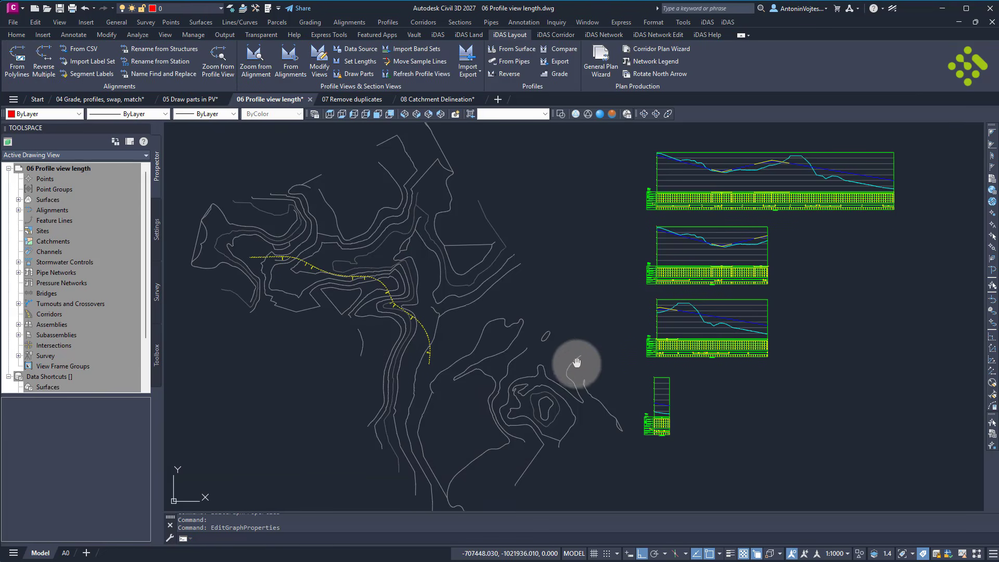
middle_click_drag(578, 362, 602, 381)
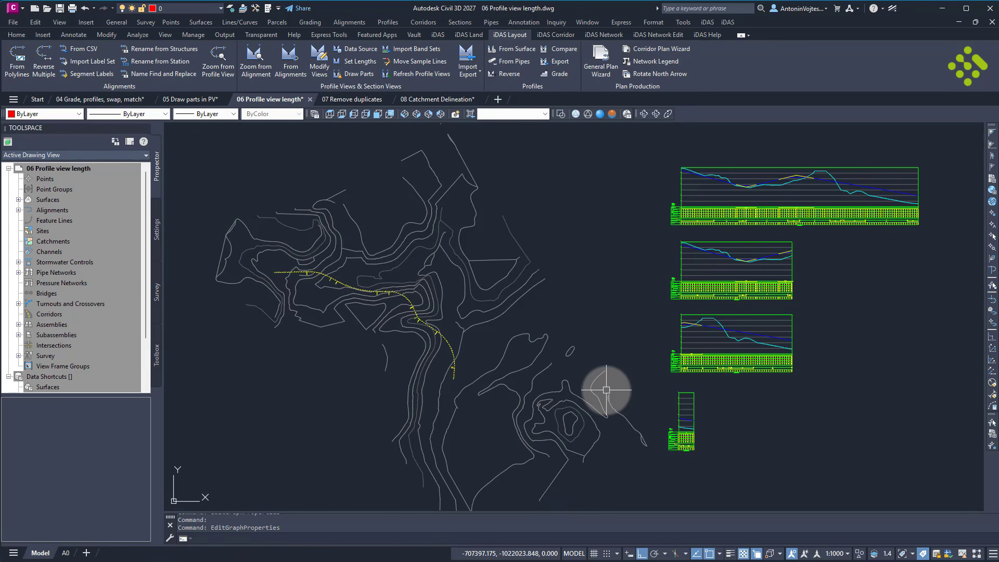
Open the Set Profile View Lengths tool, pick the Road1 alignment in plan, and review its listed profile views without applying changes.
left_click(437, 36)
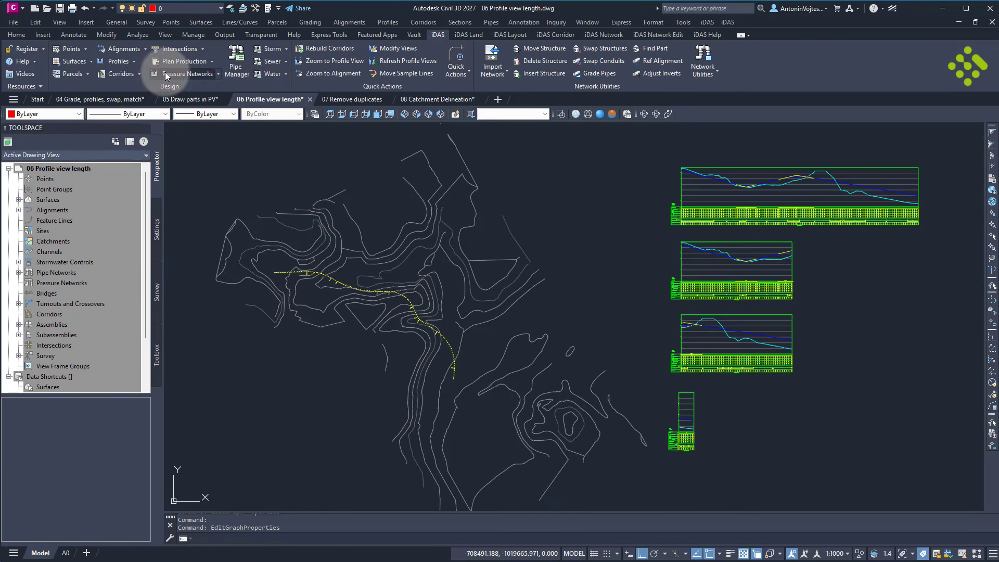
left_click(134, 63)
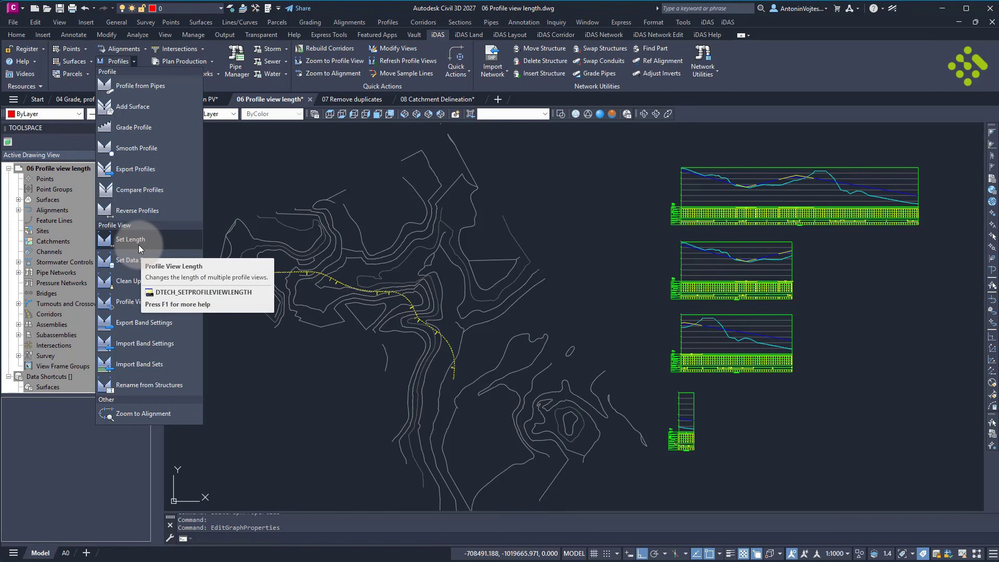
left_click(515, 36)
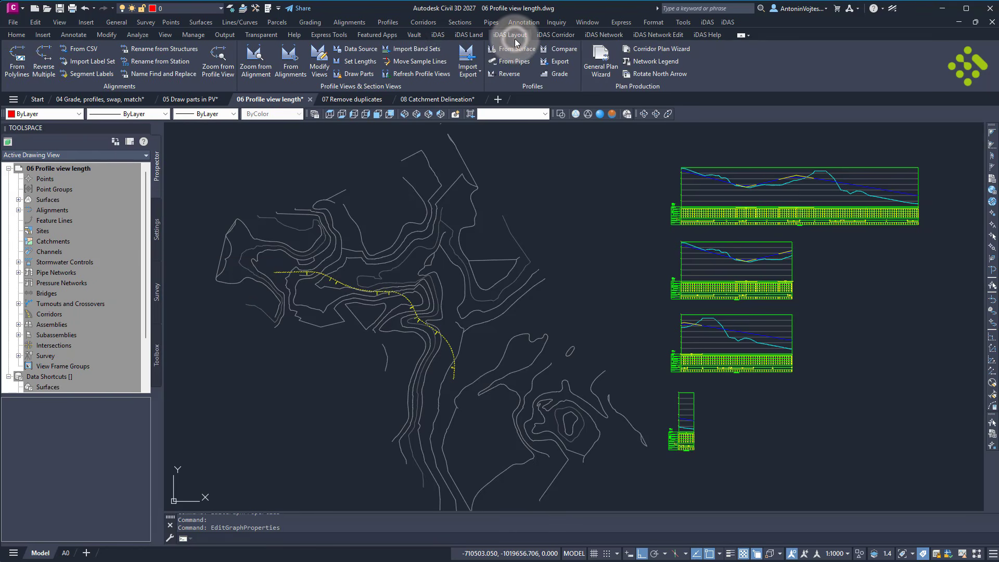
left_click(356, 62)
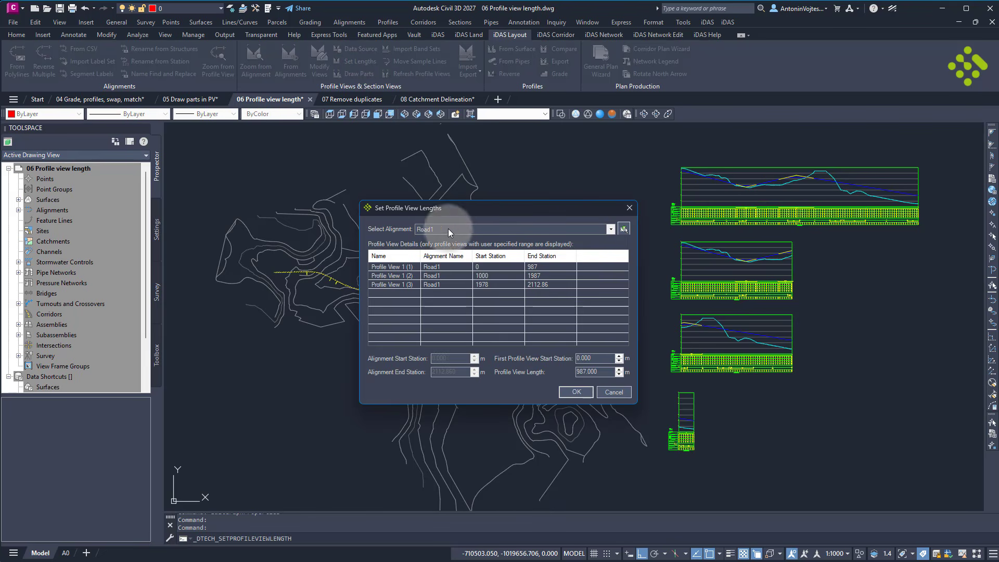
left_click(624, 229)
scroll(446, 350, "up", 5)
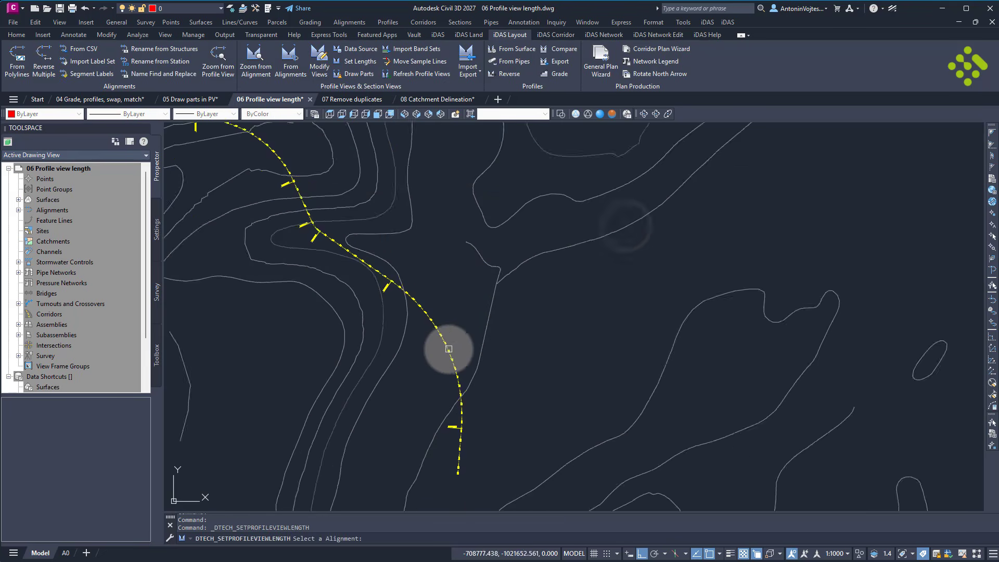
left_click(442, 329)
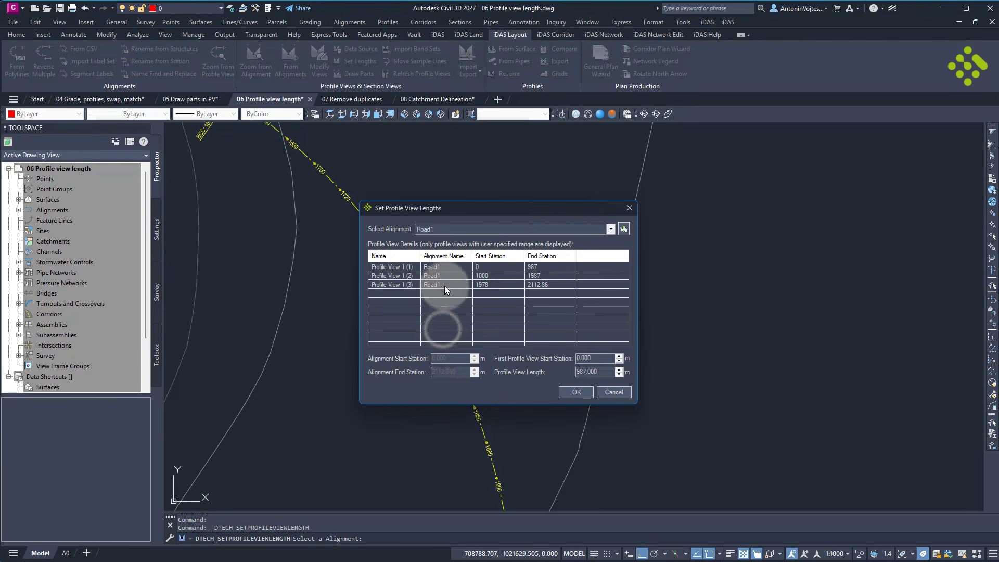
left_click(400, 271)
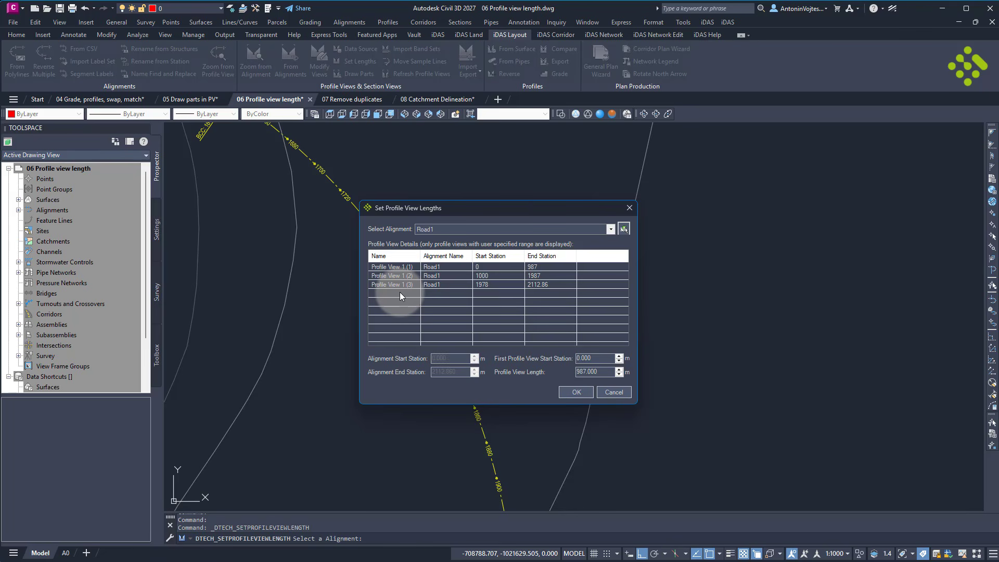
left_click(606, 396)
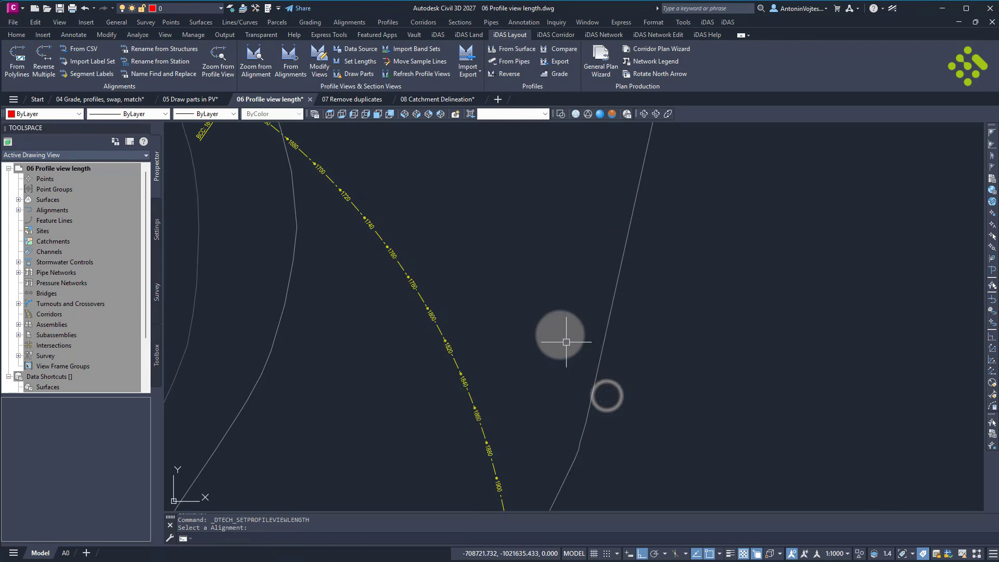
Check whether Profile View 1 (1) uses the automatic or user-specified station range in its properties, leaving them unchanged.
scroll(520, 338, "down", 8)
scroll(676, 292, "up", 8)
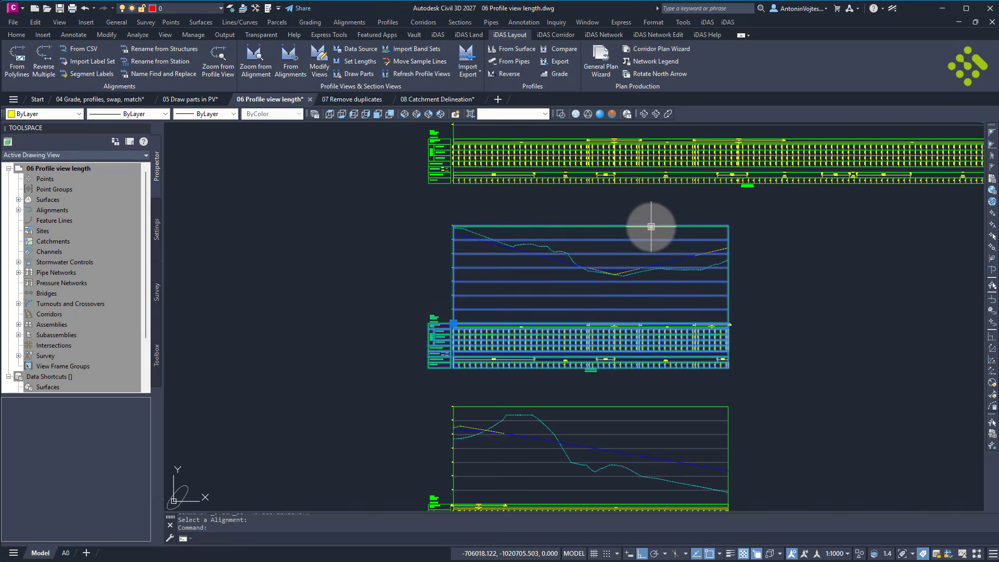
right_click(651, 227)
left_click(684, 335)
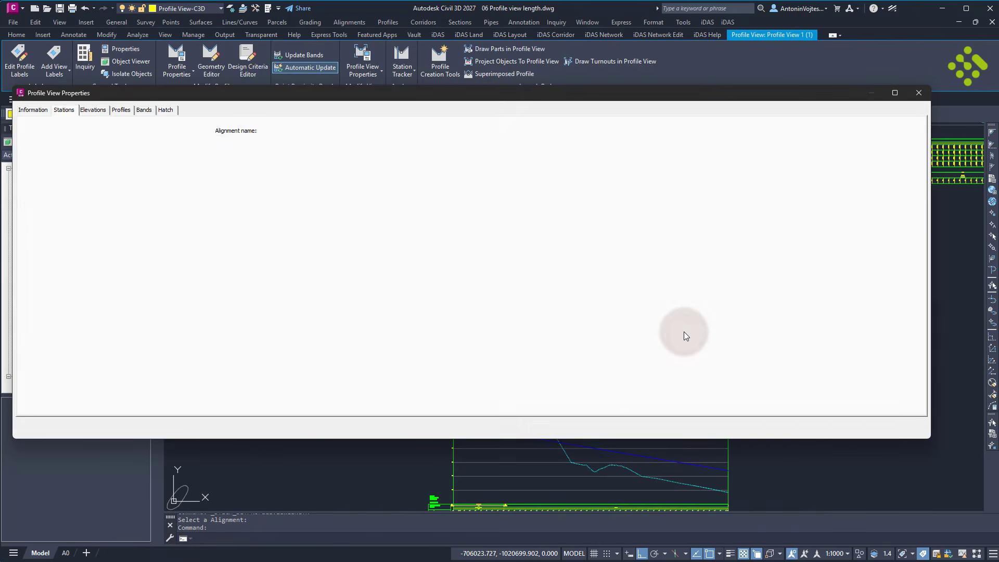
left_click(68, 113)
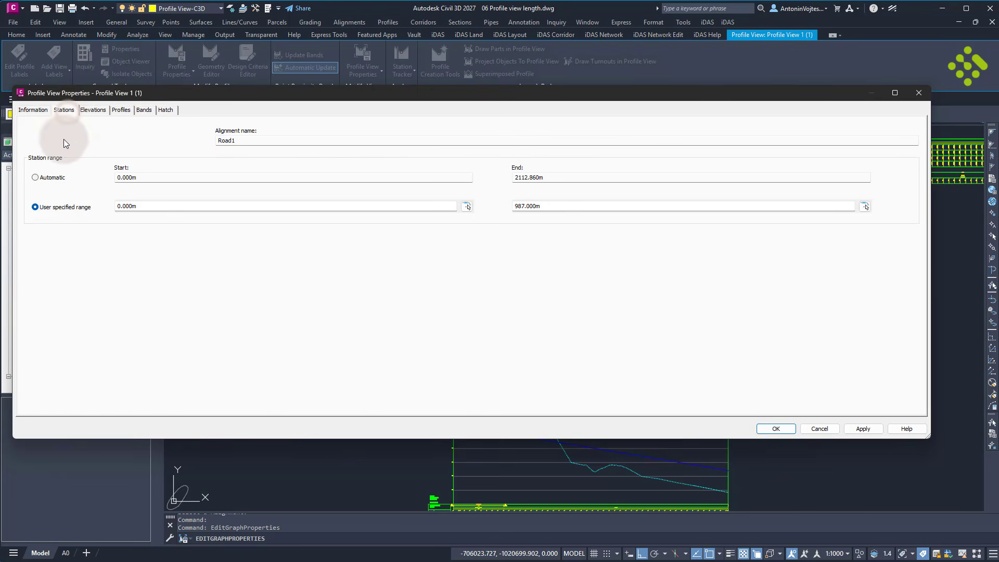
left_click(58, 208)
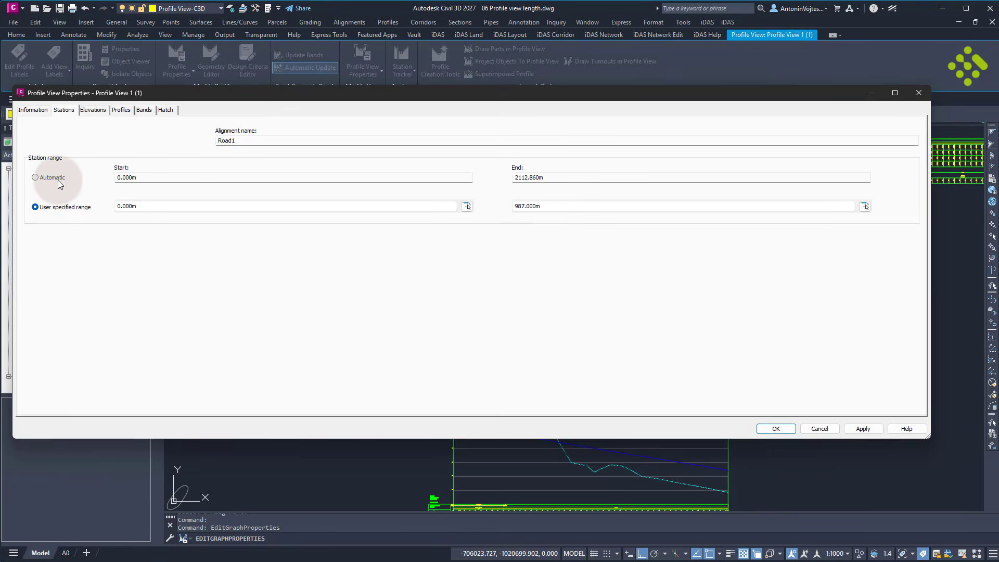
left_click(59, 183)
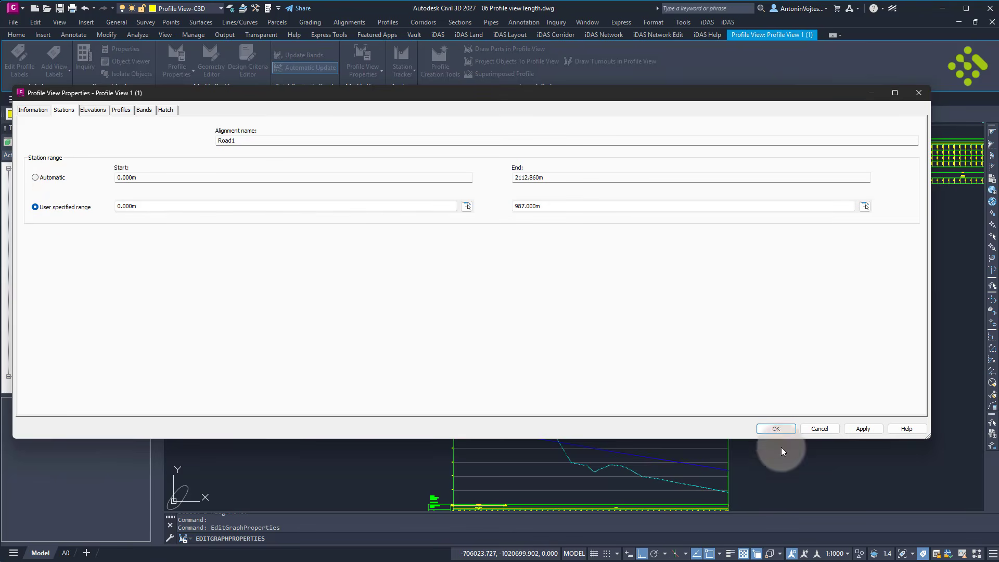
left_click(817, 429)
scroll(570, 351, "down", 4)
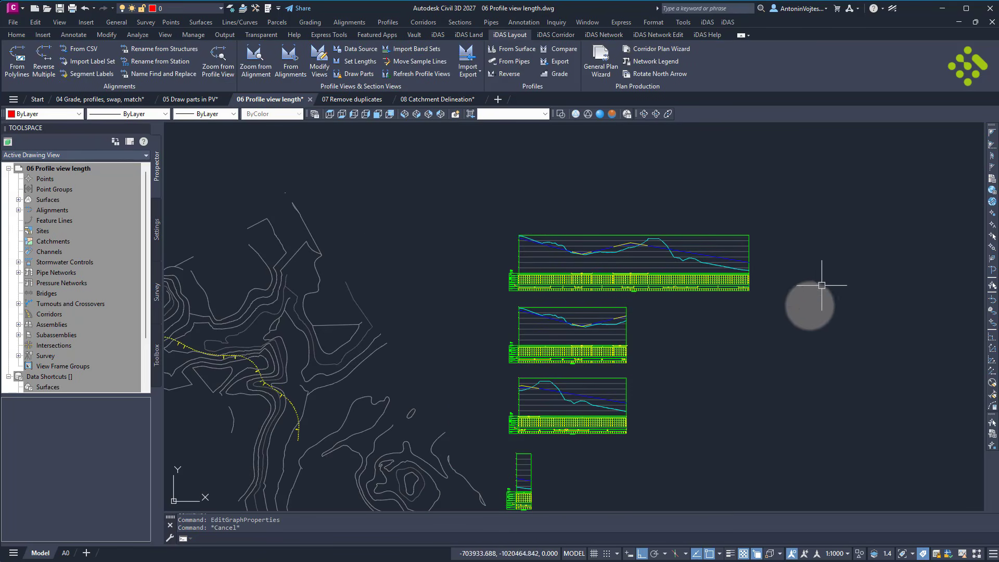
middle_click_drag(698, 390, 833, 318)
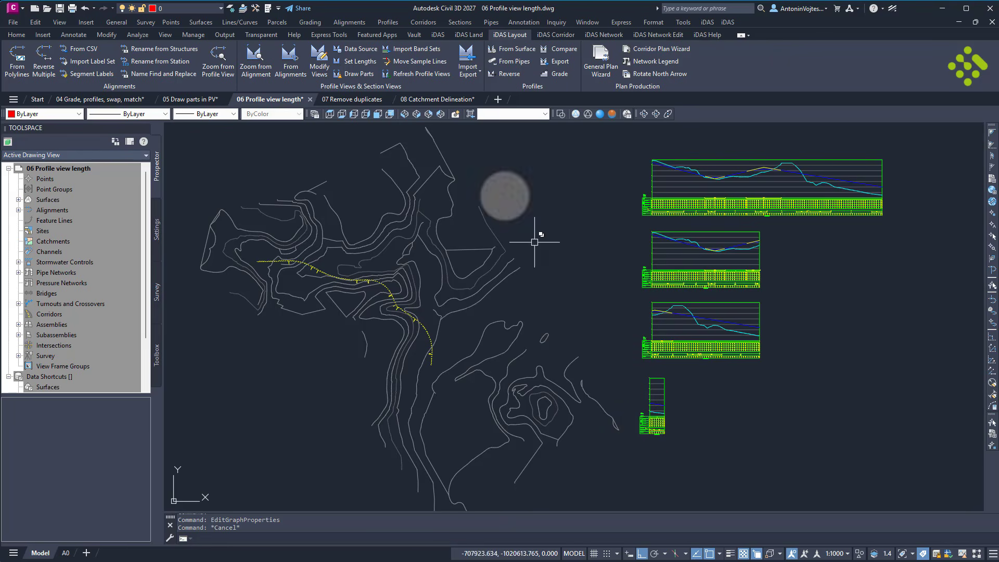
Set the length of Road1's user-range profile views to 1000 m with the Set Profile View Lengths tool, starting at station 0.
left_click(359, 61)
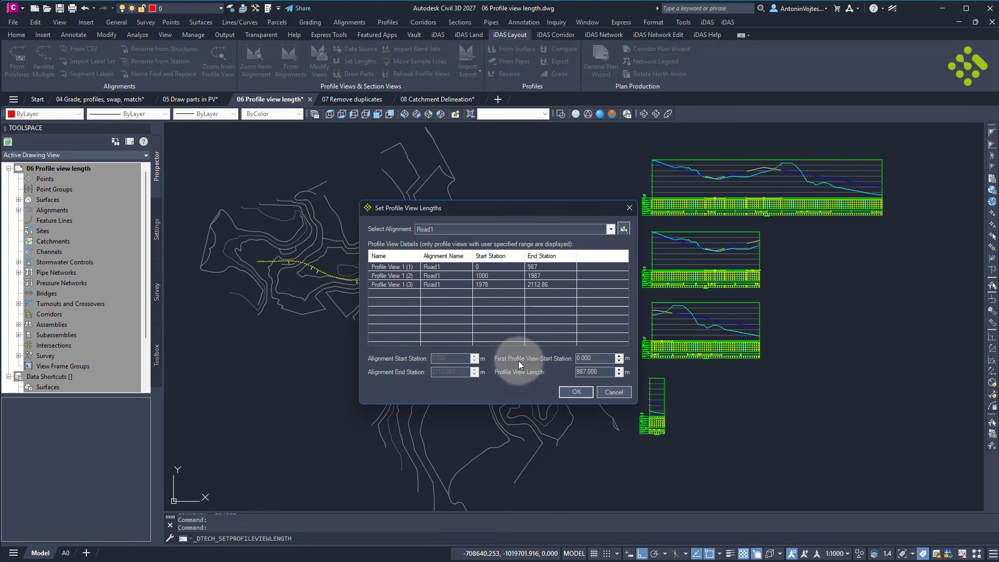
left_click(597, 358)
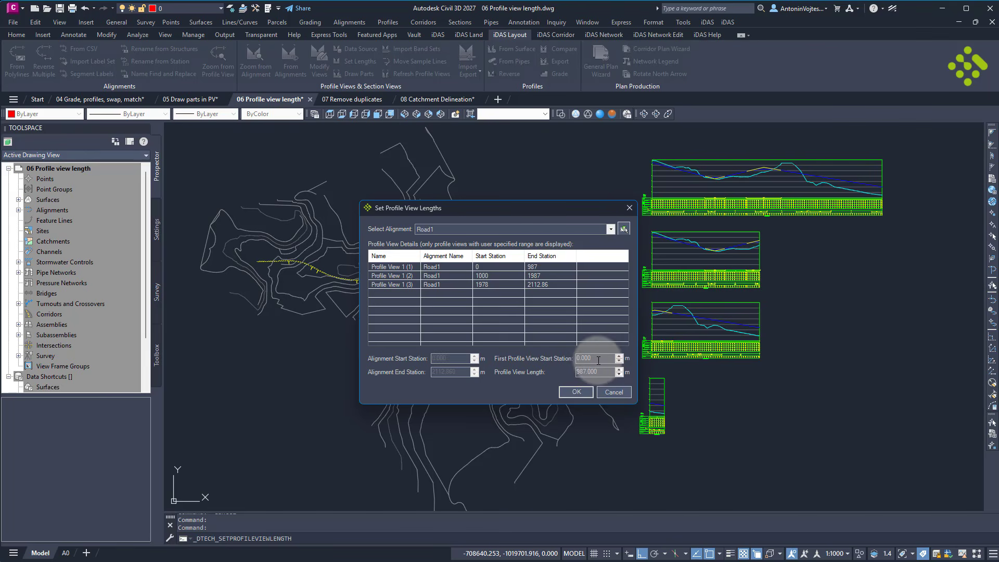
left_click(598, 372)
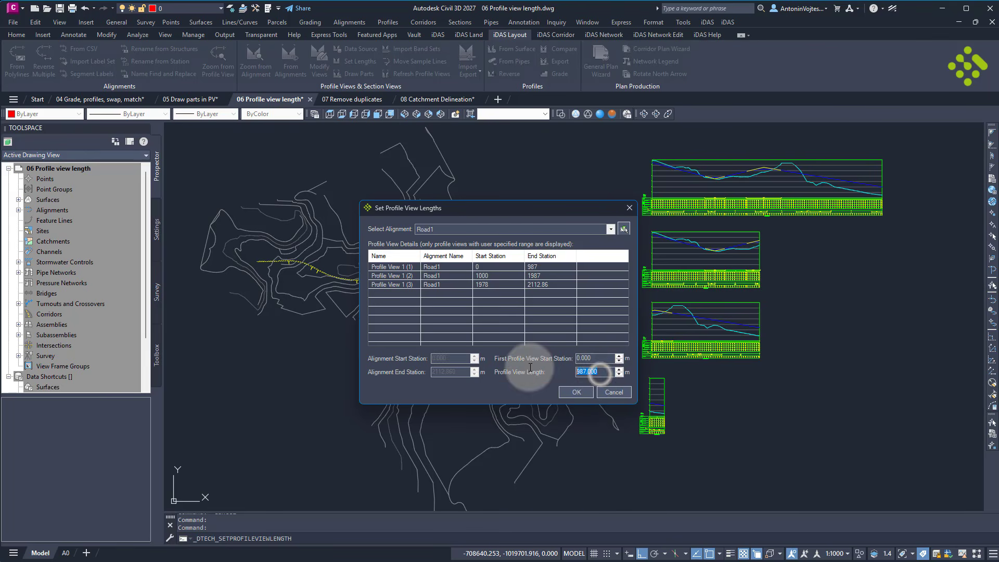
type("1000")
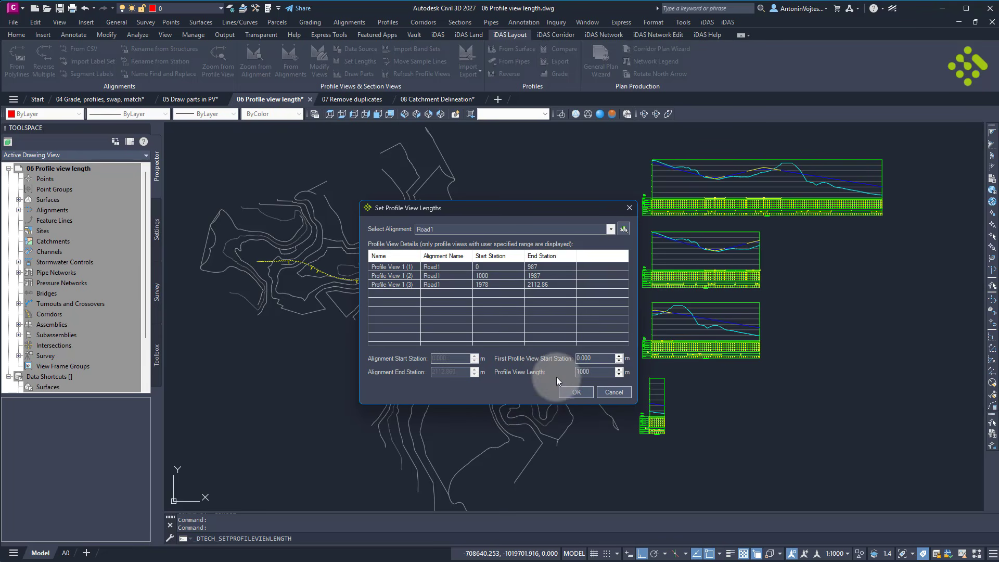
left_click(578, 393)
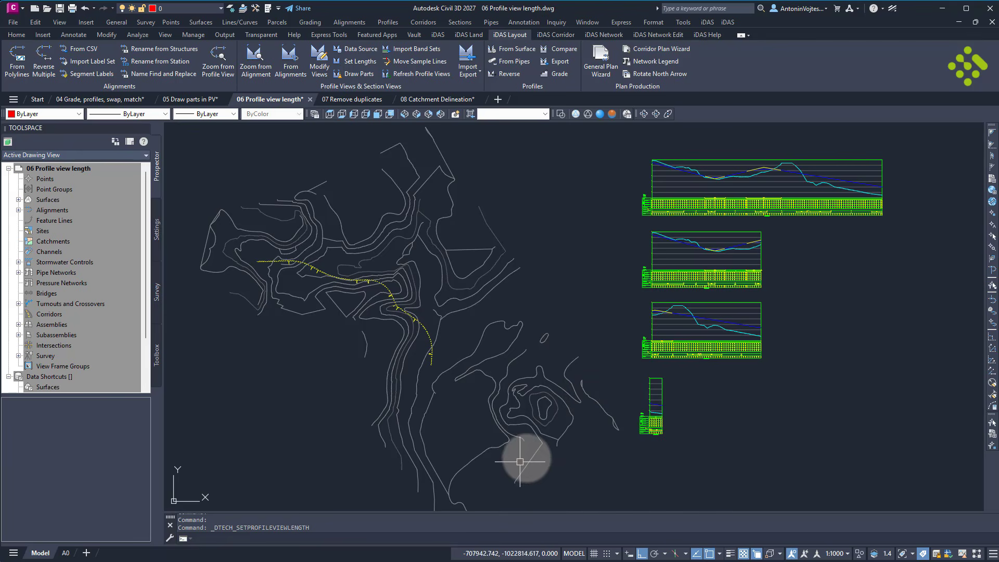
Check the updated user-specified start and end stations in the properties of Profile View 1 (1).
left_click(661, 260)
right_click(669, 261)
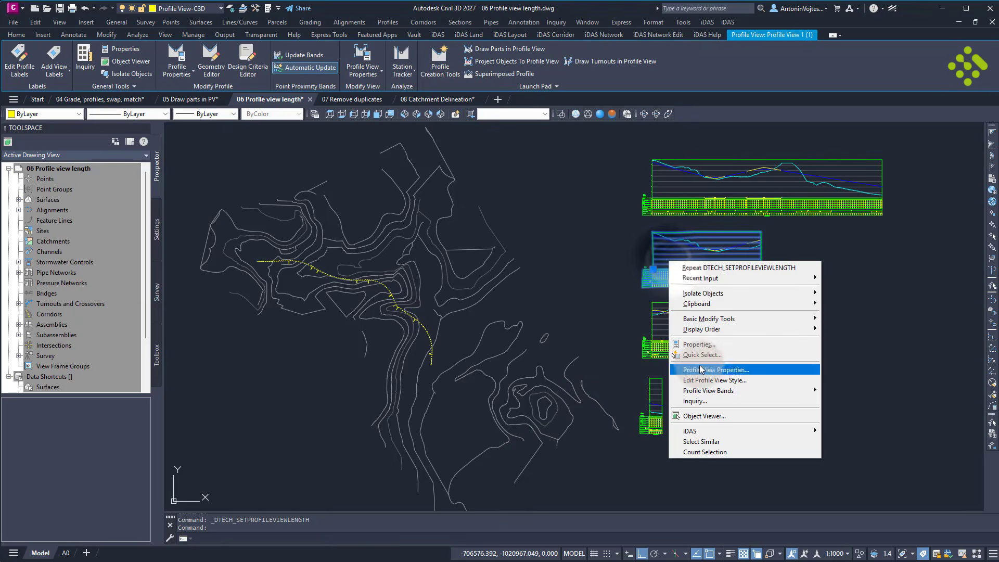
left_click(716, 370)
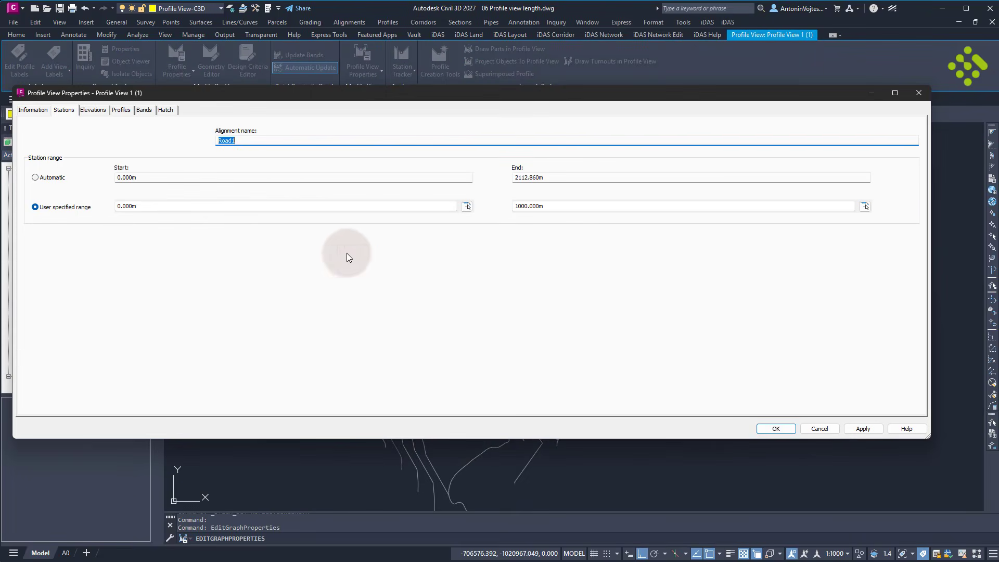
left_click(172, 206)
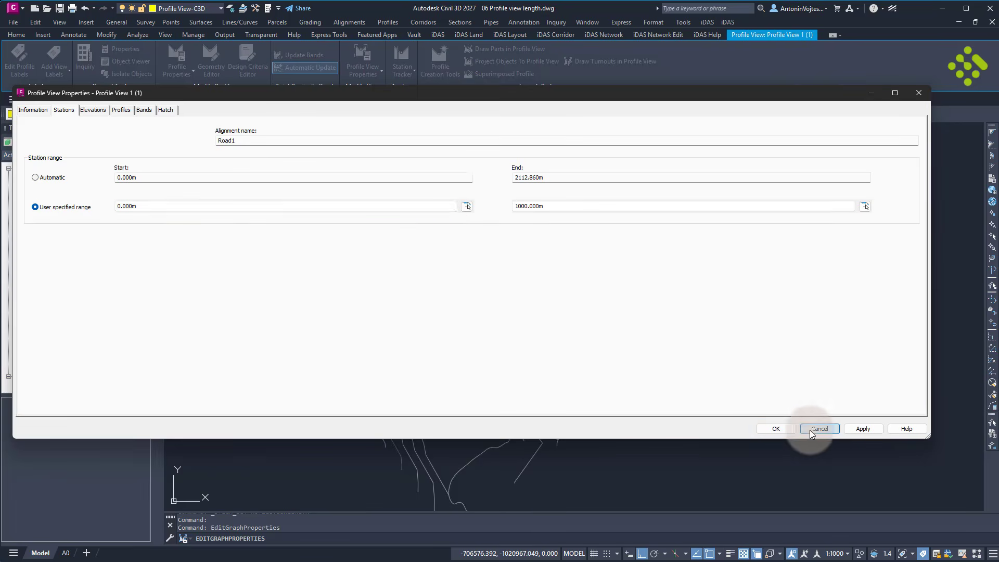
left_click(778, 428)
Check the updated user-specified start and end stations in the properties of Profile View 1 (2).
left_click(739, 312)
right_click(745, 313)
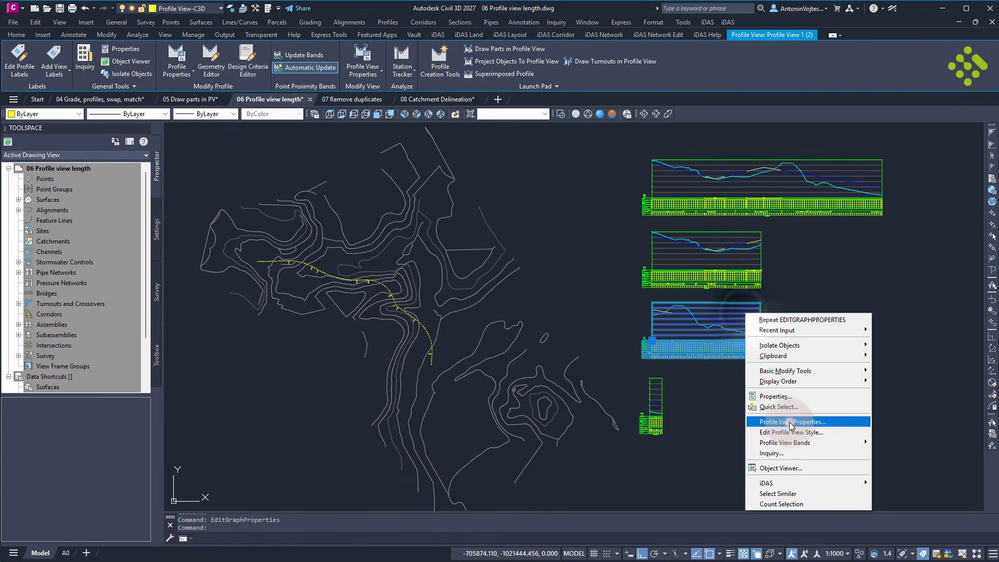
left_click(790, 424)
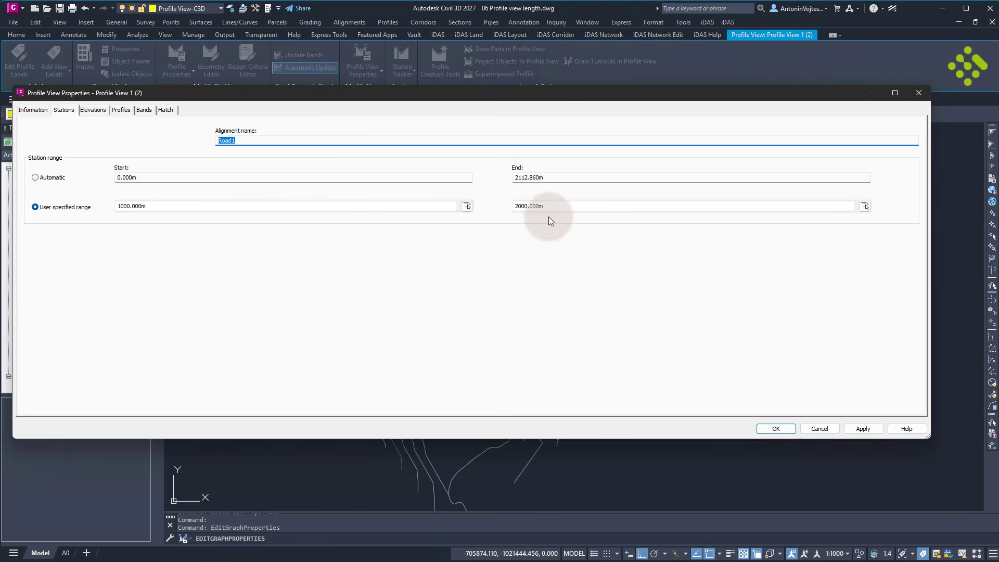
left_click(776, 428)
Check the start and end stations of the last, shortest profile view, Profile View 1 (3), in its properties.
left_click(659, 378)
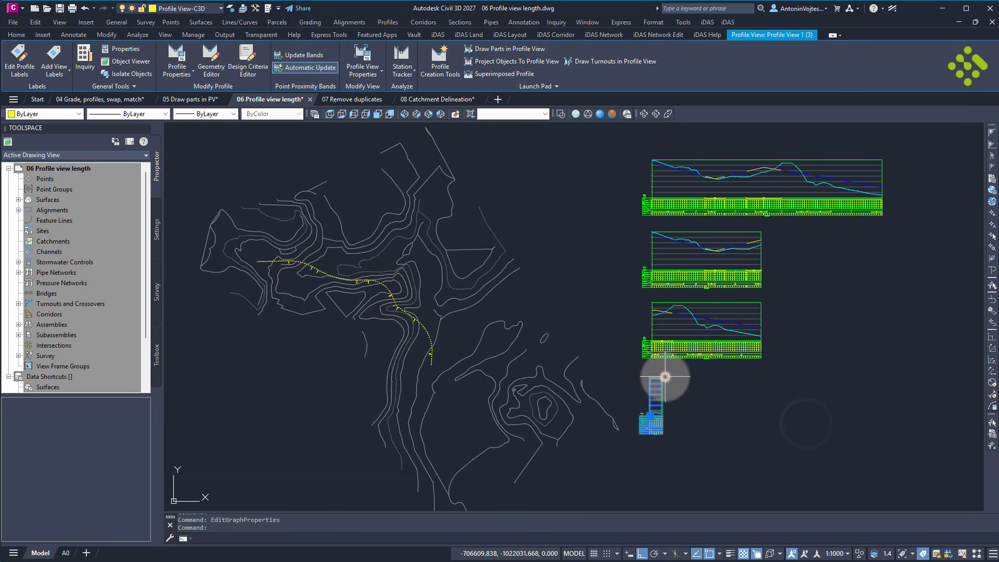
right_click(668, 378)
left_click(711, 485)
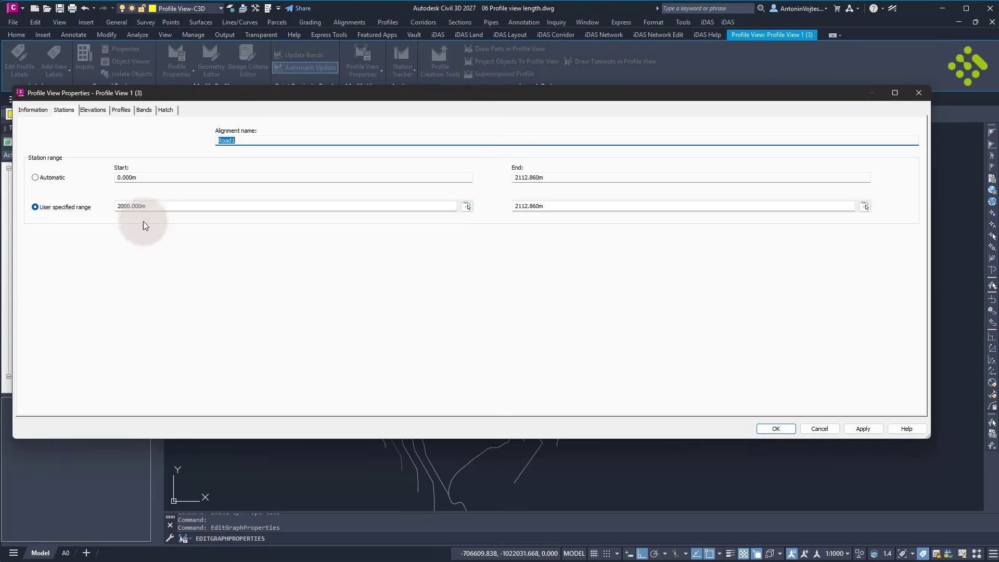
left_click(125, 206)
left_click(525, 206)
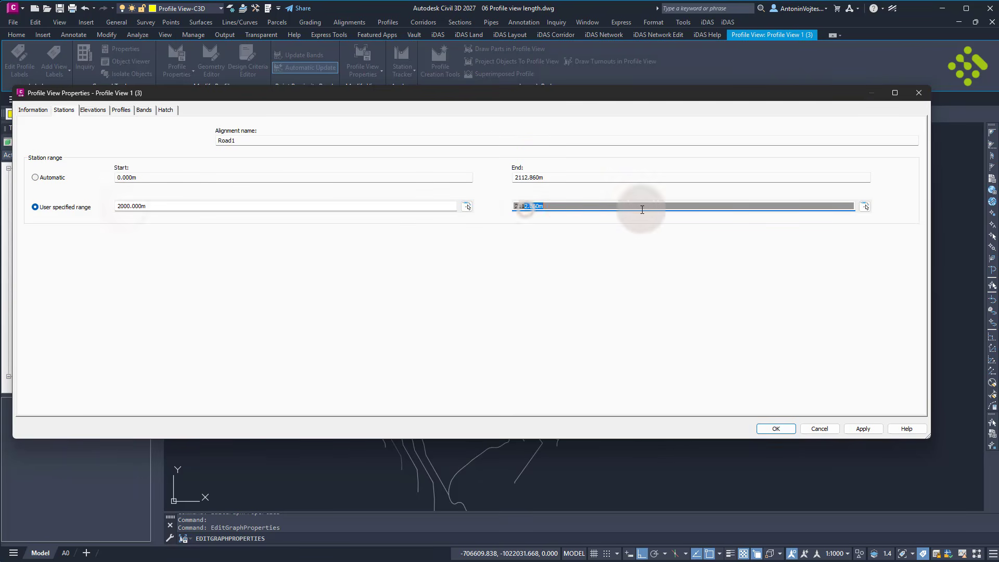
left_click(820, 428)
scroll(572, 275, "down", 3)
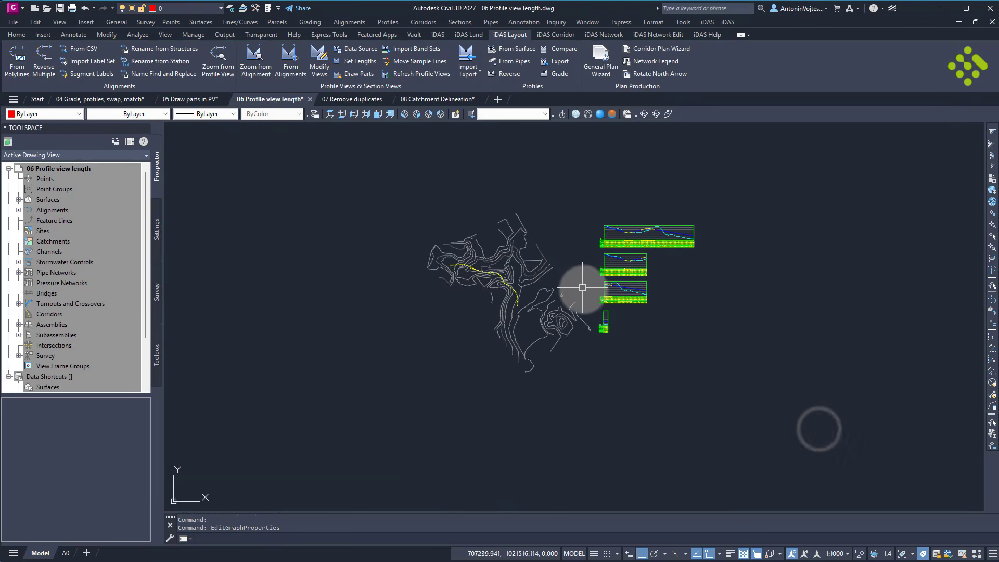
middle_click_drag(579, 290, 583, 415)
scroll(513, 369, "up", 2)
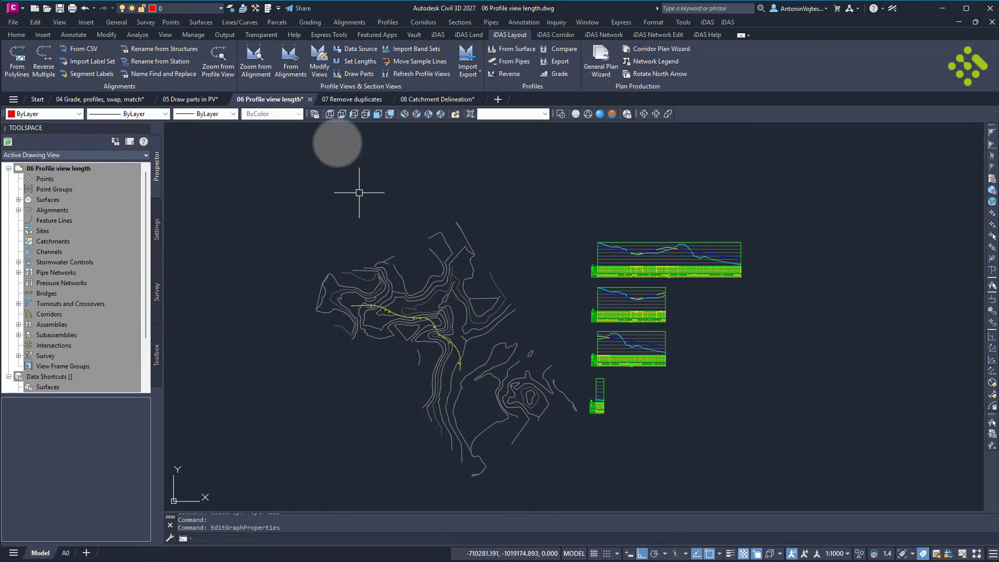
Switch to the 07 Remove duplicates drawing and open the iDAS tool for finding and removing duplicate network parts.
left_click(352, 99)
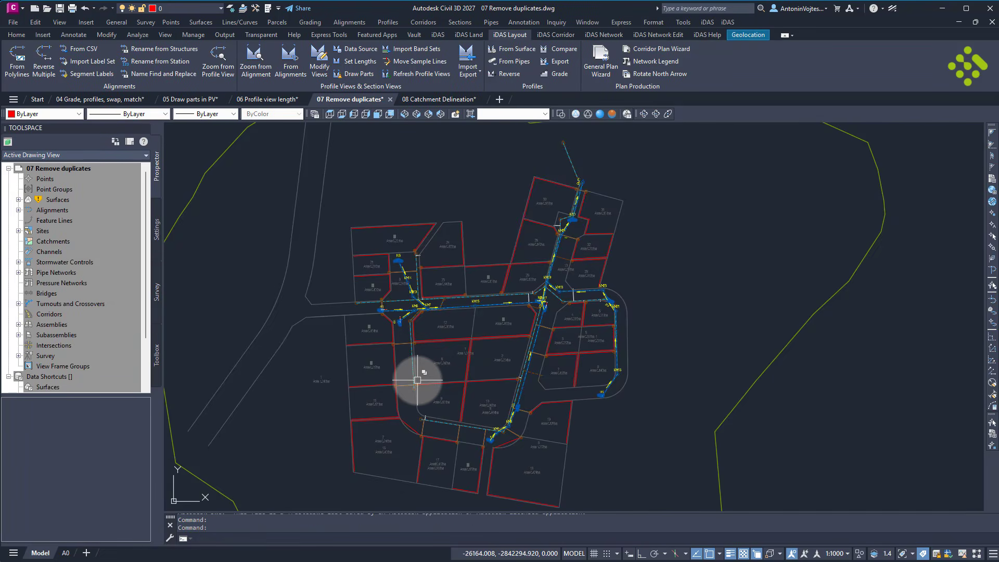
middle_click_drag(418, 380, 440, 387)
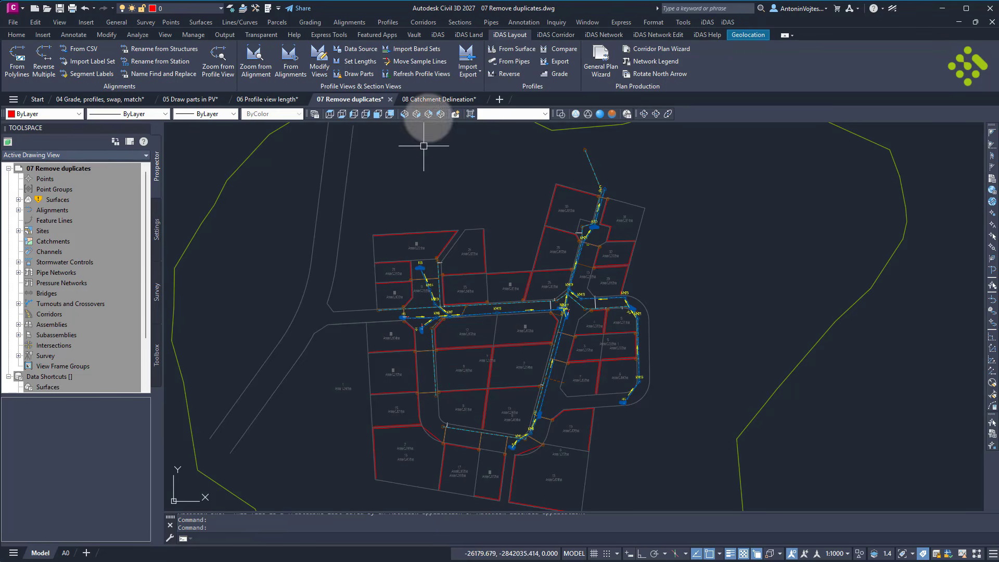
left_click(441, 34)
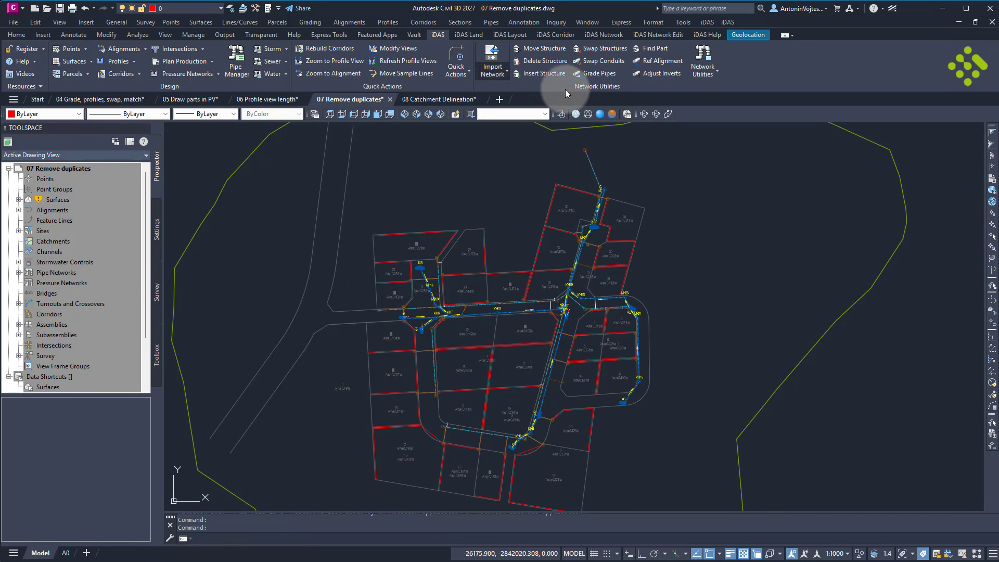
left_click(702, 68)
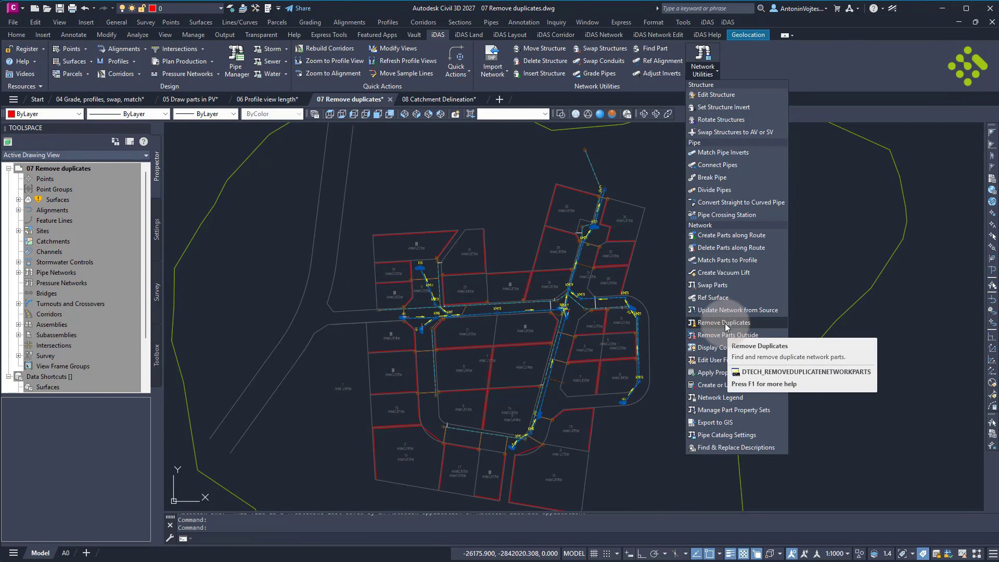
left_click(655, 35)
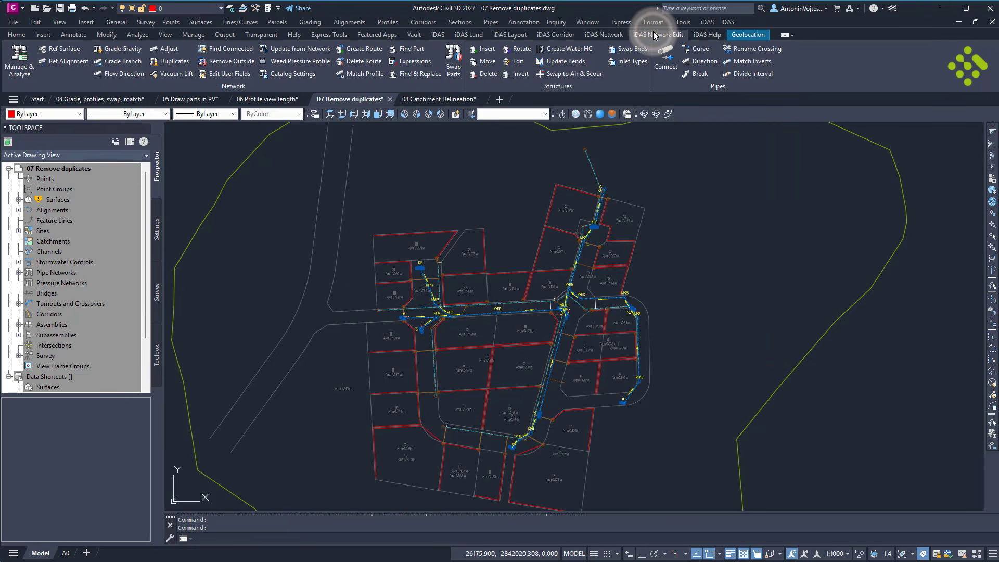
left_click(171, 63)
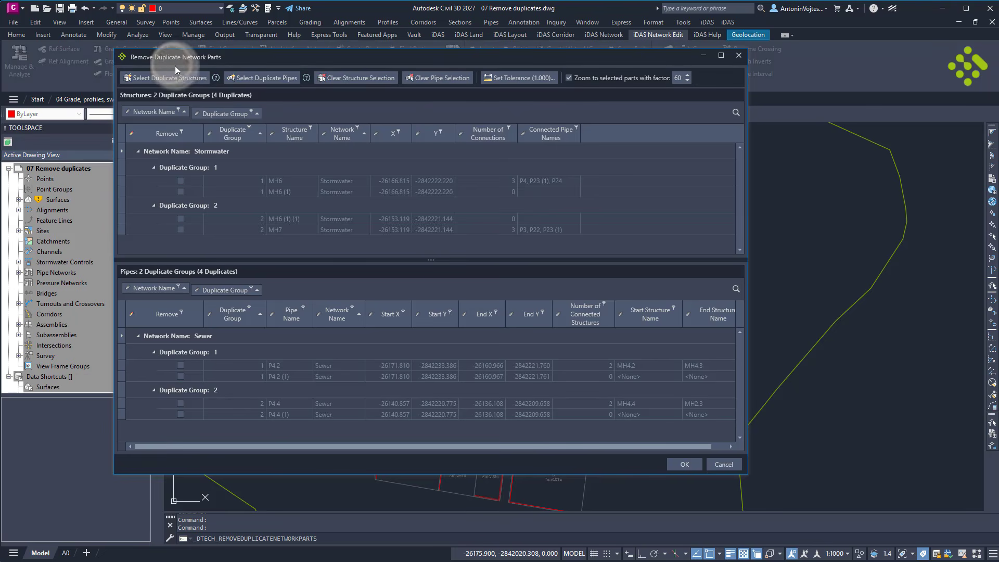
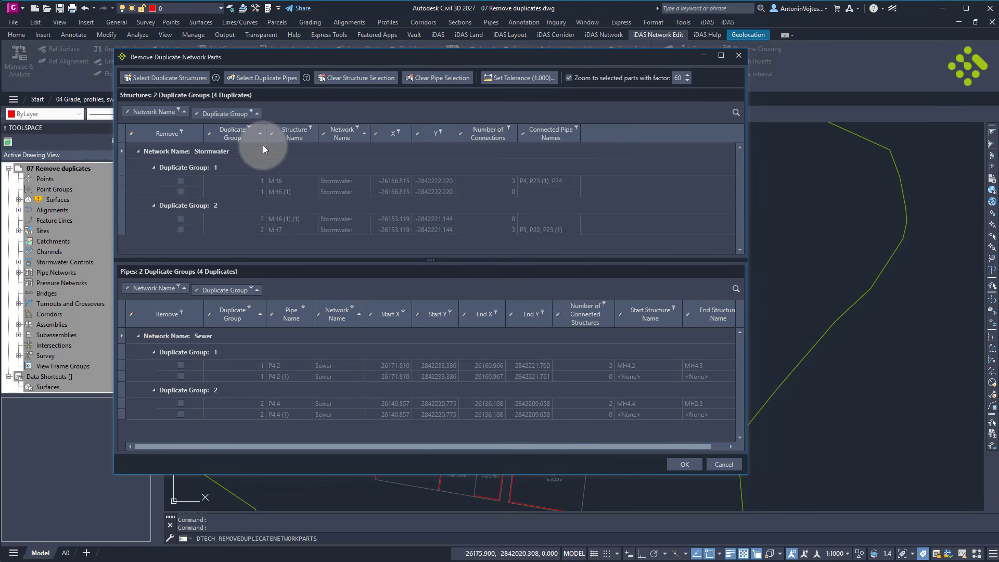
Examine the listed duplicate Stormwater structures and a duplicate Sewer pipe in plan by zooming to their entries from the duplicates list.
mouse_move(242, 64)
left_mouse_down()
mouse_move(626, 120)
mouse_move(758, 113)
left_mouse_up()
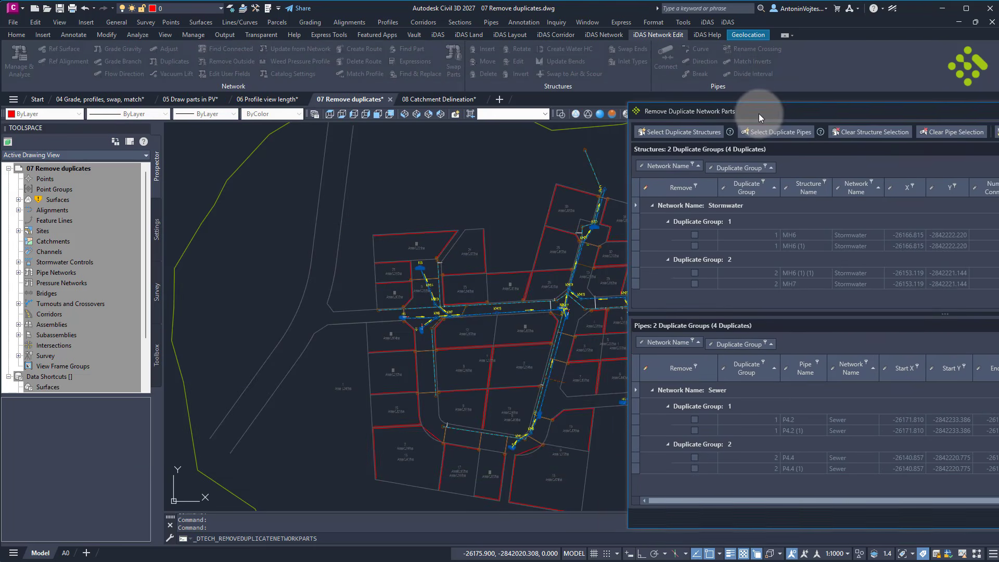
left_click(755, 235)
left_click(748, 245)
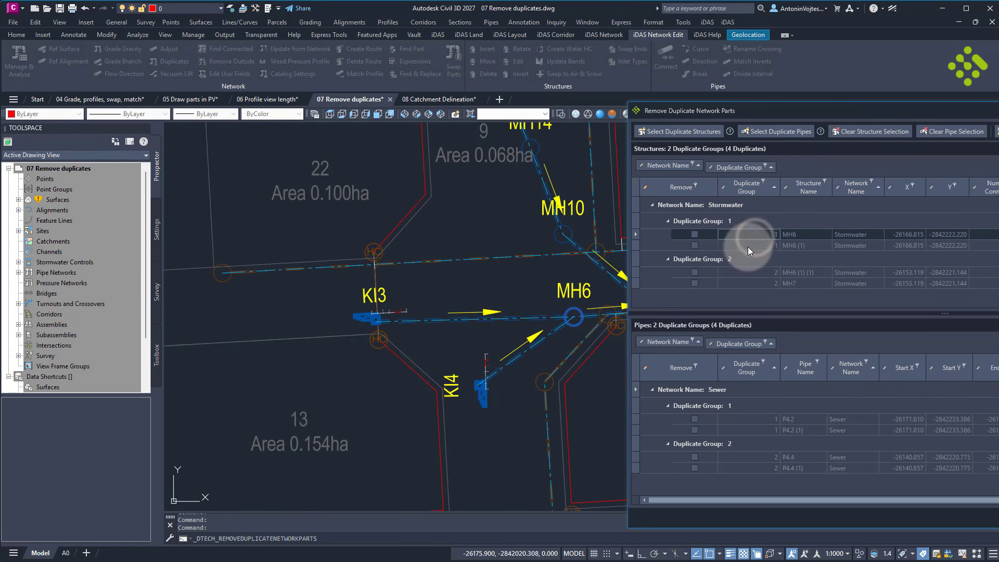
left_click(749, 234)
left_click(739, 272)
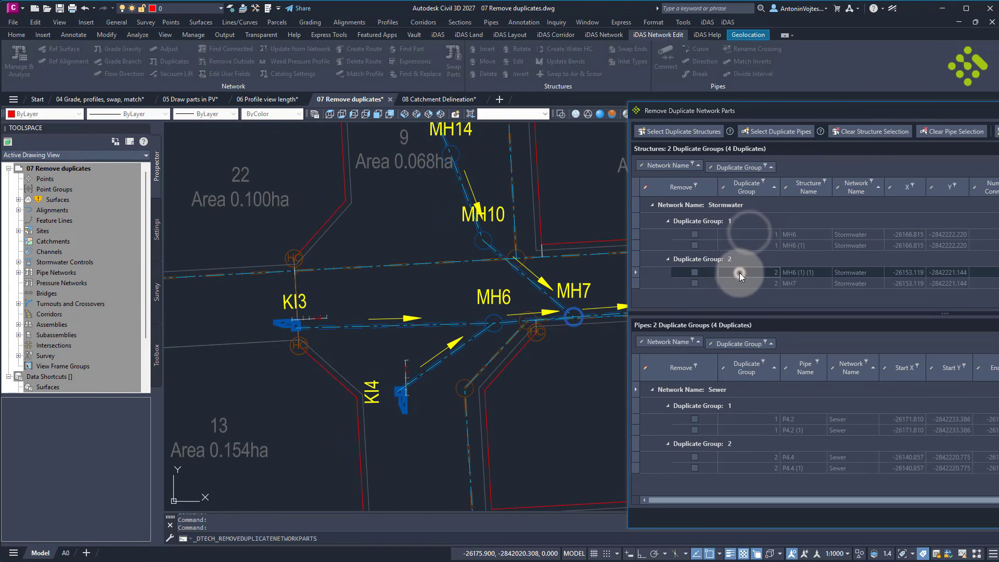
left_click(745, 246)
left_click(746, 236)
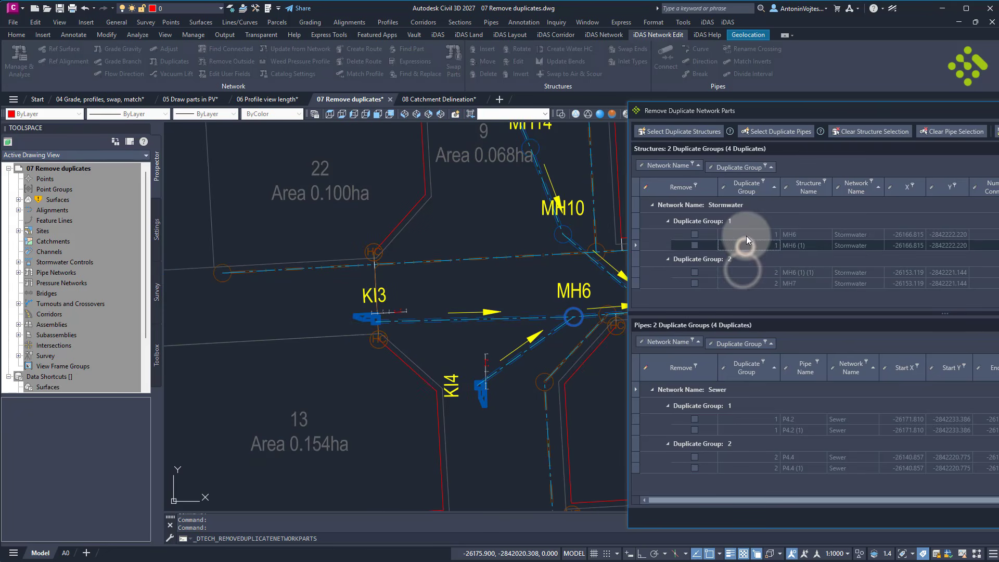
left_click(732, 457)
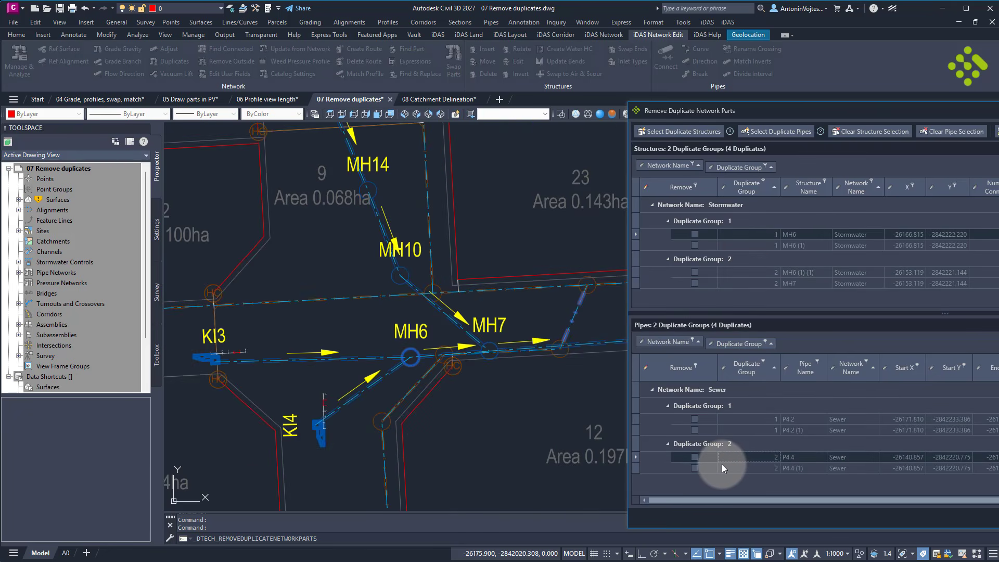
left_click_drag(797, 114, 279, 52)
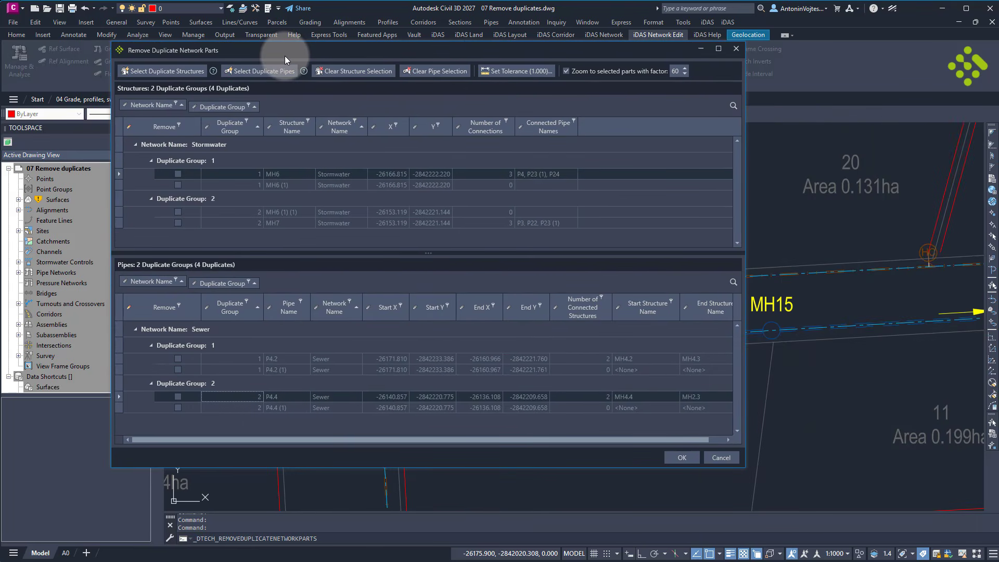
Remove the automatically selected duplicate Stormwater structures and Sewer pipes, using a tolerance of 1.000.
left_click(162, 73)
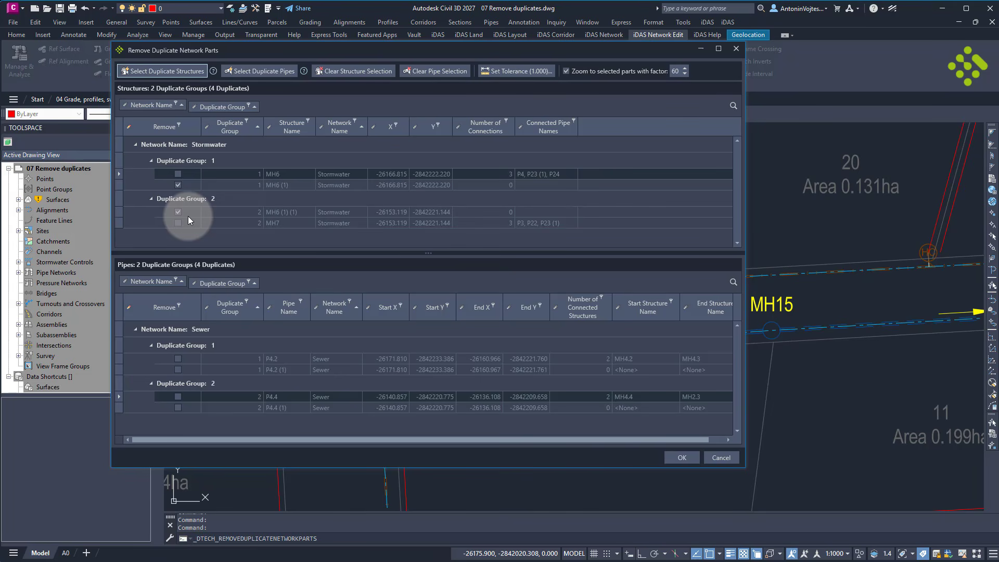
left_click(263, 71)
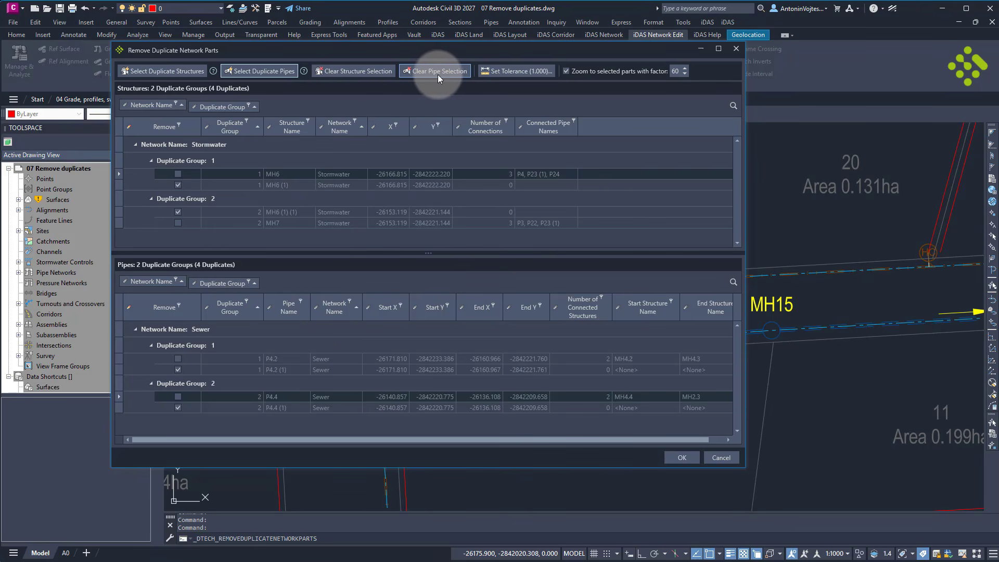
left_click(524, 71)
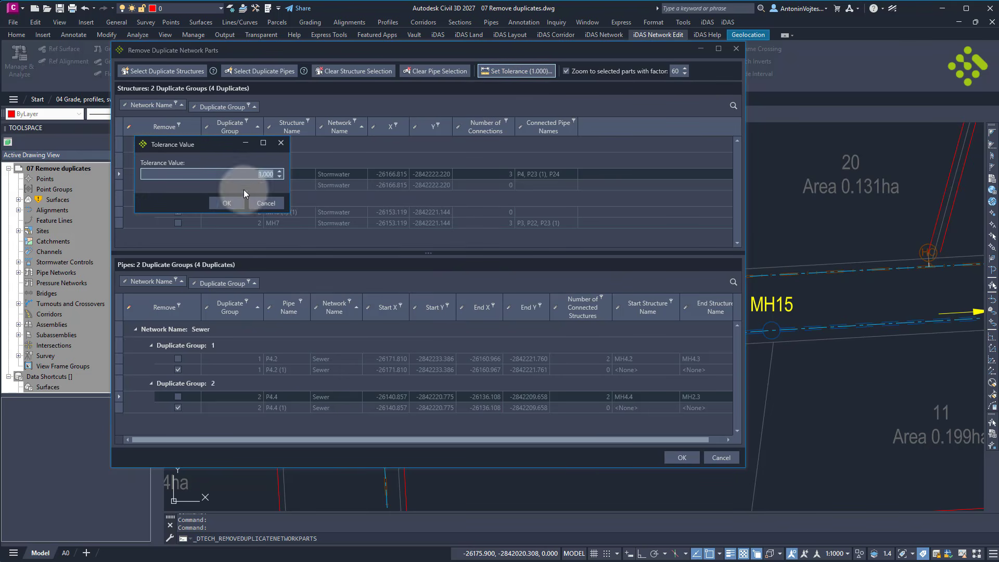
left_click(227, 203)
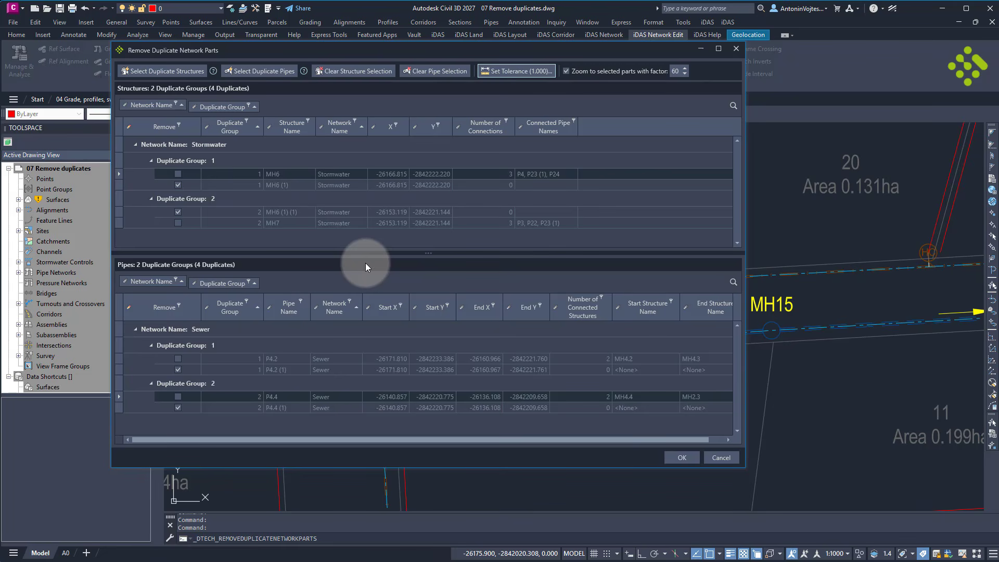
left_click(683, 458)
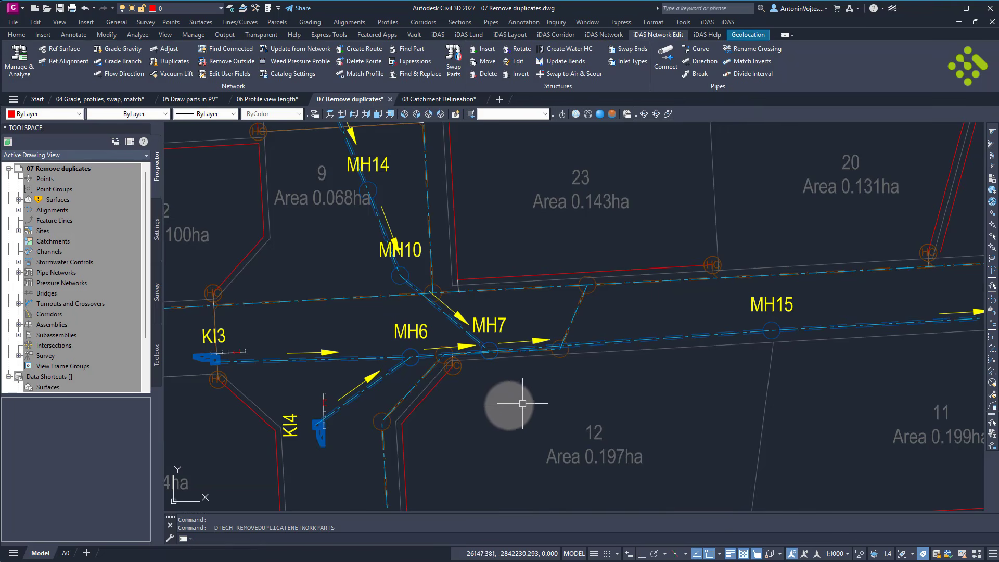
scroll(440, 350, "up", 6)
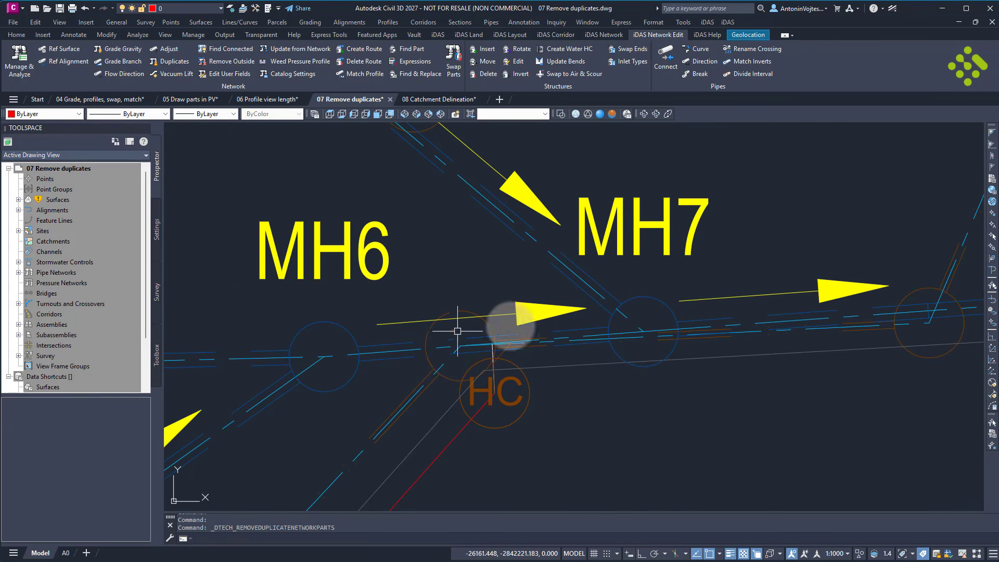
scroll(616, 354, "down", 5)
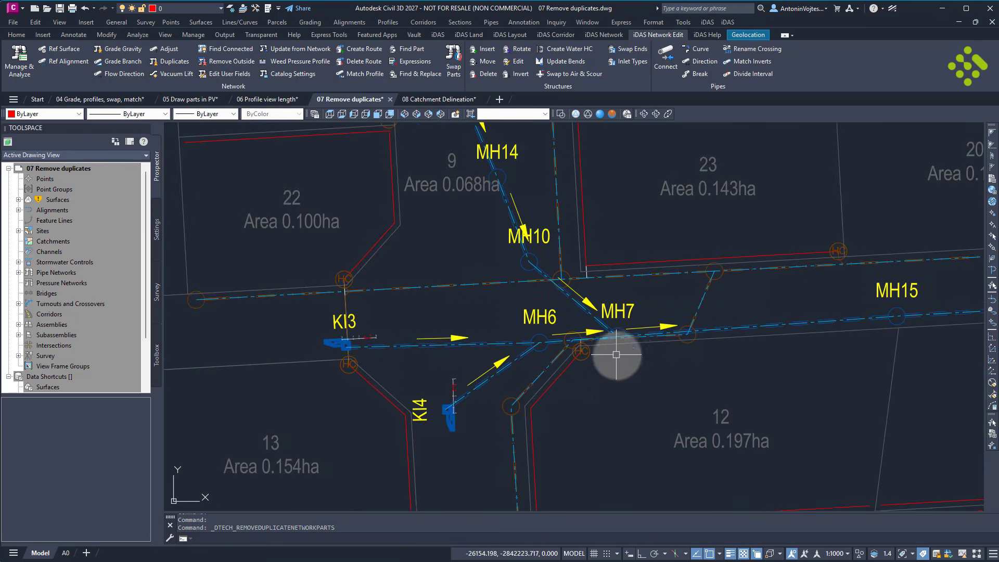
Check the stormwater network for unconnected pipes with the Connect tool, zooming to entries P22 (1) and P22 without connecting them.
middle_click_drag(616, 354, 573, 352)
key("Escape")
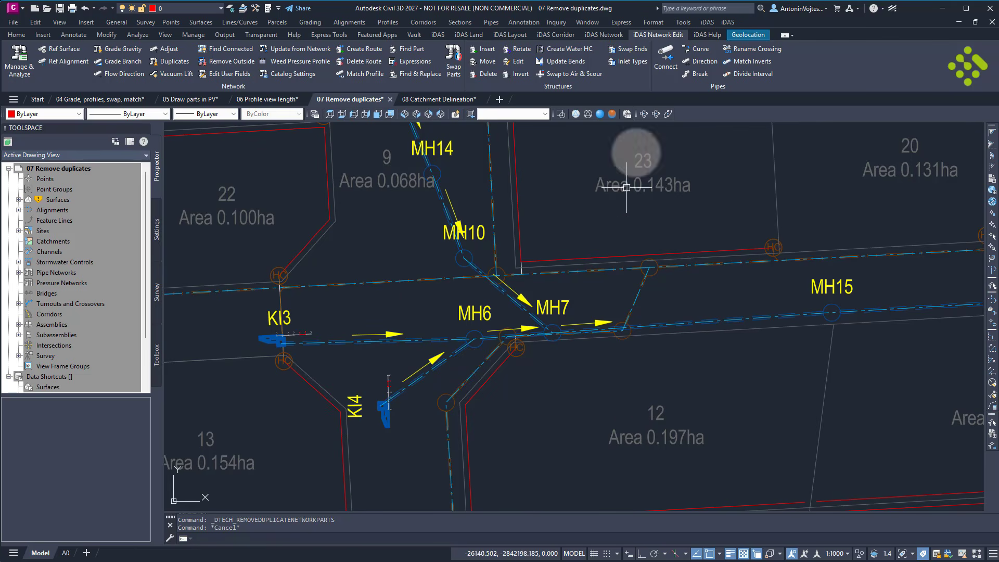
left_click(665, 54)
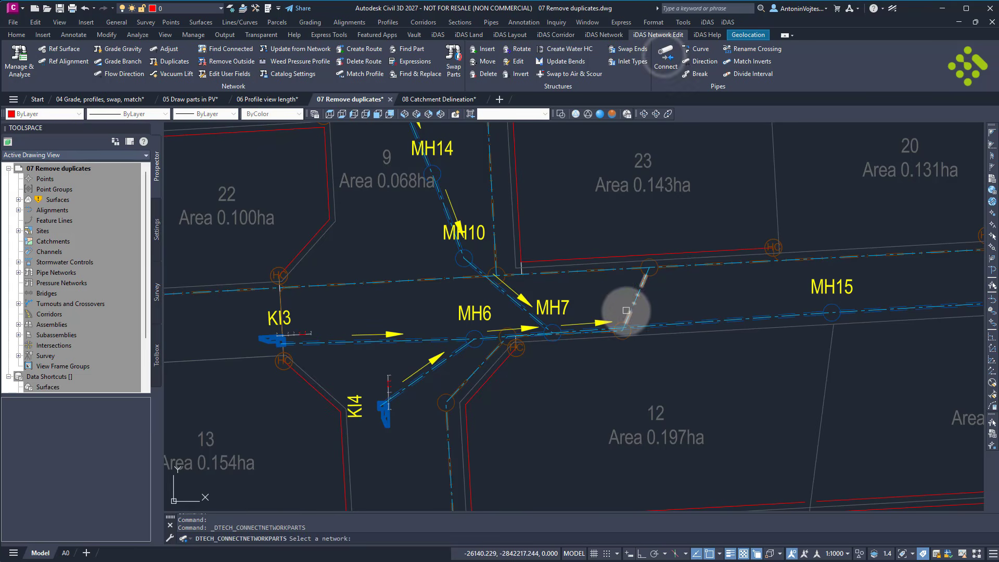
scroll(566, 342, "up", 5)
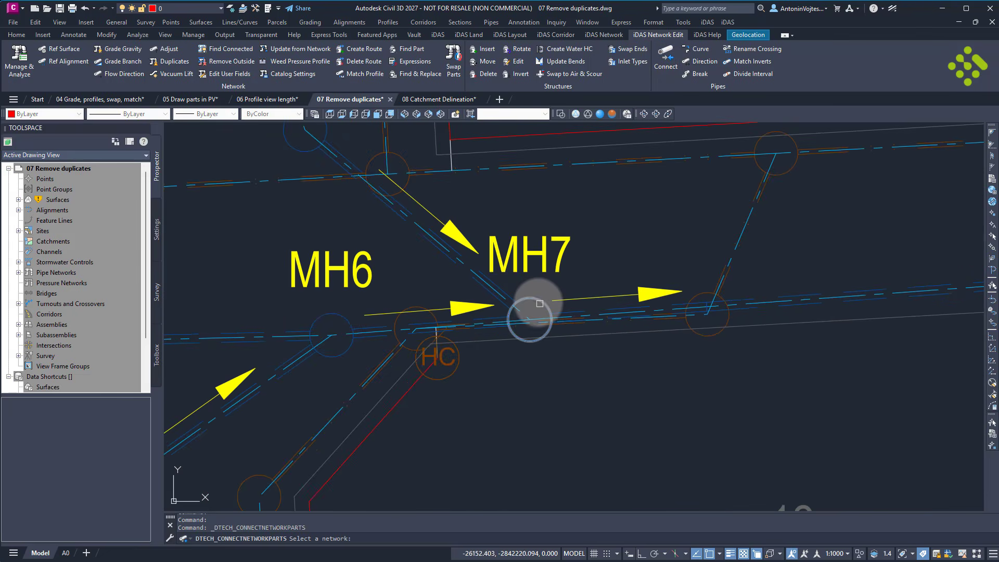
left_click(534, 304)
left_click(70, 90)
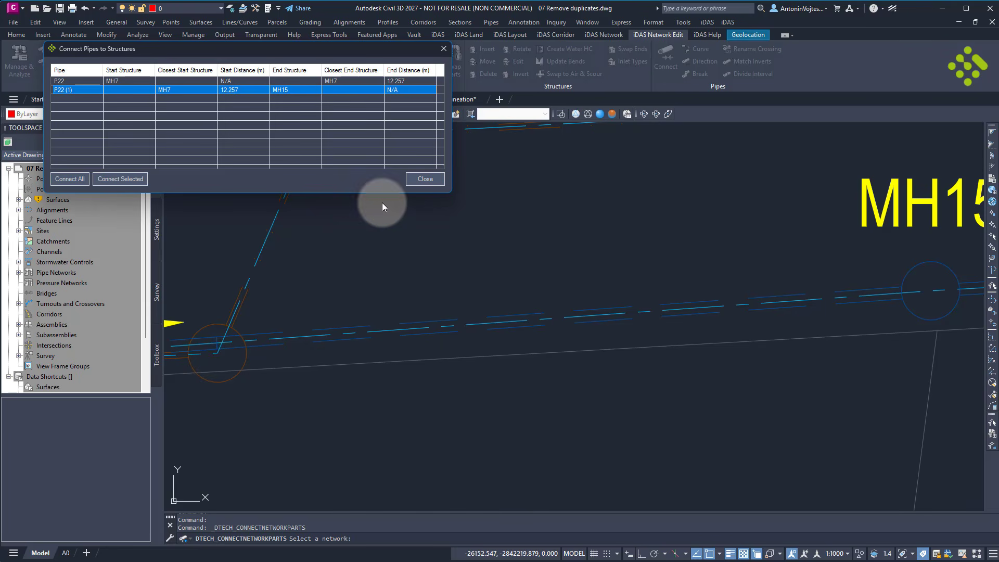
left_click(65, 81)
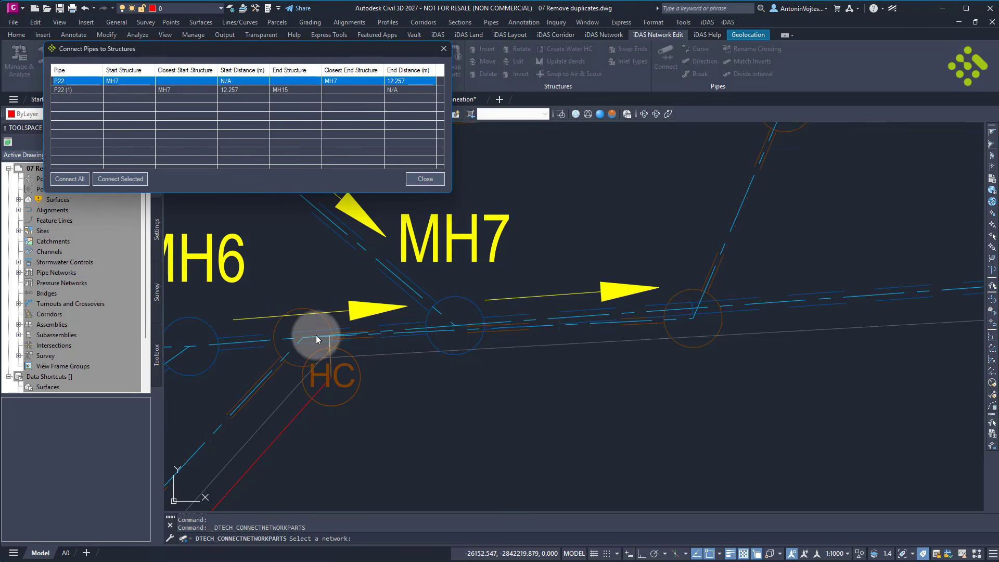
left_click(424, 178)
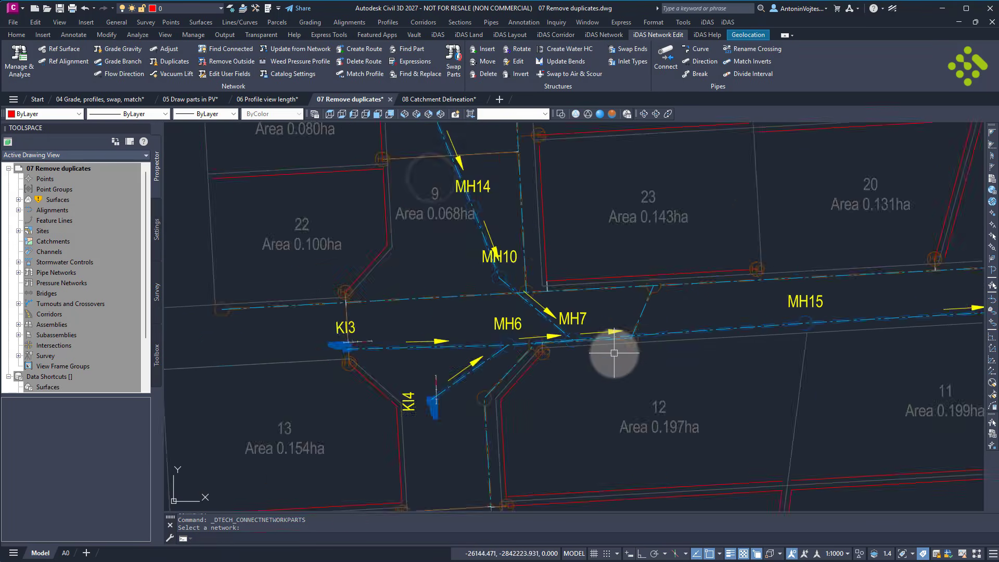
Switch to the 08 Catchment Delineation drawing and open the iDAS Catchment Delineation tool.
left_click(435, 100)
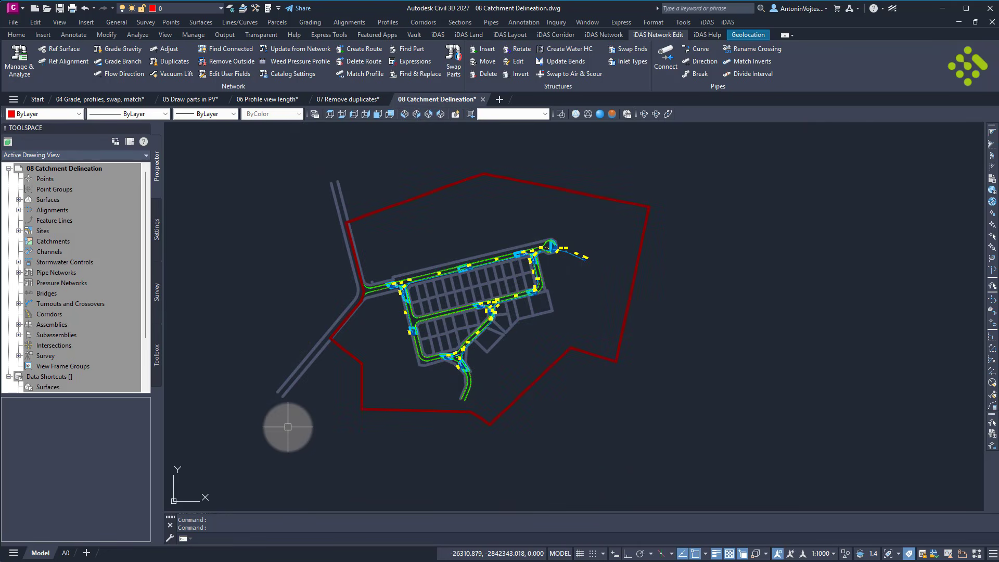
scroll(374, 345, "up", 4)
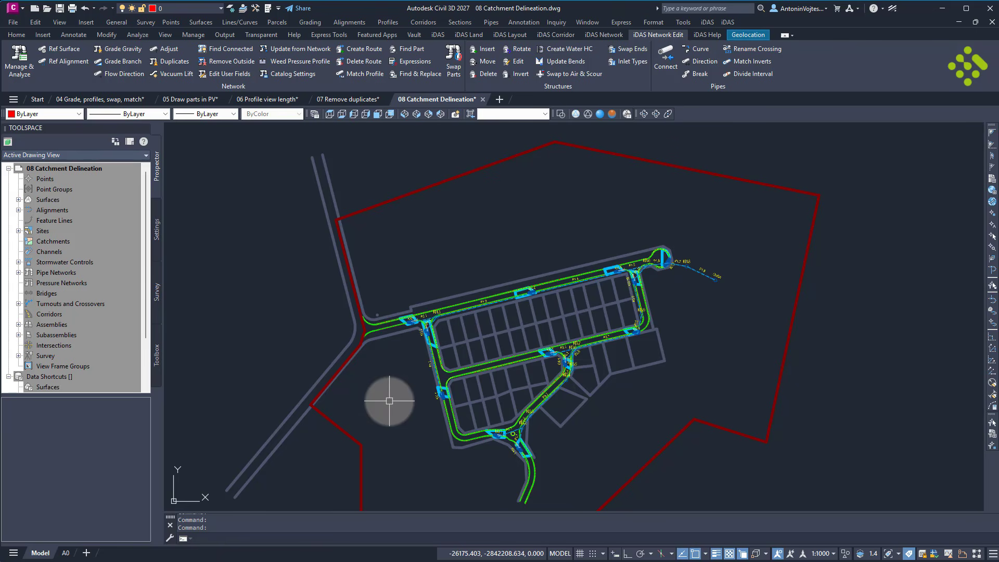
left_click(437, 35)
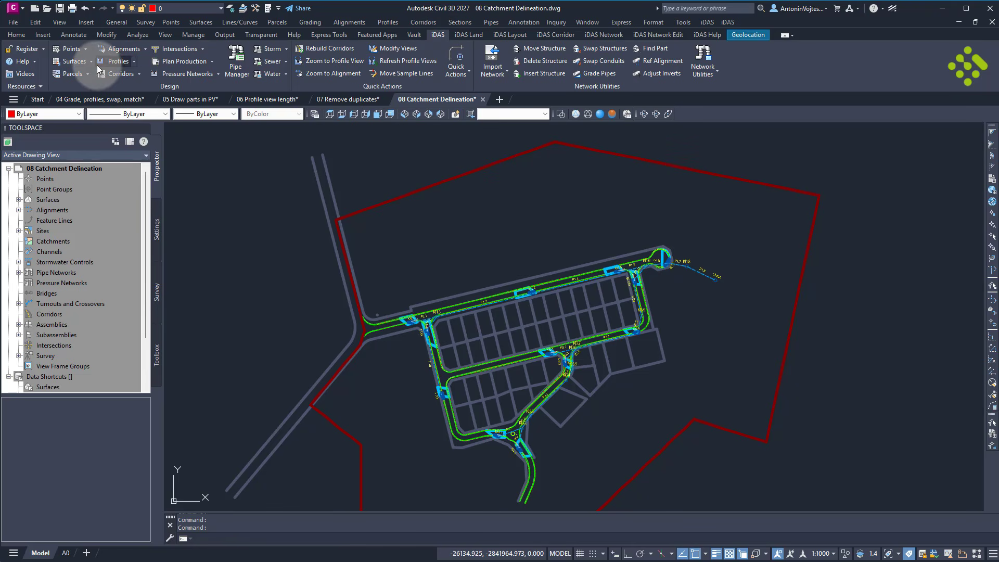
left_click(91, 62)
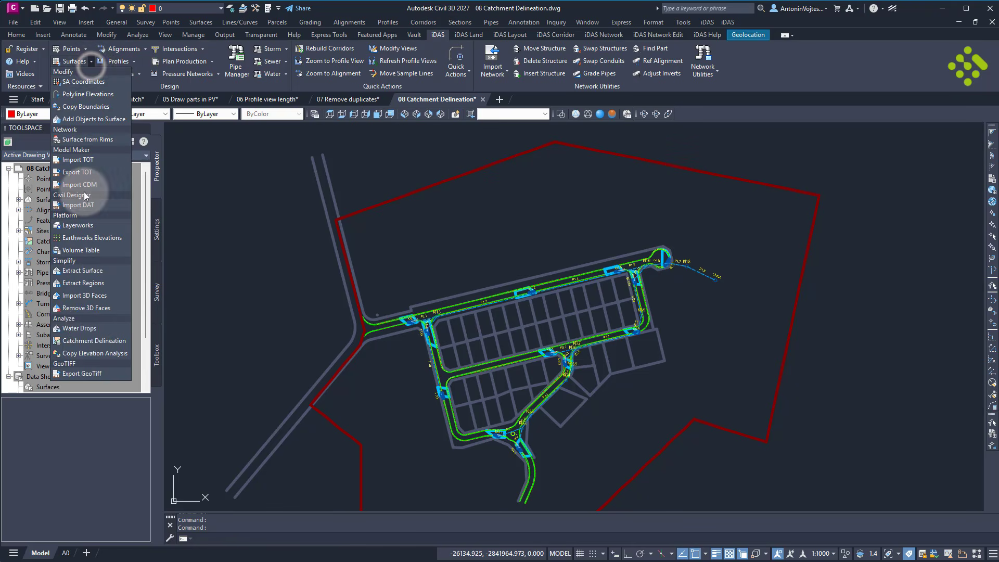
left_click(92, 344)
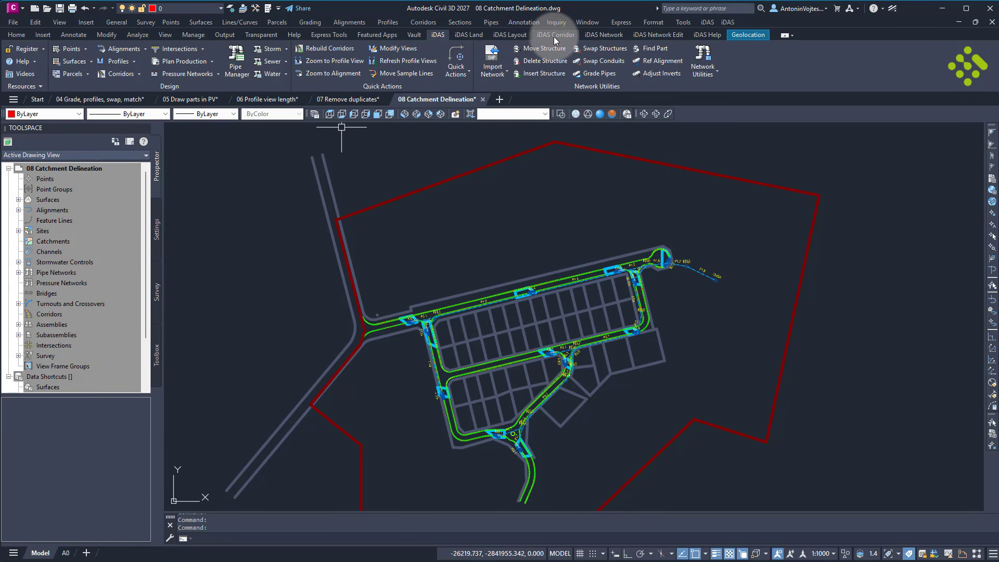
left_click(467, 34)
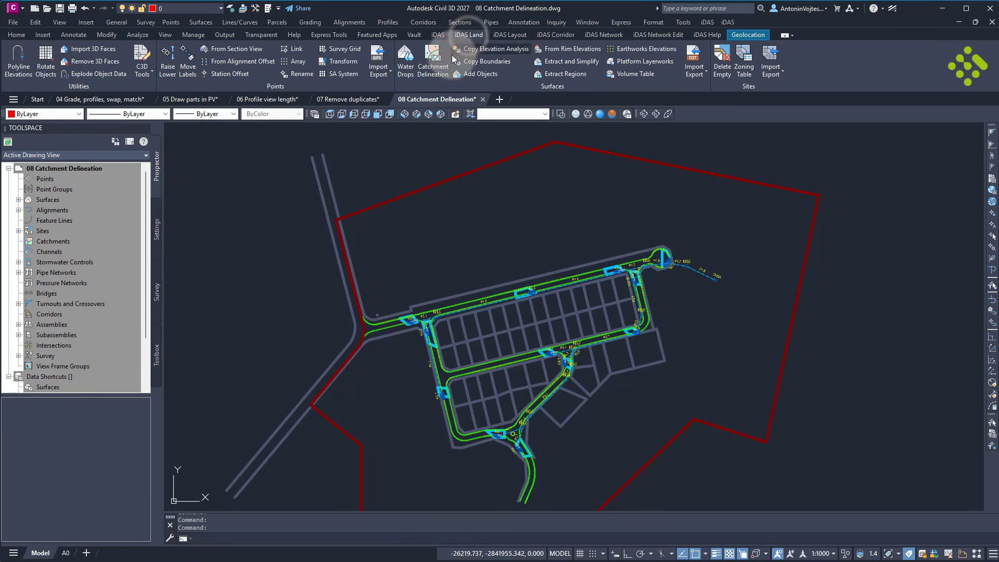
left_click(432, 60)
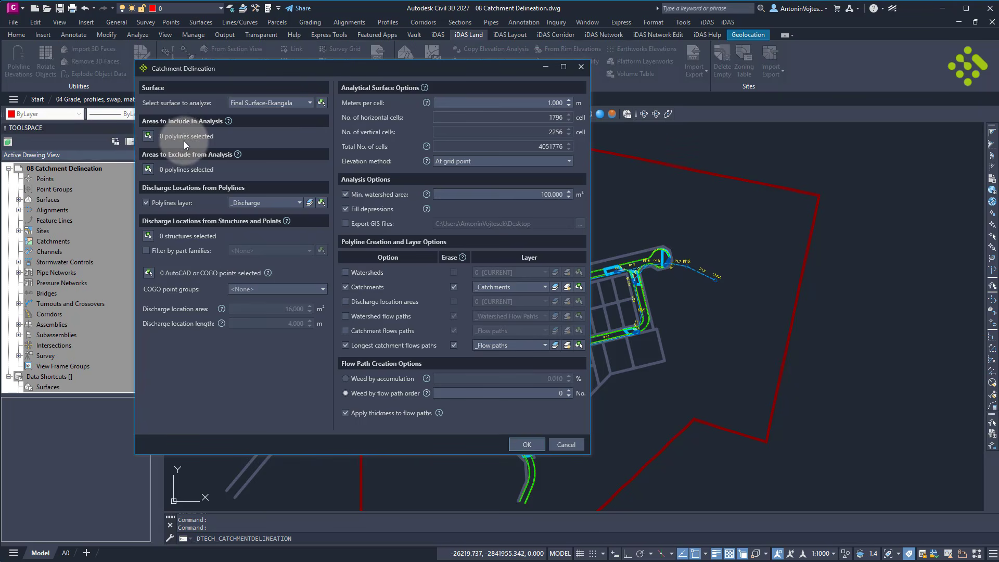
Include the red boundary polyline as the analysis area and turn off discharge locations from the polylines layer.
left_click(149, 136)
left_click(640, 158)
right_click(505, 184)
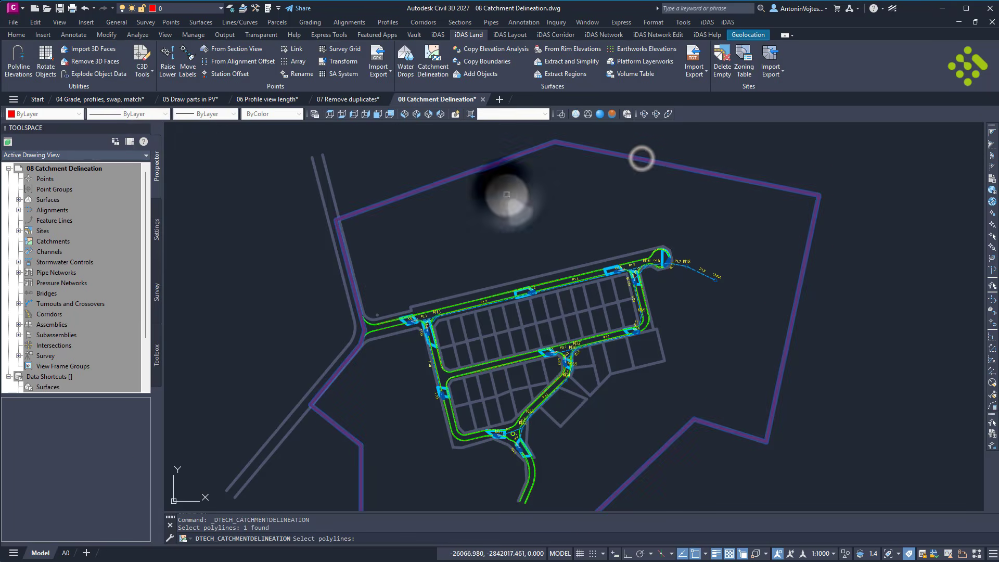
left_click(172, 203)
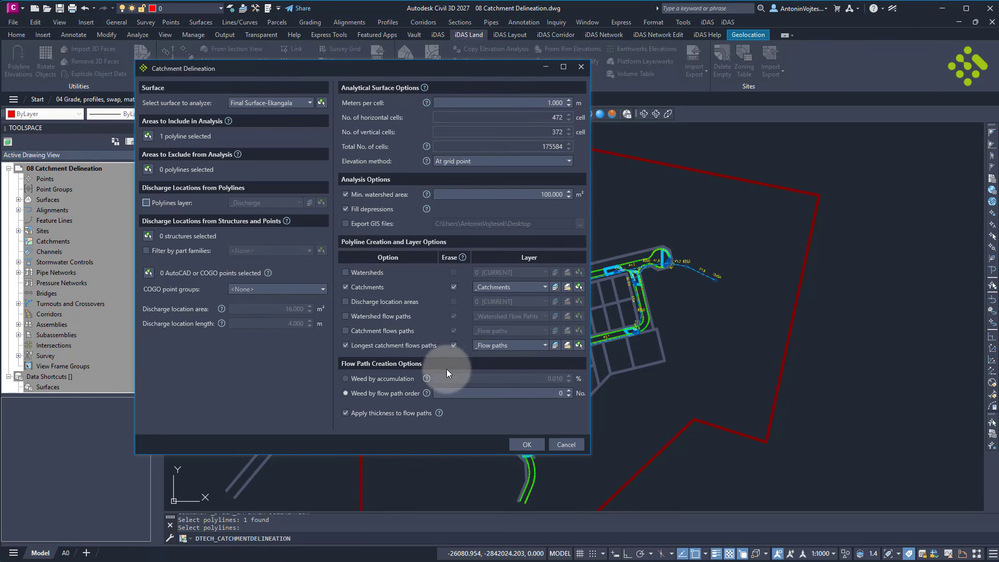
Output only Watershed flow paths instead of Catchments and Longest catchment flow paths, keep weeding by flow path order 0, and run the analysis.
left_click(354, 289)
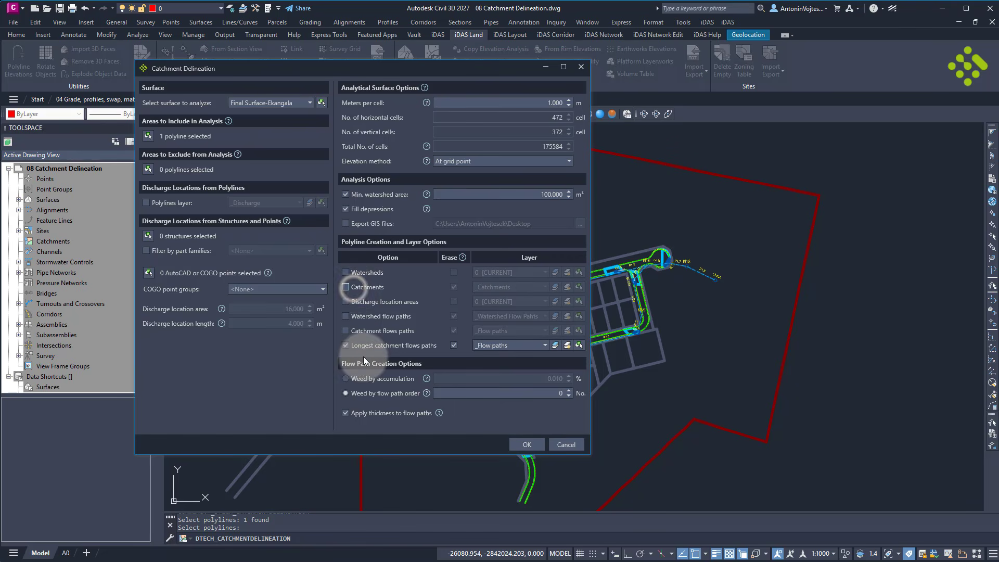
left_click(362, 347)
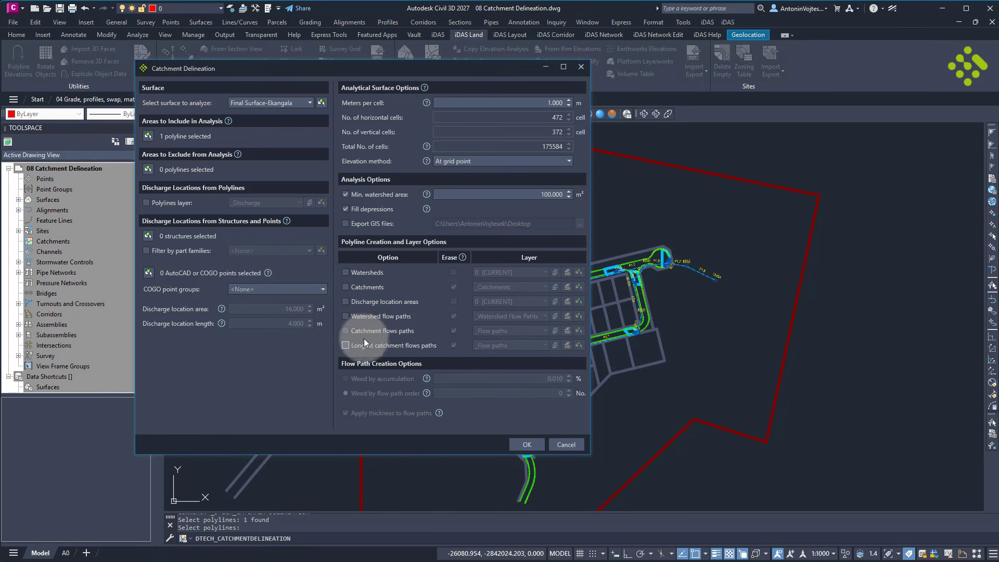
left_click(356, 317)
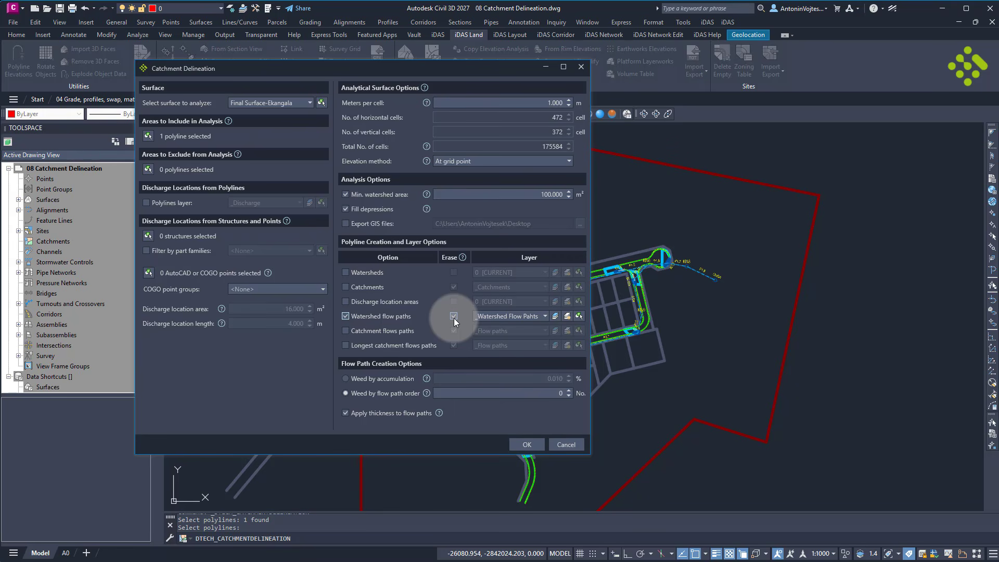
left_click(395, 397)
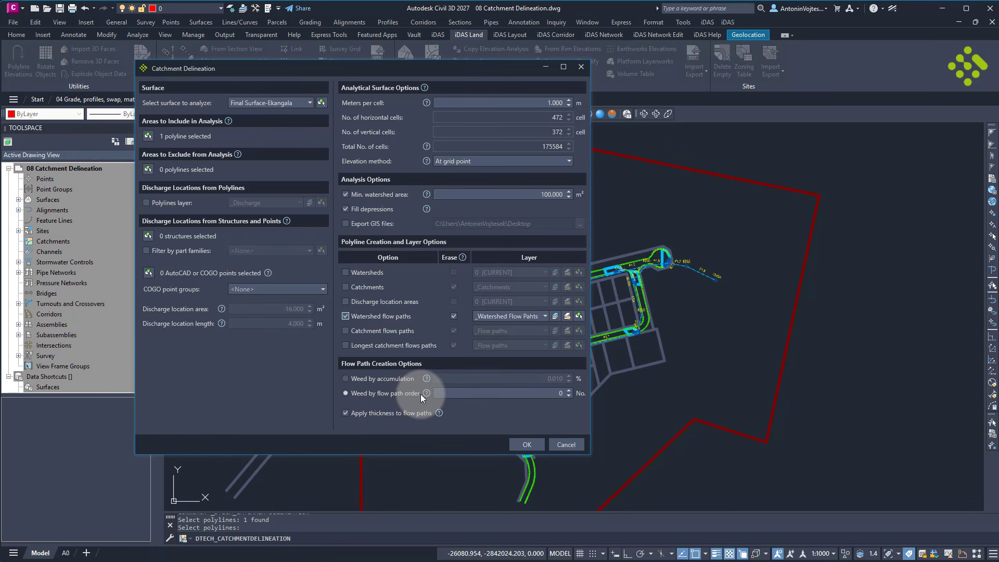
left_click(518, 394)
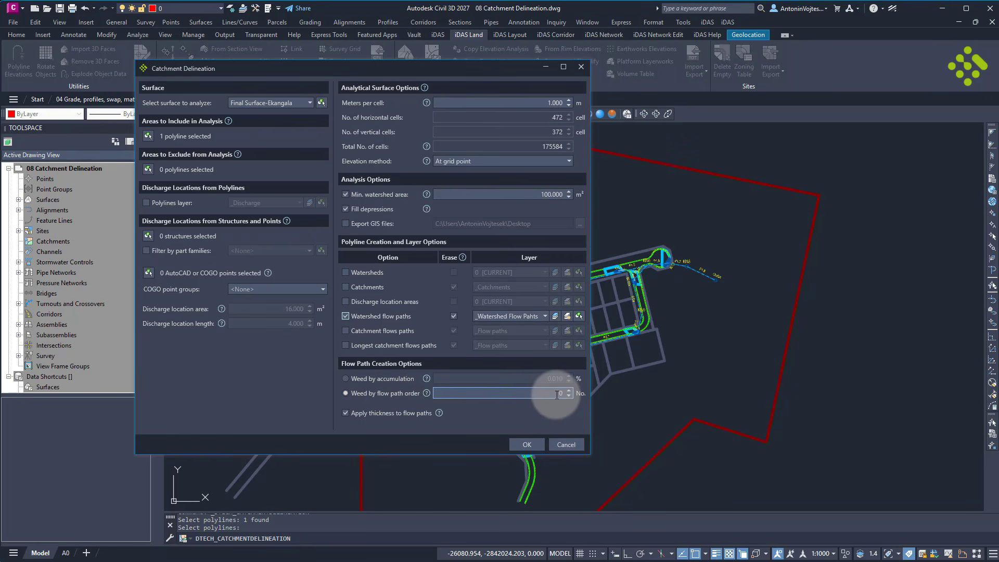
left_click(523, 445)
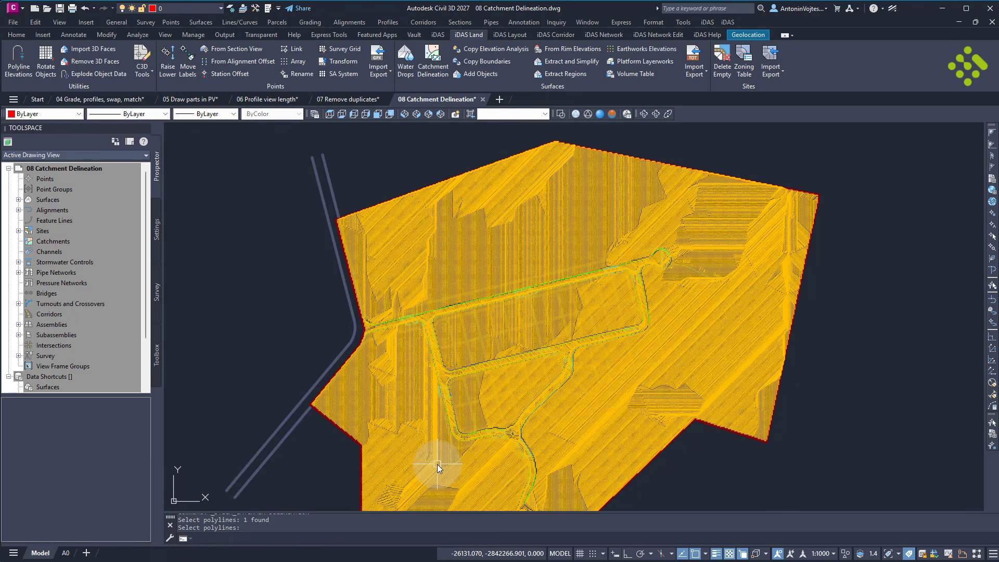
Examine the generated watershed flow paths along the roads and across the whole site boundary.
middle_click_drag(437, 465, 446, 419)
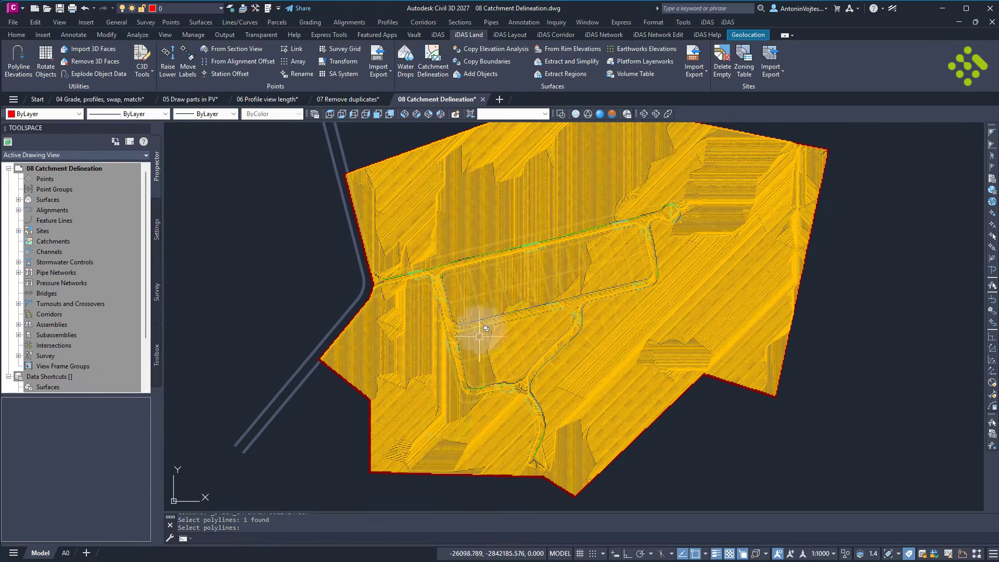
scroll(479, 336, "up", 3)
scroll(380, 334, "up", 2)
scroll(408, 423, "down", 2)
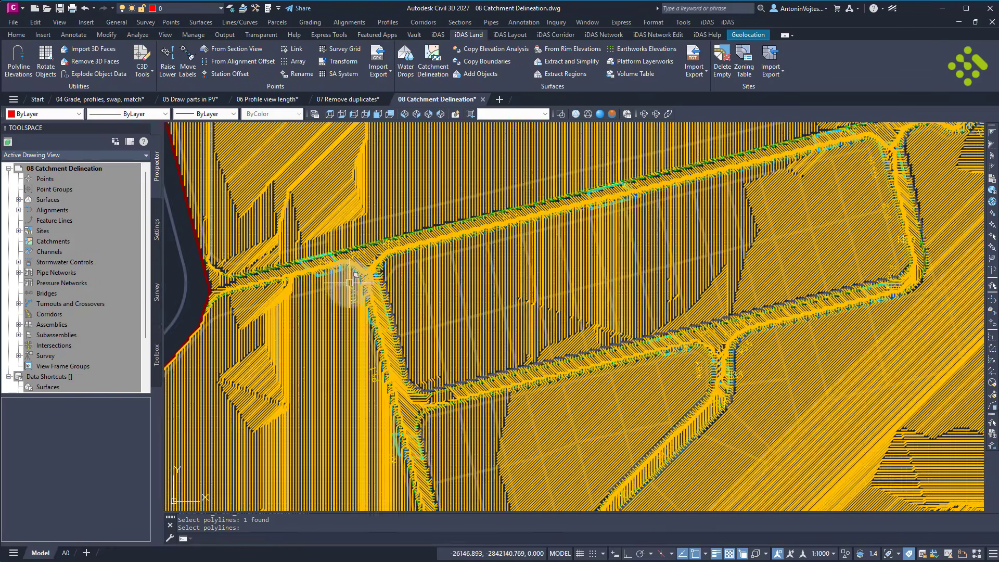
scroll(406, 264, "up", 4)
scroll(398, 284, "down", 6)
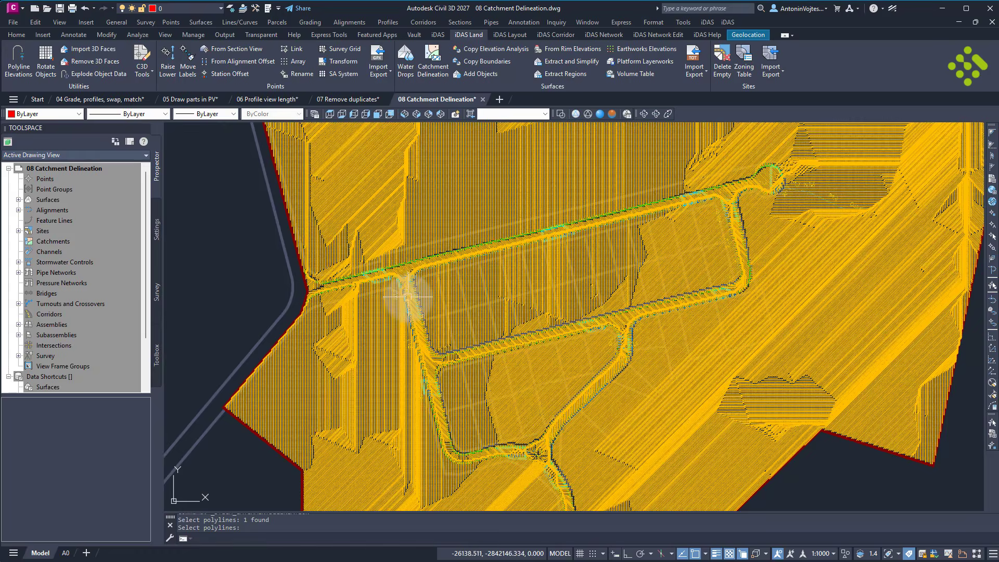
scroll(444, 328, "down", 2)
mouse_move(475, 371)
middle_mouse_down()
mouse_move(471, 388)
mouse_move(477, 367)
middle_mouse_up()
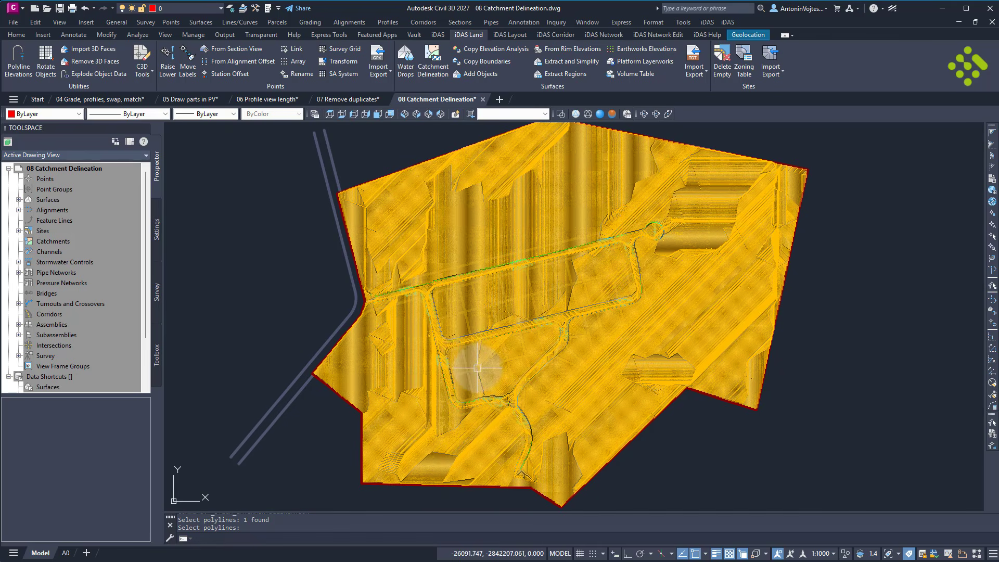
Rerun the catchment delineation with flow paths weeded by flow path order 1.
left_click(433, 65)
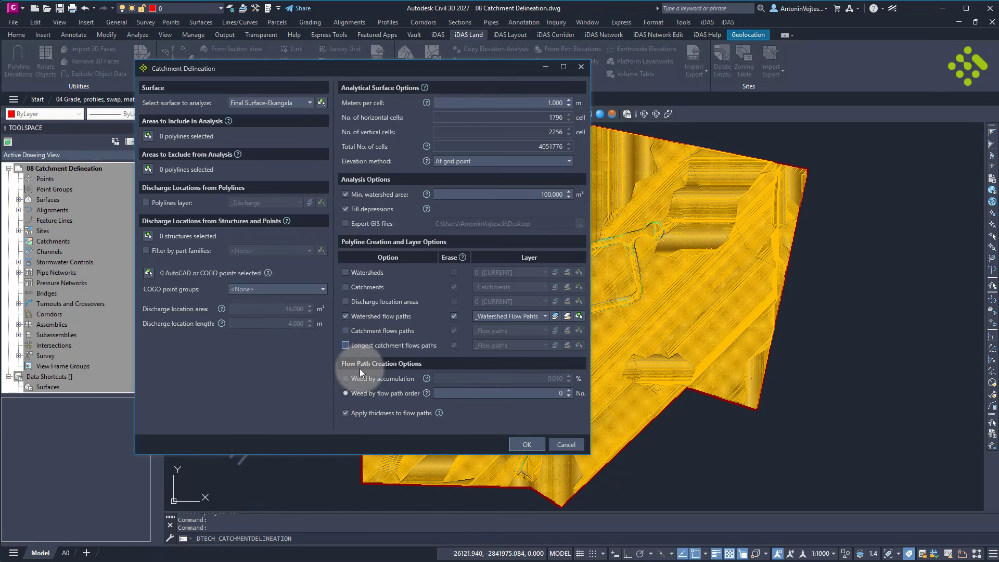
left_click(568, 390)
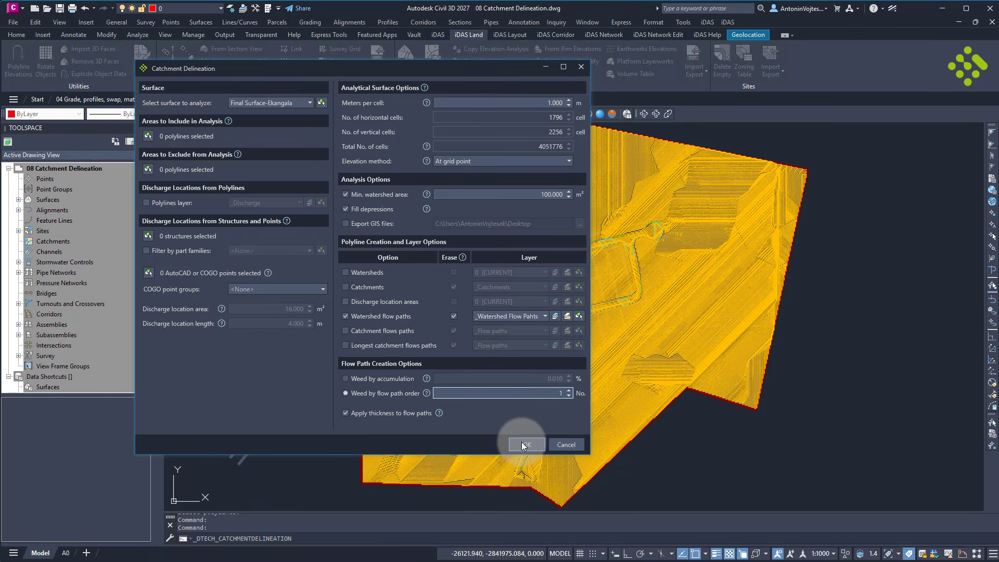
left_click(525, 445)
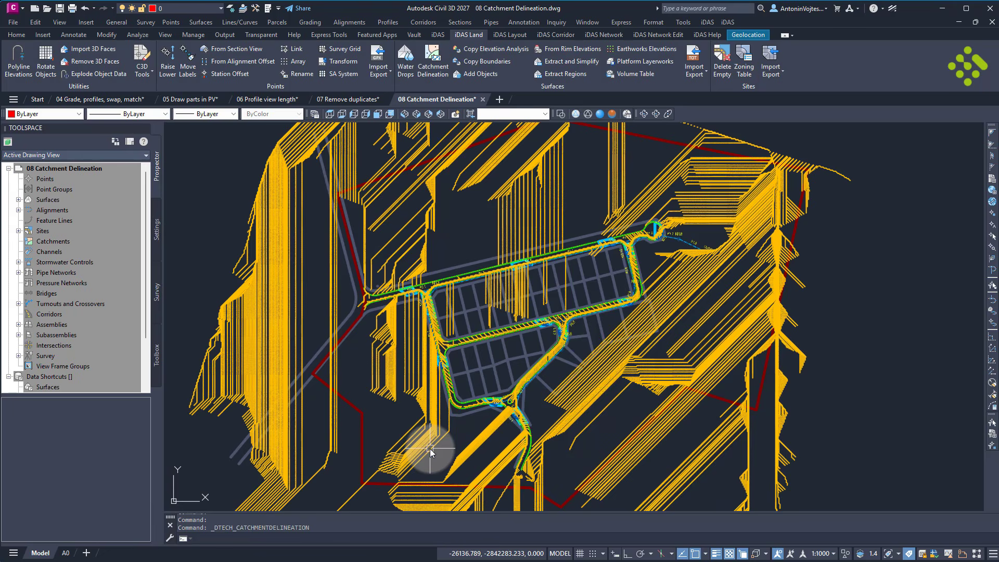
Rerun the catchment delineation limited to the red boundary polyline and inspect the flow paths around the roads.
key("Return")
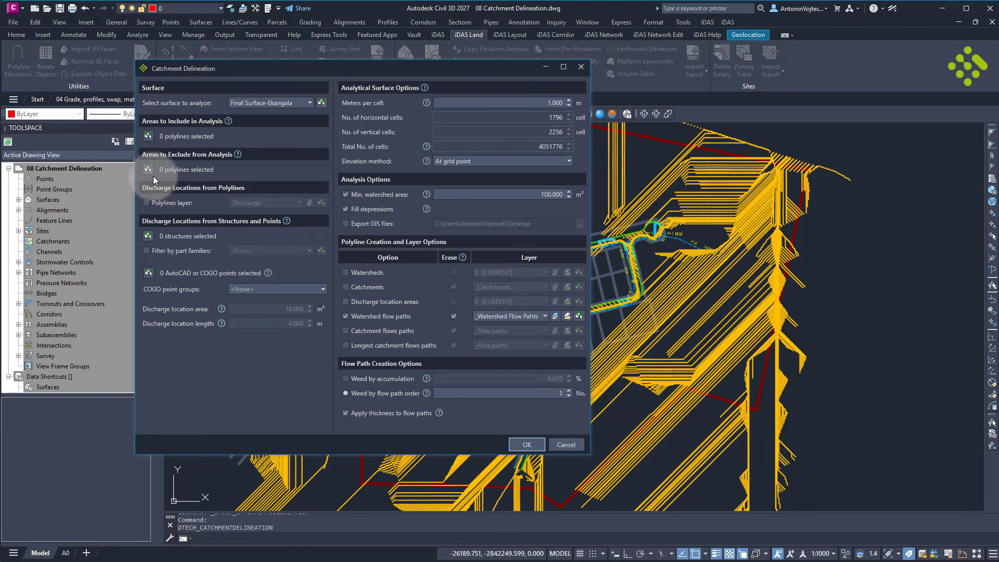
left_click(148, 137)
left_click(660, 139)
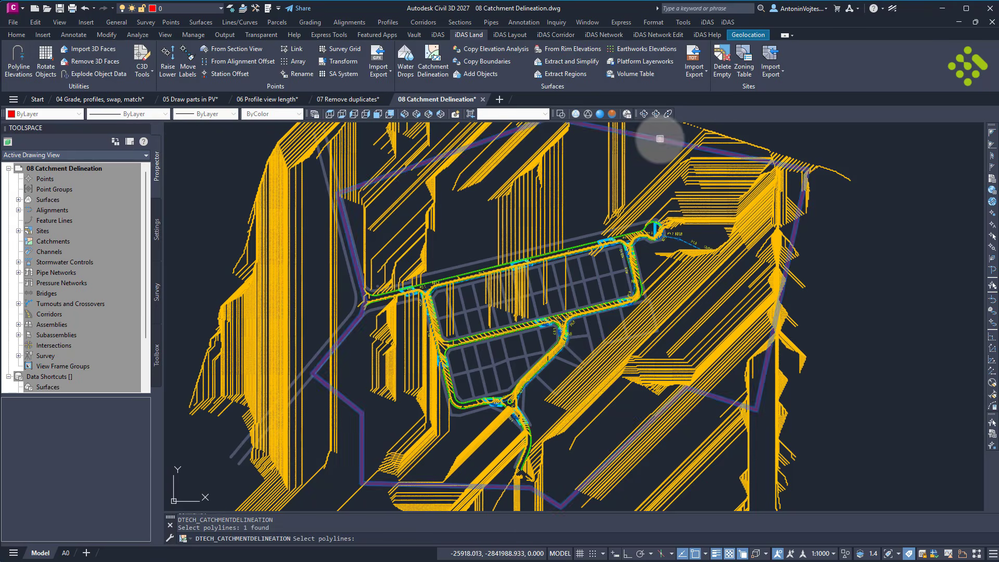
key("Return")
left_click(516, 444)
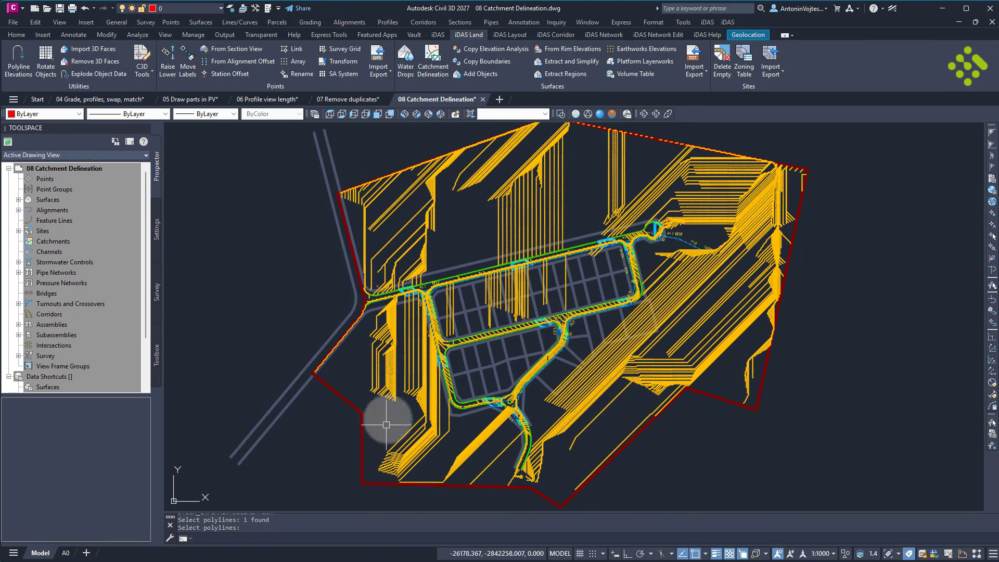
scroll(420, 381, "up", 5)
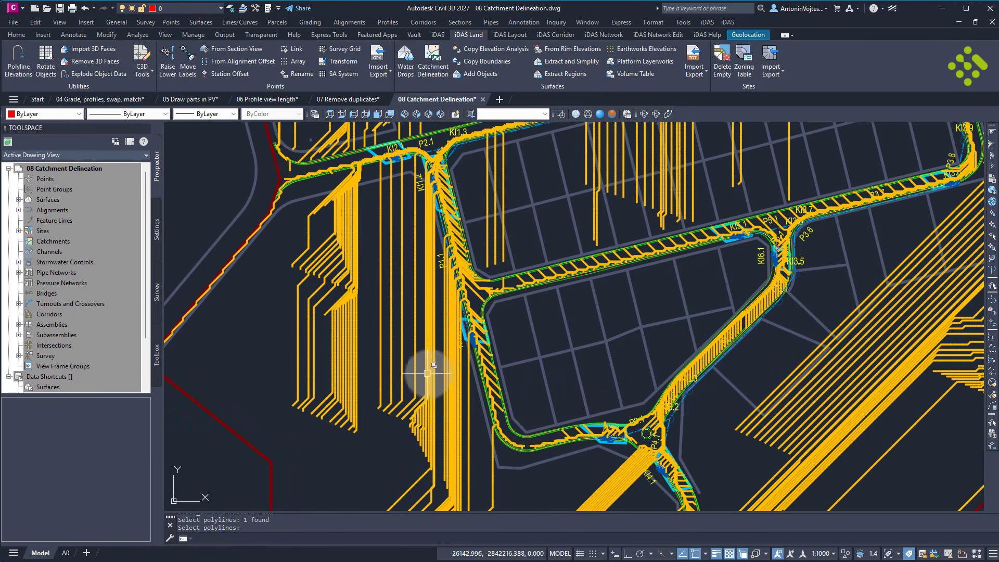
scroll(430, 376, "down", 5)
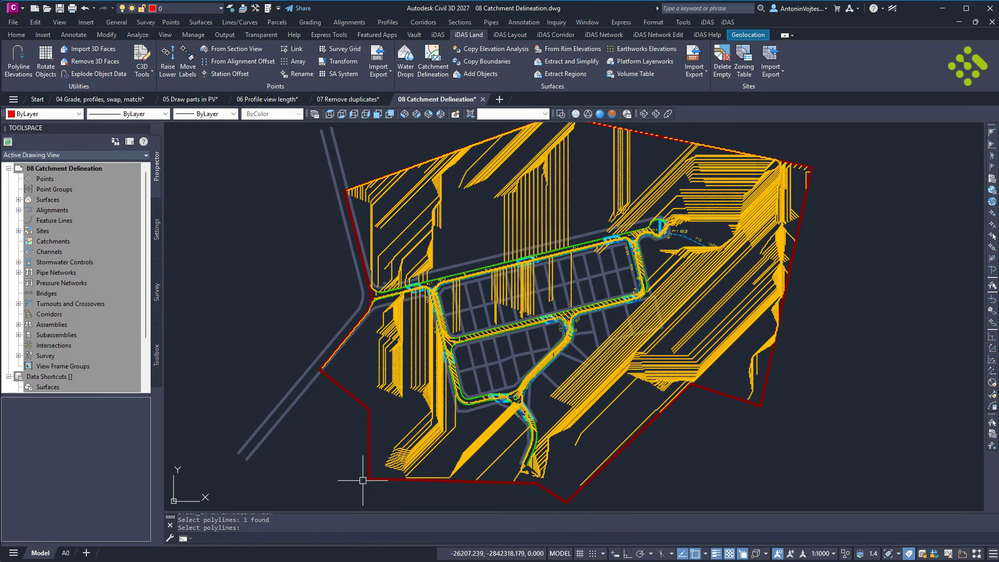
scroll(593, 329, "up", 5)
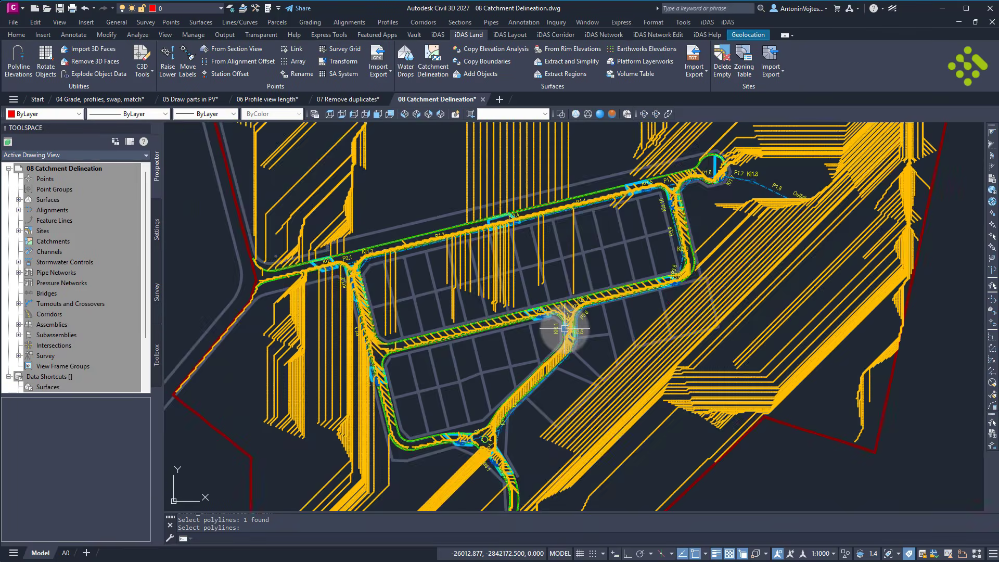
scroll(750, 255, "down", 4)
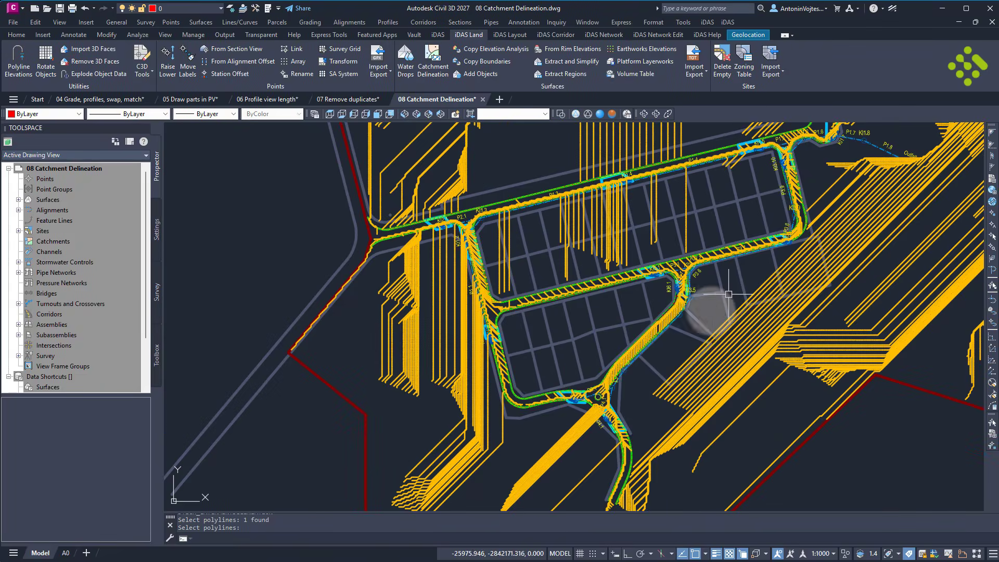
Freeze the layer holding the watershed flow paths across the site.
scroll(521, 379, "down", 3)
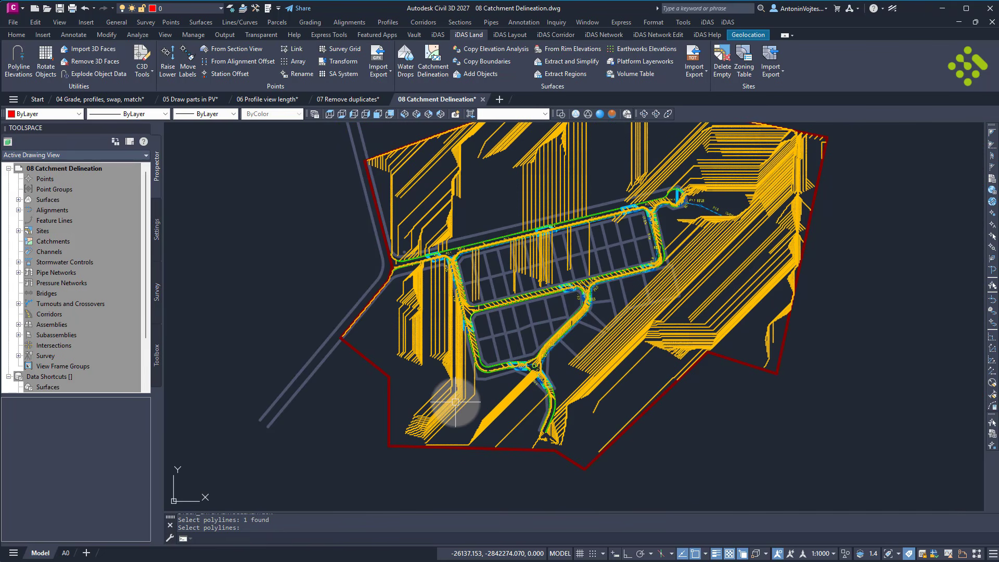
middle_click_drag(455, 402, 428, 445)
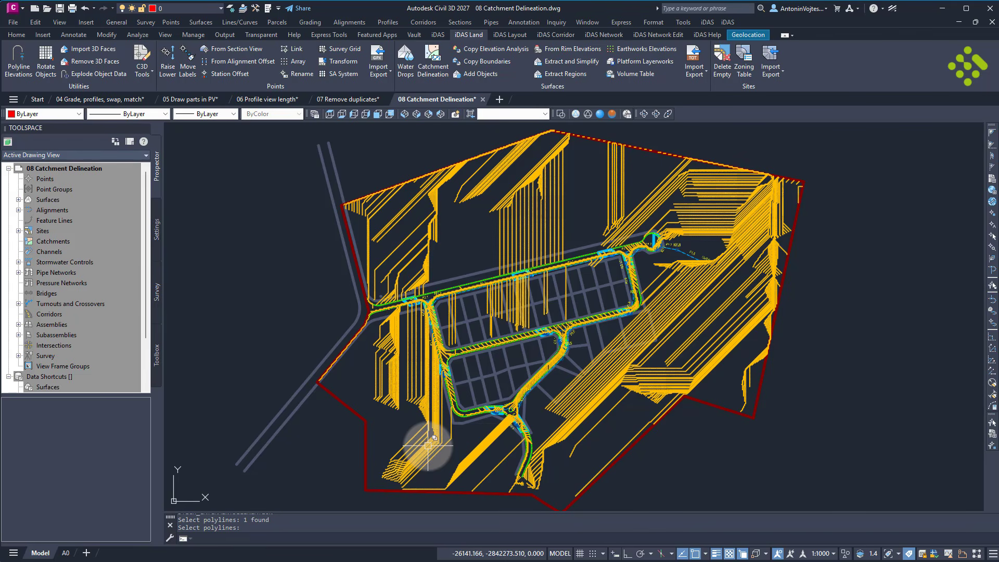
left_click(229, 8)
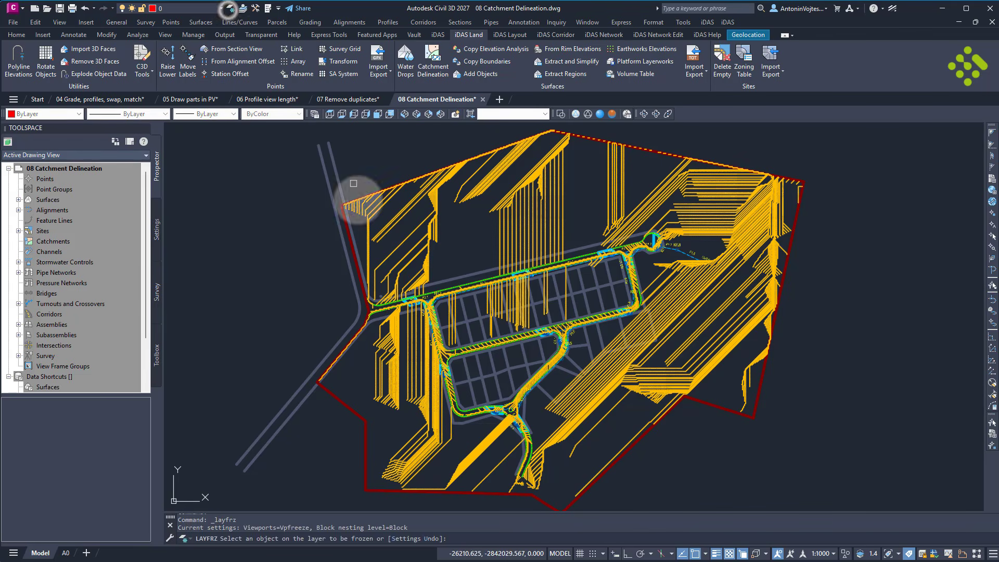
left_click(500, 240)
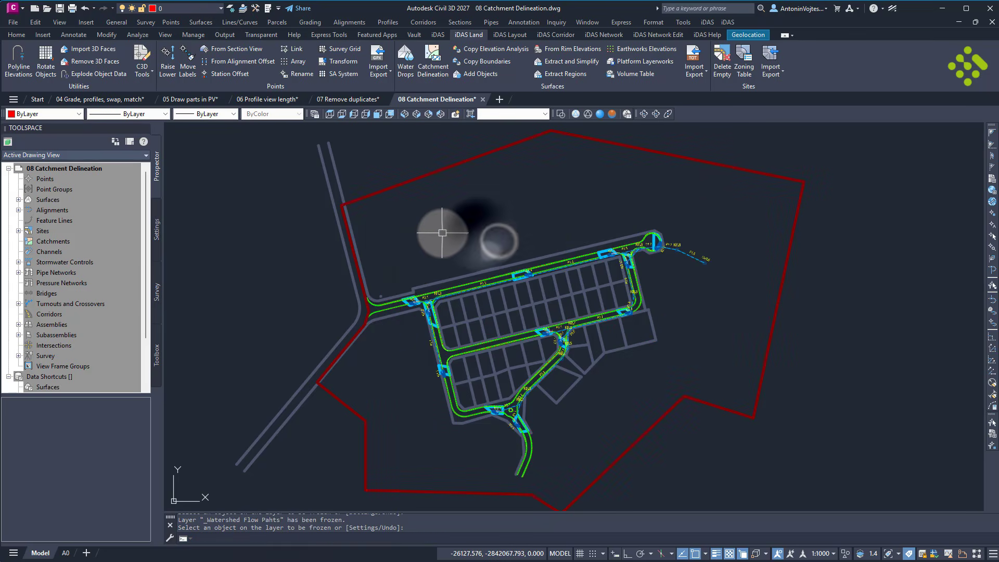
Set up a new catchment delineation limited to the red boundary polyline, with discharge locations taken from the _Discharge polylines layer.
left_click(429, 62)
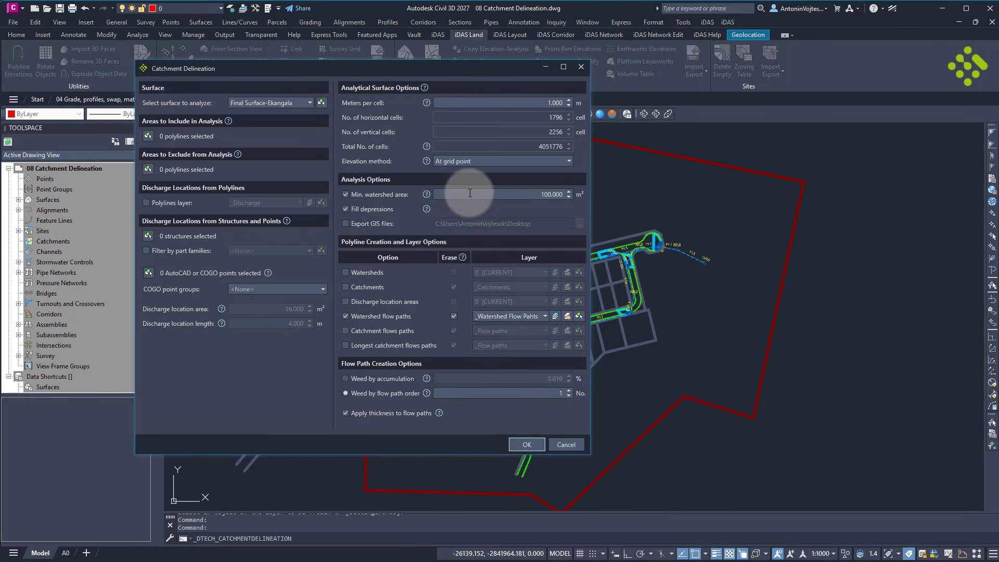
left_click(148, 136)
left_click(637, 153)
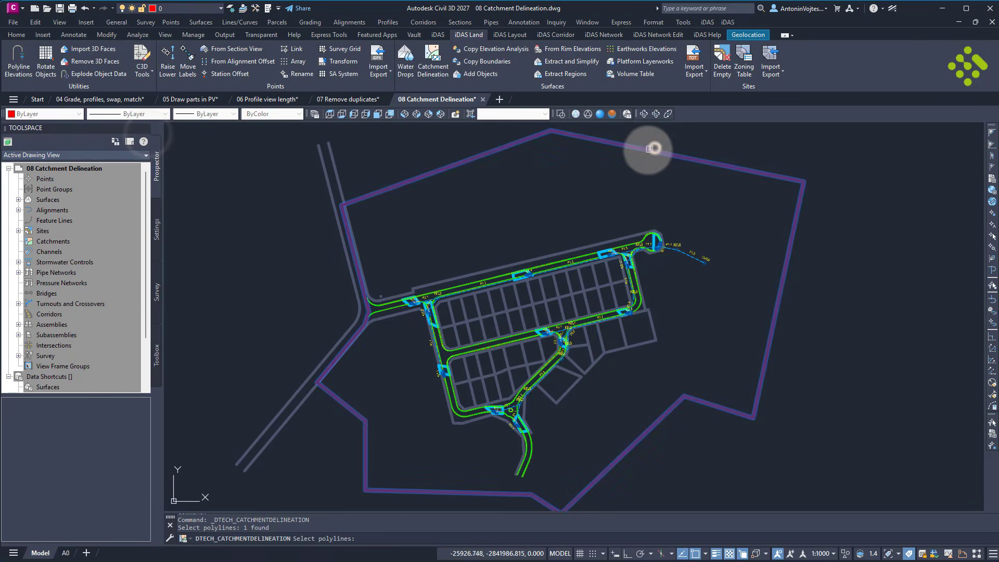
right_click(589, 155)
left_click(177, 204)
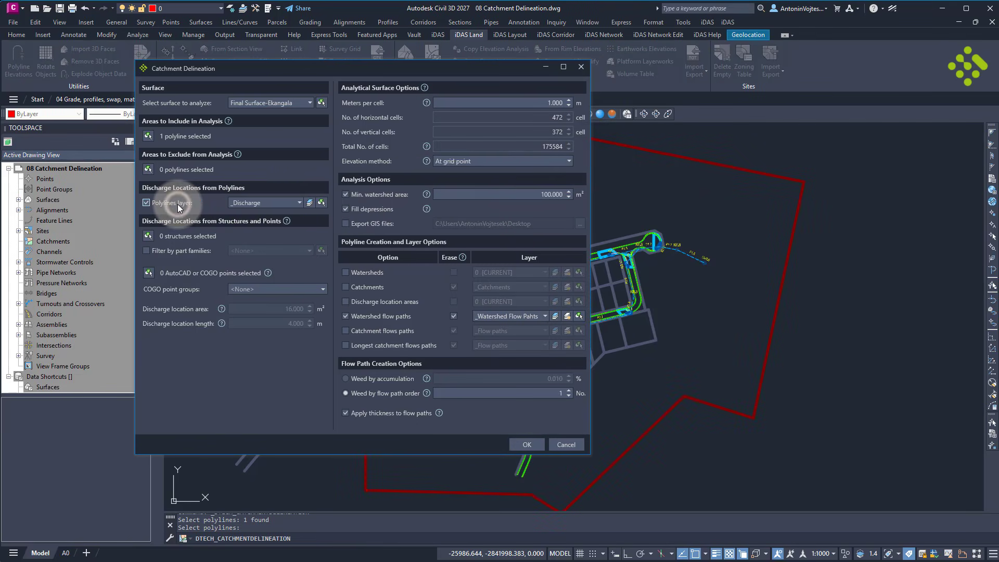
Output Catchments and Longest catchment flow paths instead of Watershed flow paths, weed by flow path order 0, and run the analysis.
left_click(345, 314)
left_click(346, 286)
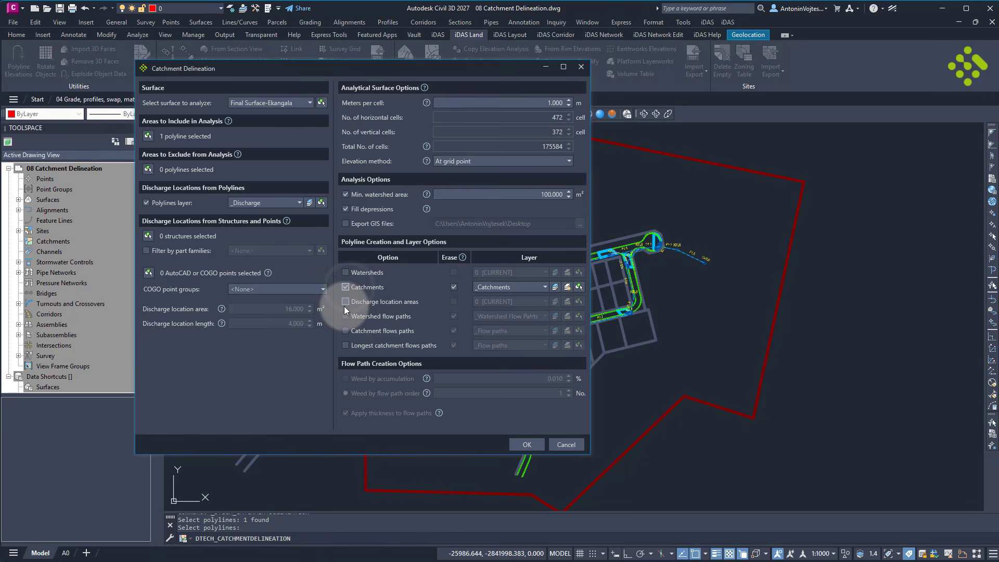
left_click(346, 345)
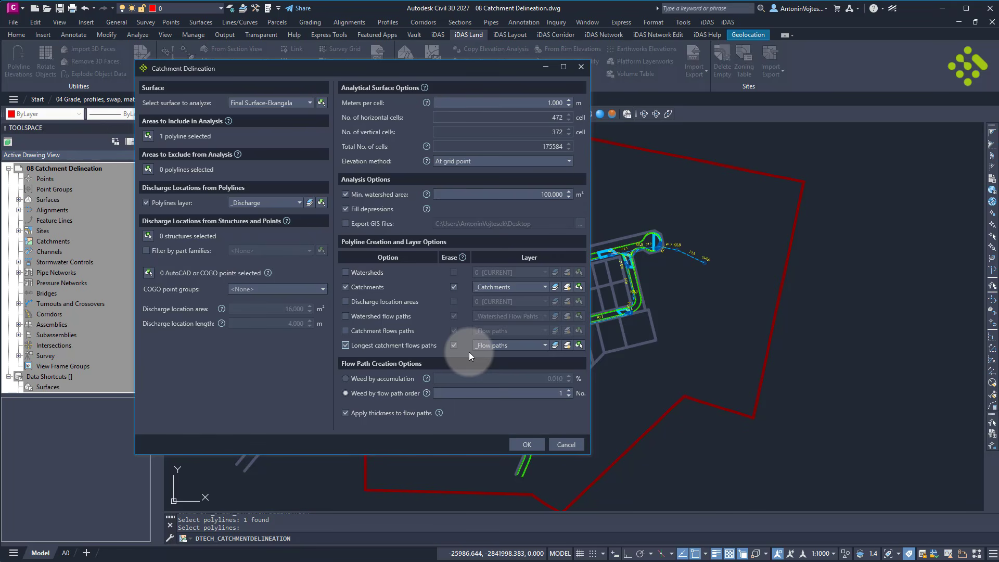
left_click(548, 393)
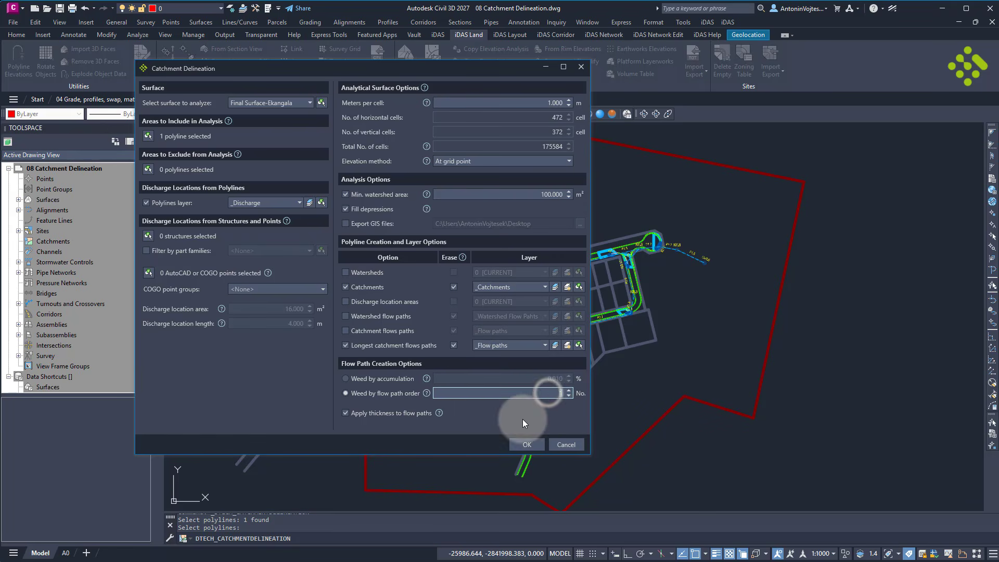
type("0")
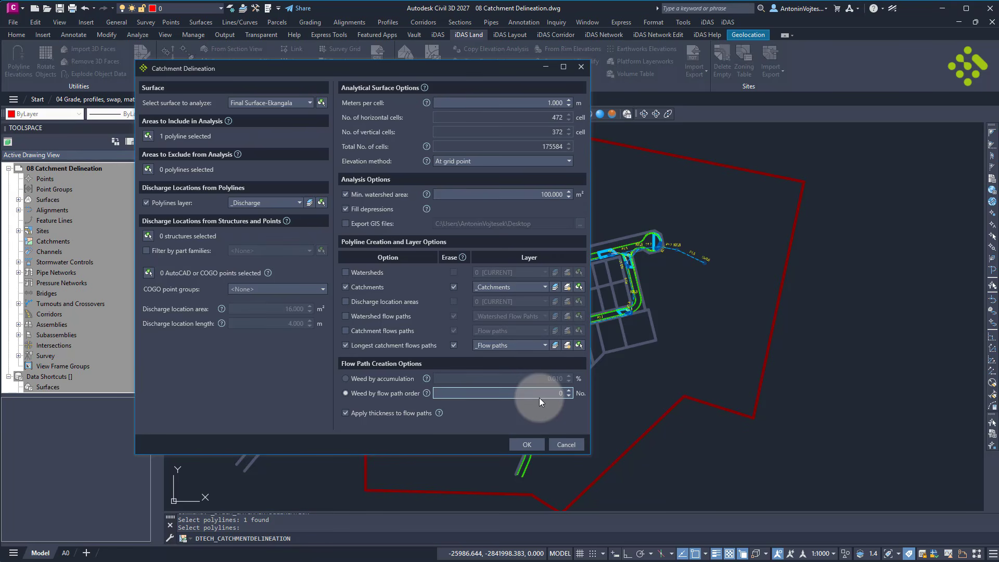
left_click(526, 443)
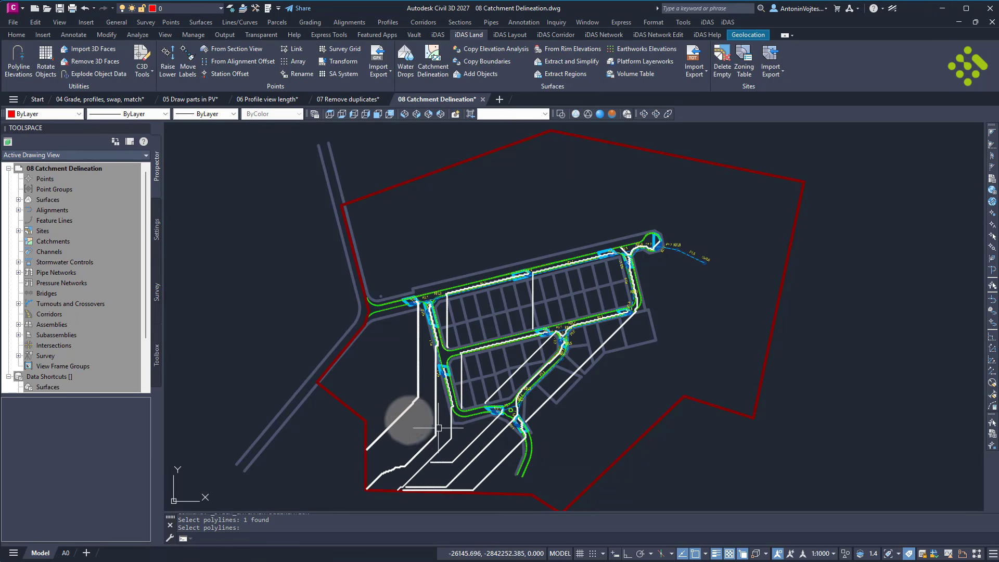
Thaw the _Catchments layer to display the delineated catchments with the flow paths.
left_click(193, 8)
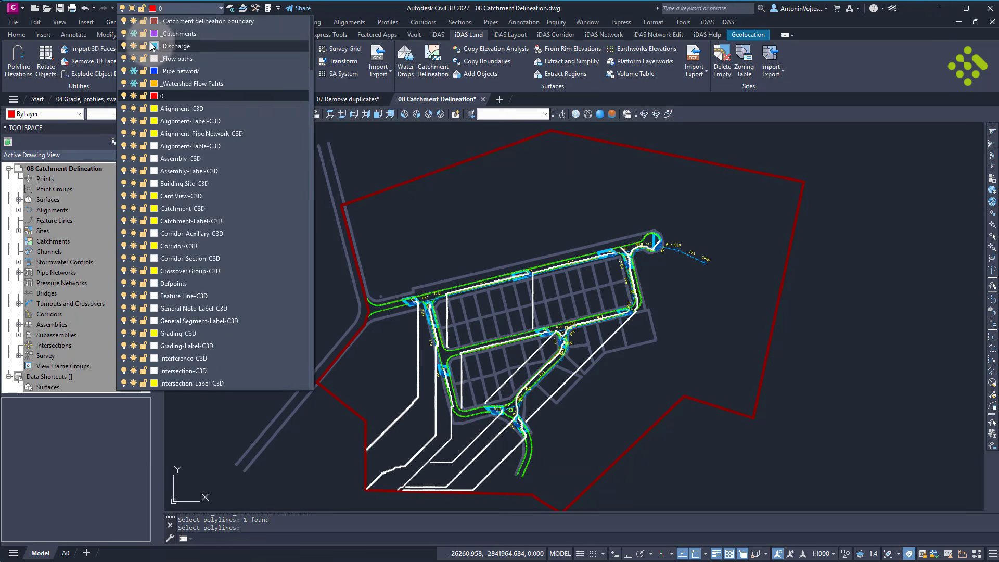
left_click(134, 34)
left_click(519, 221)
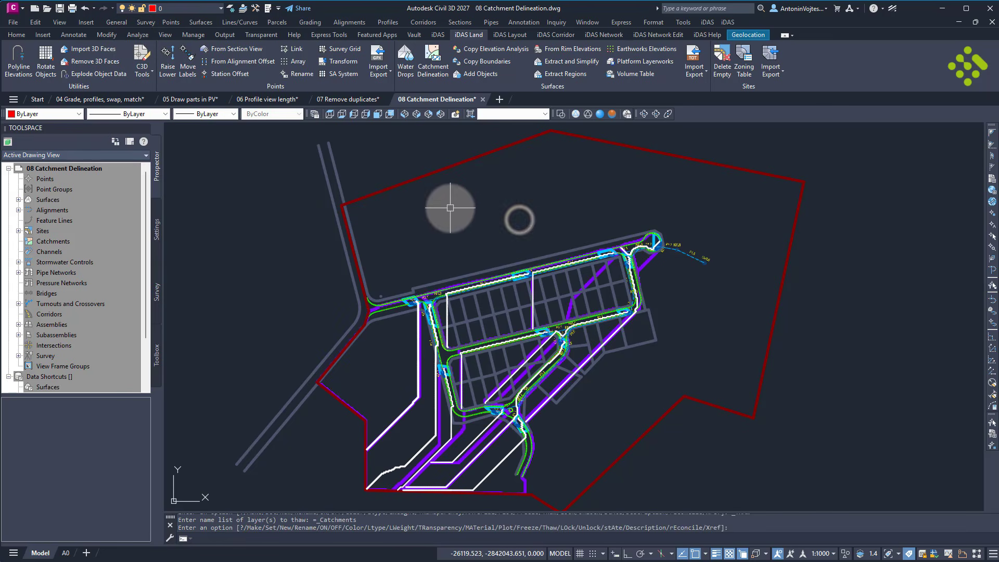
key("Escape")
Highlight the catchment boundary in the site's southwest corner and examine its extent up to the roads.
scroll(396, 495, "up", 5)
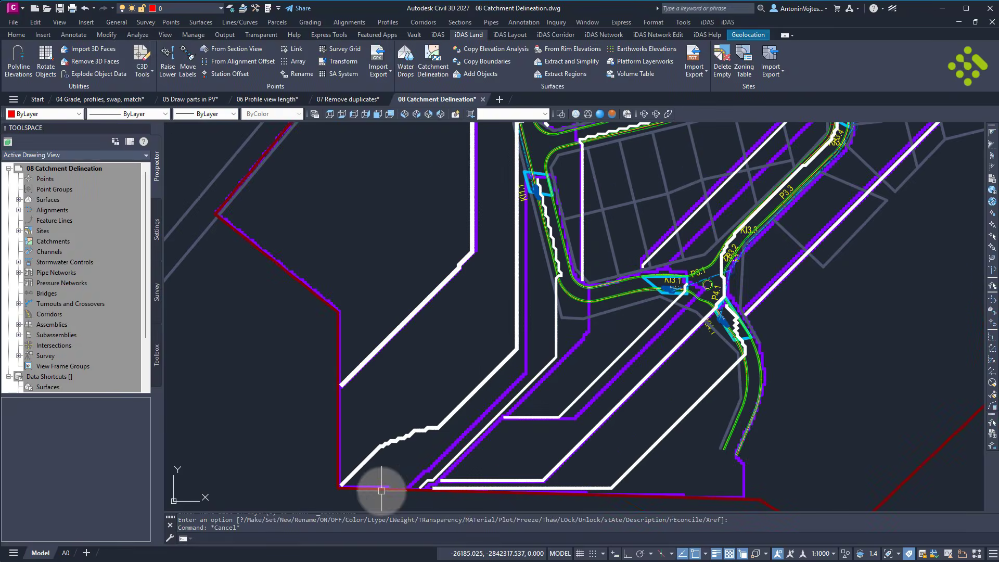
left_click(451, 447)
scroll(438, 449, "down", 5)
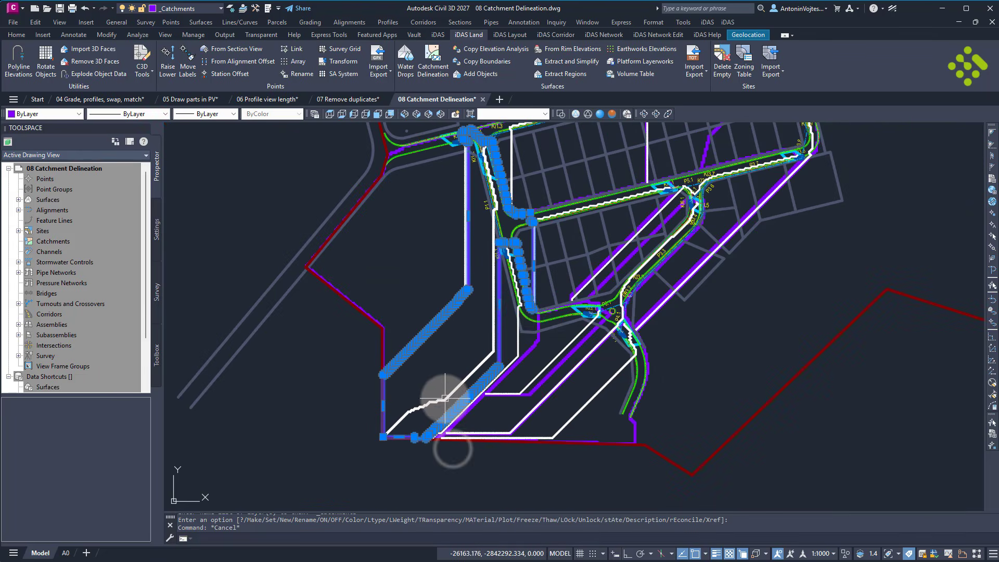
key("Escape")
Highlight the longest flow path at inlet KI3.1 and the neighbouring one along the road, and examine their courses through the catchments.
scroll(568, 337, "up", 6)
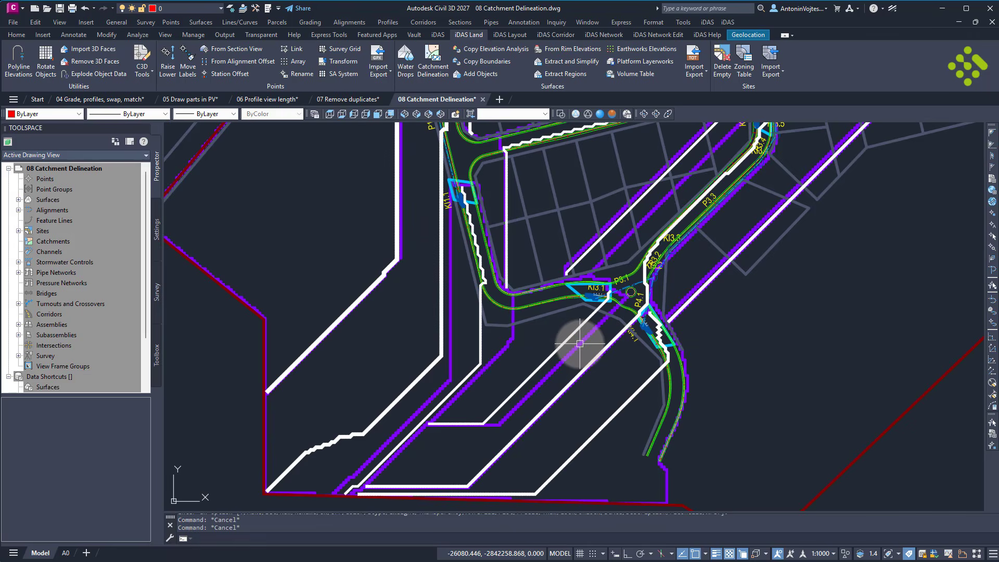
left_click(509, 384)
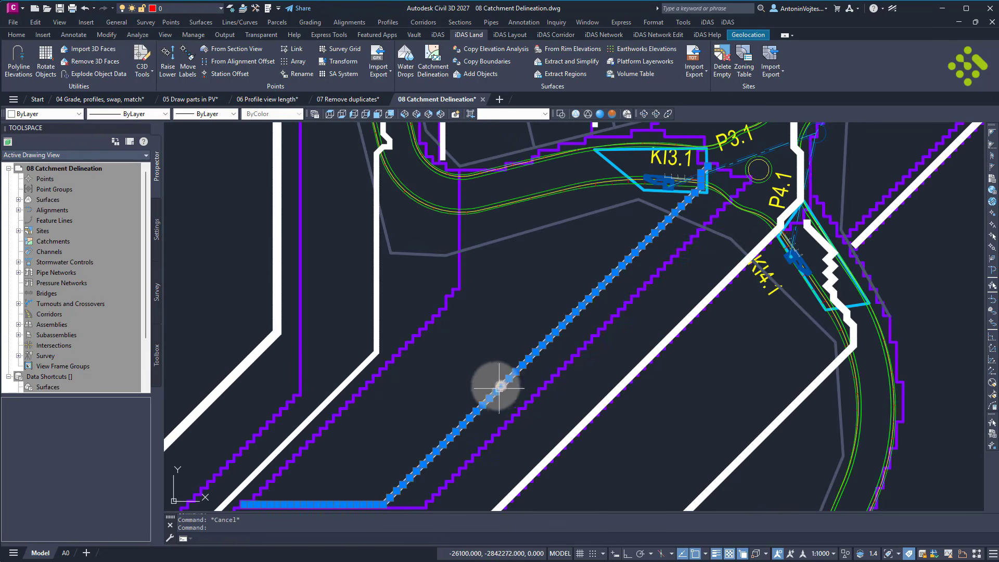
scroll(446, 350, "down", 5)
scroll(426, 445, "up", 5)
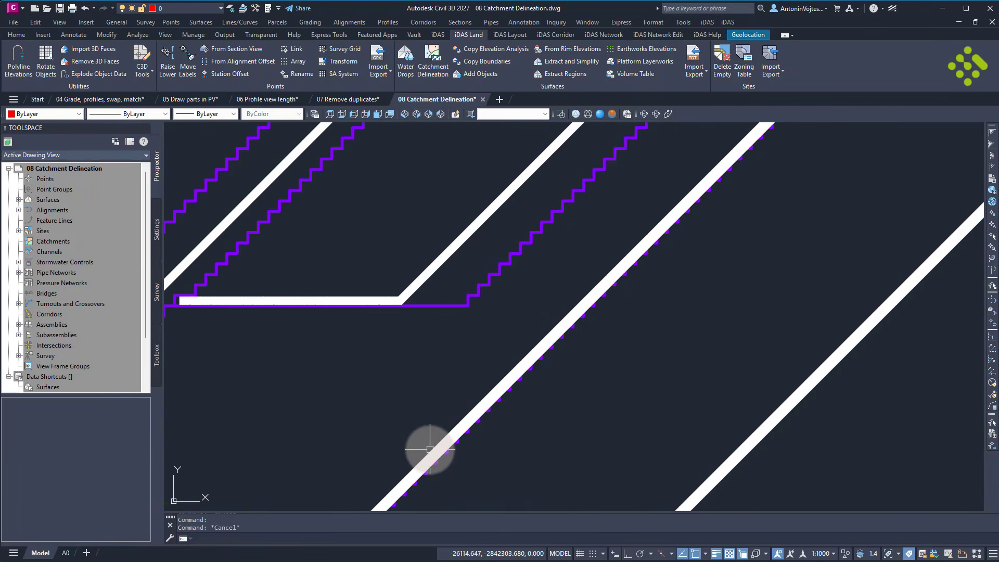
left_click(436, 447)
scroll(494, 356, "down", 6)
mouse_move(497, 367)
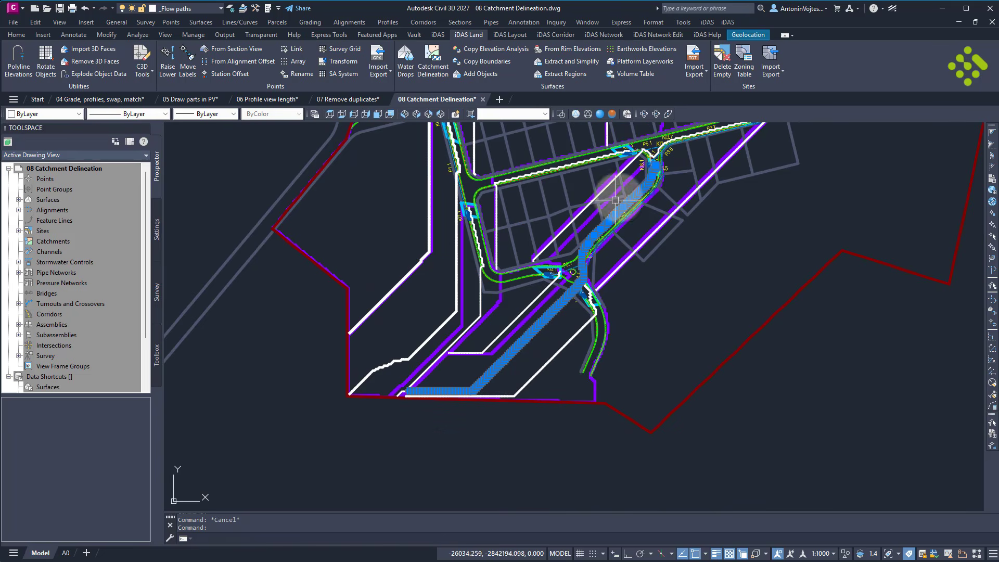
middle_click_drag(643, 177, 630, 225)
scroll(520, 398, "down", 4)
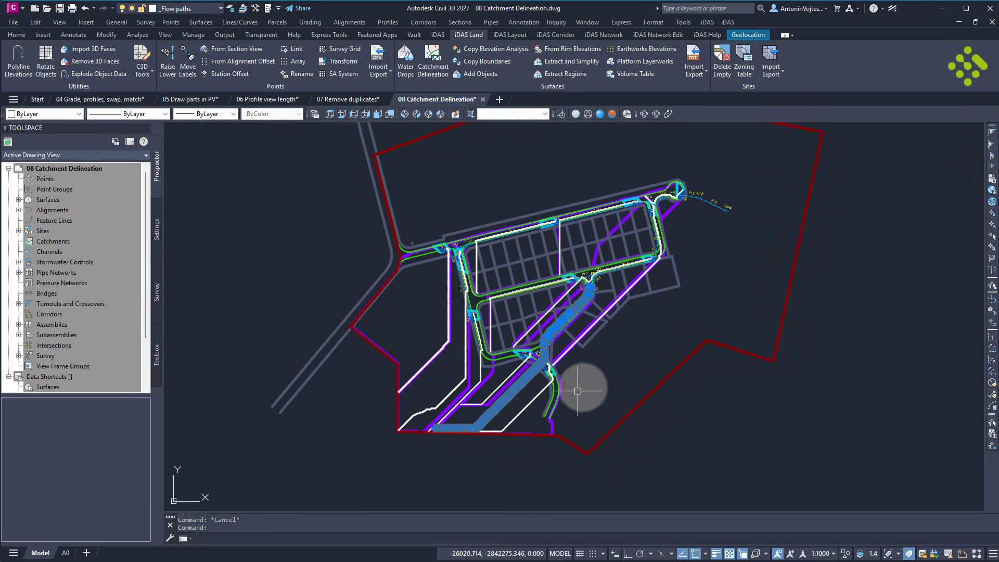
key("Escape")
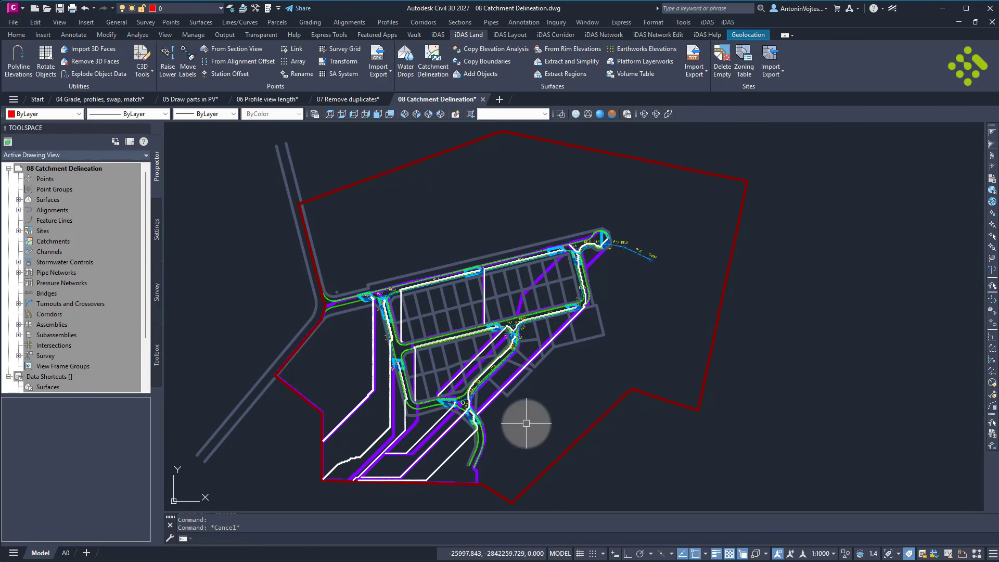
Look through the iDAS network import formats and start the Shapefile import.
left_click(437, 35)
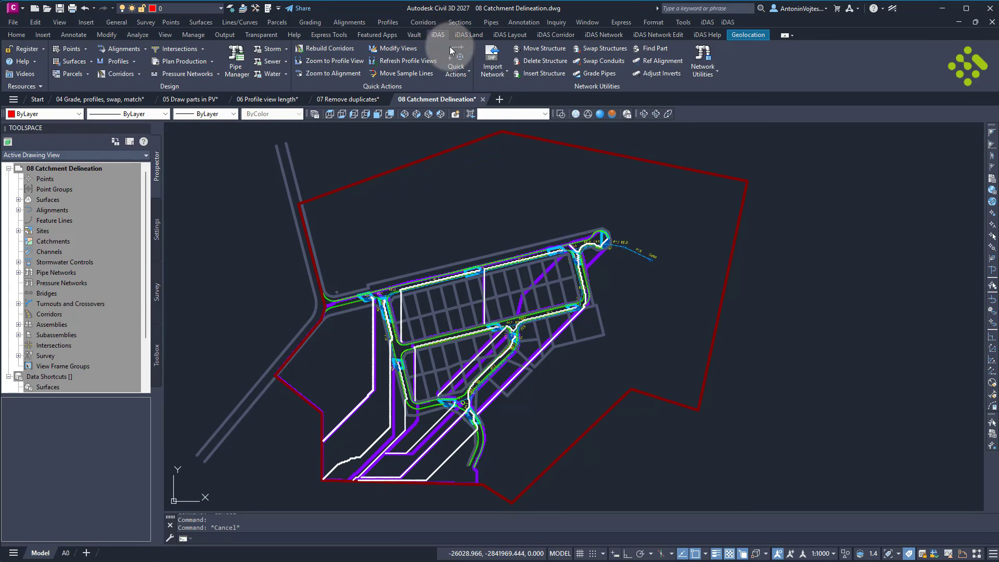
left_click(493, 65)
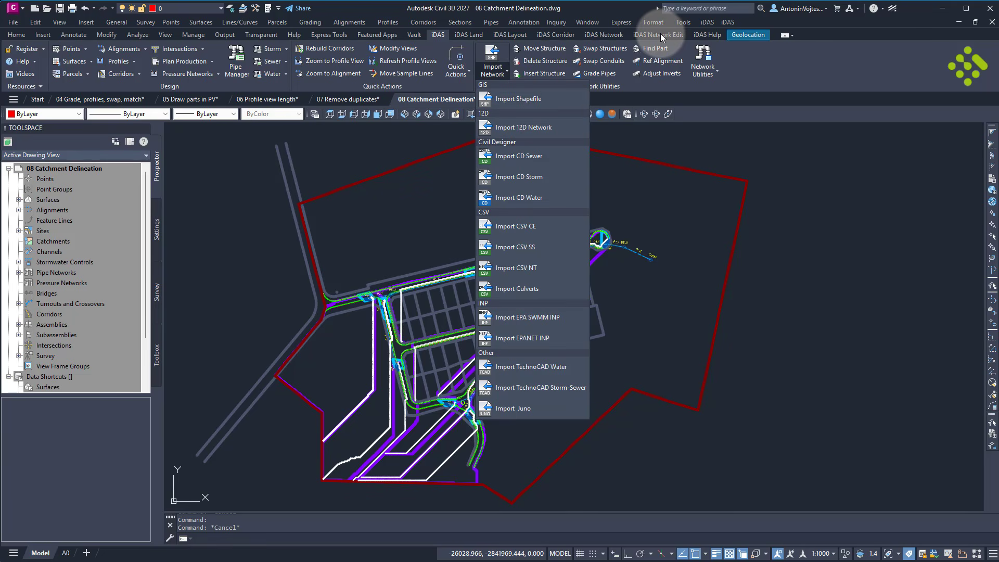
left_click(601, 34)
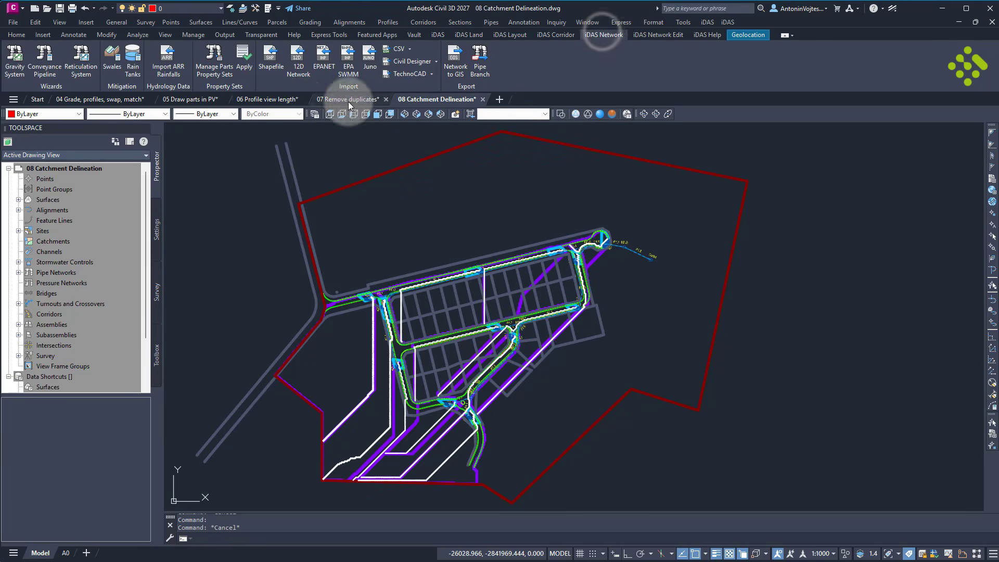
left_click(270, 57)
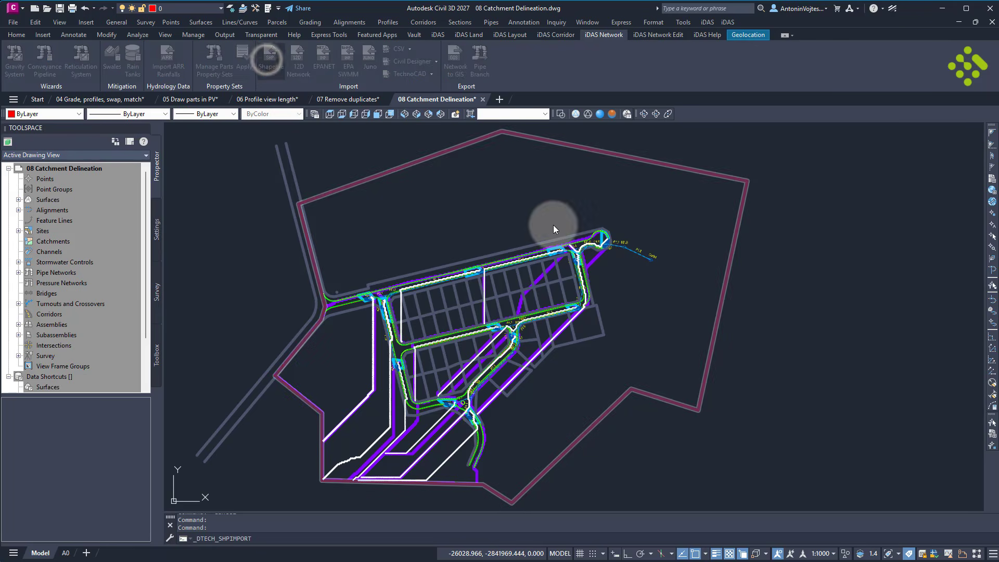